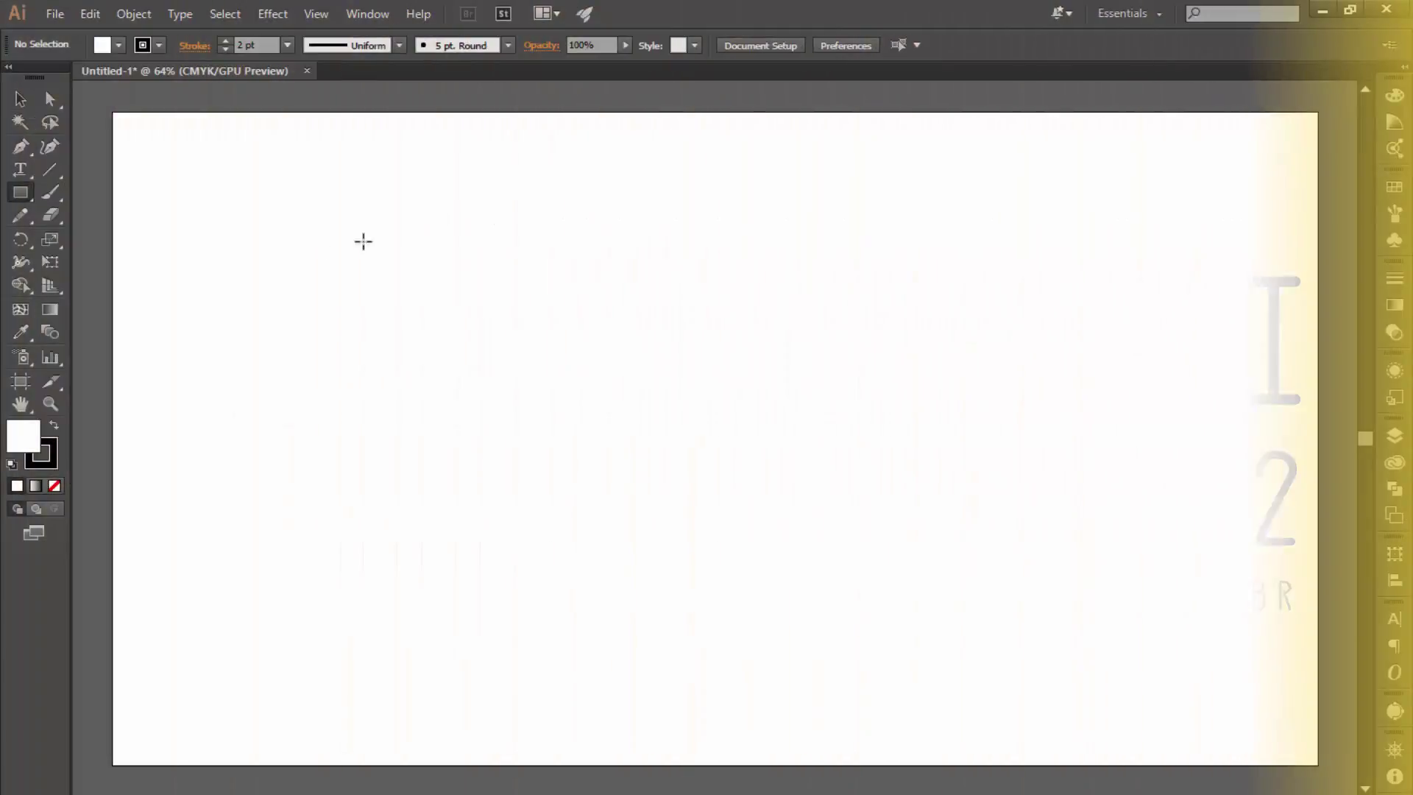
- Draw a first rectangle near the upper left of the blank artboard
mouse_move(321, 196)
left_mouse_down()
mouse_move(628, 319)
mouse_move(607, 334)
left_mouse_up()
- Duplicate the rectangle to the right and make the copy taller
key("v")
left_click(312, 241)
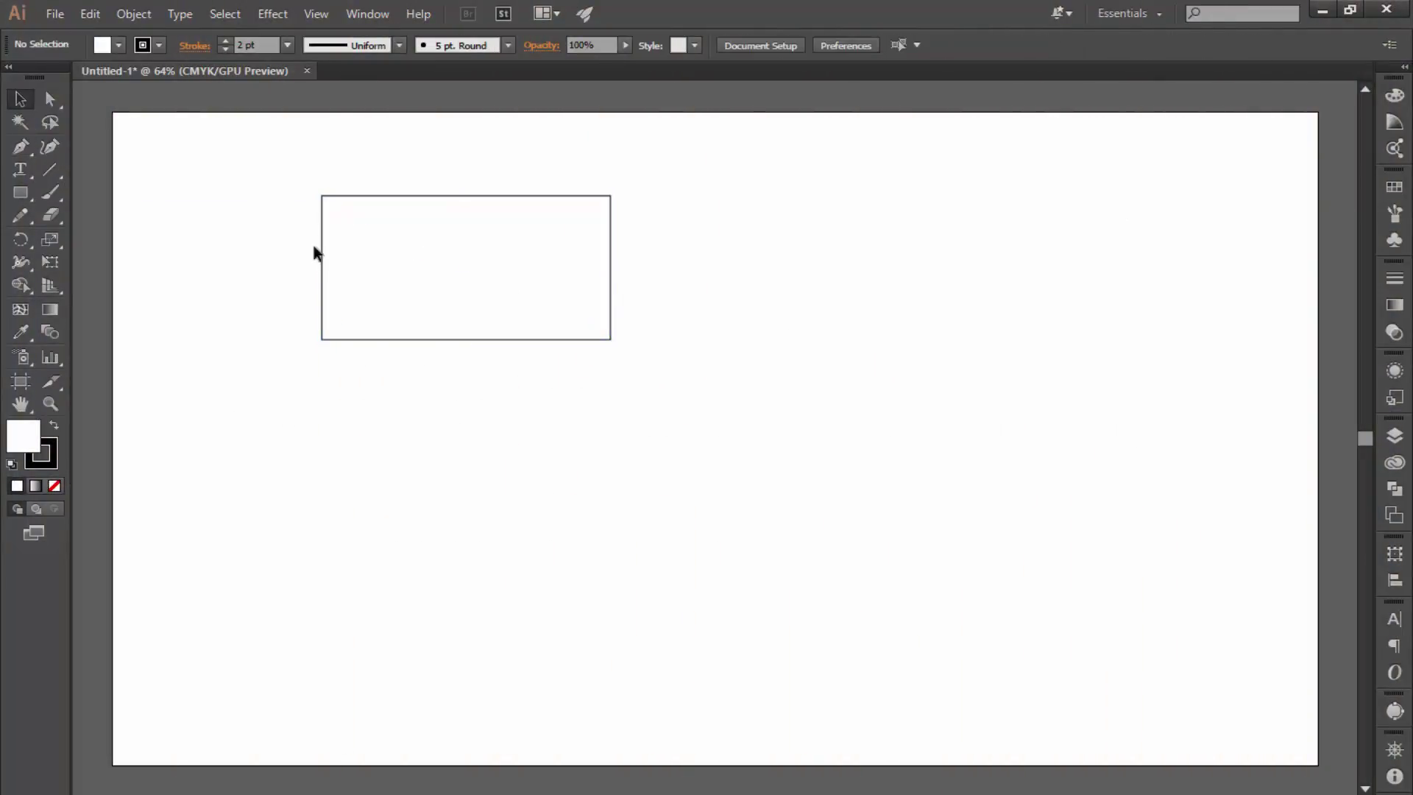
mouse_move(390, 280)
left_mouse_down()
mouse_move(830, 345)
mouse_move(873, 437)
left_mouse_up()
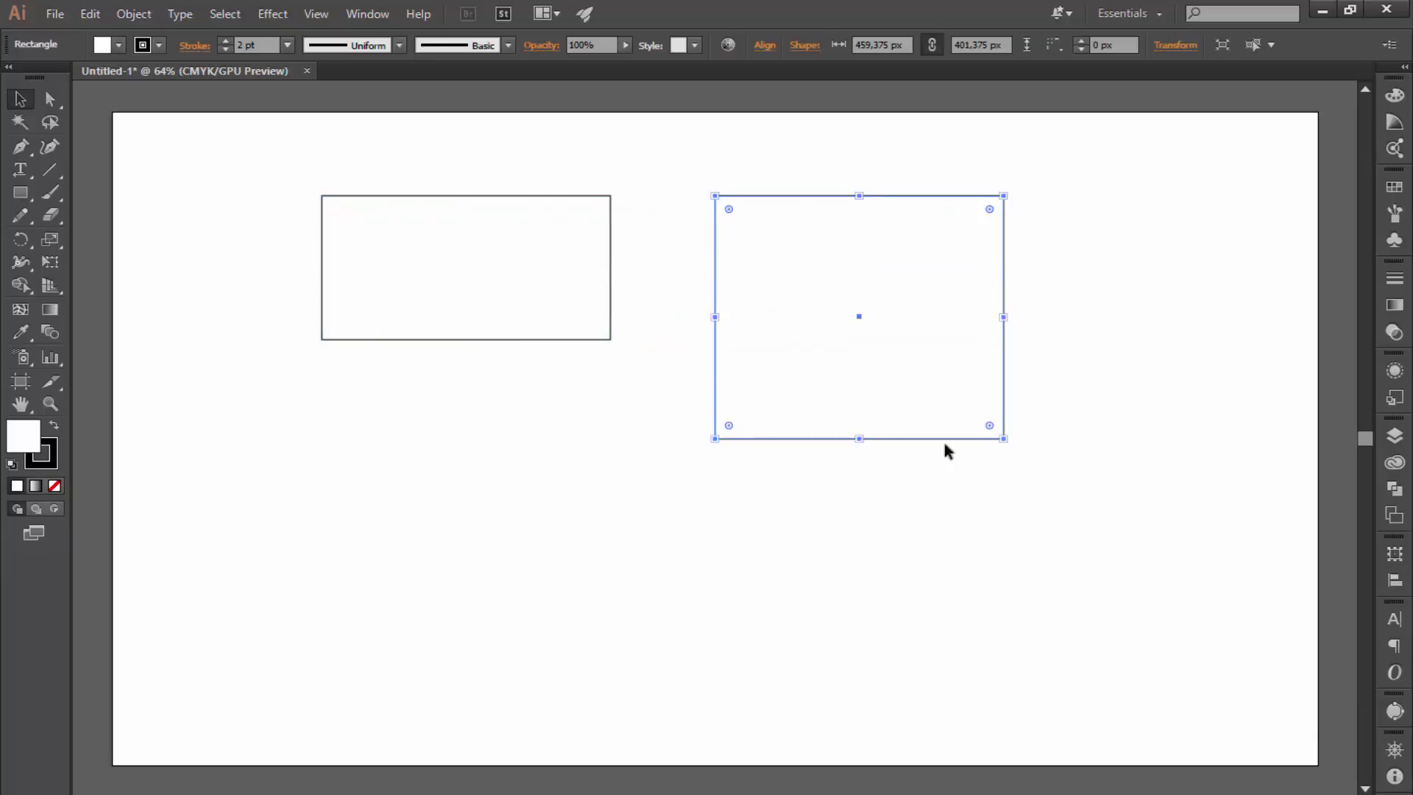
left_click_drag(1003, 434, 982, 426)
left_click(971, 442)
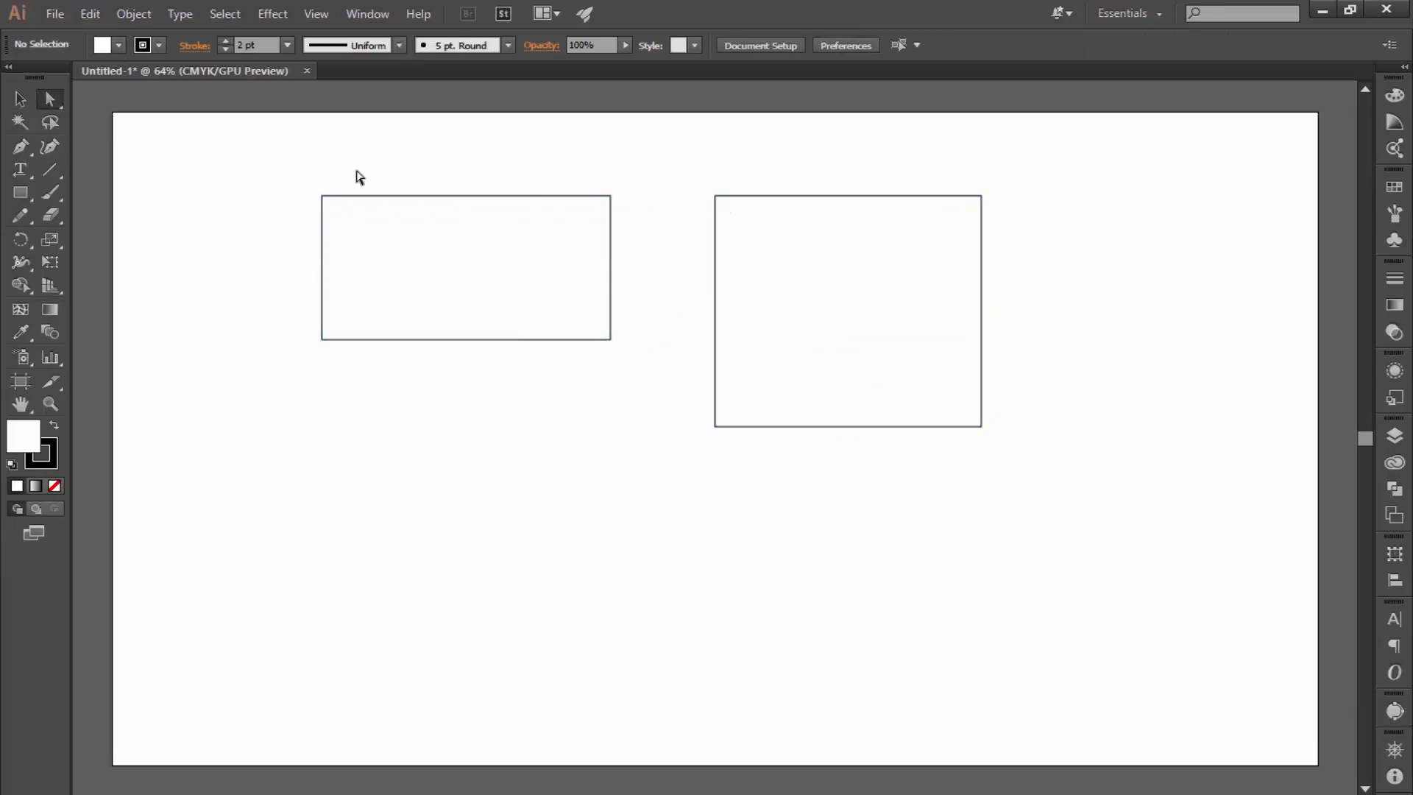
- Round the left rectangle's corners and move the tall copy over its lower half
left_click(608, 196)
left_click(322, 195, "shift")
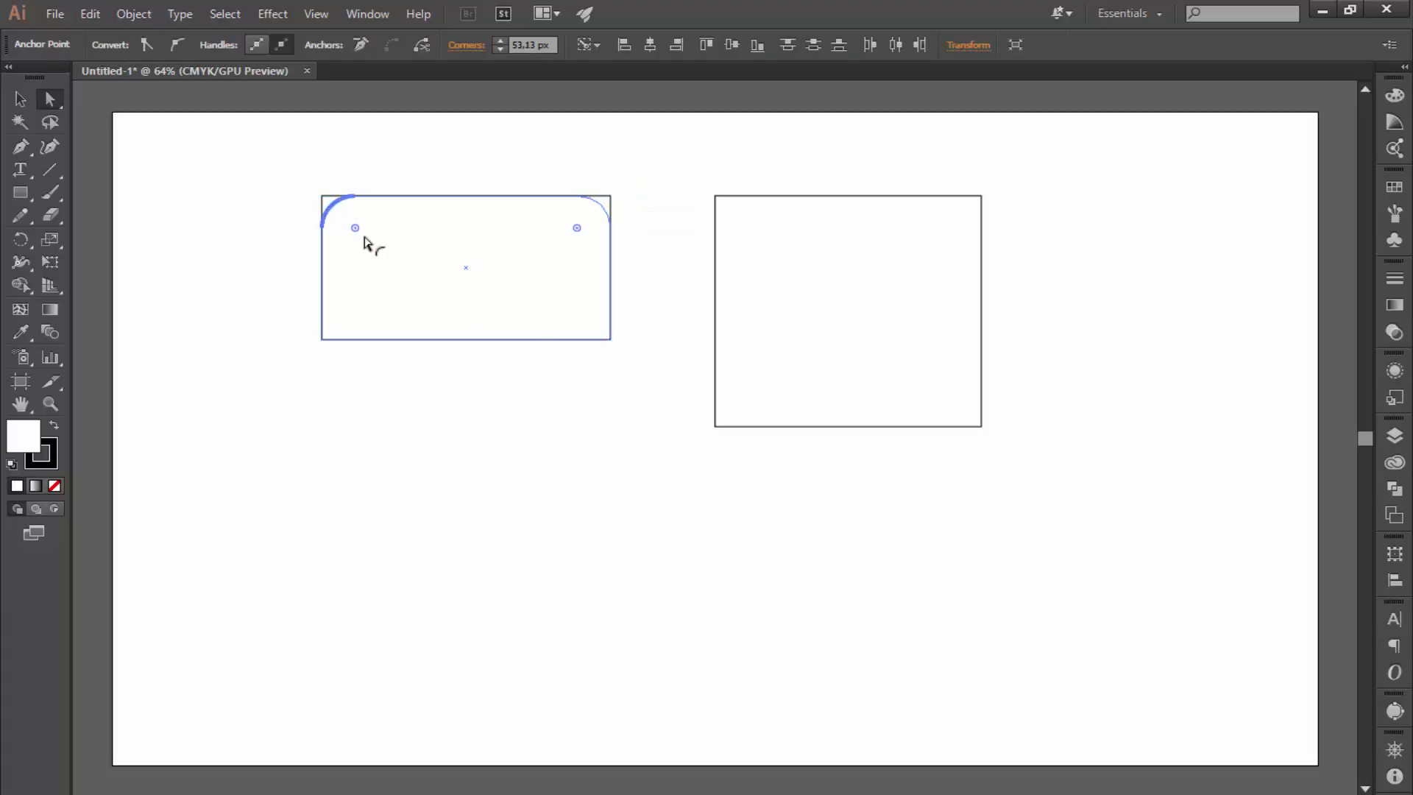
left_click(630, 341)
mouse_move(611, 346)
left_mouse_down()
mouse_move(319, 338)
mouse_move(382, 291)
left_mouse_up()
mouse_move(795, 337)
left_mouse_down()
mouse_move(431, 392)
mouse_move(415, 380)
left_mouse_up()
left_click(21, 100)
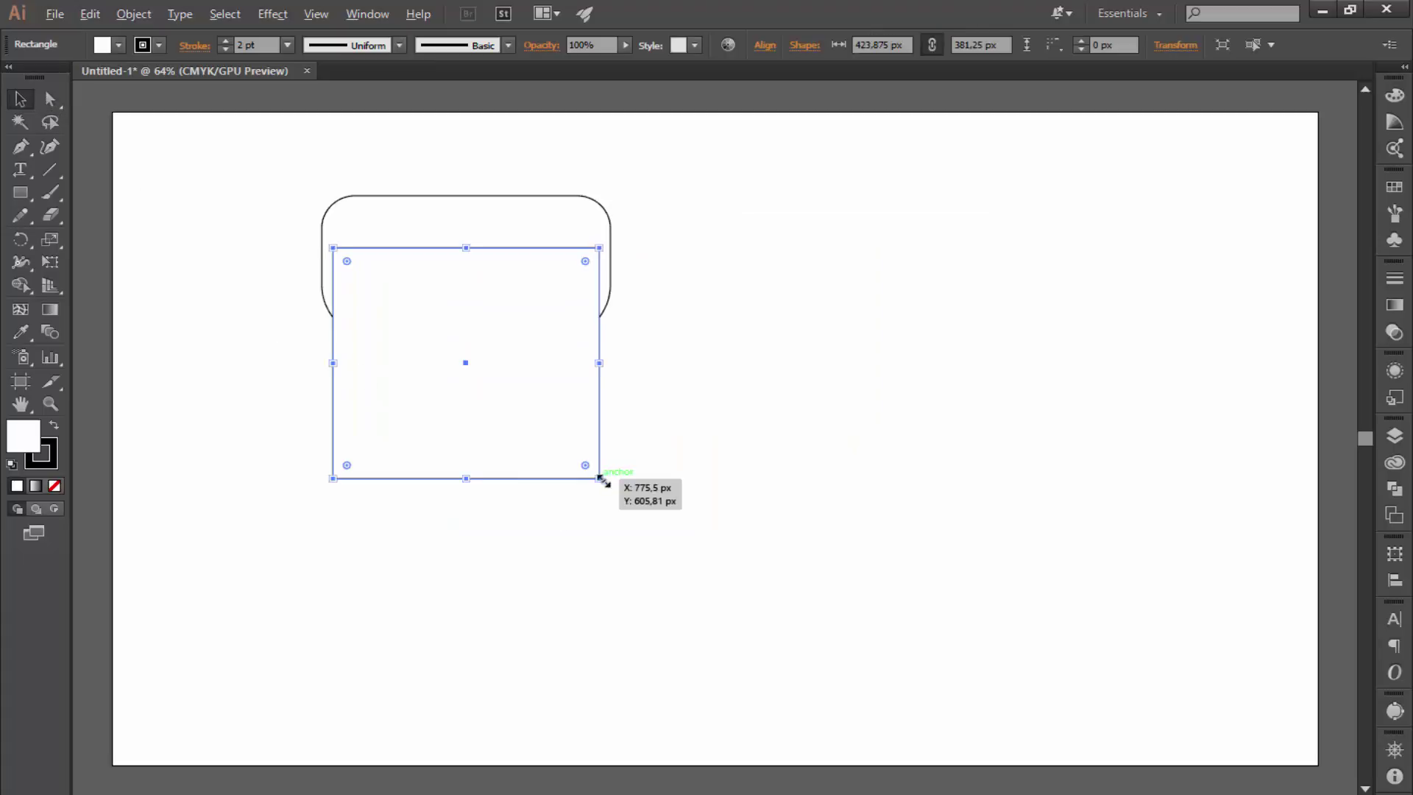
- Shrink the lower rectangle around its centre and bring the rounded top shape forward
left_click_drag(599, 479, 591, 471)
left_click(611, 383)
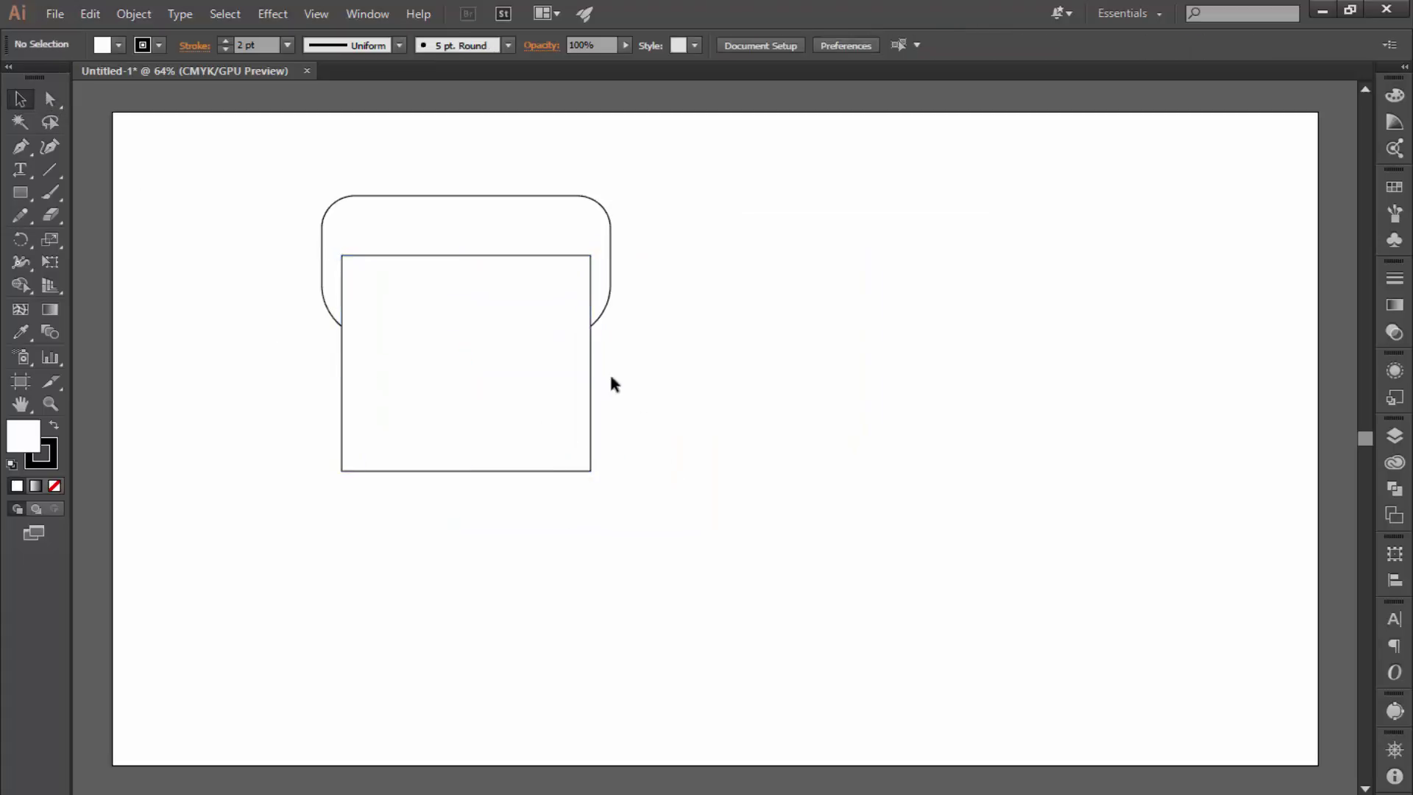
right_click(583, 240)
left_click(832, 523)
- Raise the lower rectangle's bottom edge and round its bottom corners into a bag body
left_click(500, 451)
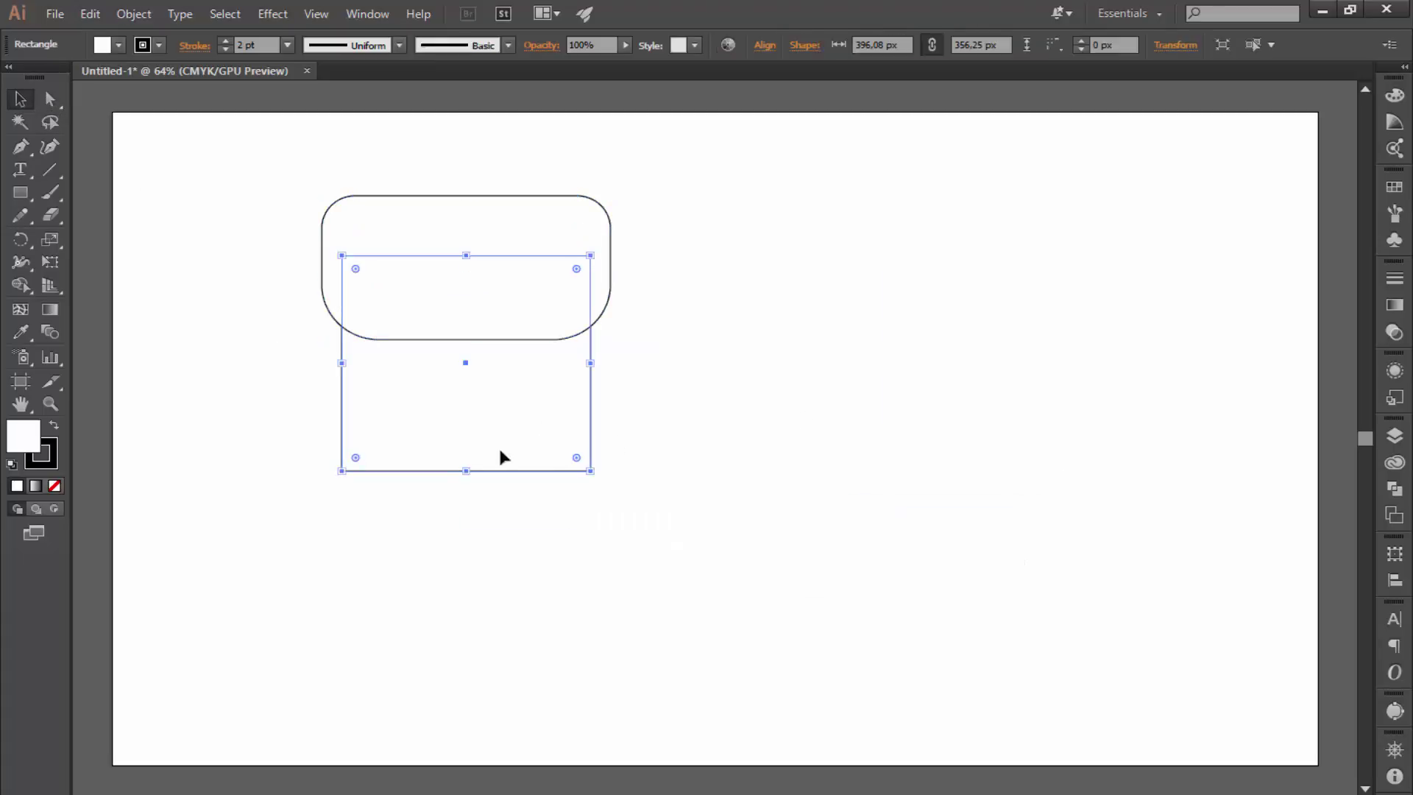
left_click_drag(466, 471, 466, 447)
left_click(648, 324)
key("a")
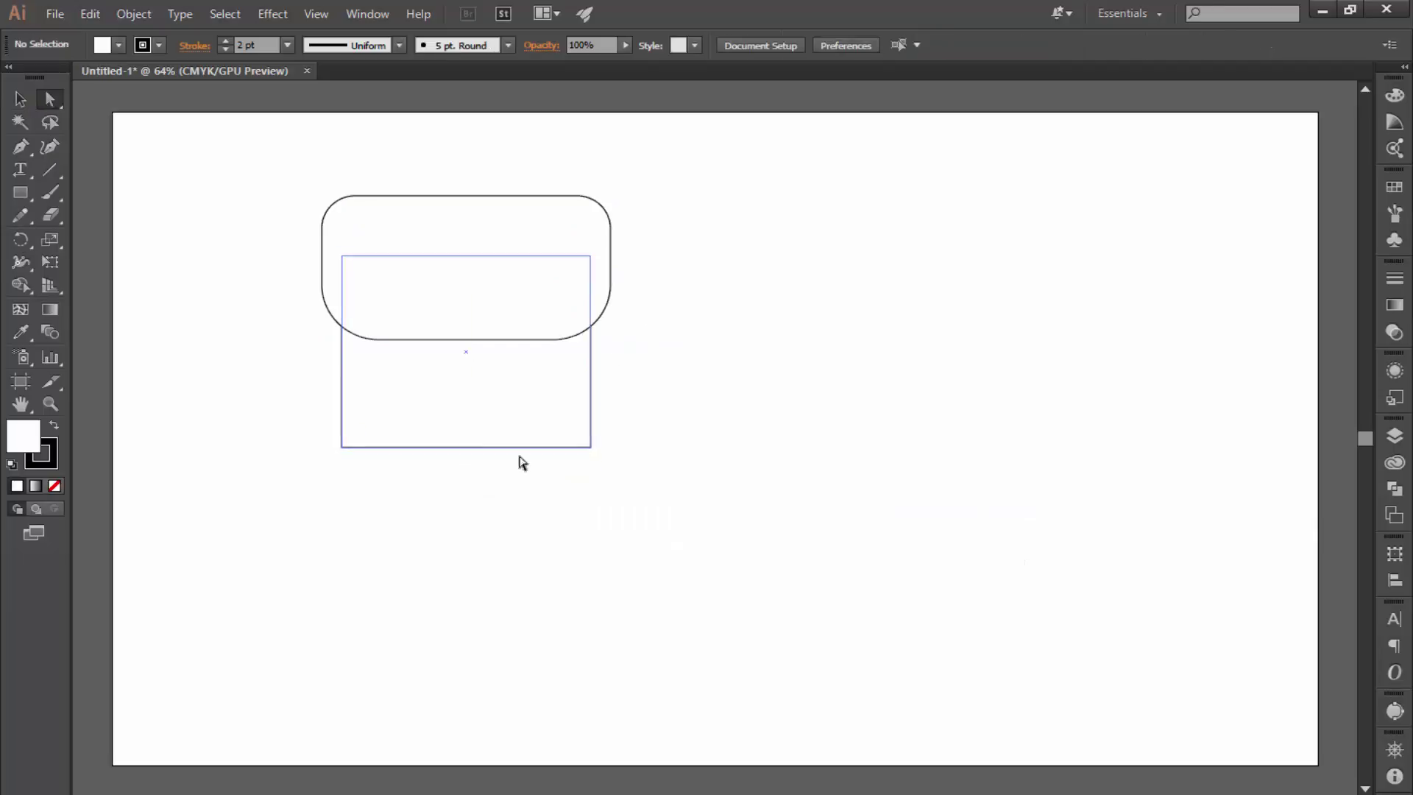
left_click(455, 448)
left_click_drag(355, 433, 388, 401)
key("ctrl+shift+a")
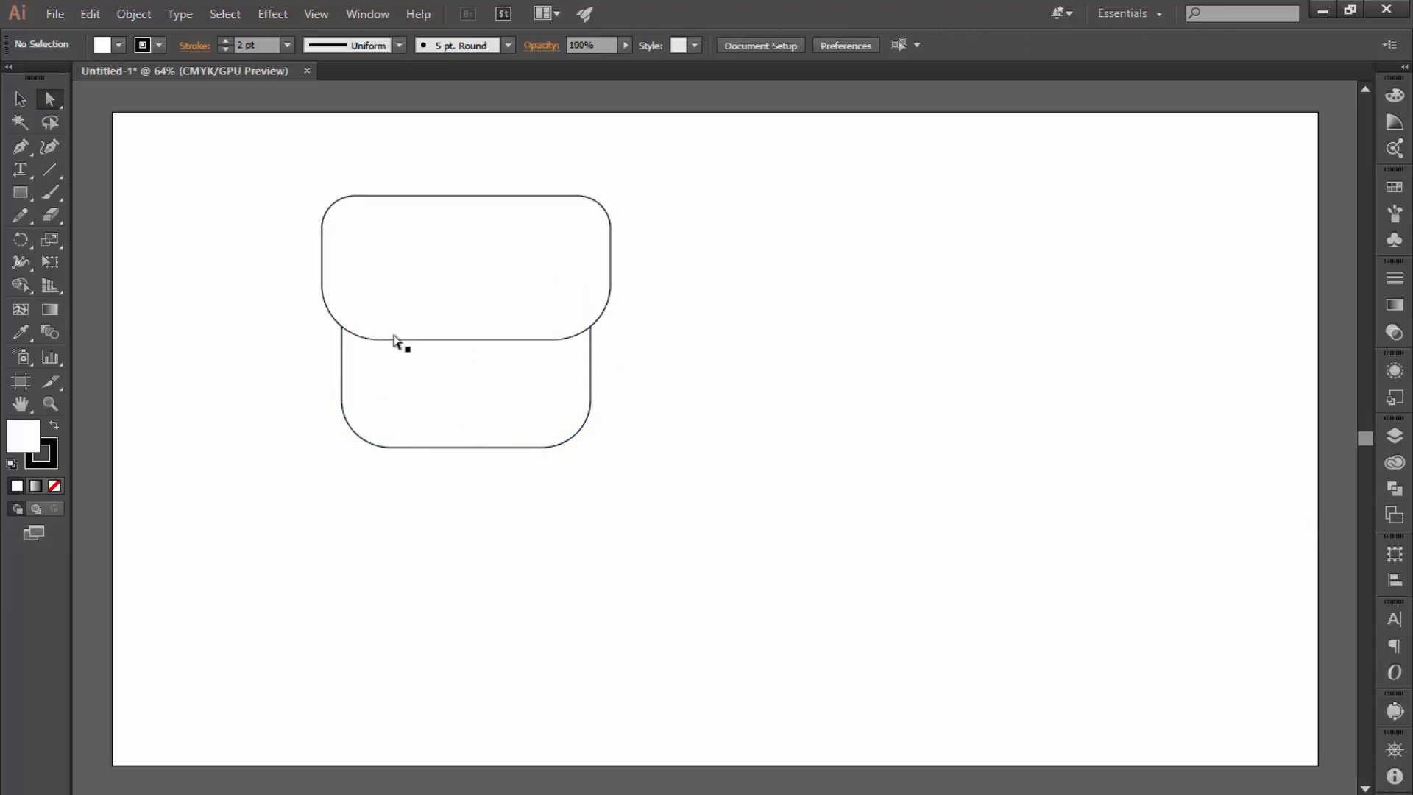
key("ctrl+a")
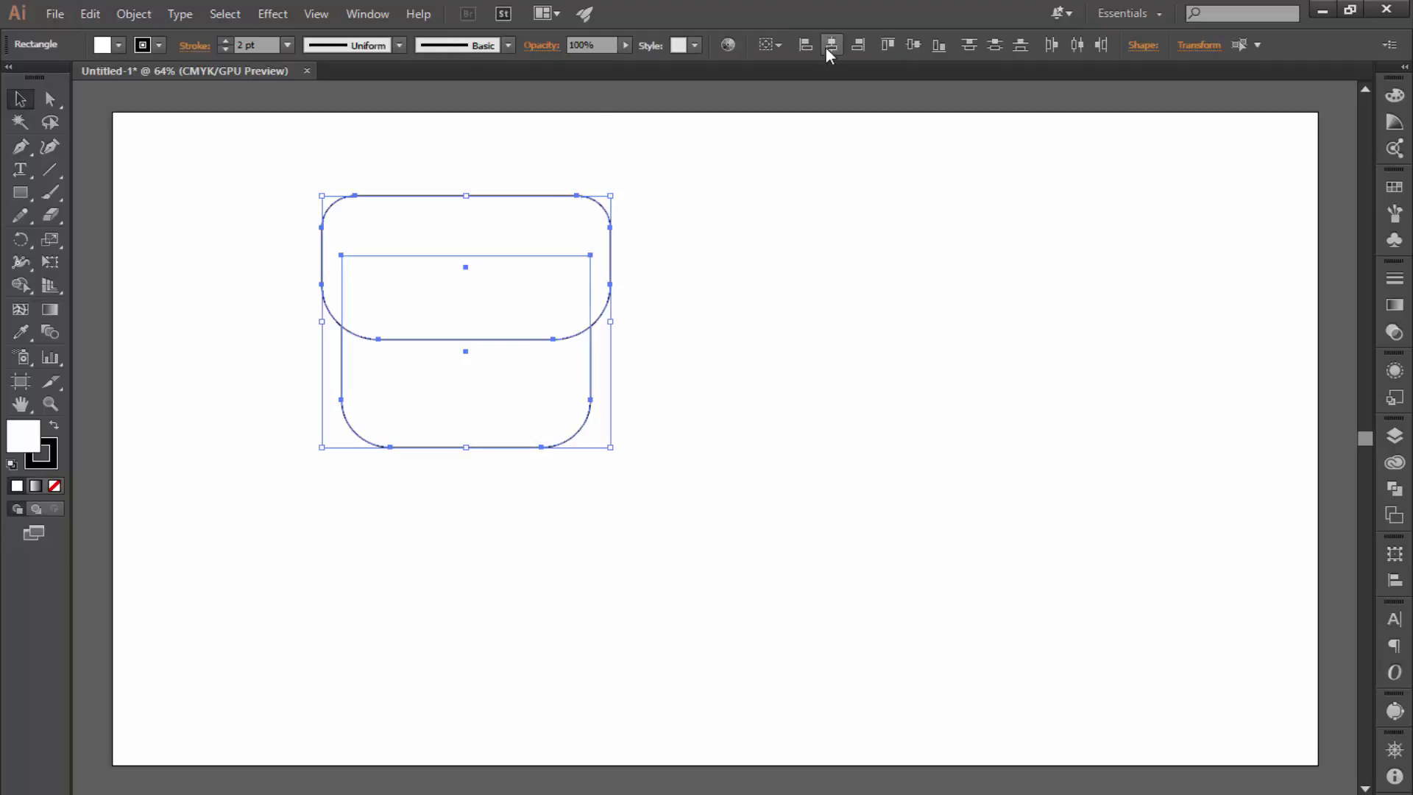
key("ctrl+shift+a")
left_click(26, 151)
- Draw an open hook path with the Pen: curved start, straight top, rounded right end
scroll(626, 331, "down", 2)
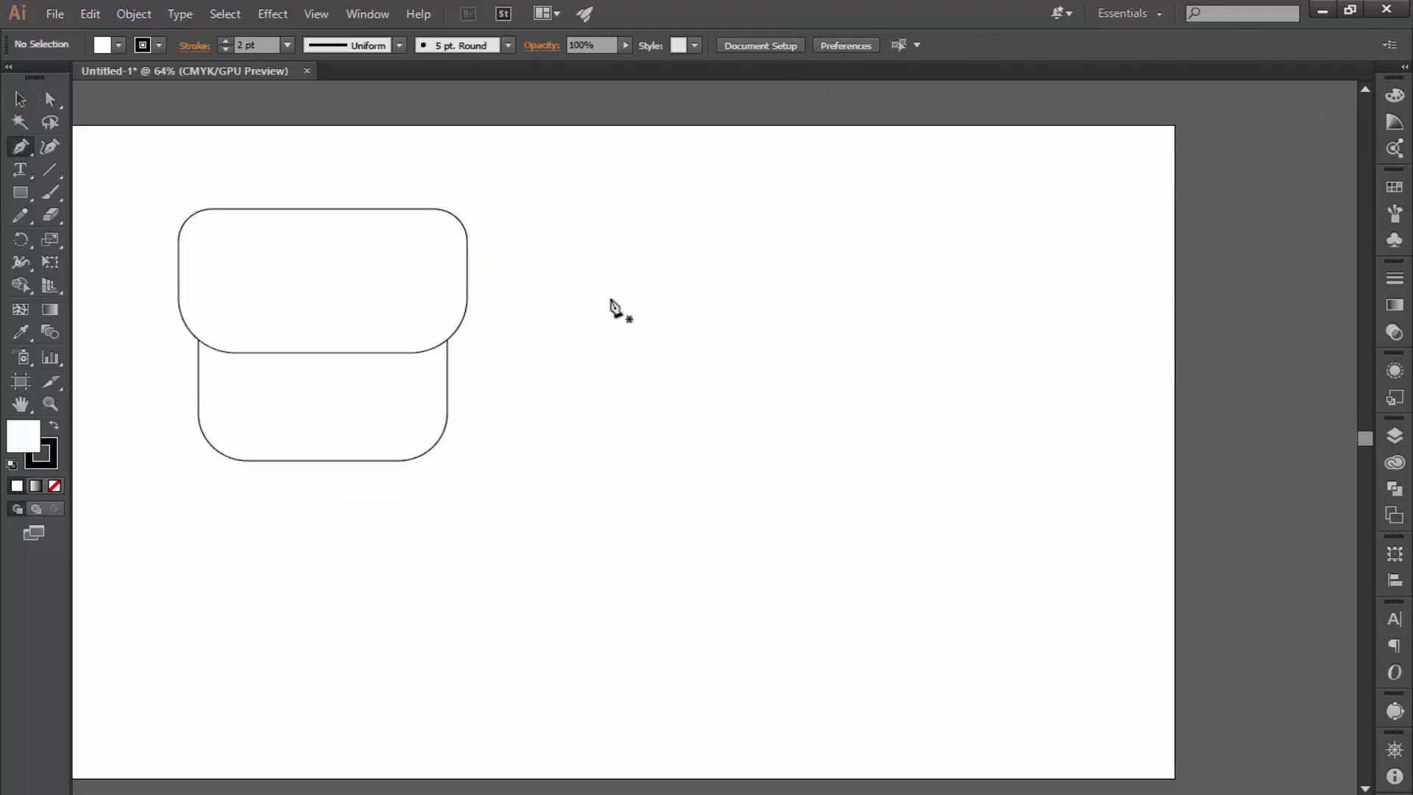
left_click(610, 298)
left_click_drag(644, 265, 695, 277)
left_click(807, 265)
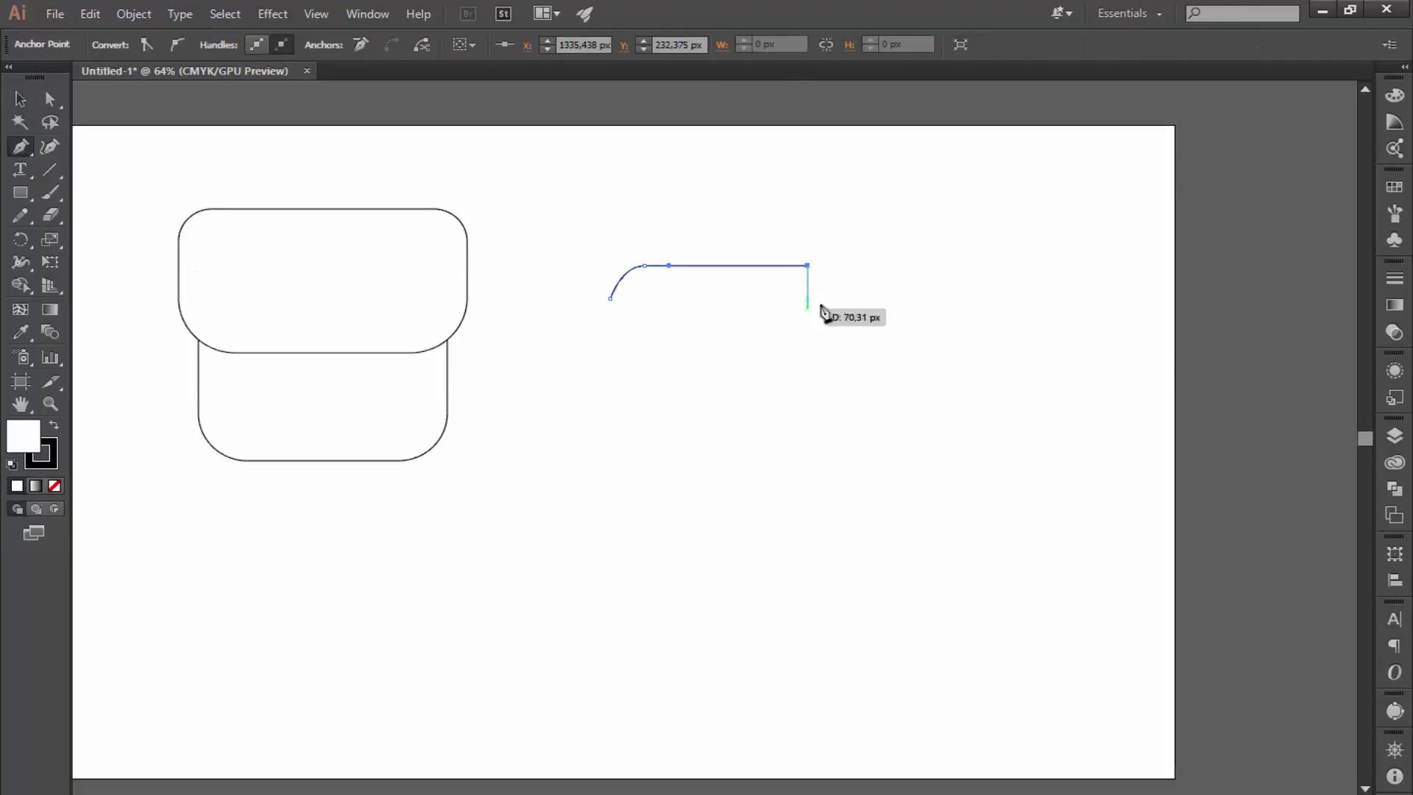
left_click(847, 302)
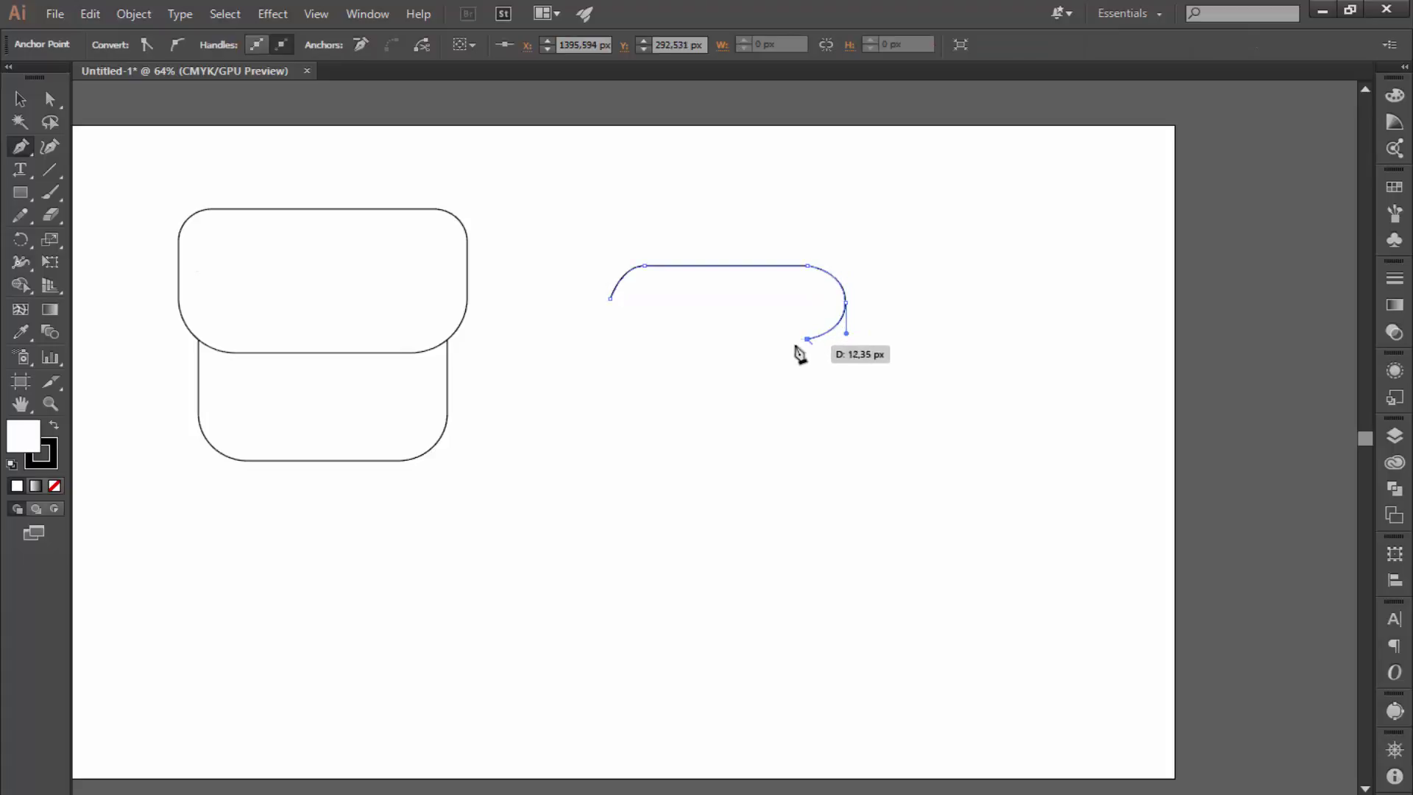
left_click(714, 339)
left_click(20, 99)
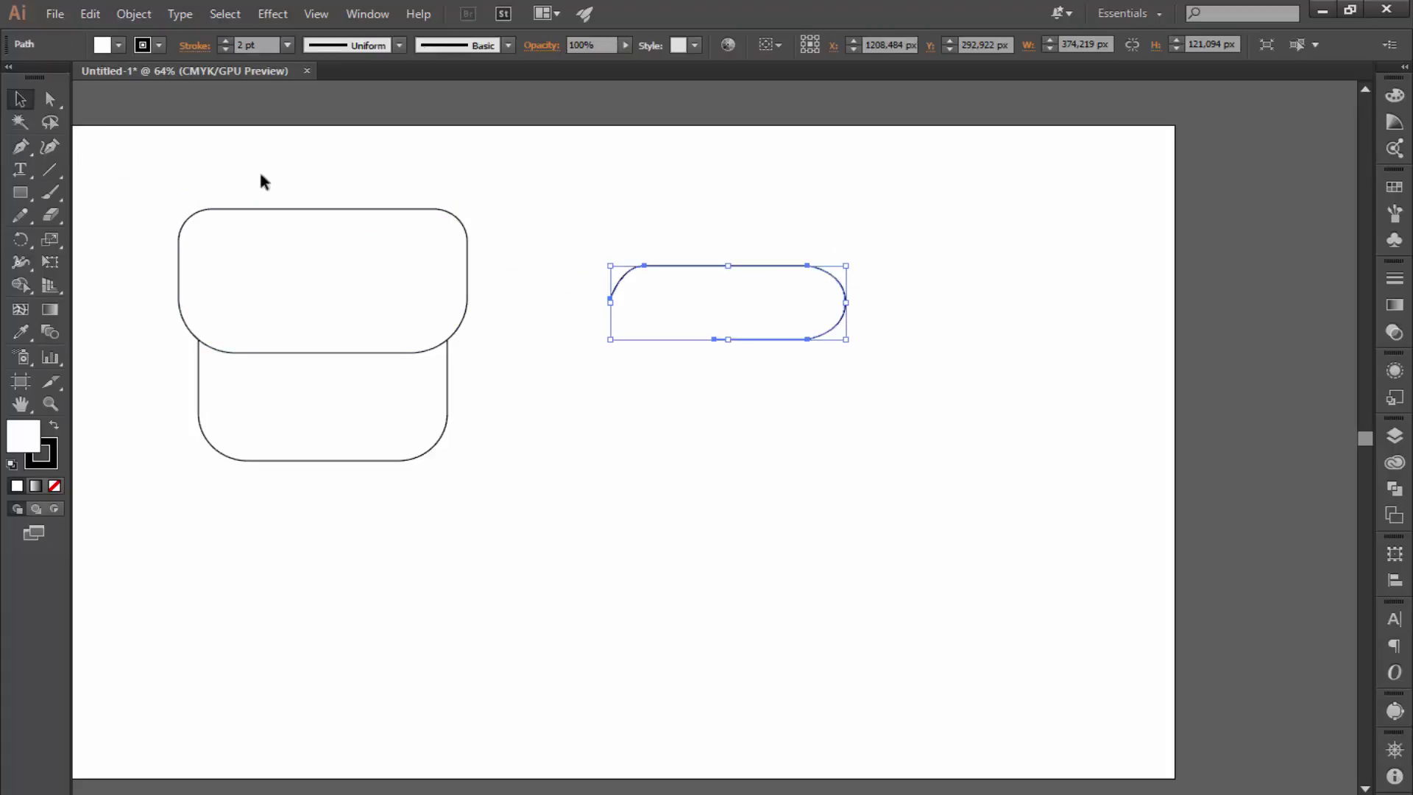
- Shift the hook's lower-right anchor slightly left, then select the whole hook
left_click(47, 100)
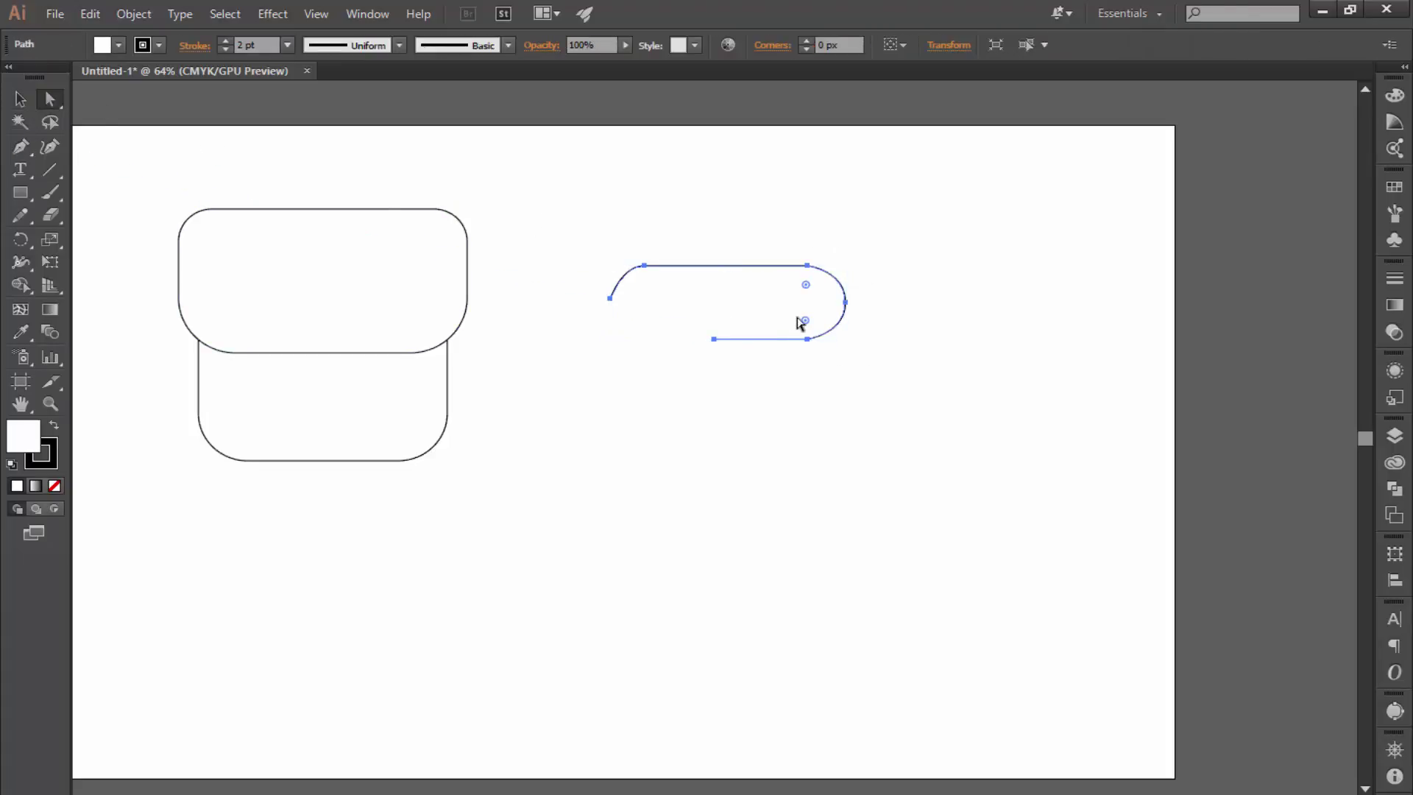
left_click(915, 338)
left_click(810, 340)
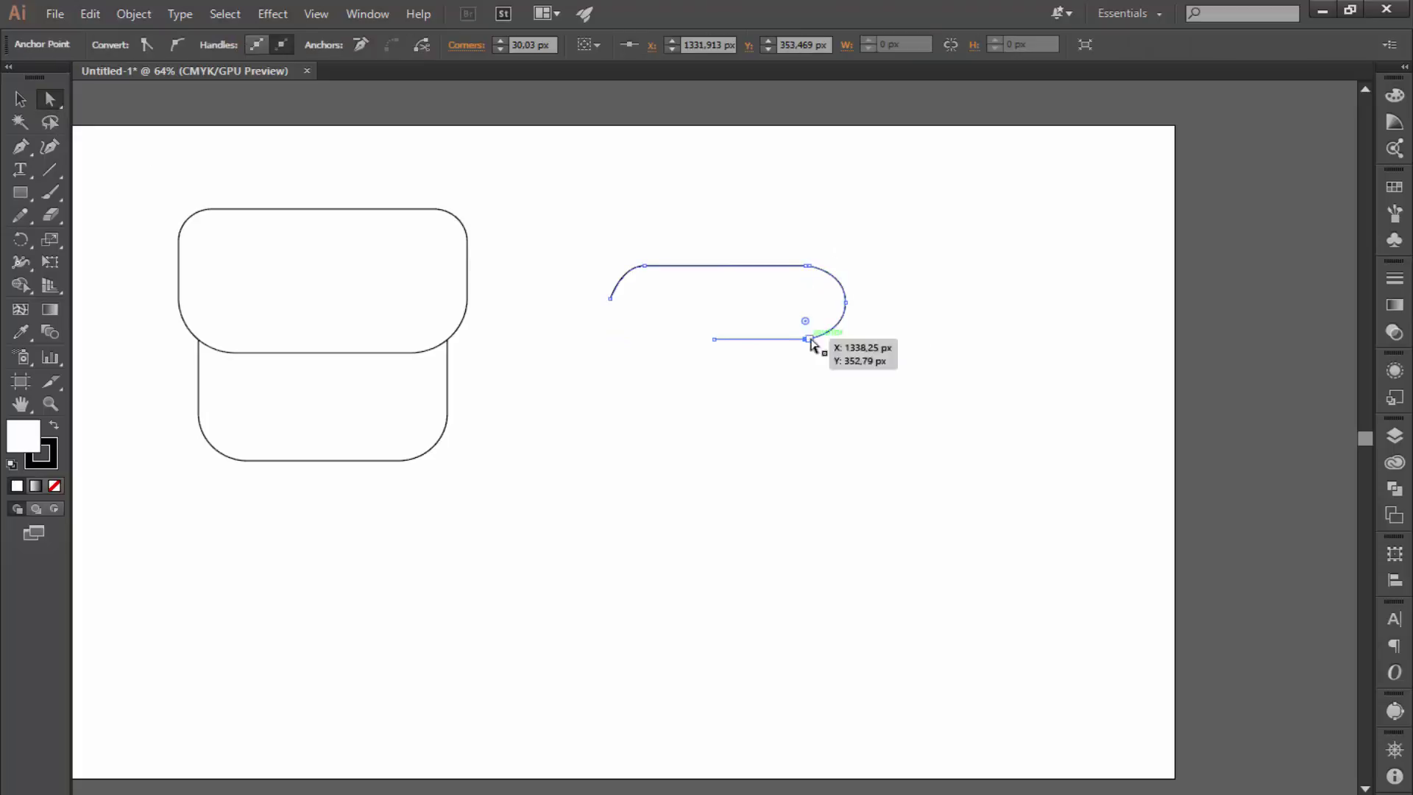
left_click_drag(811, 344, 794, 309)
left_click(774, 243)
left_click(806, 270)
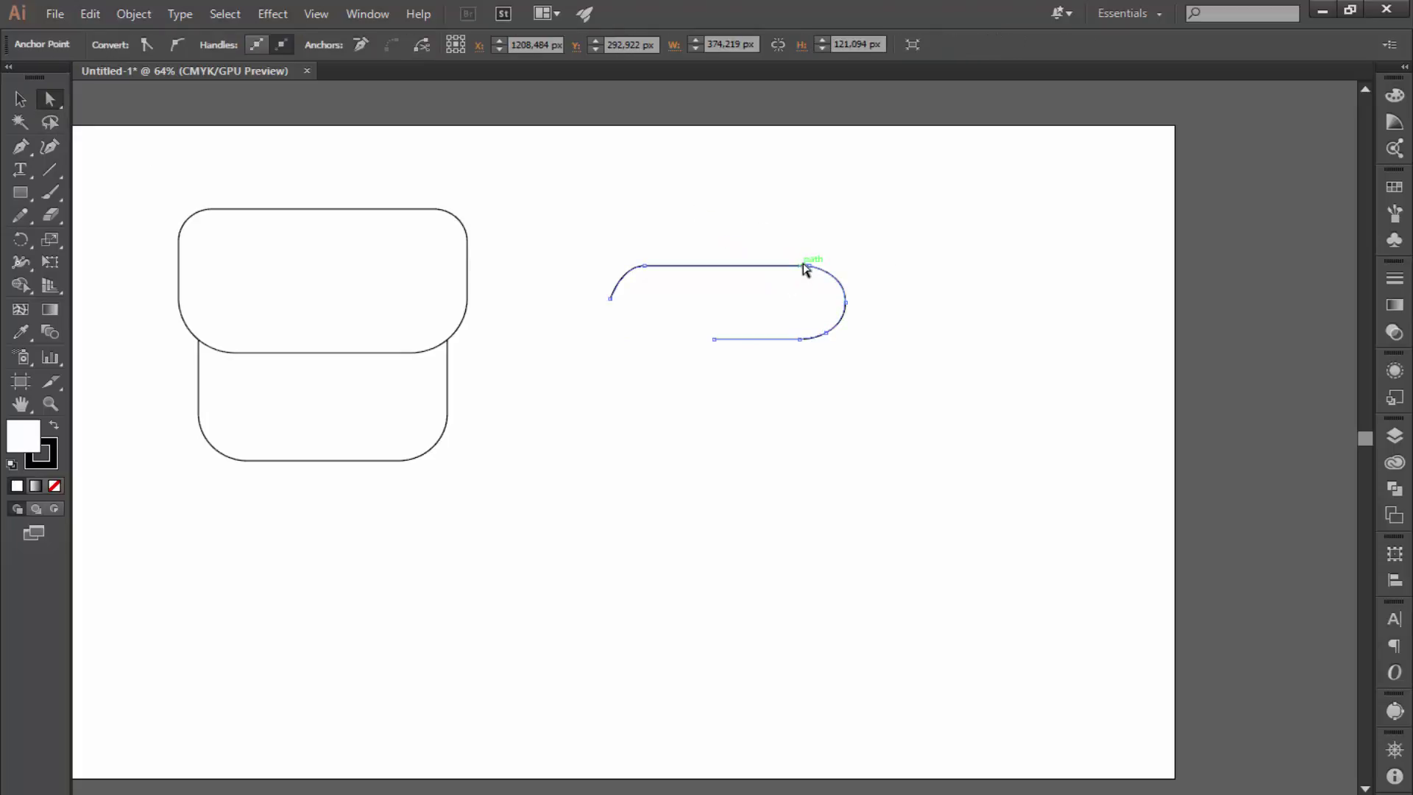
left_click(757, 410)
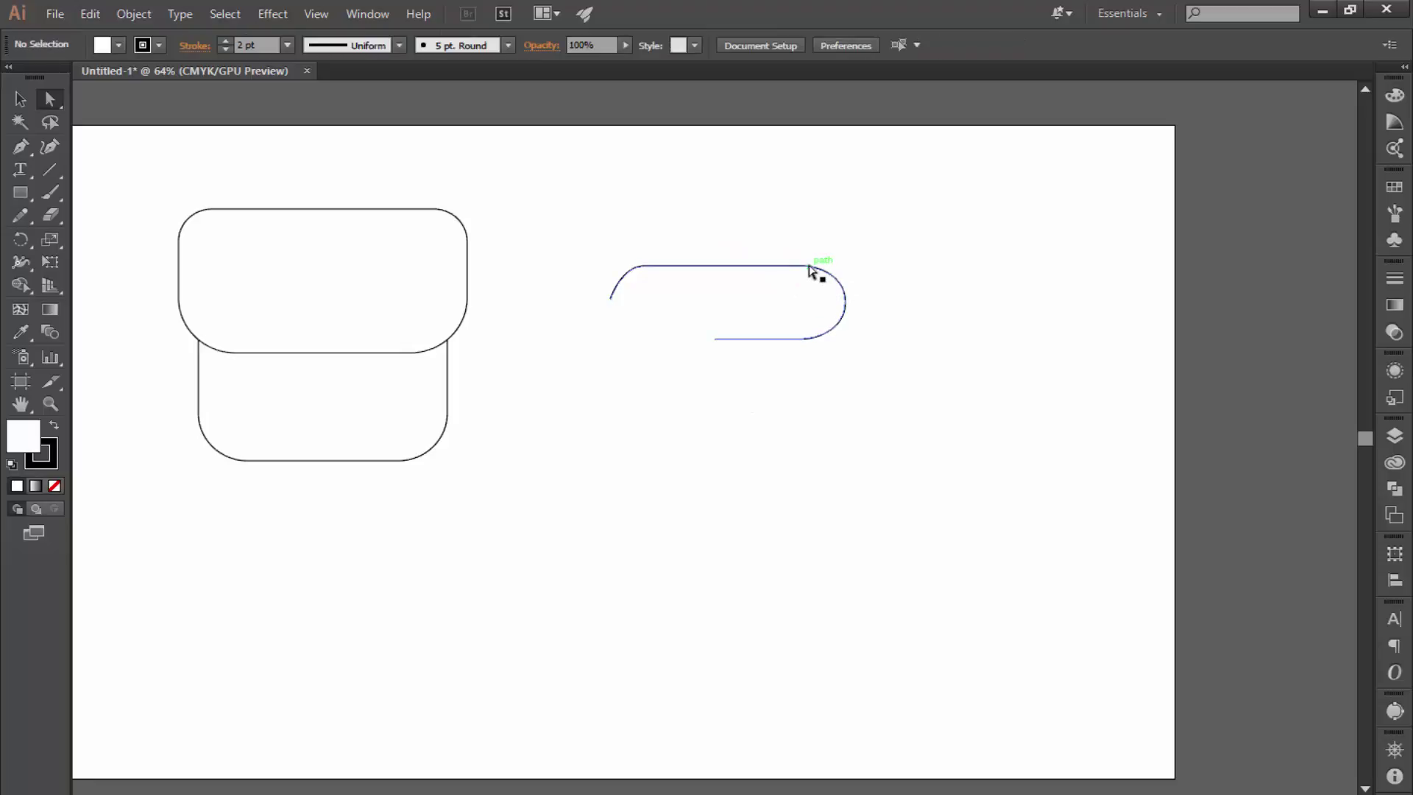
key("ctrl+1")
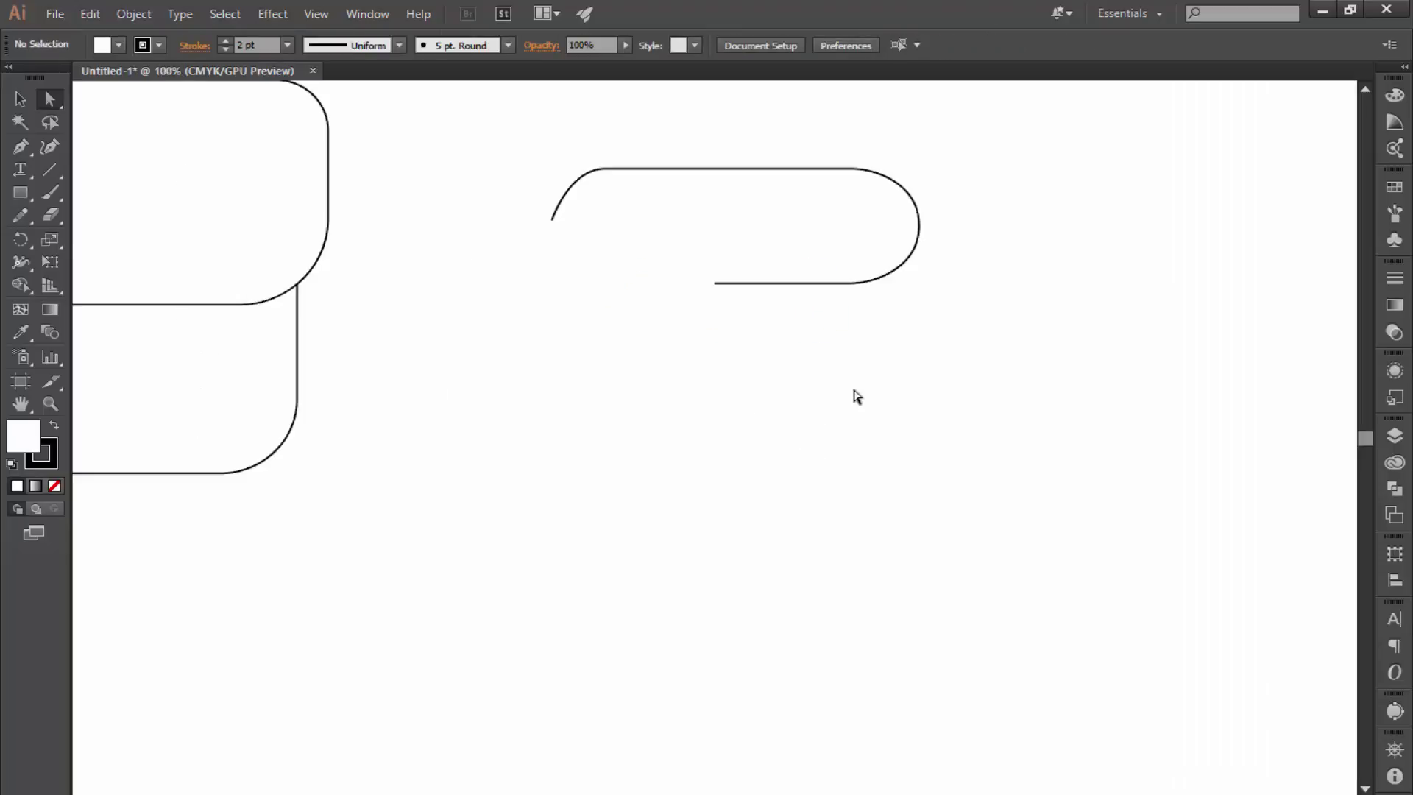
left_click_drag(853, 394, 858, 420)
key("ctrl+minus")
left_click(682, 294)
- Give the hook and bag shapes thicker black outlines
key("v")
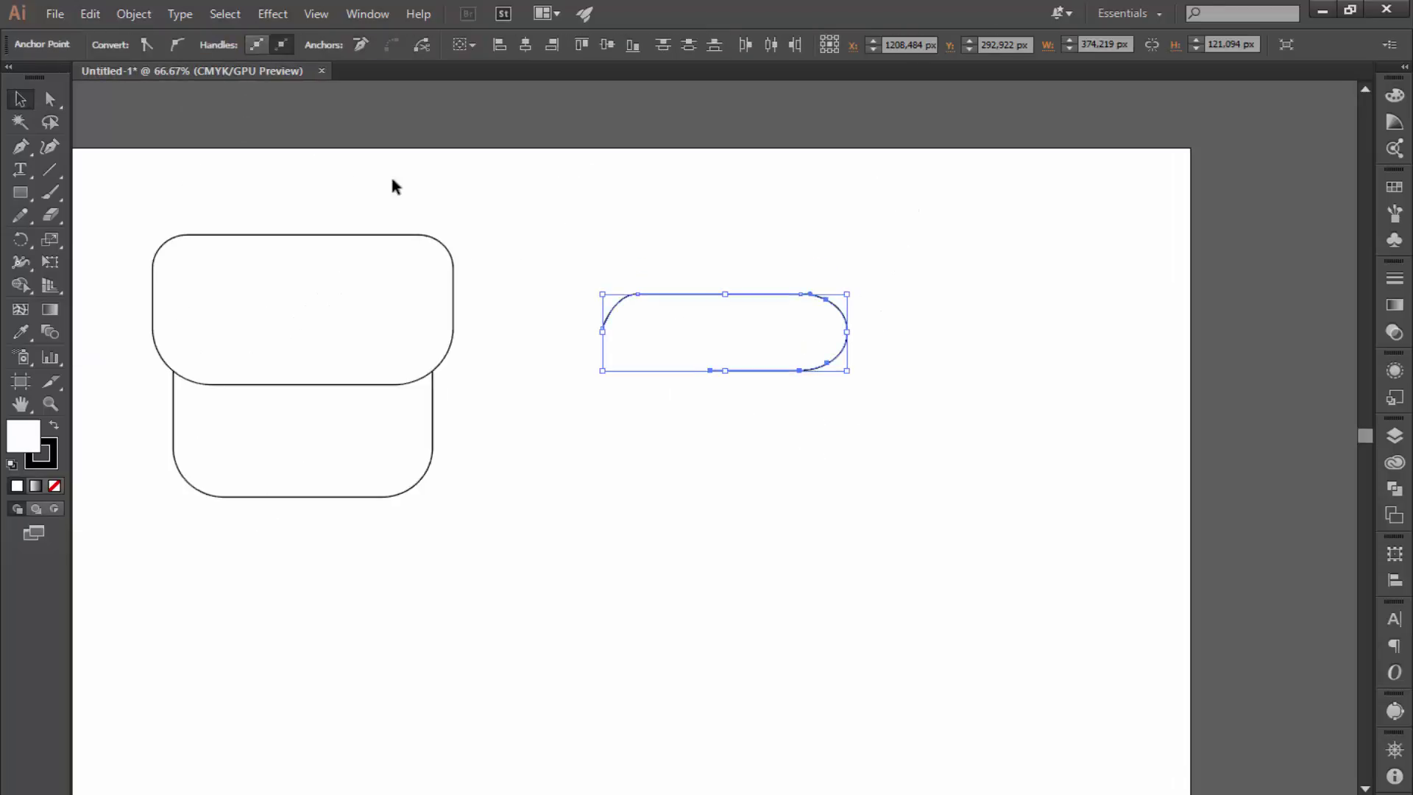
left_click(225, 42)
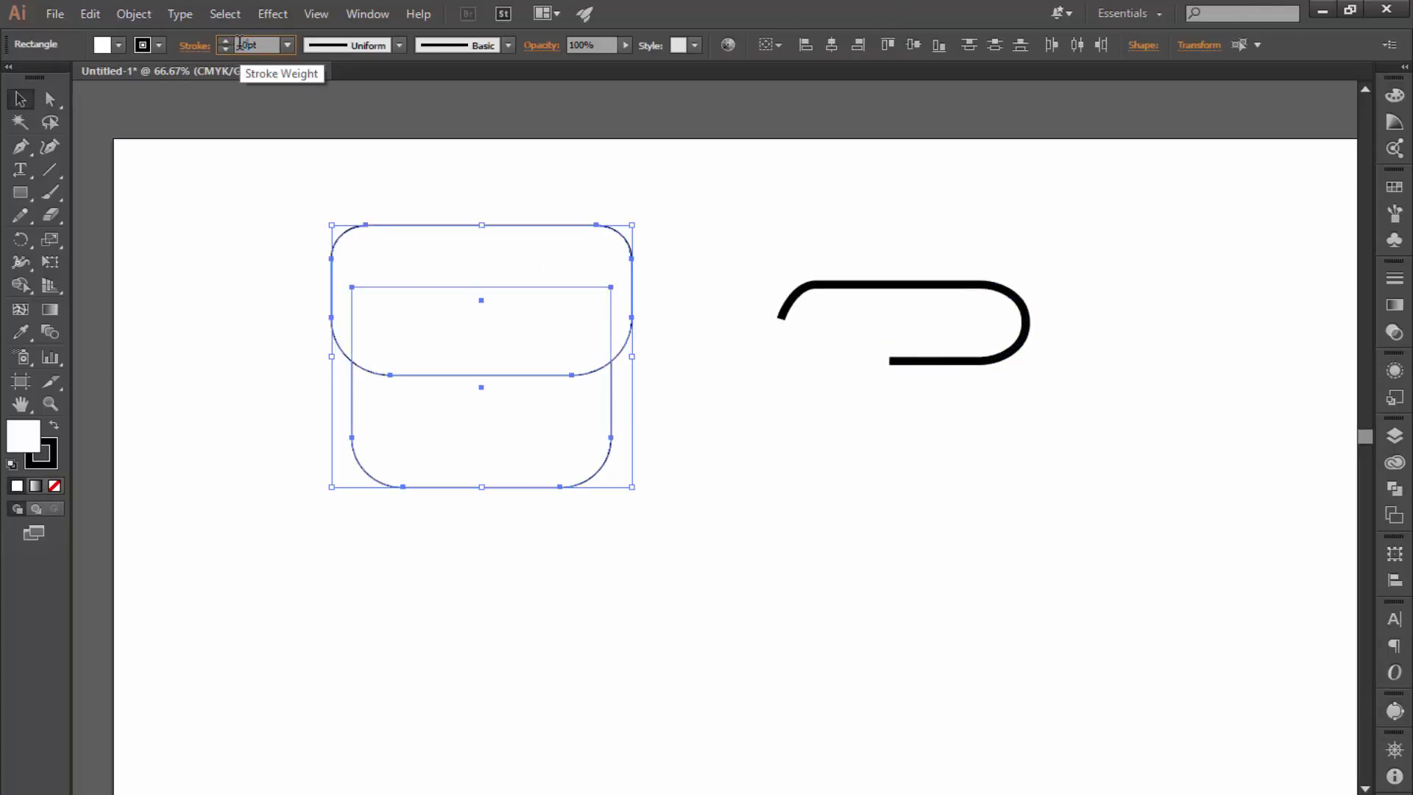
left_click(239, 214)
- Duplicate the bag shapes and the hook off to the right
left_click_drag(536, 479, 1252, 479)
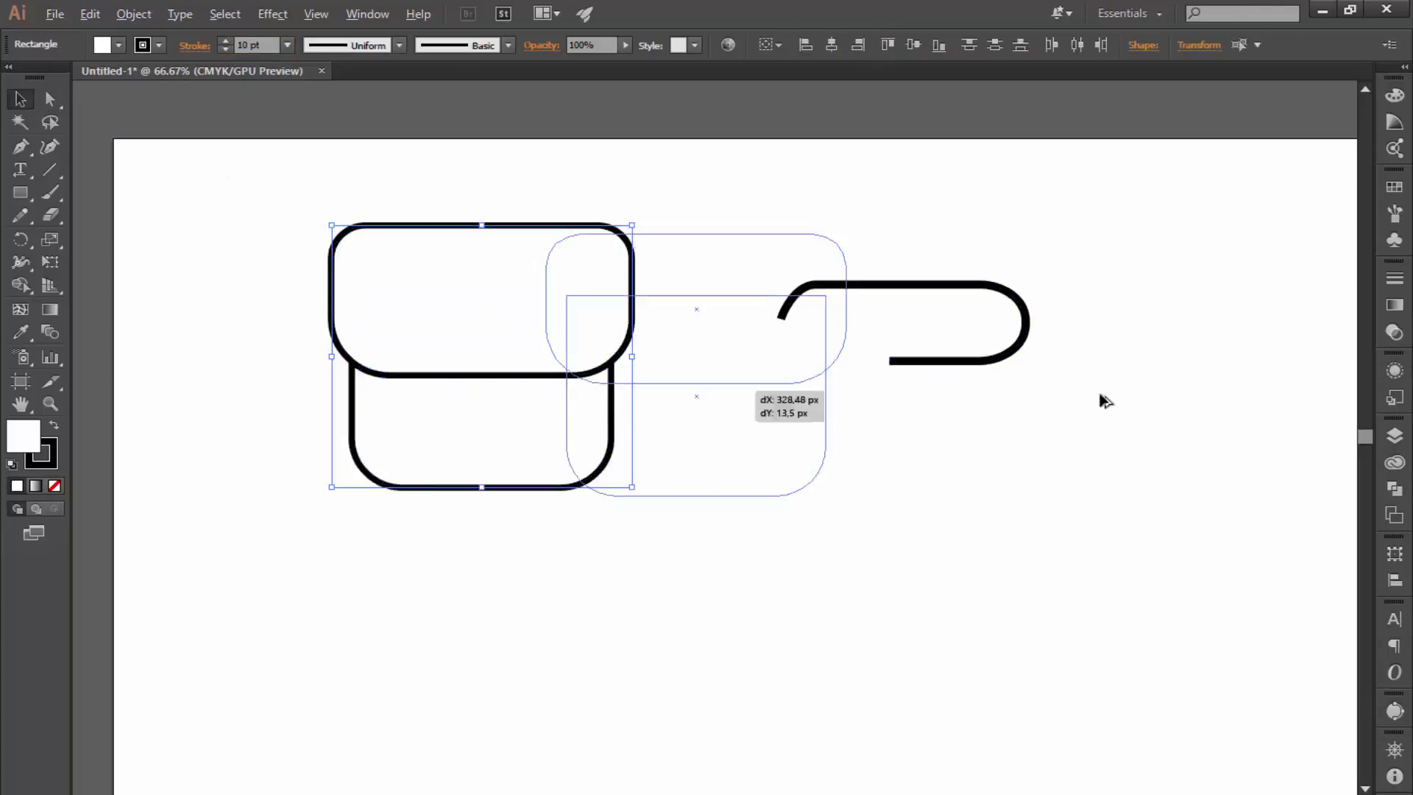
left_click_drag(925, 514, 822, 474)
left_click_drag(828, 325, 1117, 546)
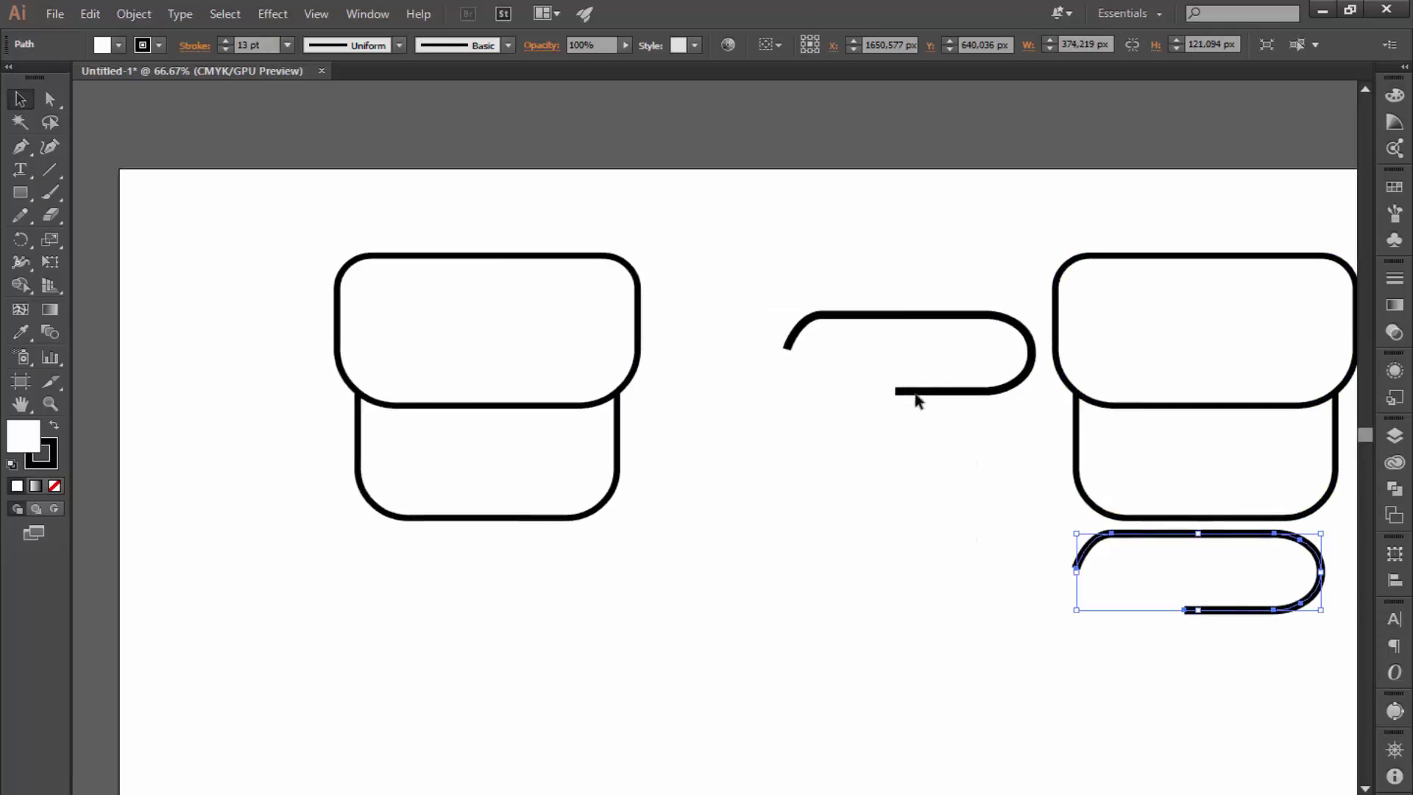
- Scale the hook down and place it across the flap's lower edge
mouse_move(926, 287)
left_mouse_down()
mouse_move(578, 409)
mouse_move(909, 375)
left_mouse_up()
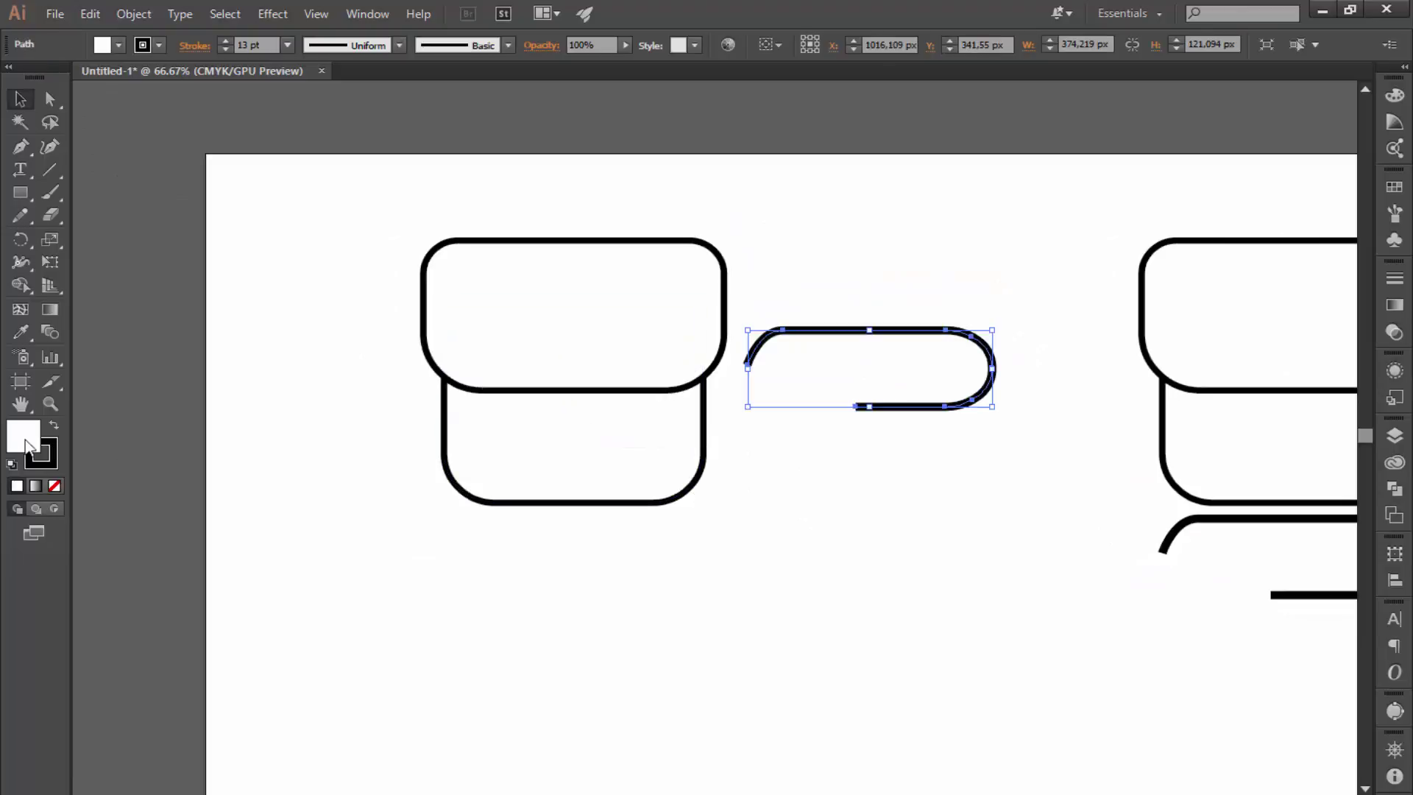
mouse_move(992, 406)
left_mouse_down()
mouse_move(949, 392)
mouse_move(602, 410)
mouse_move(914, 419)
mouse_move(889, 442)
mouse_move(578, 402)
left_mouse_up()
left_click(876, 453)
left_click(724, 429)
scroll(724, 429, "up", 2)
scroll(582, 390, "left", 4)
scroll(581, 390, "up", 1)
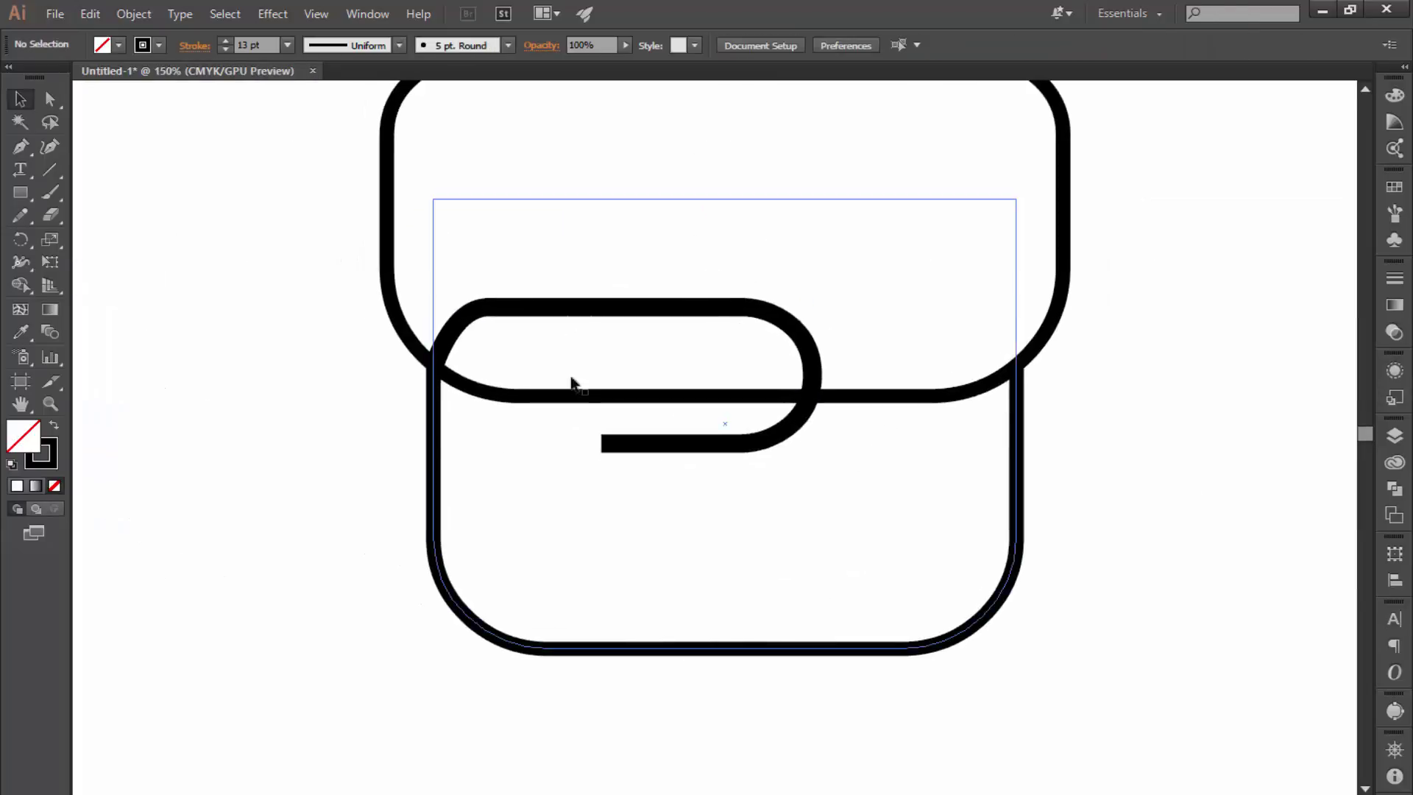
- Fill the bag body with red #d7263d and eyedrop the same red onto the flap
left_click(467, 498)
double_click(30, 436)
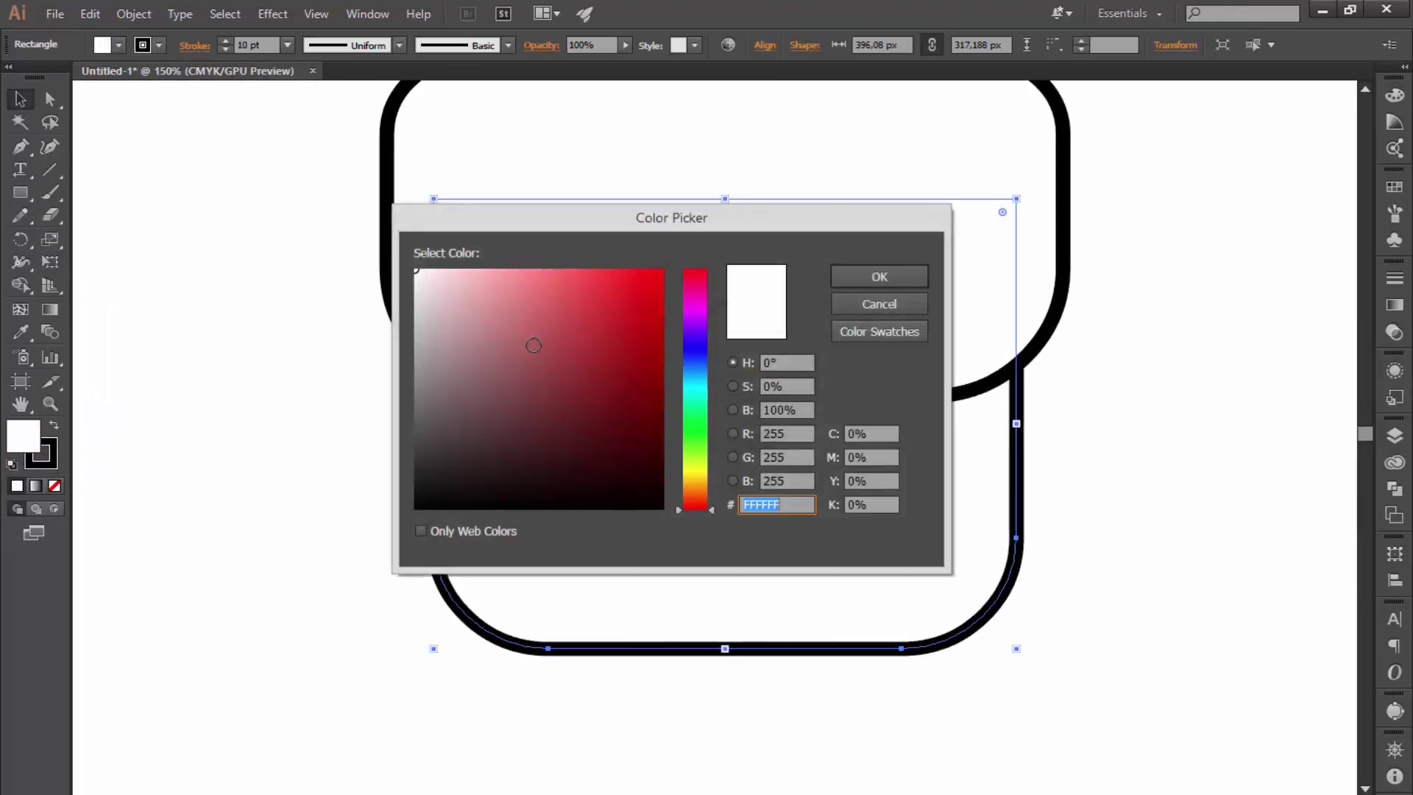
type("d7263d")
left_click(876, 277)
left_click(508, 176)
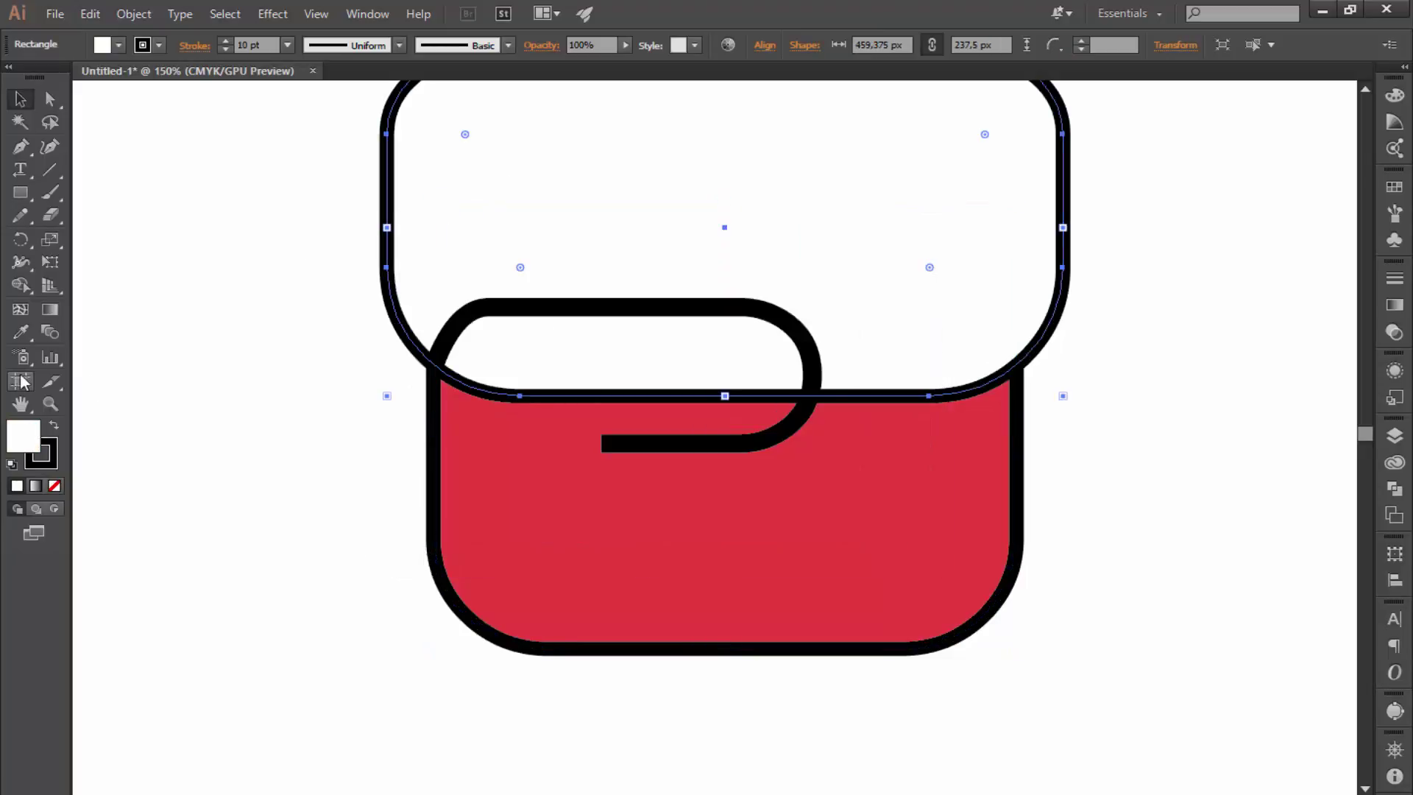
key("i")
left_click(495, 504)
- Marquee-select the flap's corner points, then deselect
key("v")
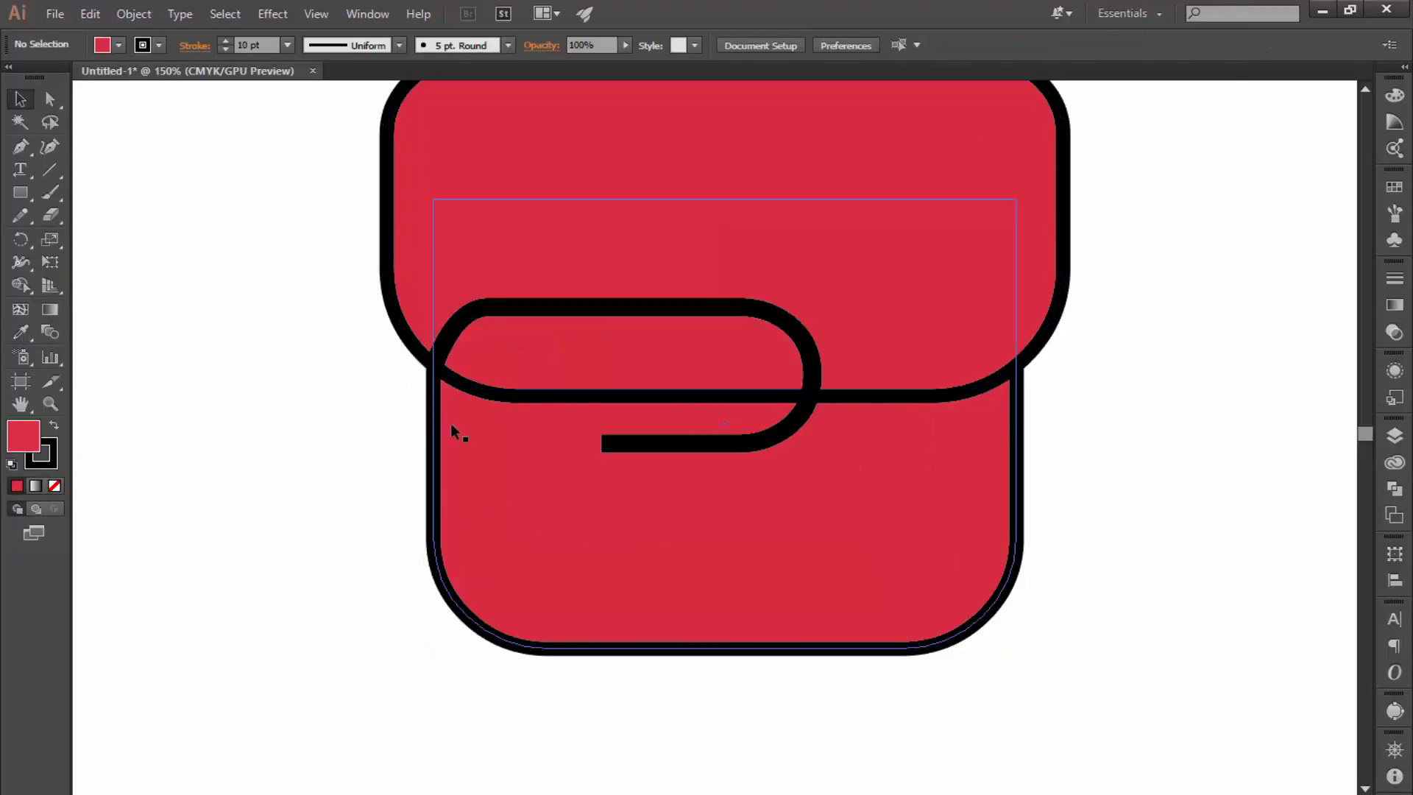
left_click(325, 492)
scroll(351, 530, "up", 2)
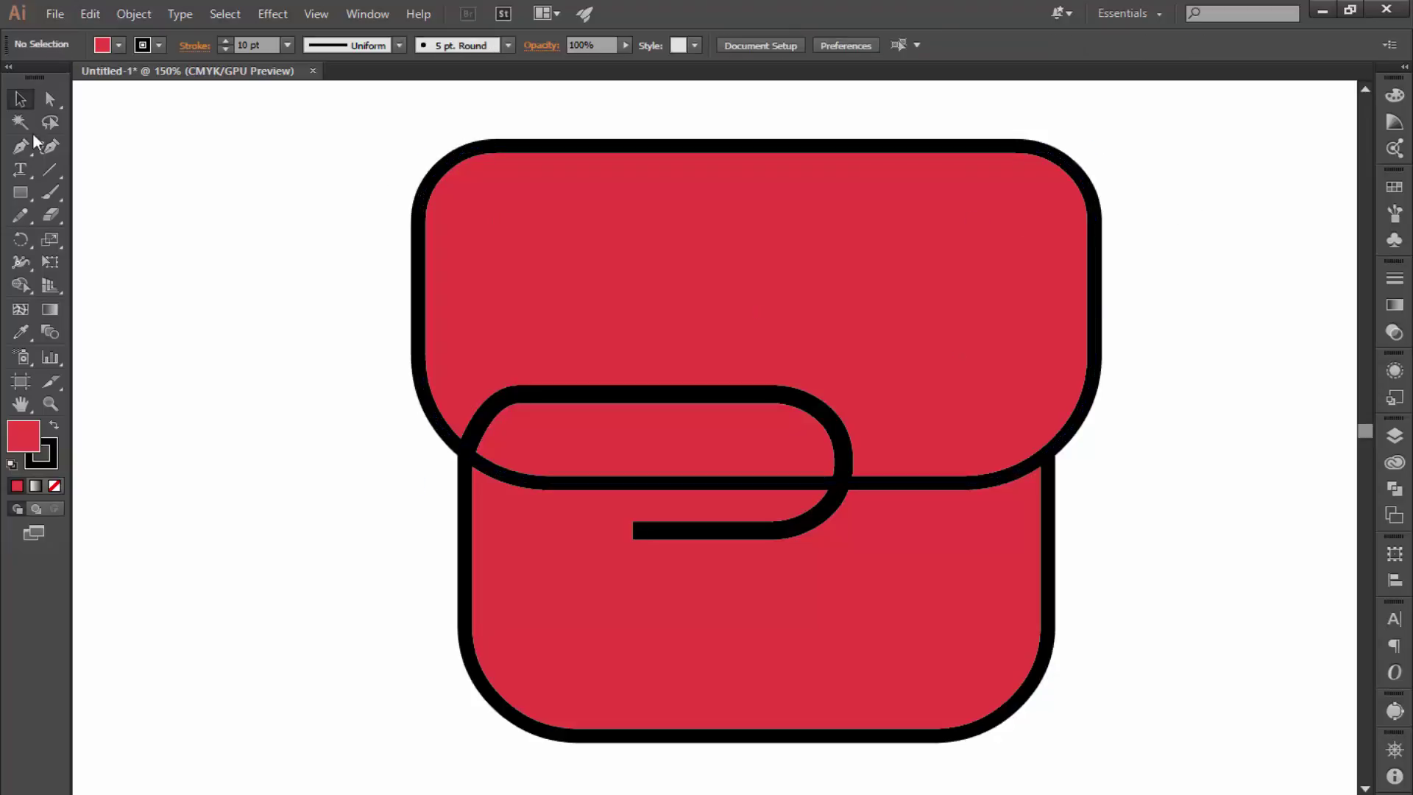
left_click_drag(1104, 206, 340, 129)
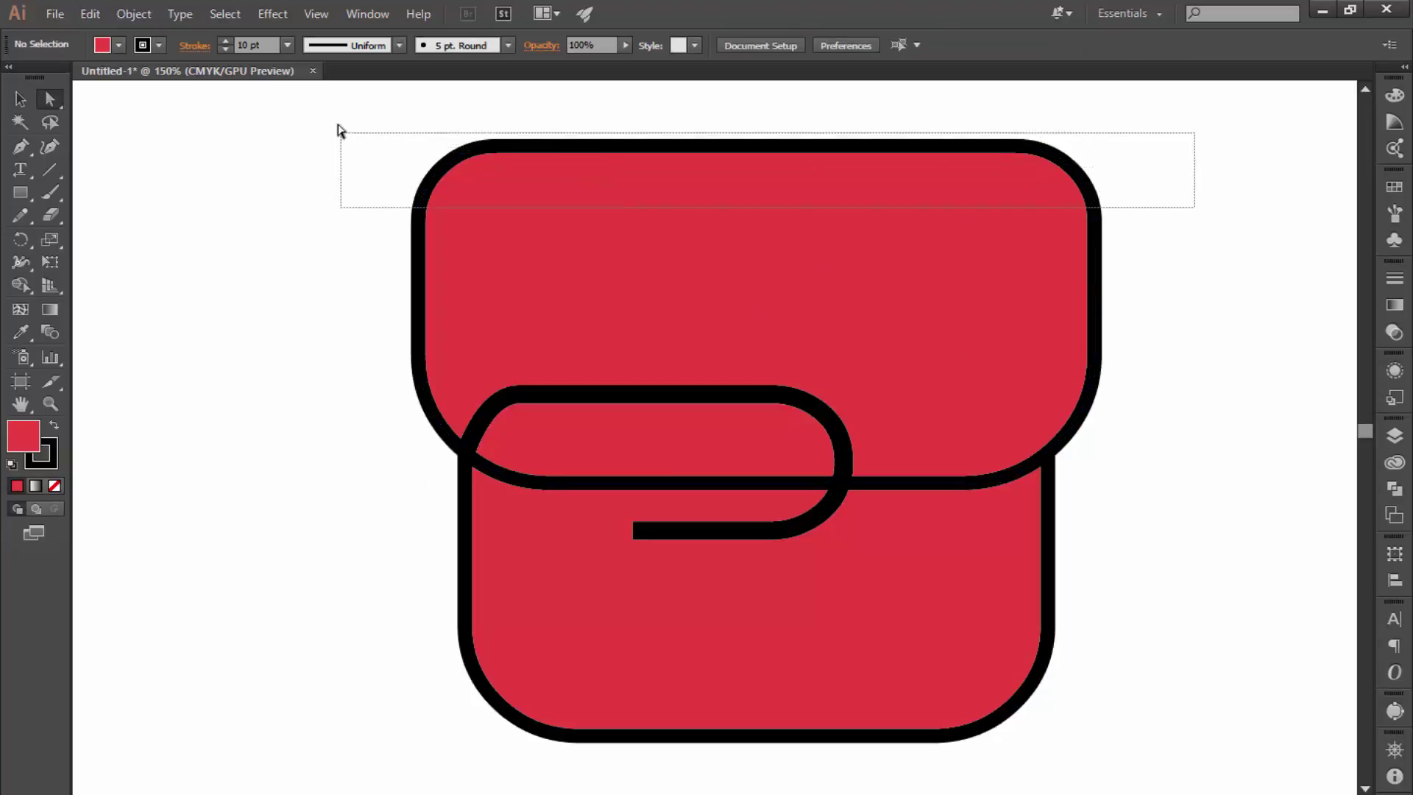
left_click(333, 245)
left_click_drag(1198, 325, 316, 136)
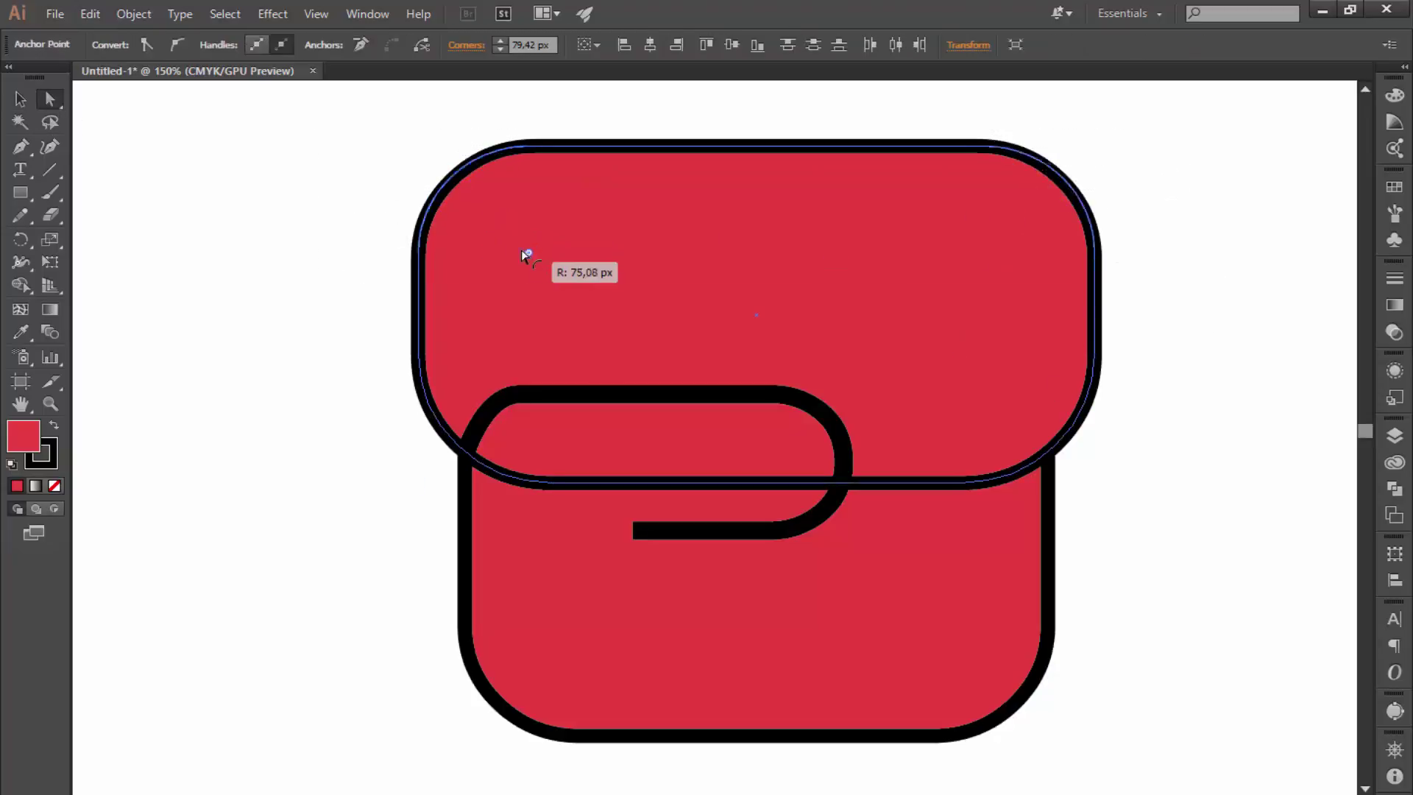
left_click(276, 244)
- Zoom in on the glove and check the hook line
key("ctrl+minus")
key("ctrl+minus")
key("ctrl+plus")
key("ctrl+plus")
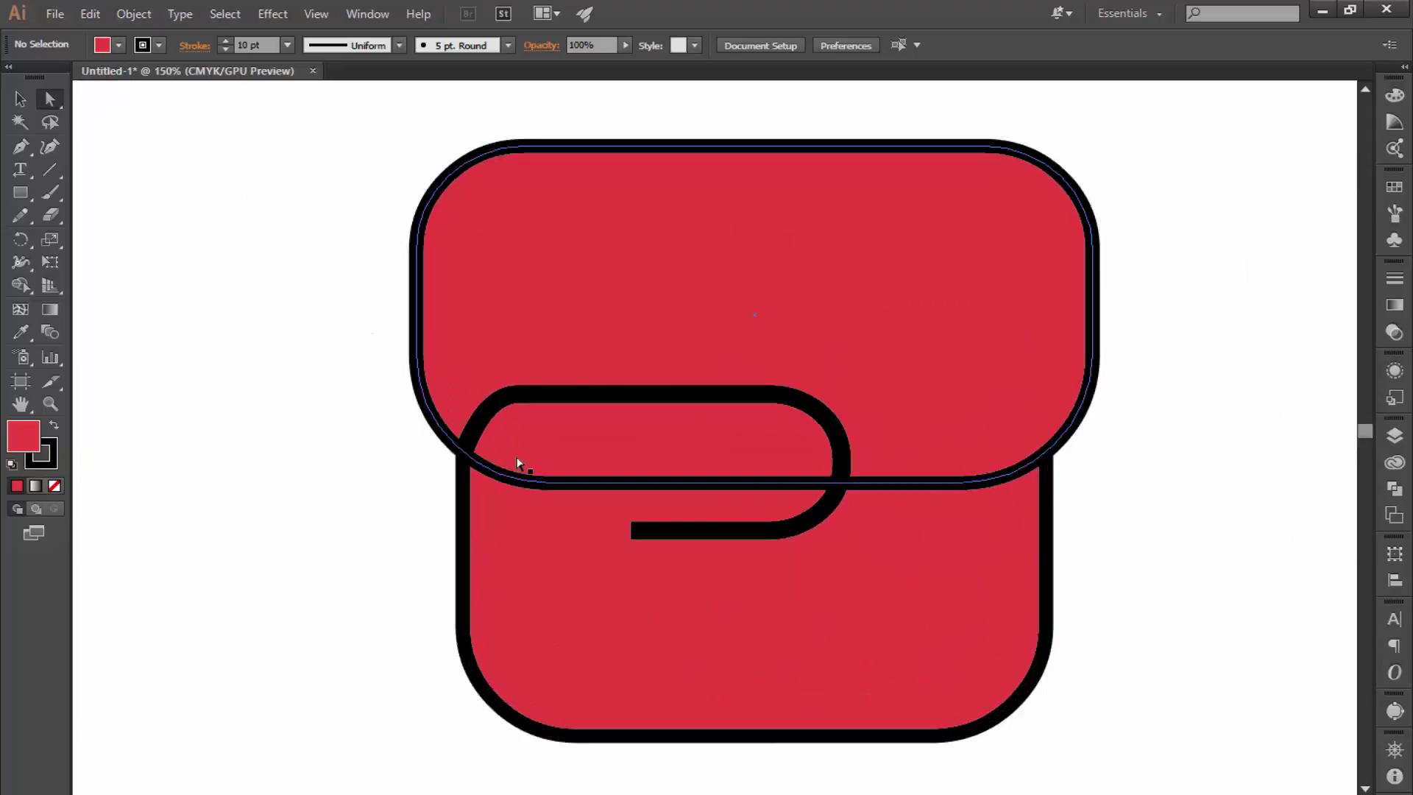
left_click(606, 537)
left_click(368, 546)
key("ctrl+plus")
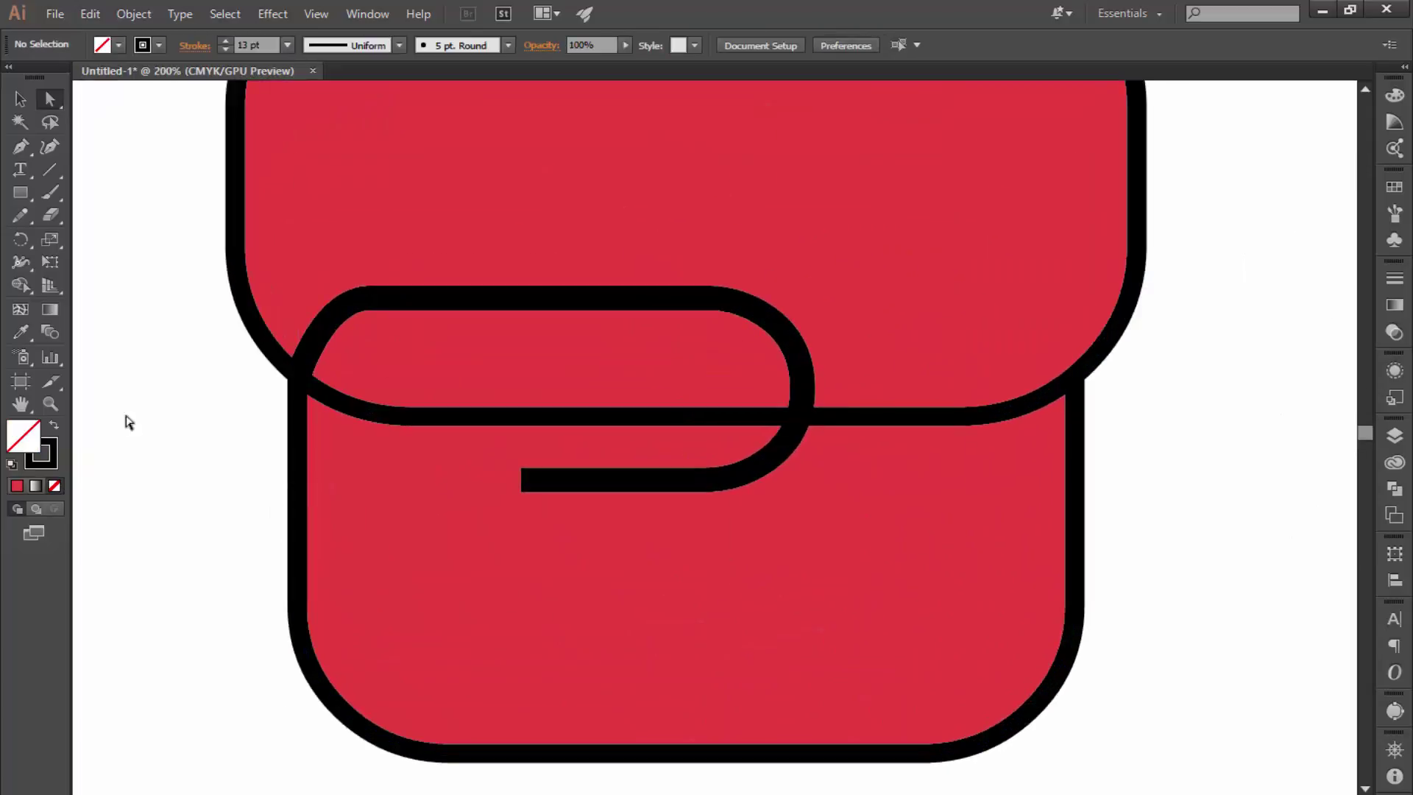
- Attempt Scissors cuts on the flap at the hook, cancelling an accidental close and an error
left_click(237, 280, "ctrl")
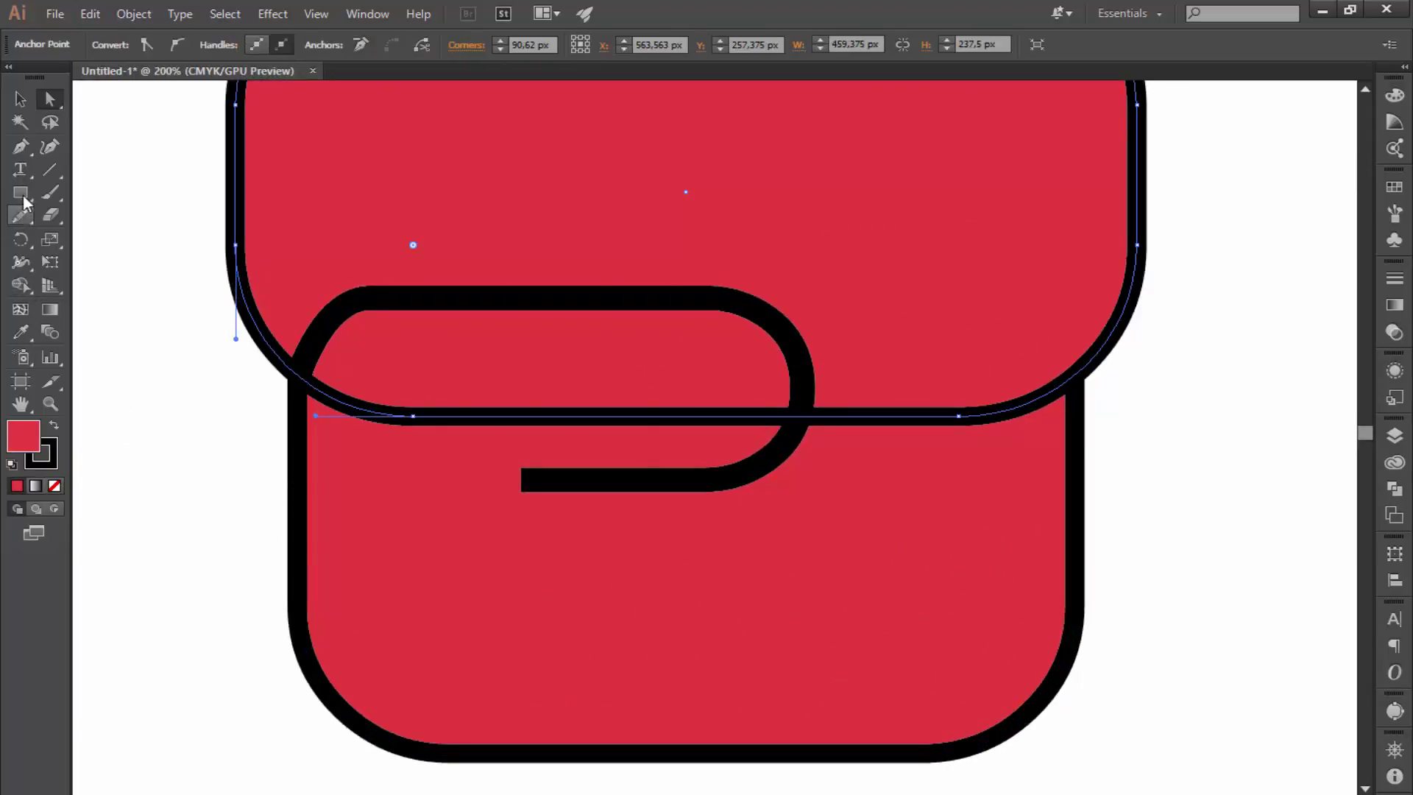
left_click_drag(50, 214, 110, 239)
left_click(300, 372)
key("ctrl+w")
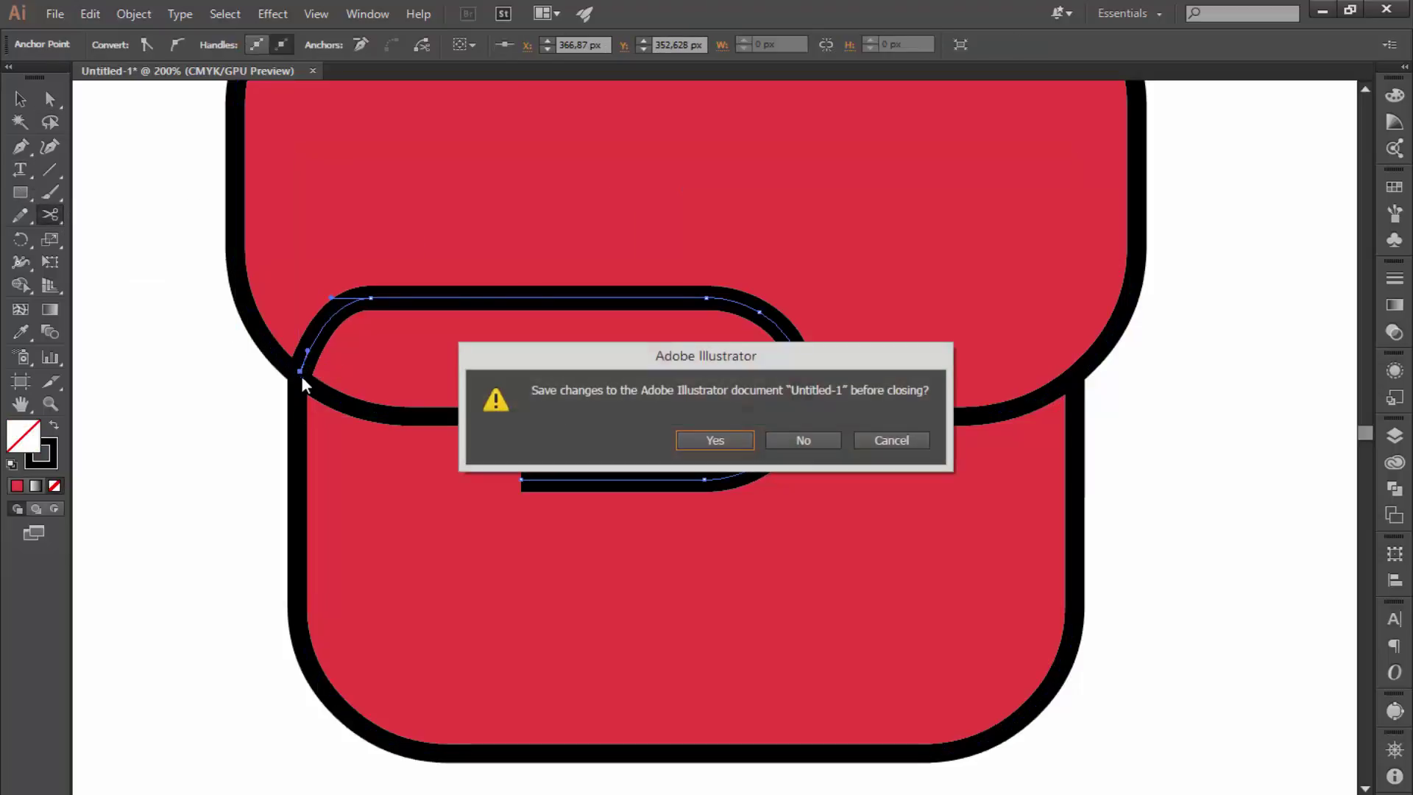
left_click(892, 440)
left_click(363, 403, "ctrl")
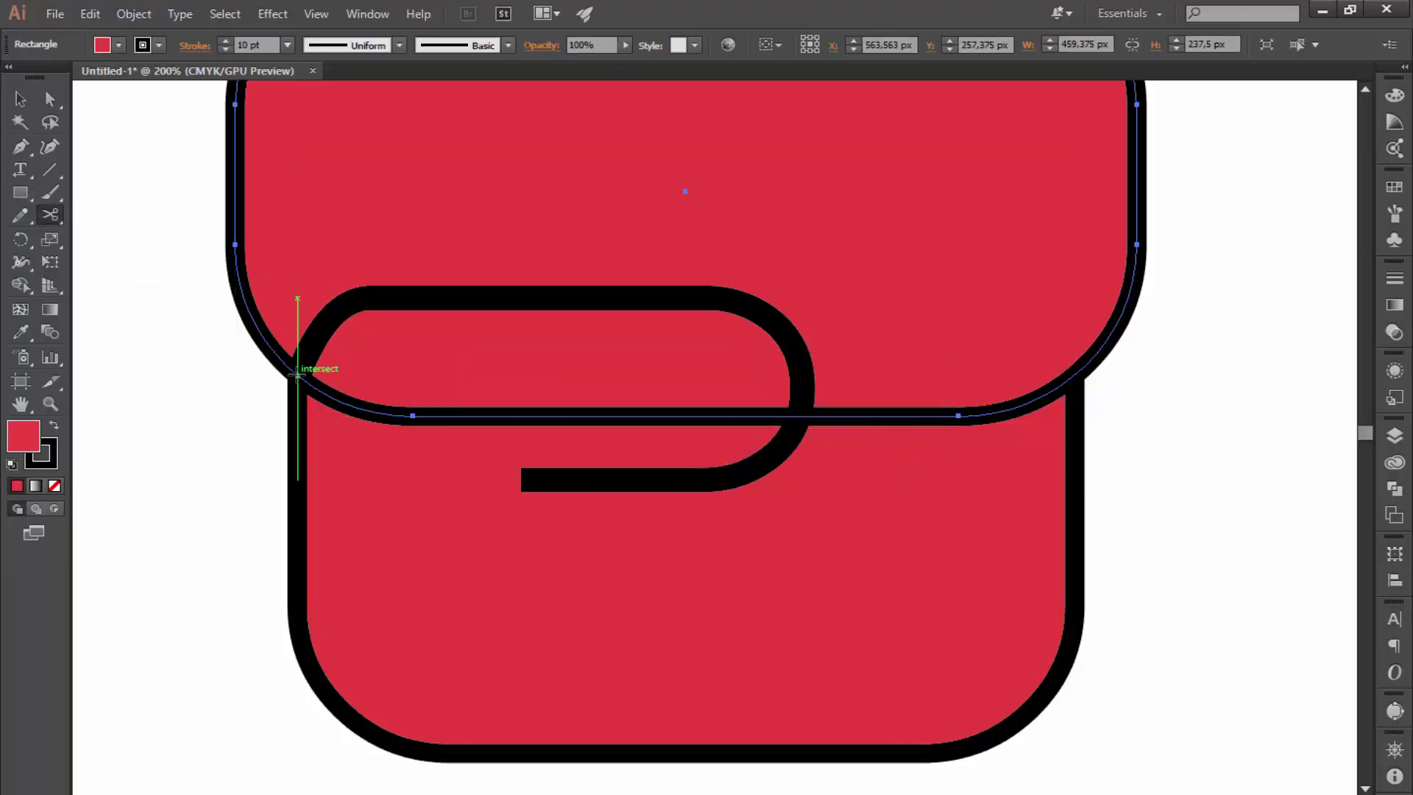
left_click(298, 375)
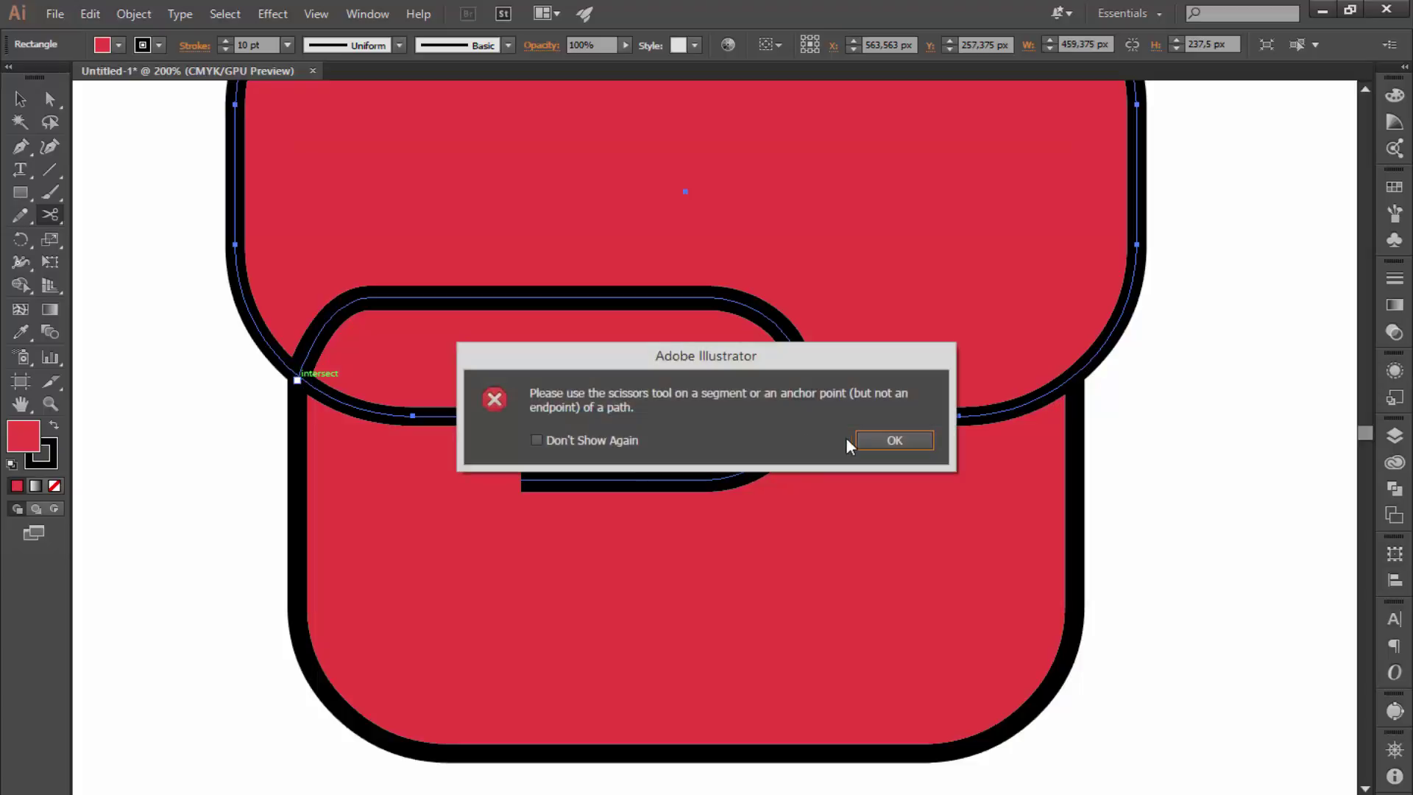
left_click(892, 440)
- Cut the flap outline at both hook crossings and move the cut-off piece right
left_click(298, 375)
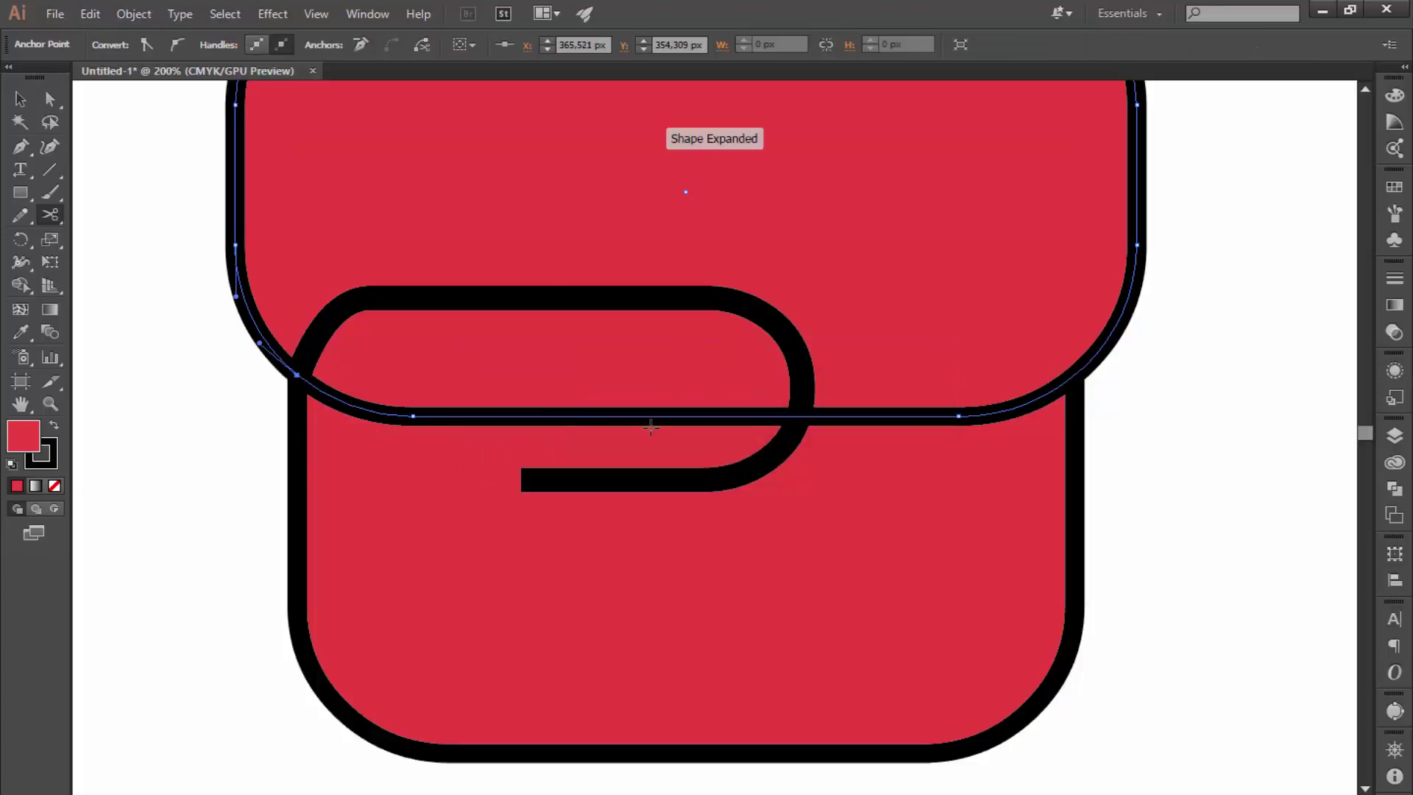
left_click(797, 416)
left_click(20, 98)
left_click_drag(334, 424, 1179, 564)
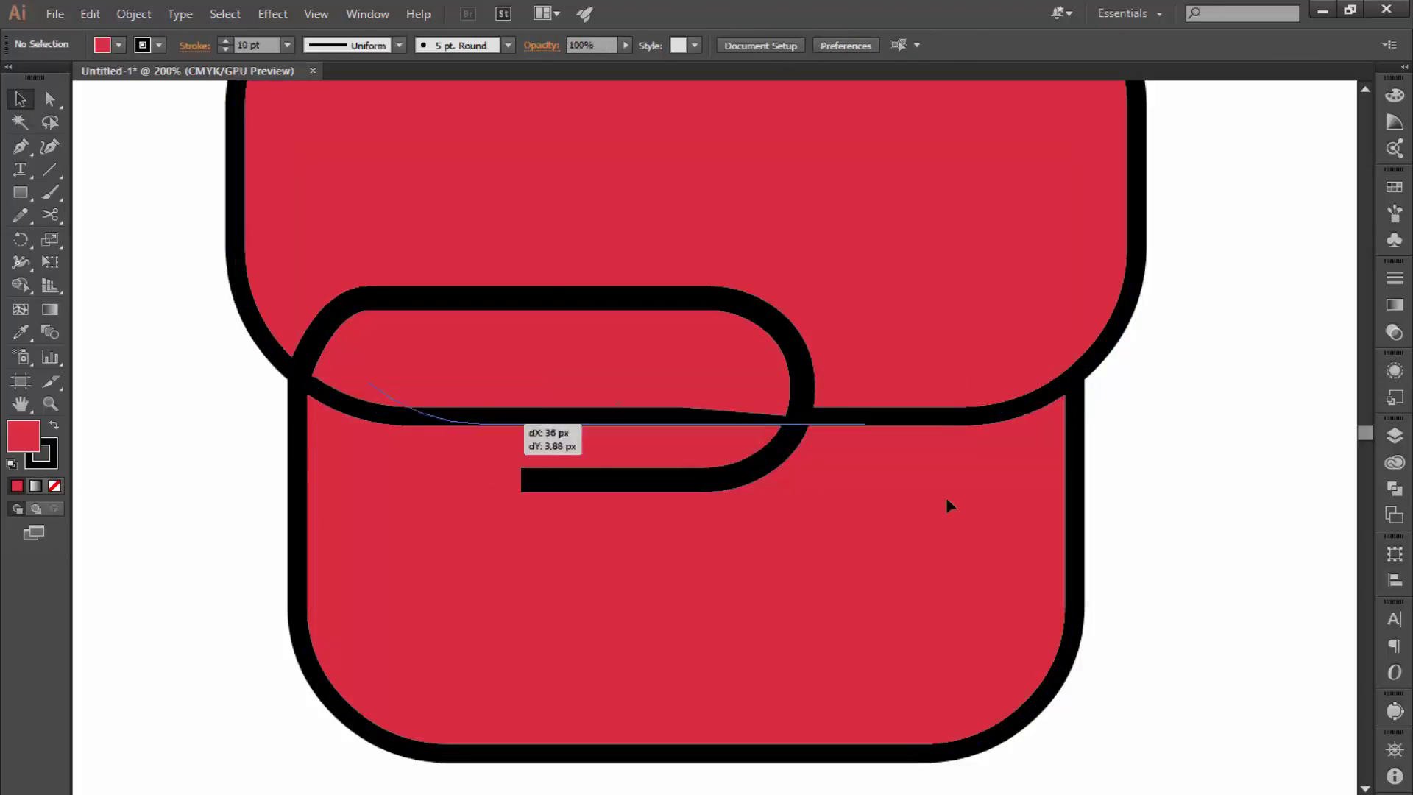
scroll(1179, 564, "down", 5)
scroll(1179, 557, "up", 6)
scroll(845, 479, "down", 1)
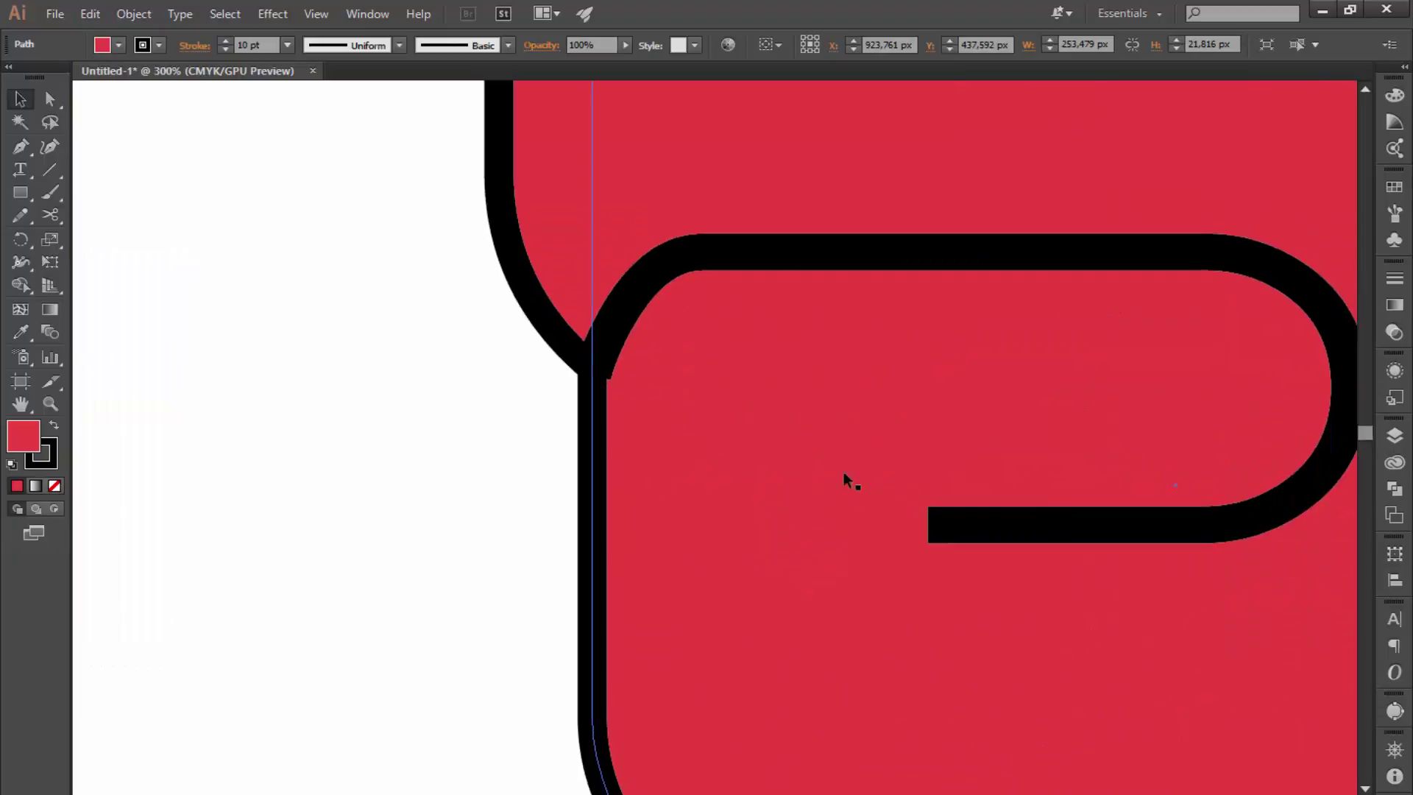
- Nudge the hook line up with arrow keys to sit on the flap's cut edge
left_click(598, 362)
left_click(621, 316)
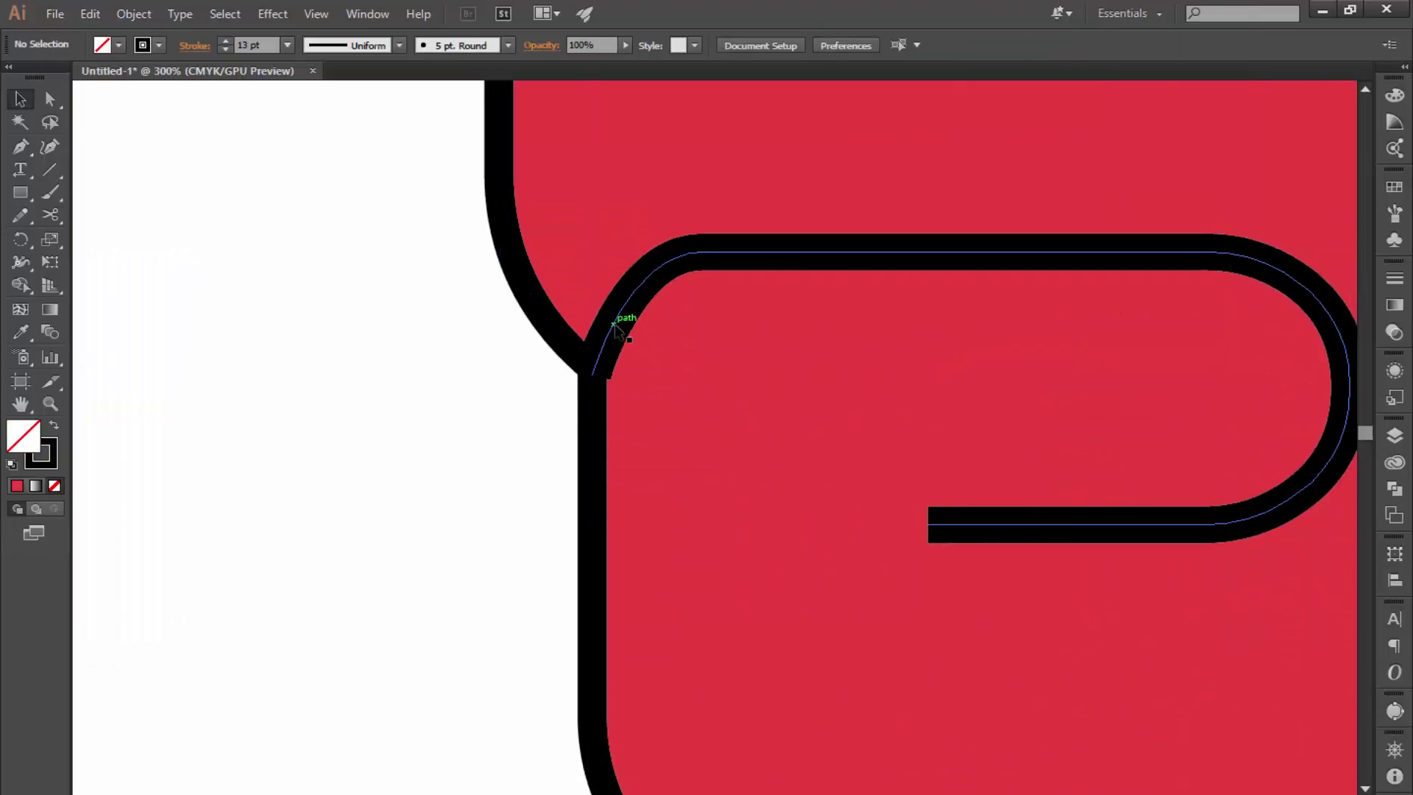
key("Up")
key("Up")
key("Up")
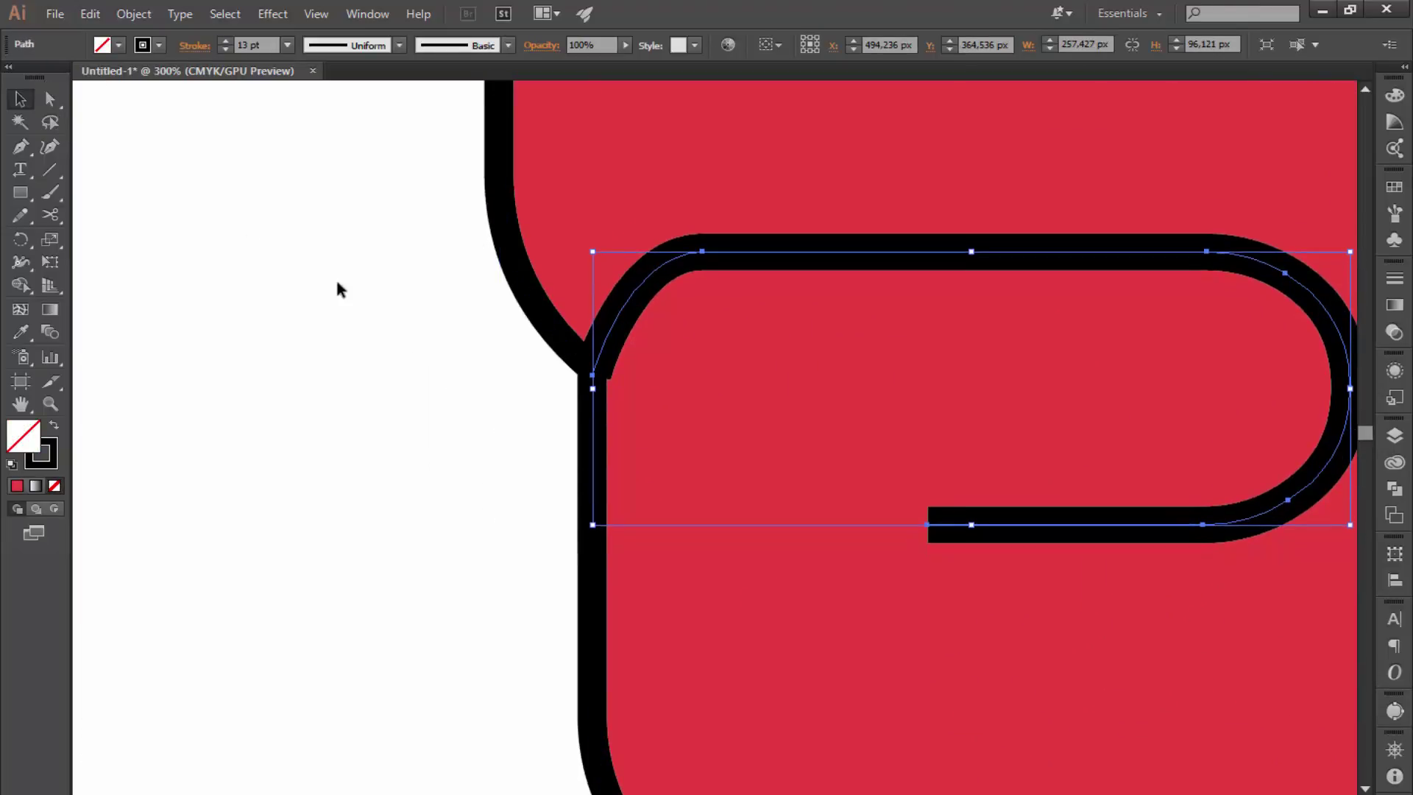
key("Left")
key("Left")
key("Right")
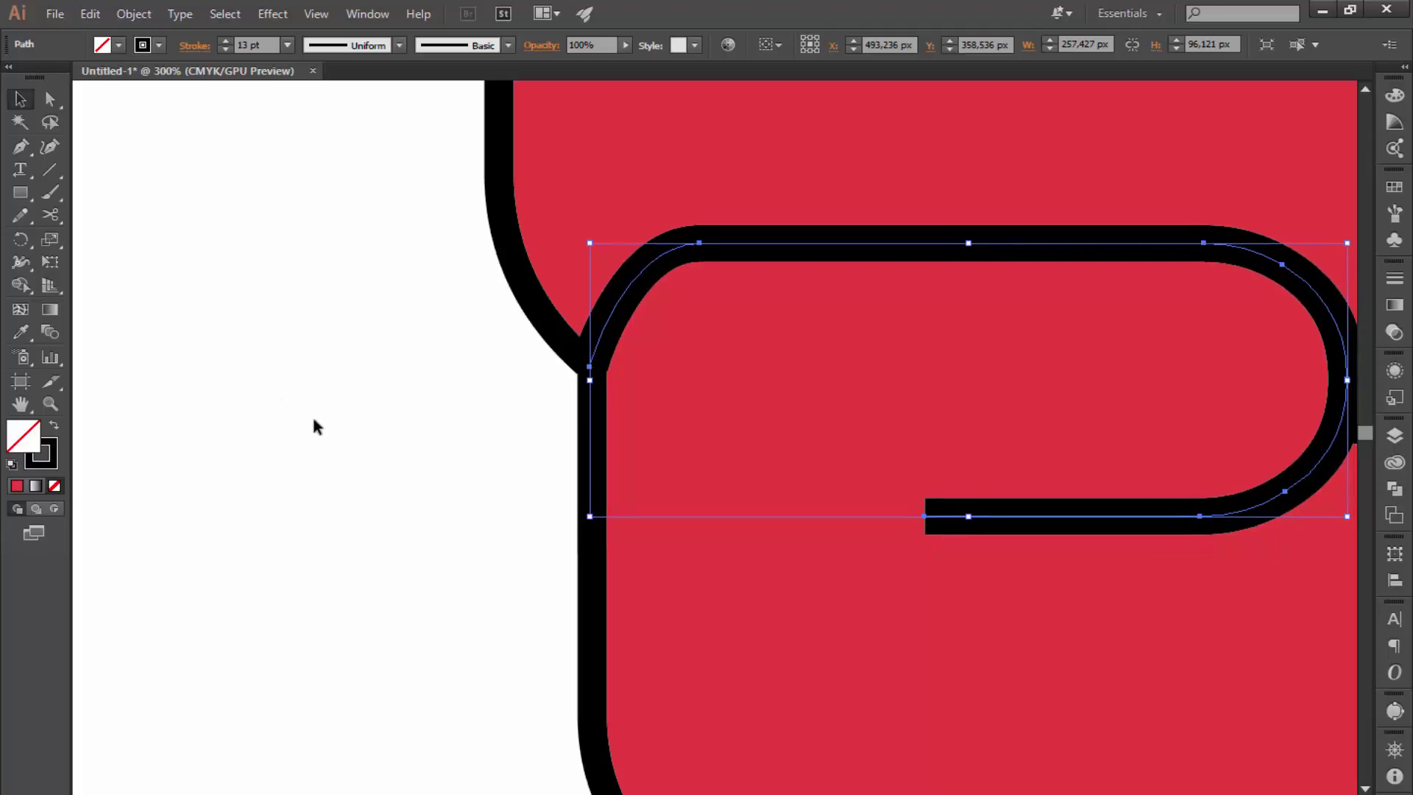
left_click(311, 414)
key("ctrl+equal")
key("ctrl+equal")
key("ctrl+equal")
left_click_drag(311, 414, 457, 511)
- Nudge the hook line left and down to align with the cut corner
left_click(559, 237)
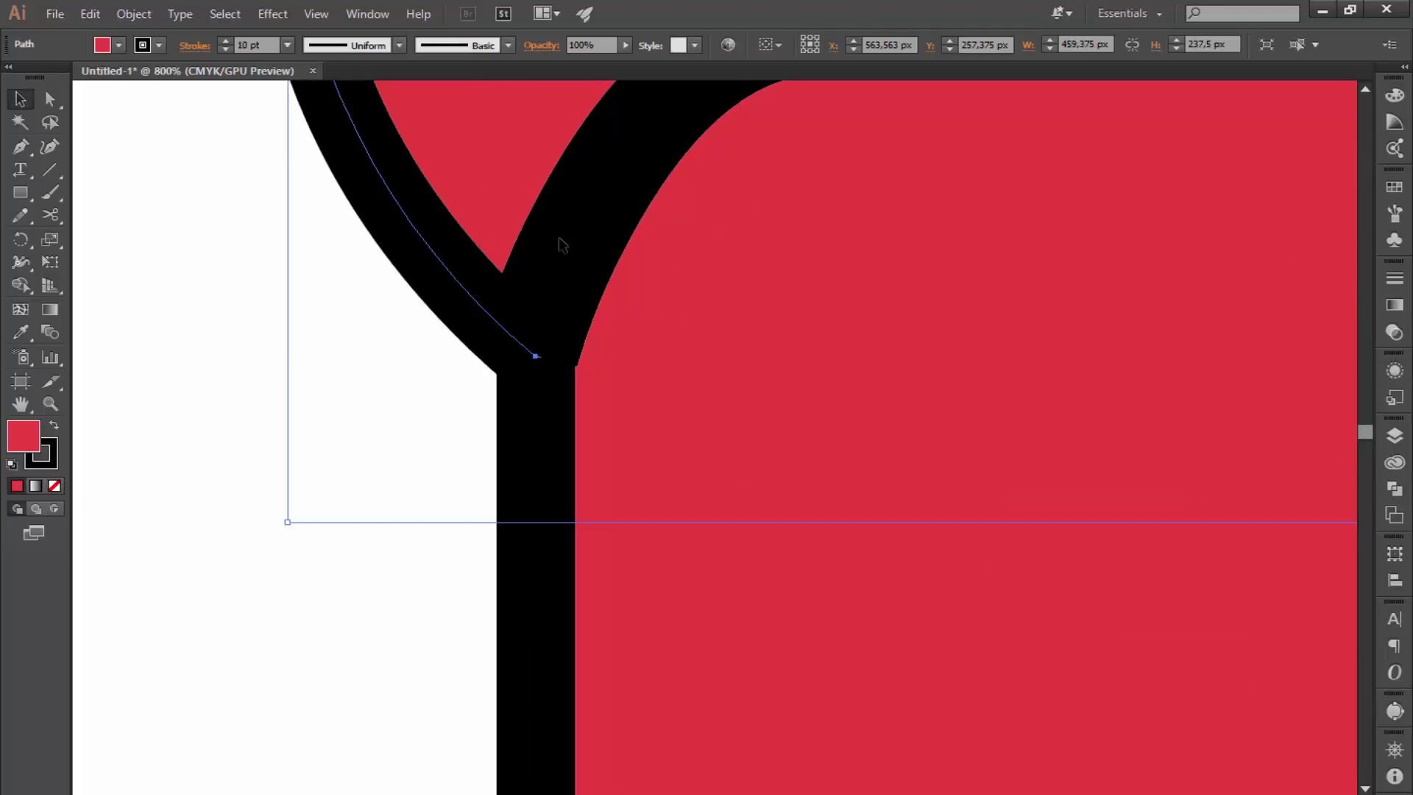
left_click(592, 210)
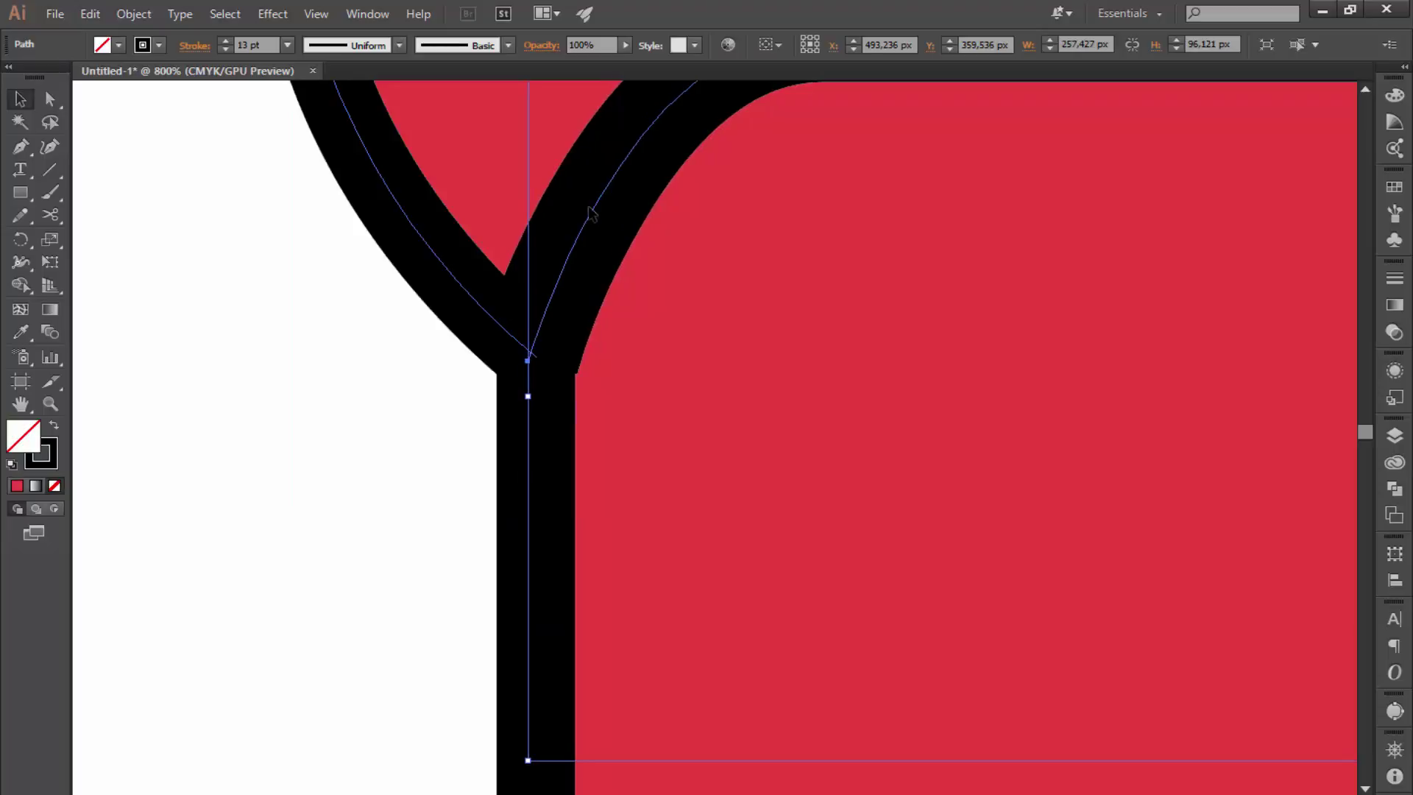
key("Left")
key("Down")
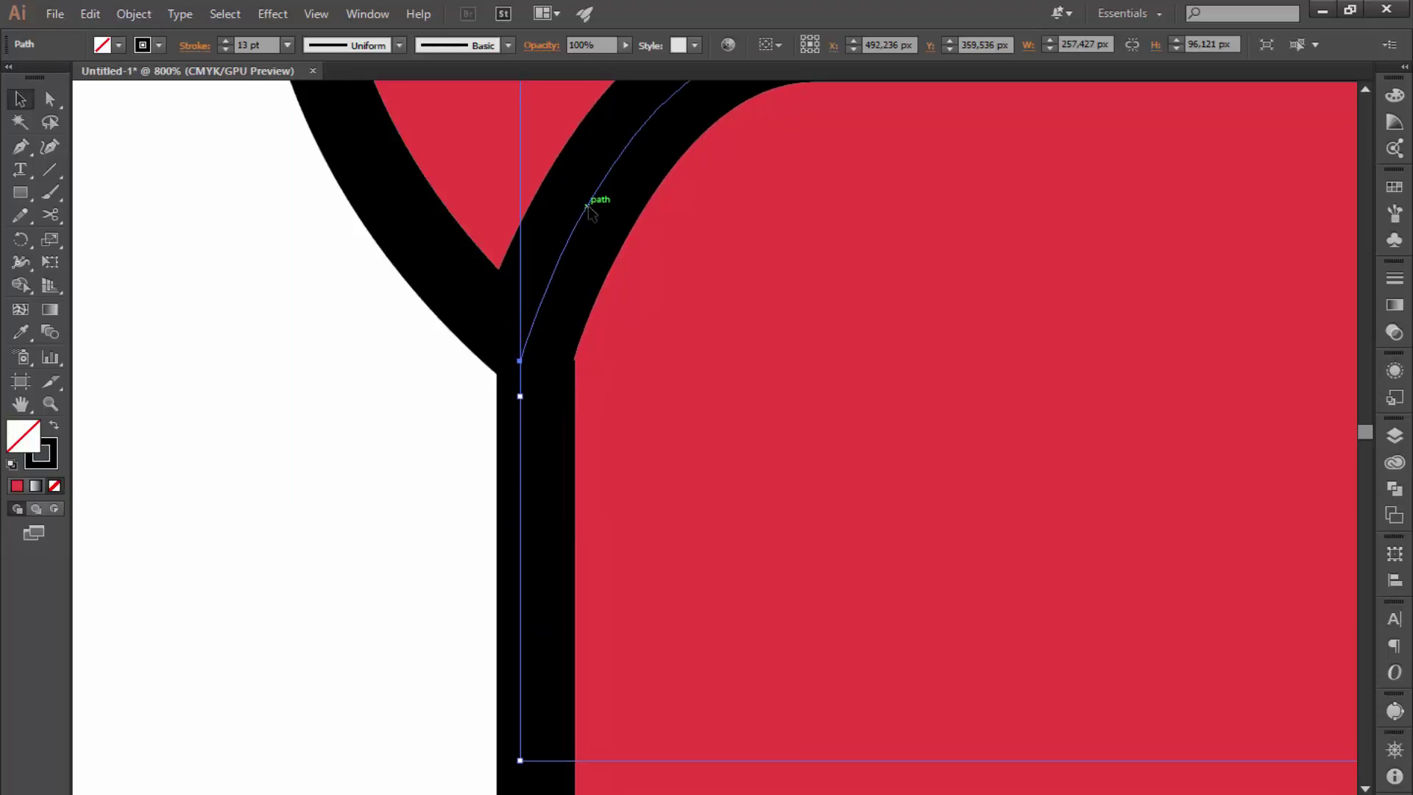
left_click(379, 394)
key("ctrl+equal")
key("ctrl+minus")
key("ctrl+minus")
key("ctrl+minus")
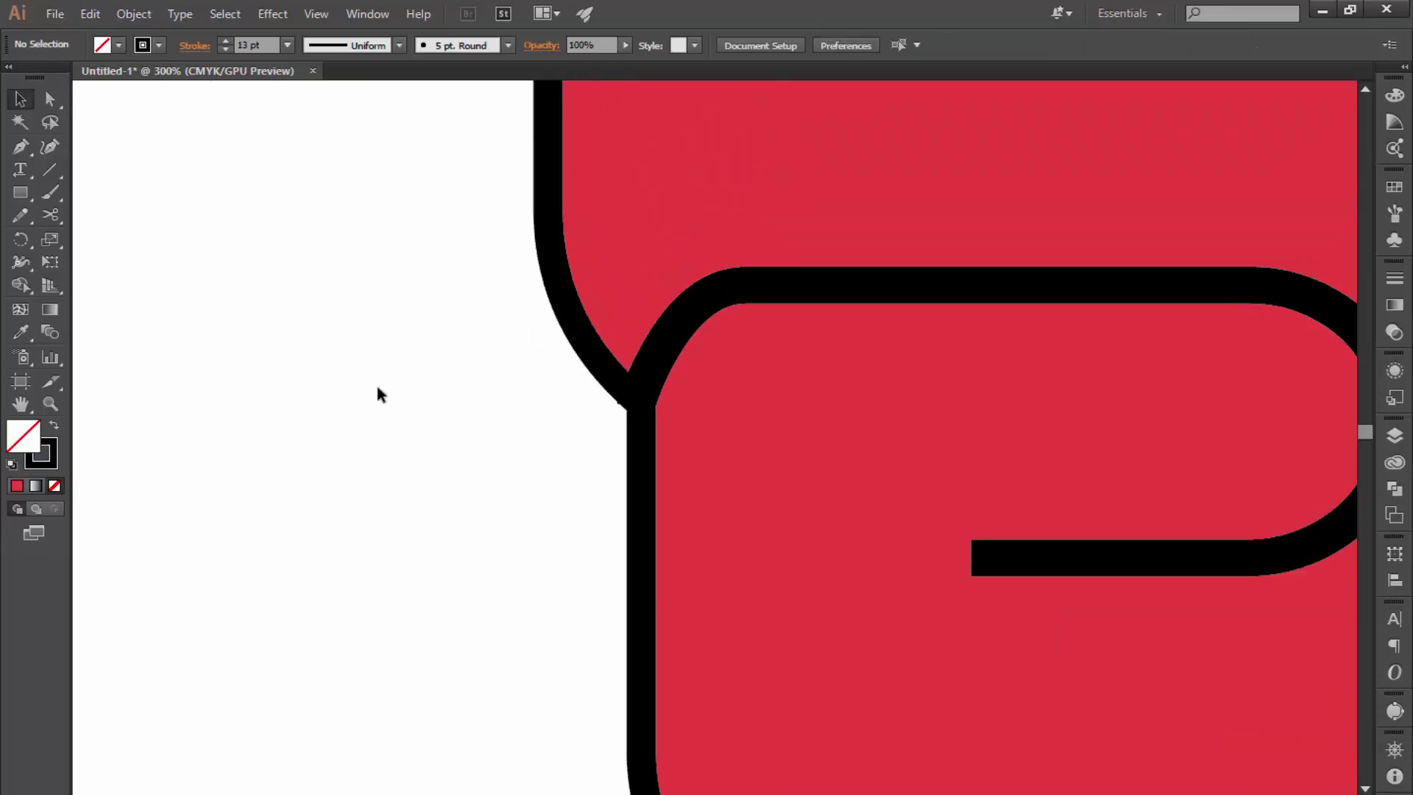
key("ctrl+minus")
key("ctrl+minus")
key("ctrl+minus")
key("ctrl+minus")
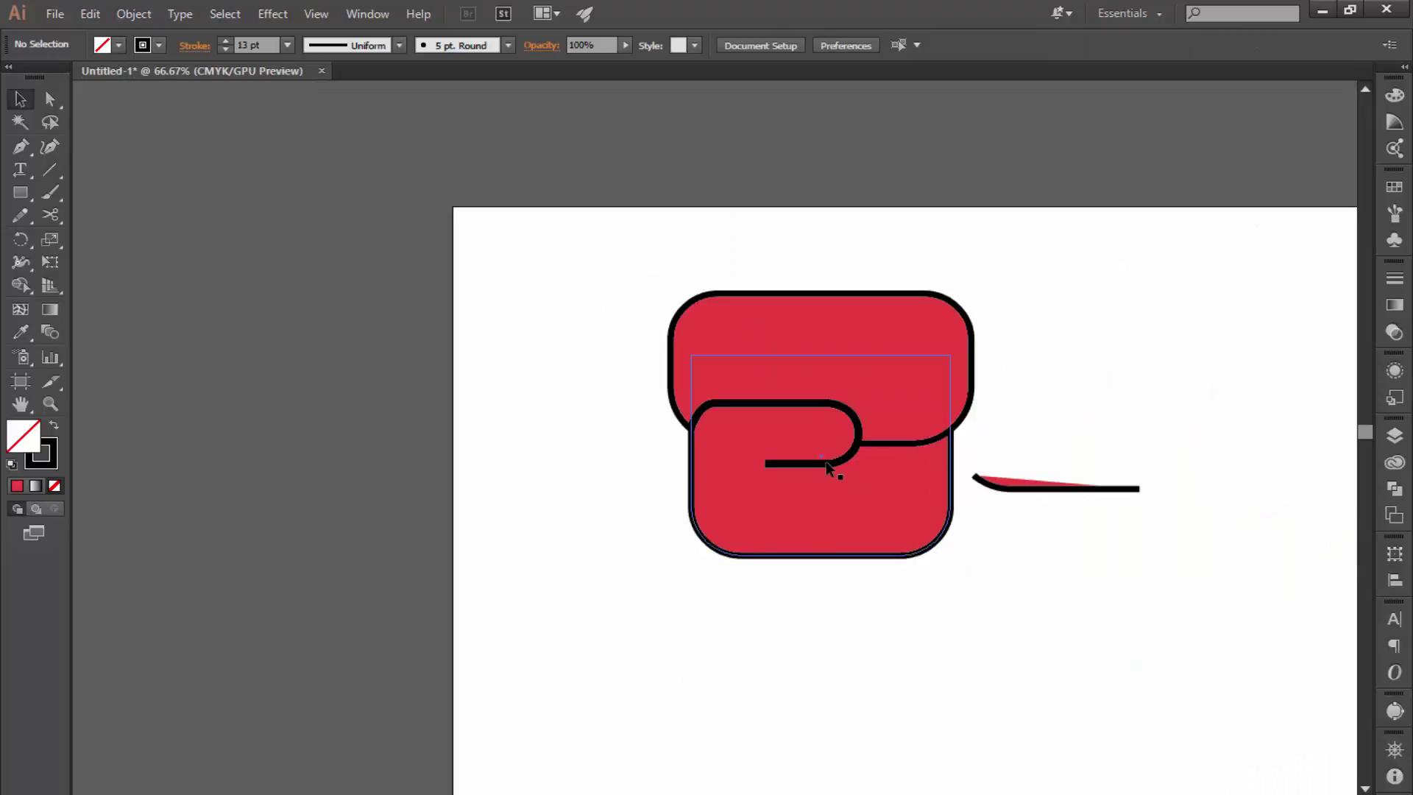
- Try a 13 pt stroke on the hook line, then undo it
left_click(777, 464)
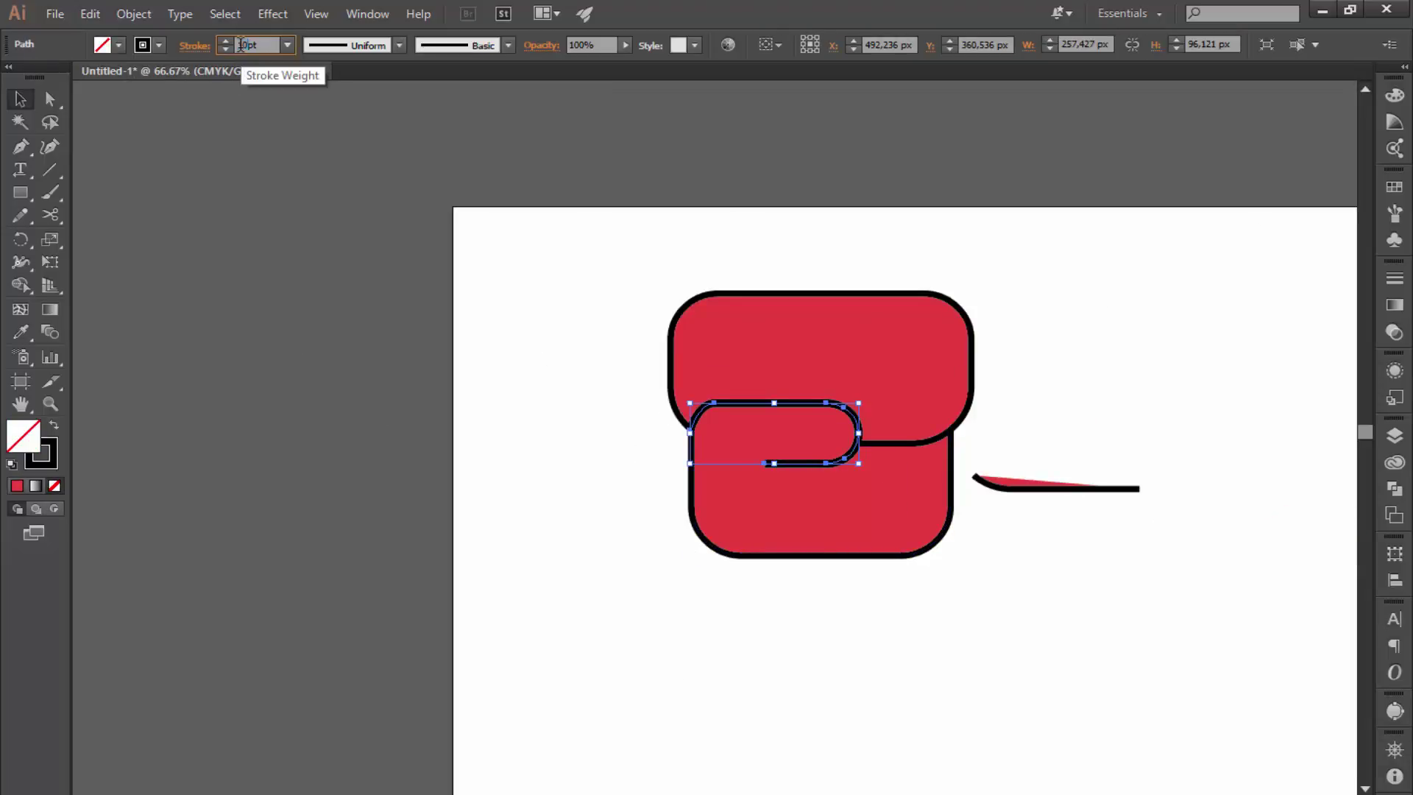
type("13")
key("Return")
left_click(285, 111)
key("ctrl+equal")
key("ctrl+equal")
key("ctrl+equal")
key("ctrl+equal")
key("ctrl+equal")
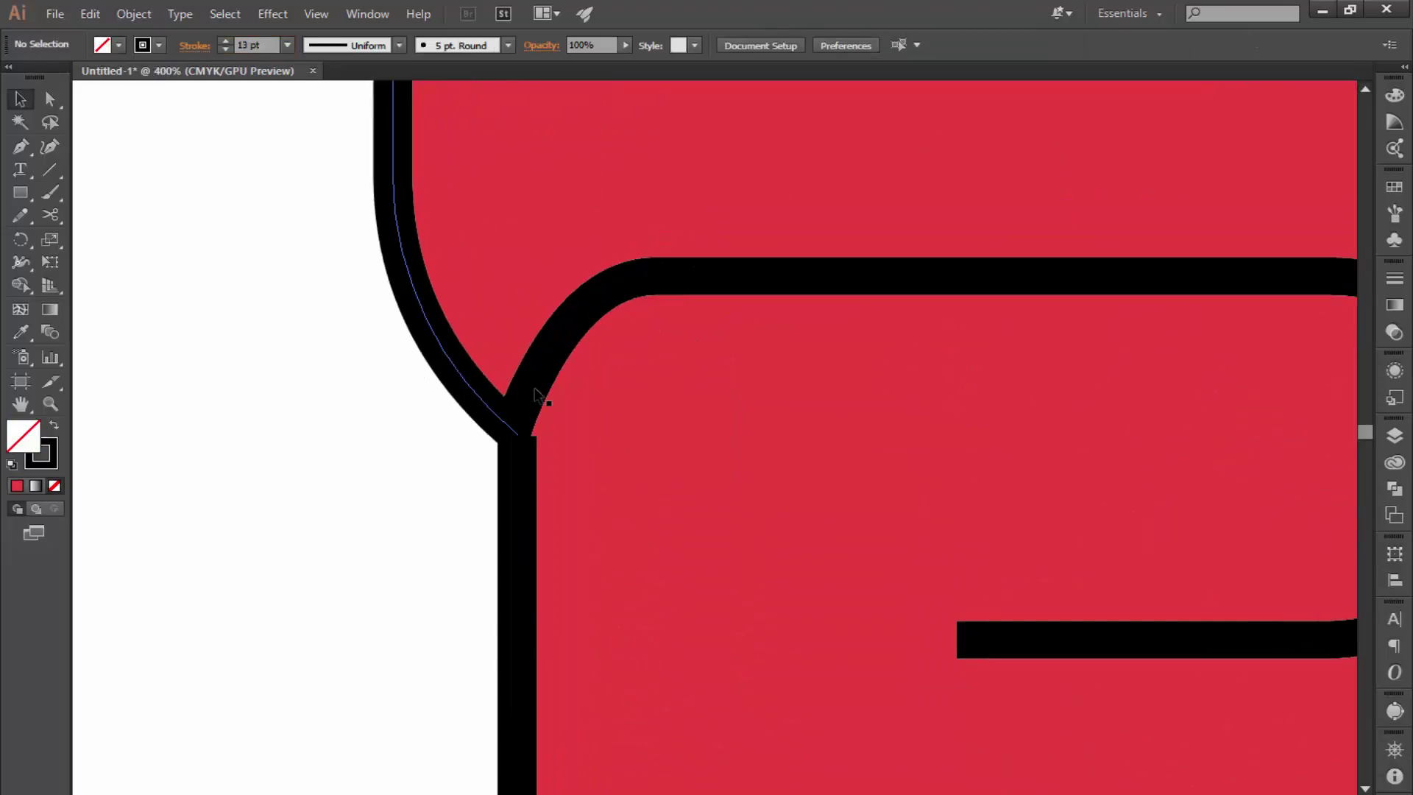
key("ctrl+z")
key("ctrl+1")
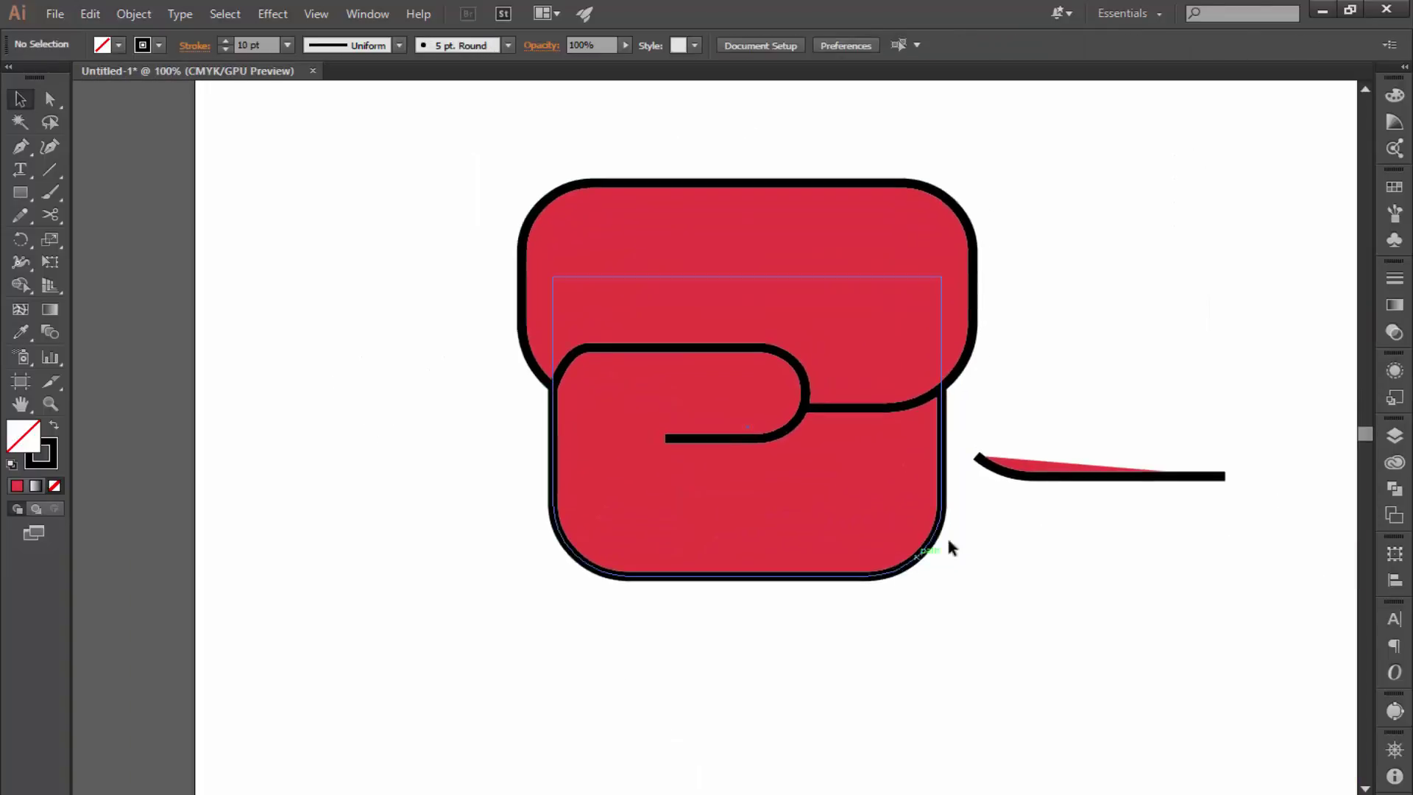
- Delete the stray cut-off piece beside the glove
left_click(1014, 472)
key("Delete")
key("ctrl+minus")
key("ctrl+1")
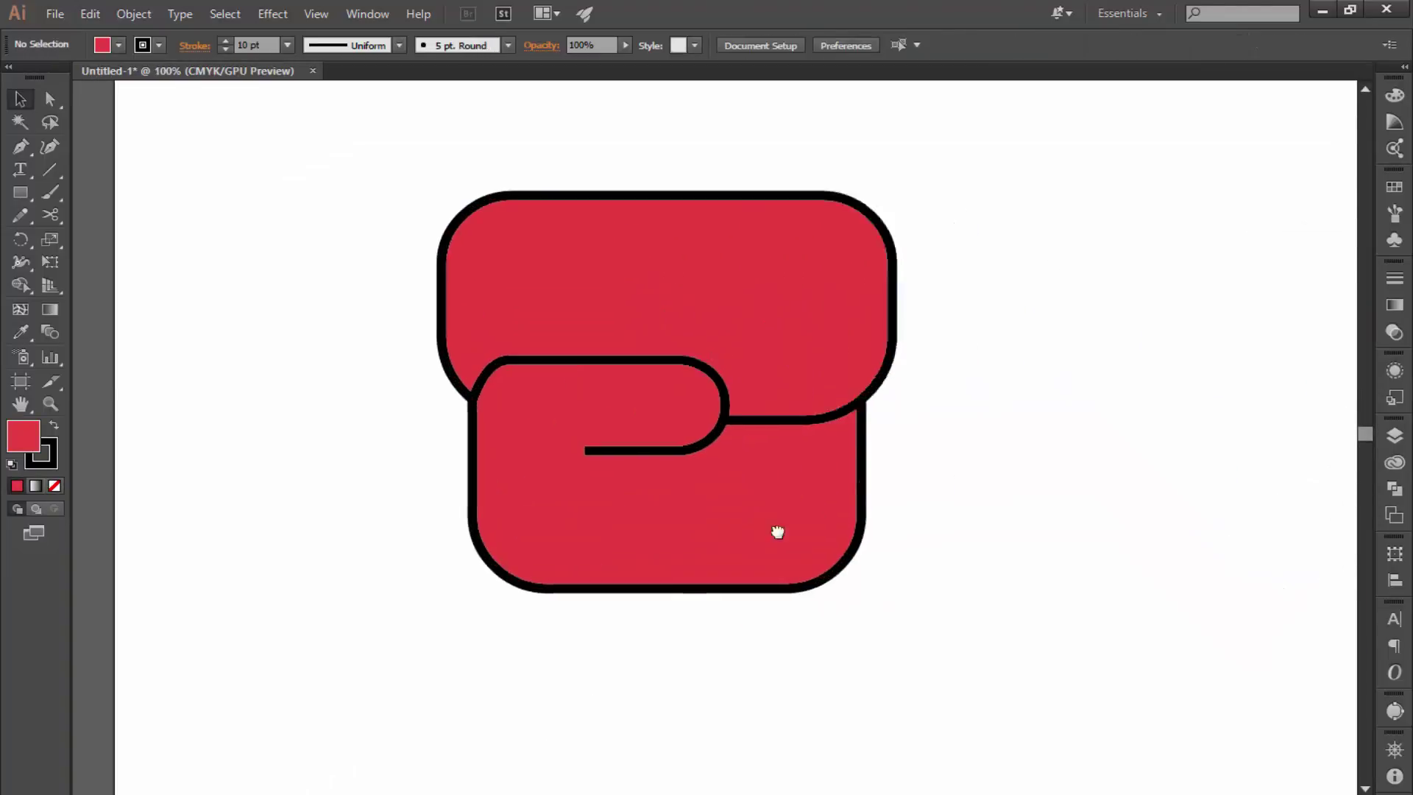
key("ctrl+minus")
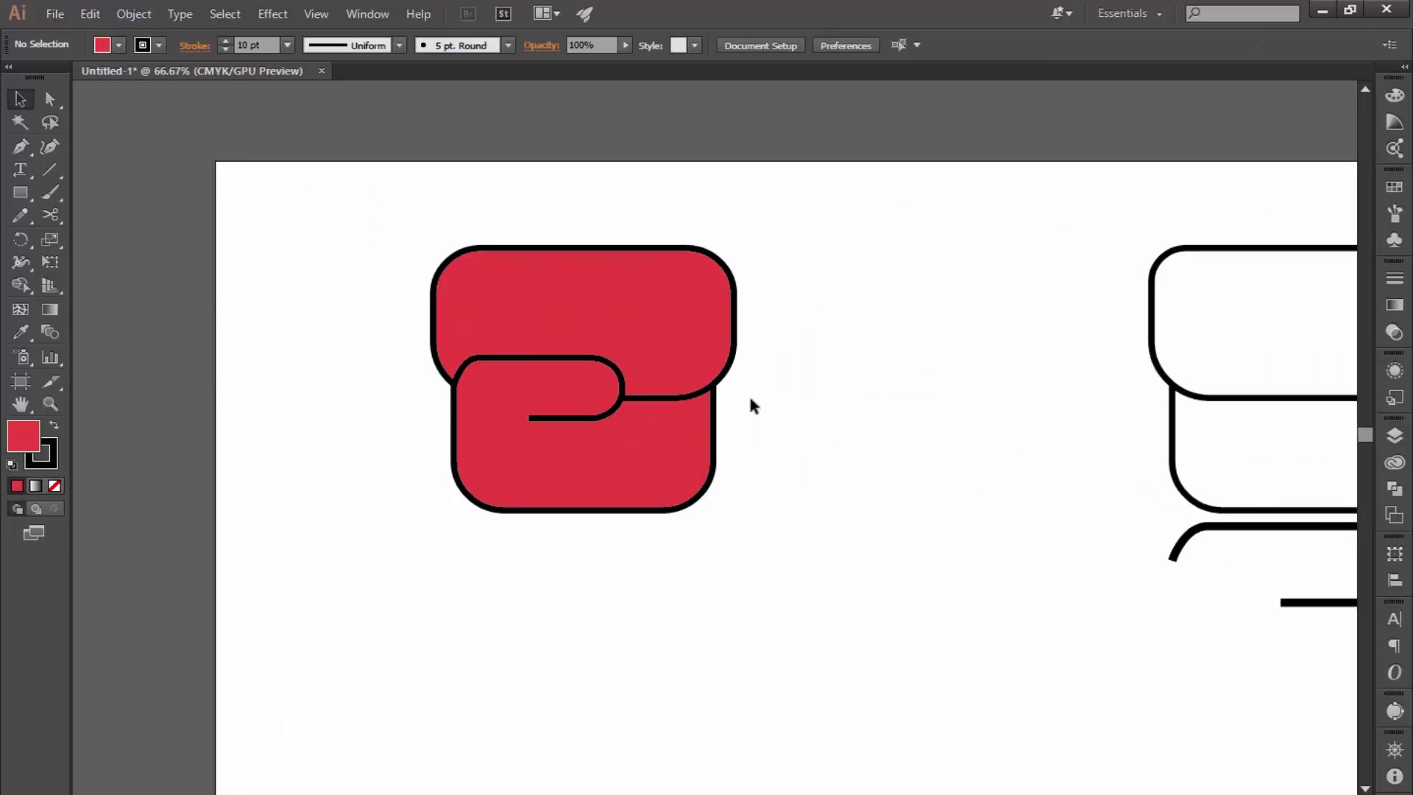
- Remove the fill from the glove's upper flap and lower red rounded rectangle, then check the Layers list
left_click(700, 387)
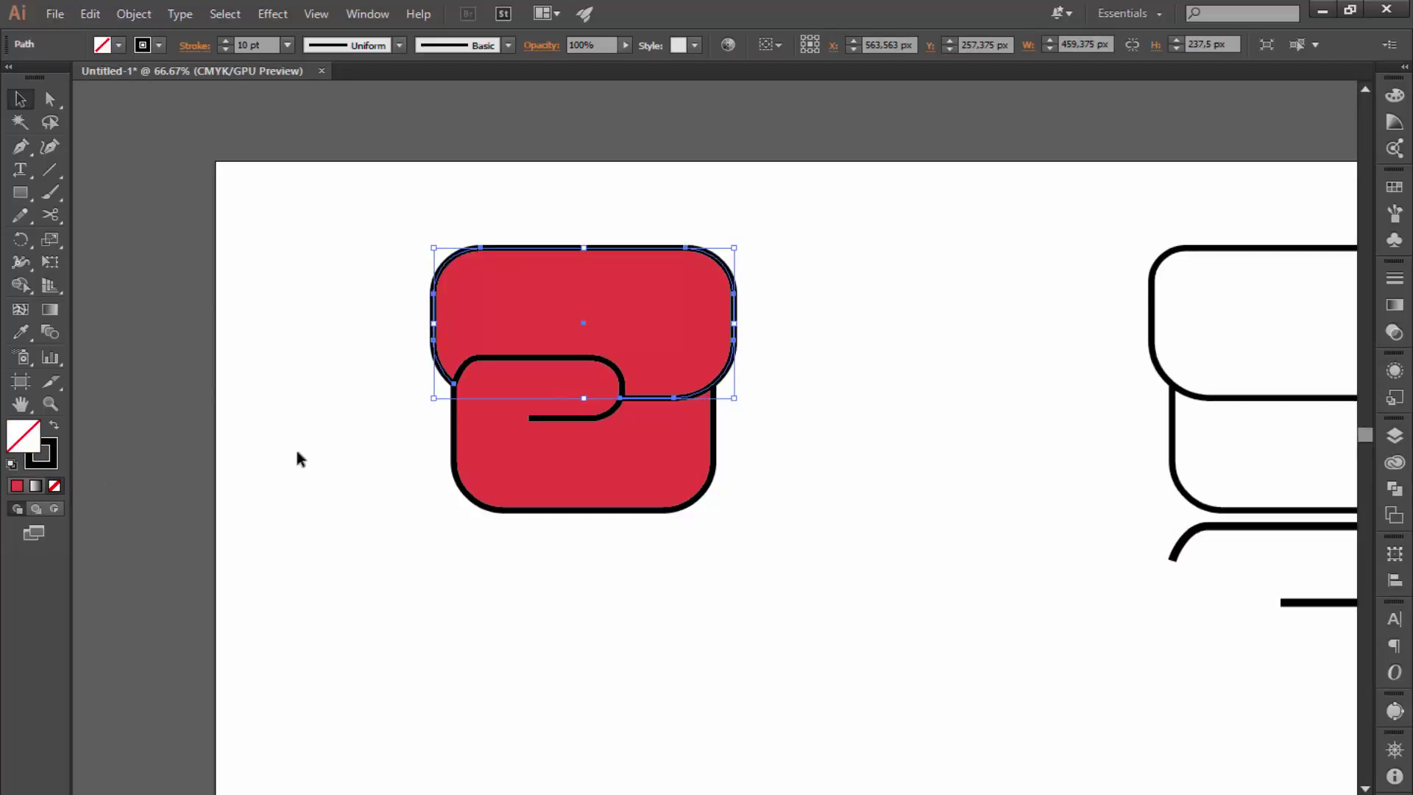
left_click(698, 501)
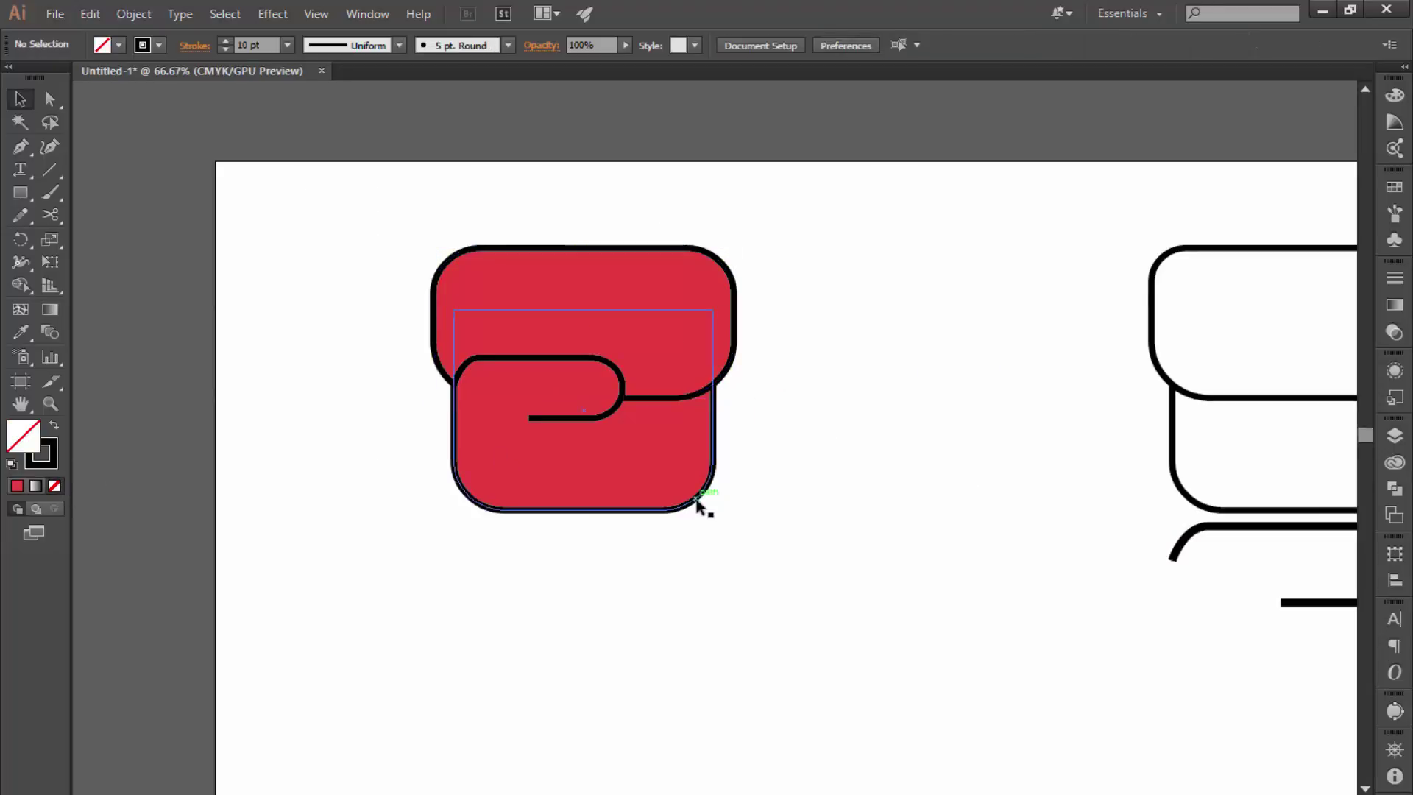
left_click(55, 489)
key("ctrl+shift+a")
left_click(1395, 435)
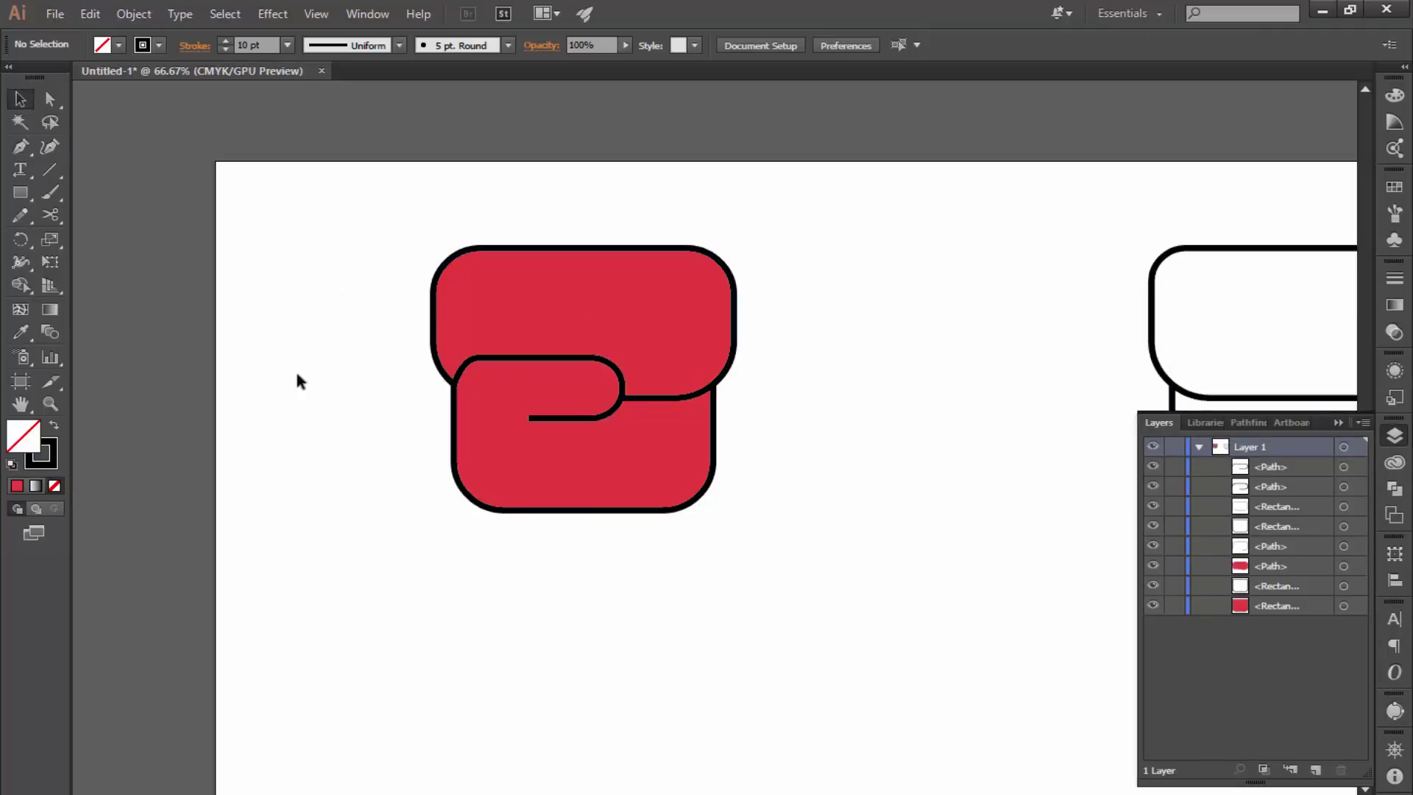
scroll(298, 380, "down", 2)
- Draw a rectangle below the red glove and round its corners with the live-corner widgets
key("m")
left_click_drag(490, 444, 636, 507)
key("a")
left_click(585, 528)
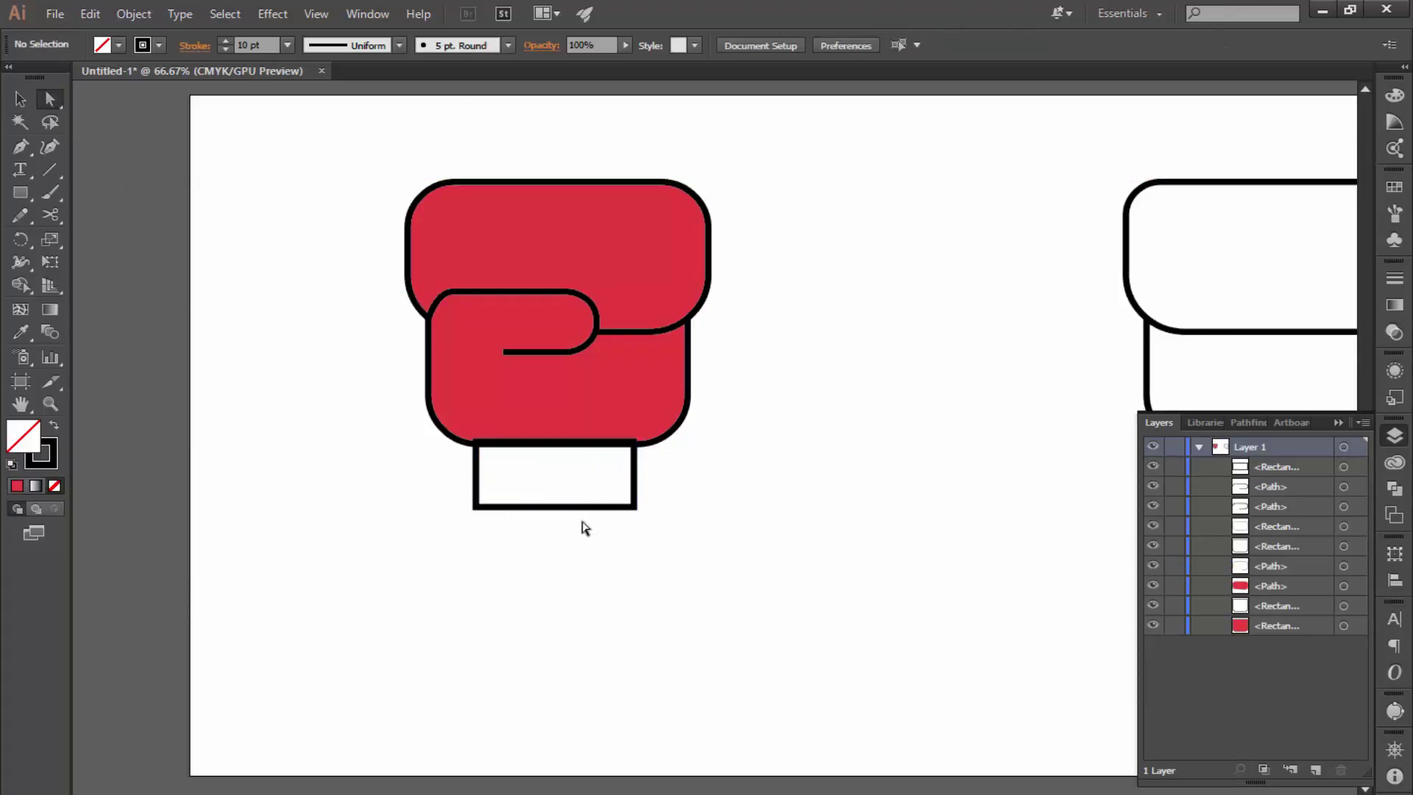
left_click(617, 508)
left_click(600, 495)
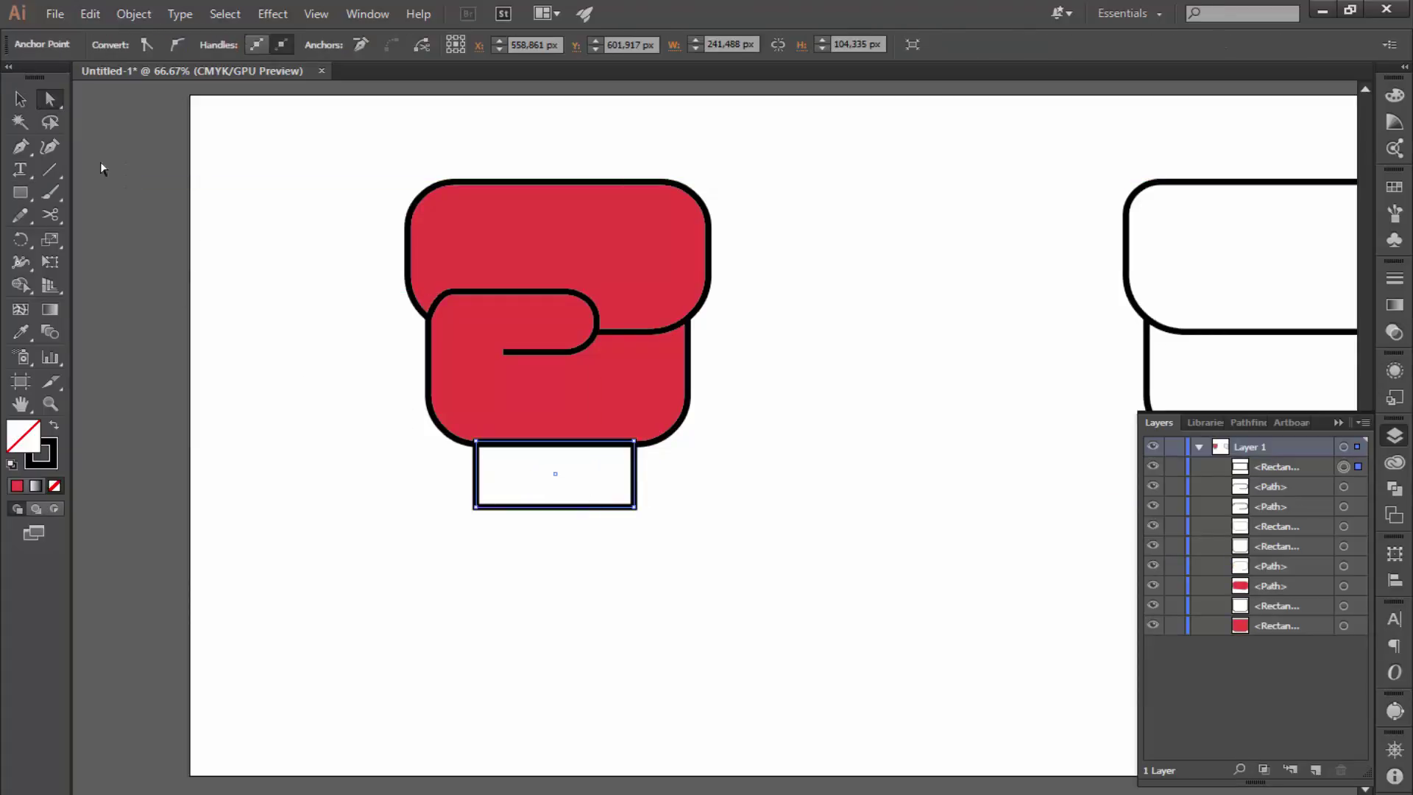
key("v")
left_click_drag(527, 511, 505, 485)
left_click(312, 457)
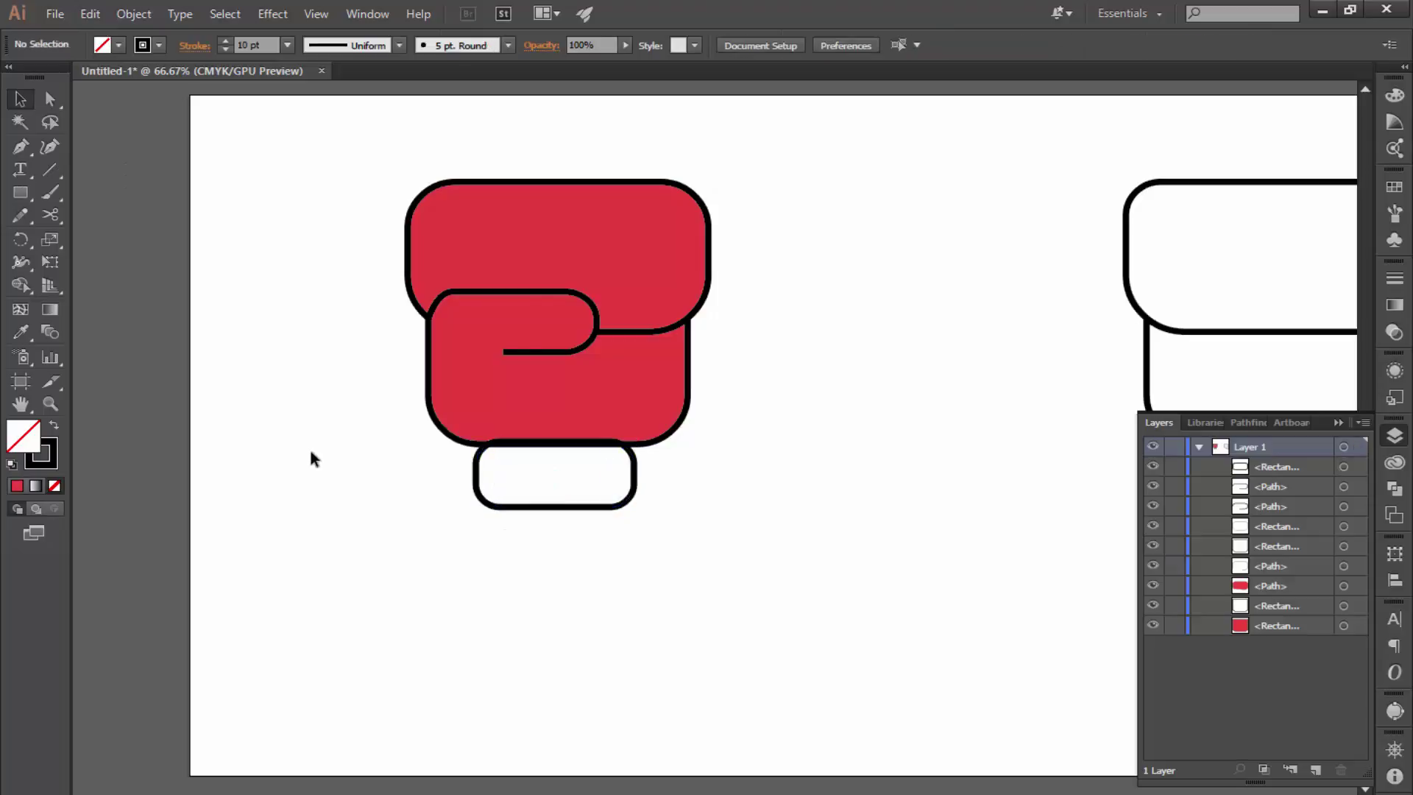
- Fill the rounded cuff with a pale warm yellow from the Color Picker
key("ctrl+equal")
key("ctrl+equal")
left_click(467, 590)
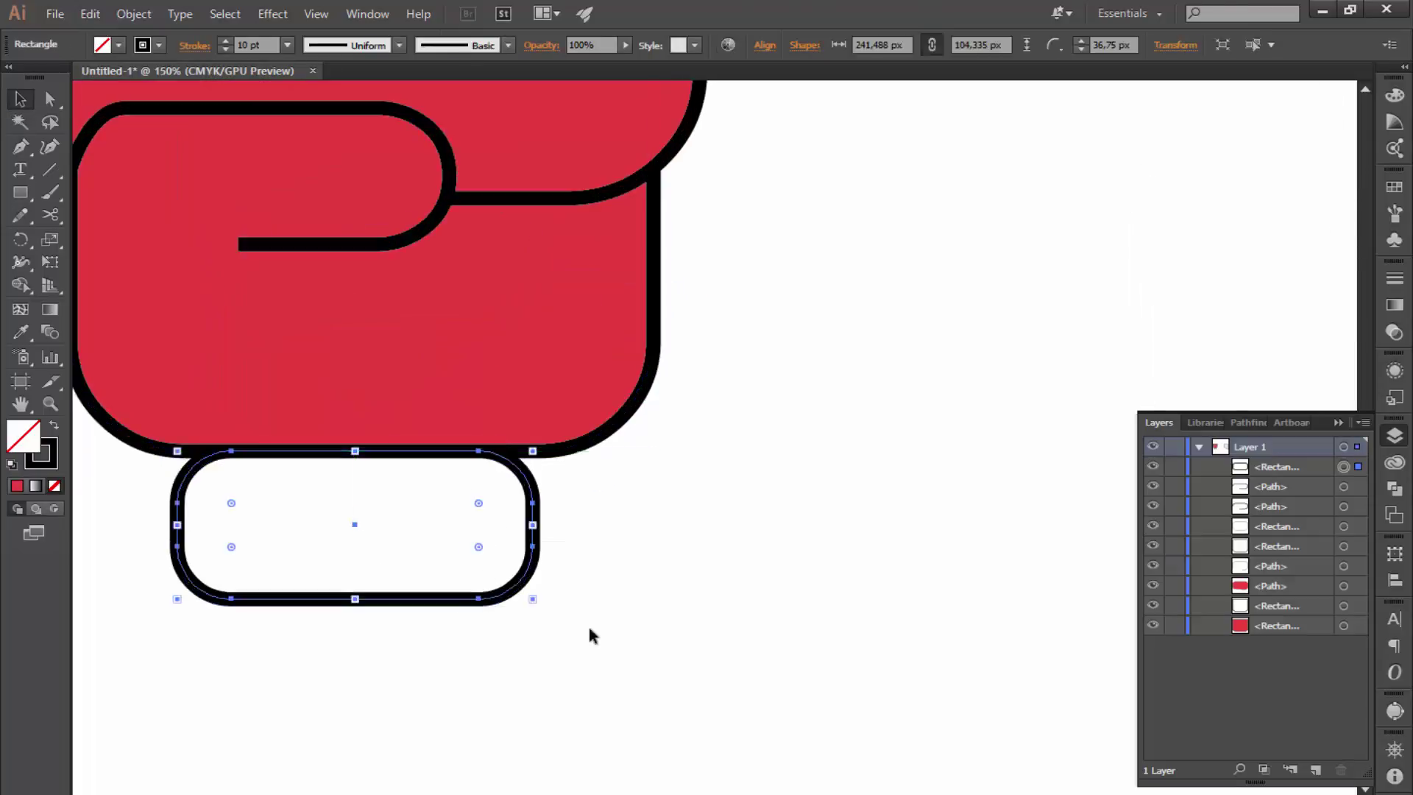
left_click_drag(458, 590, 546, 557)
key("ctrl+minus")
key("ctrl+minus")
left_click(581, 496)
double_click(24, 427)
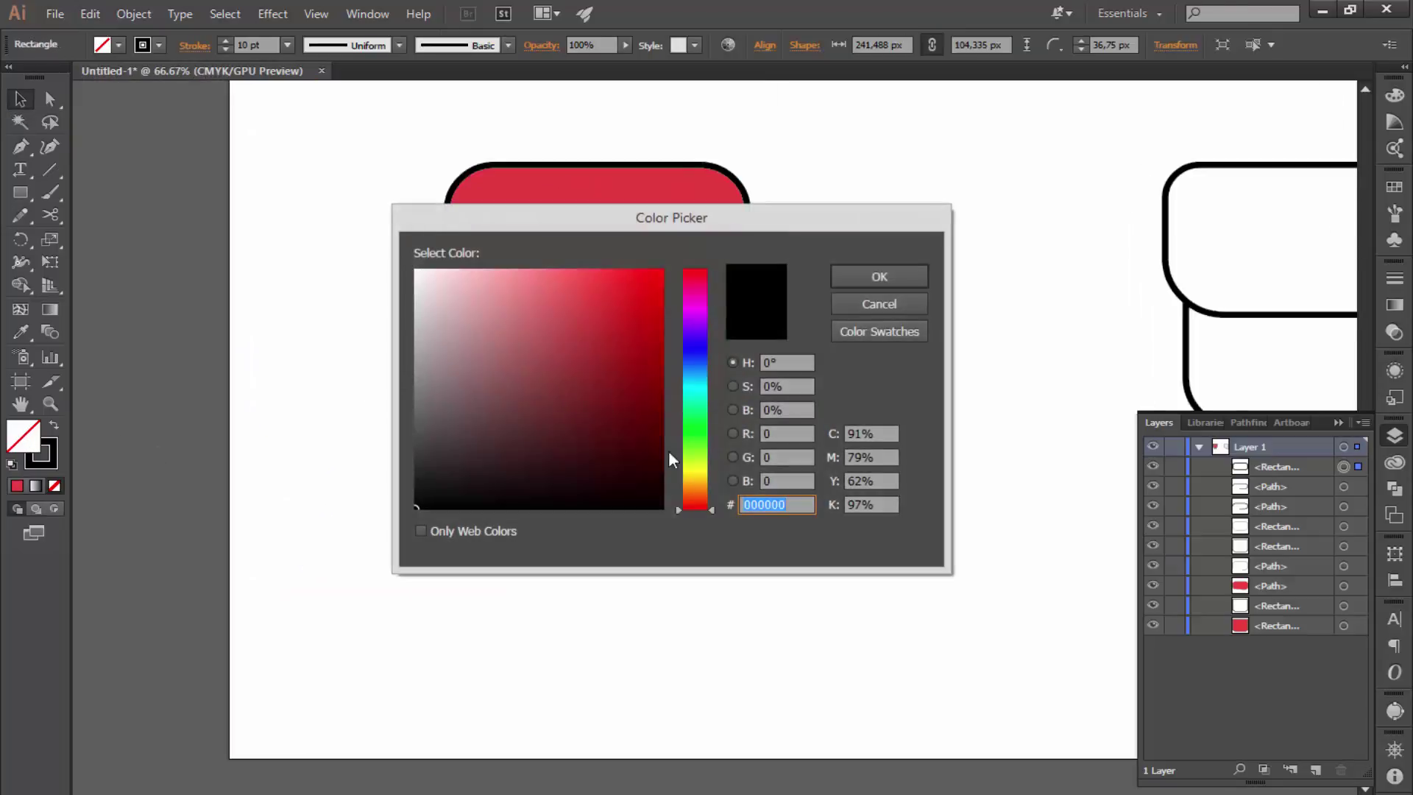
left_click(688, 474)
left_click_drag(458, 290, 457, 293)
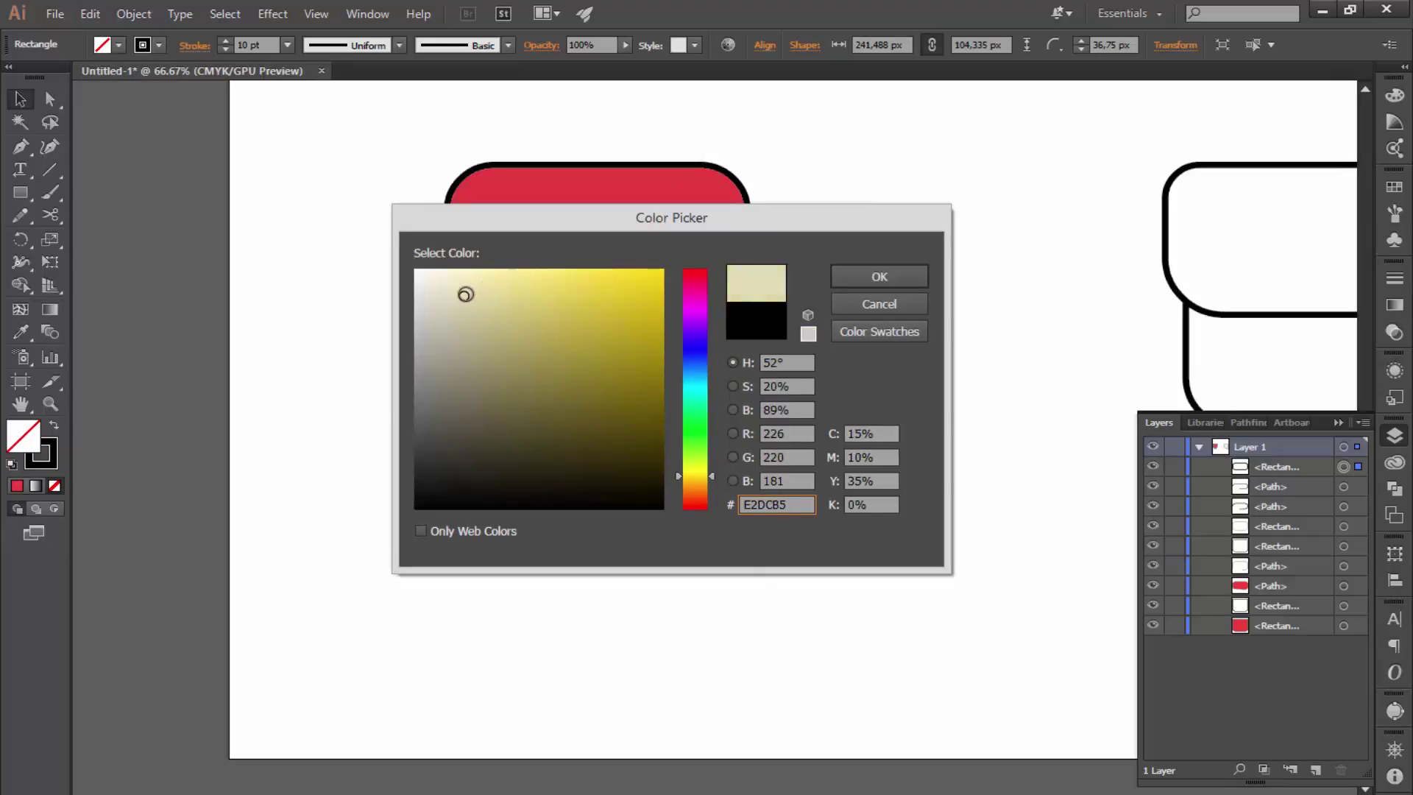
left_click(683, 467)
left_click_drag(682, 466, 682, 482)
mouse_move(473, 287)
left_mouse_down()
mouse_move(475, 273)
mouse_move(503, 270)
left_mouse_up()
key("Return")
left_click(346, 379)
key("ctrl+plus")
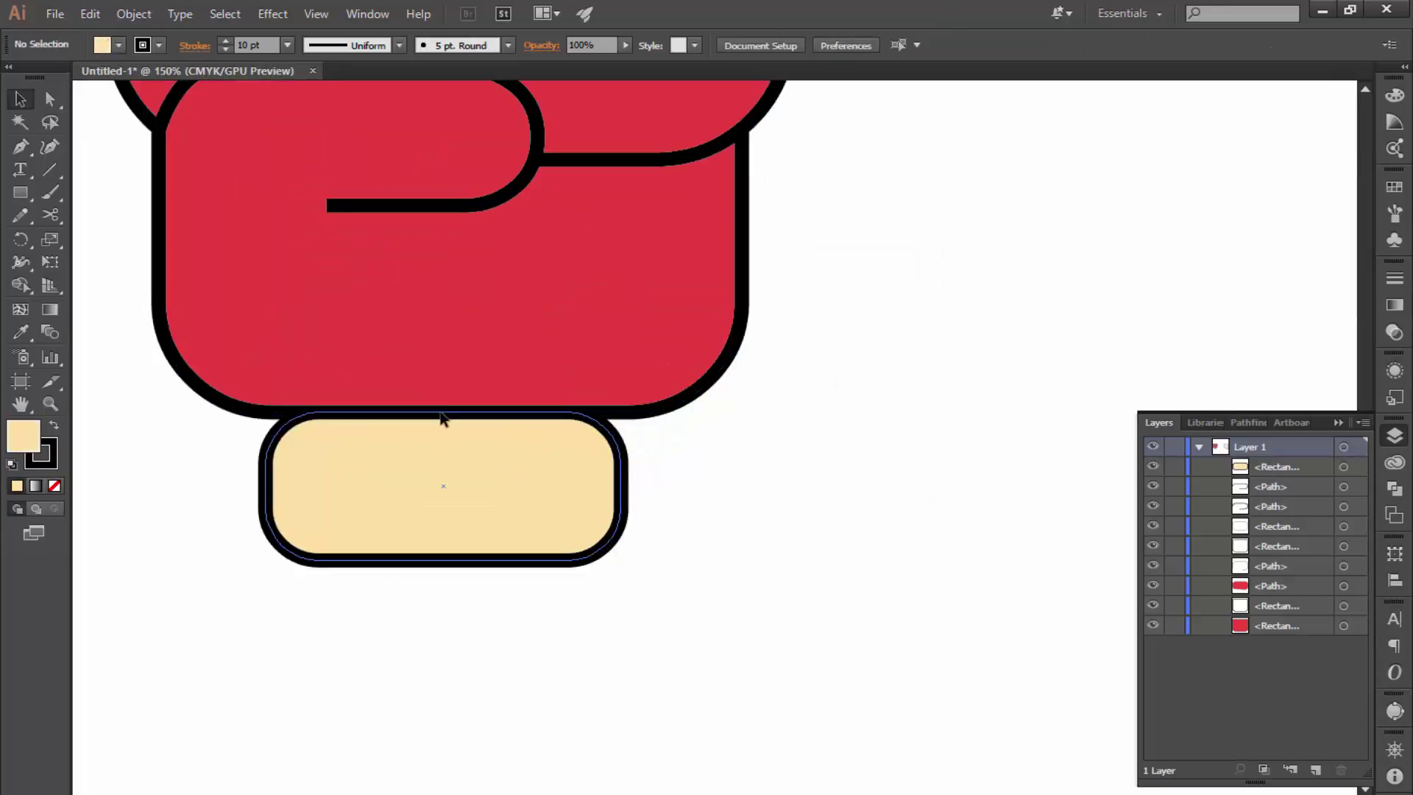
key("ctrl+minus")
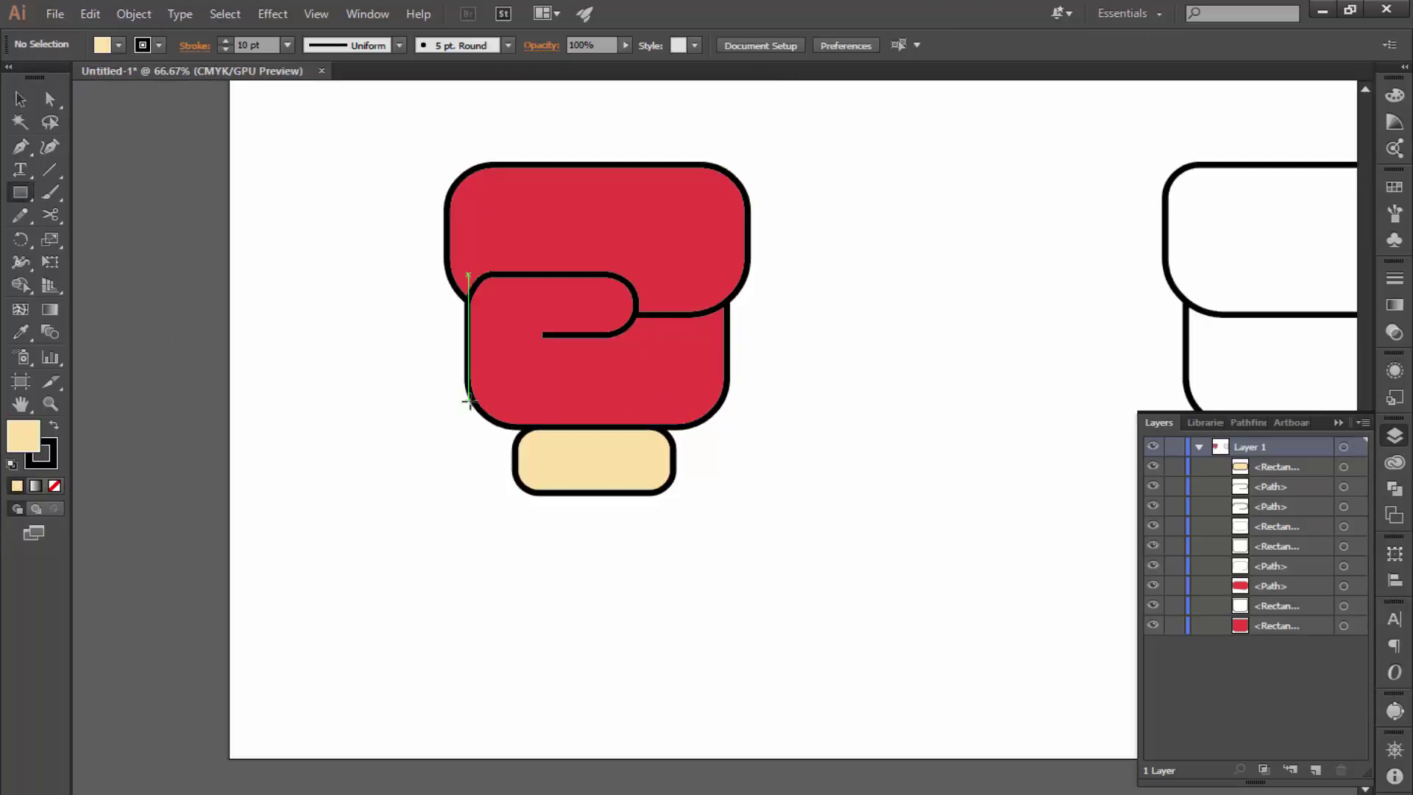
- Draw a small beige rectangle left of the glove and round its top into an arch
mouse_move(323, 401)
left_mouse_down()
mouse_move(309, 379)
mouse_move(346, 412)
left_mouse_up()
left_click(49, 98)
left_click(286, 350)
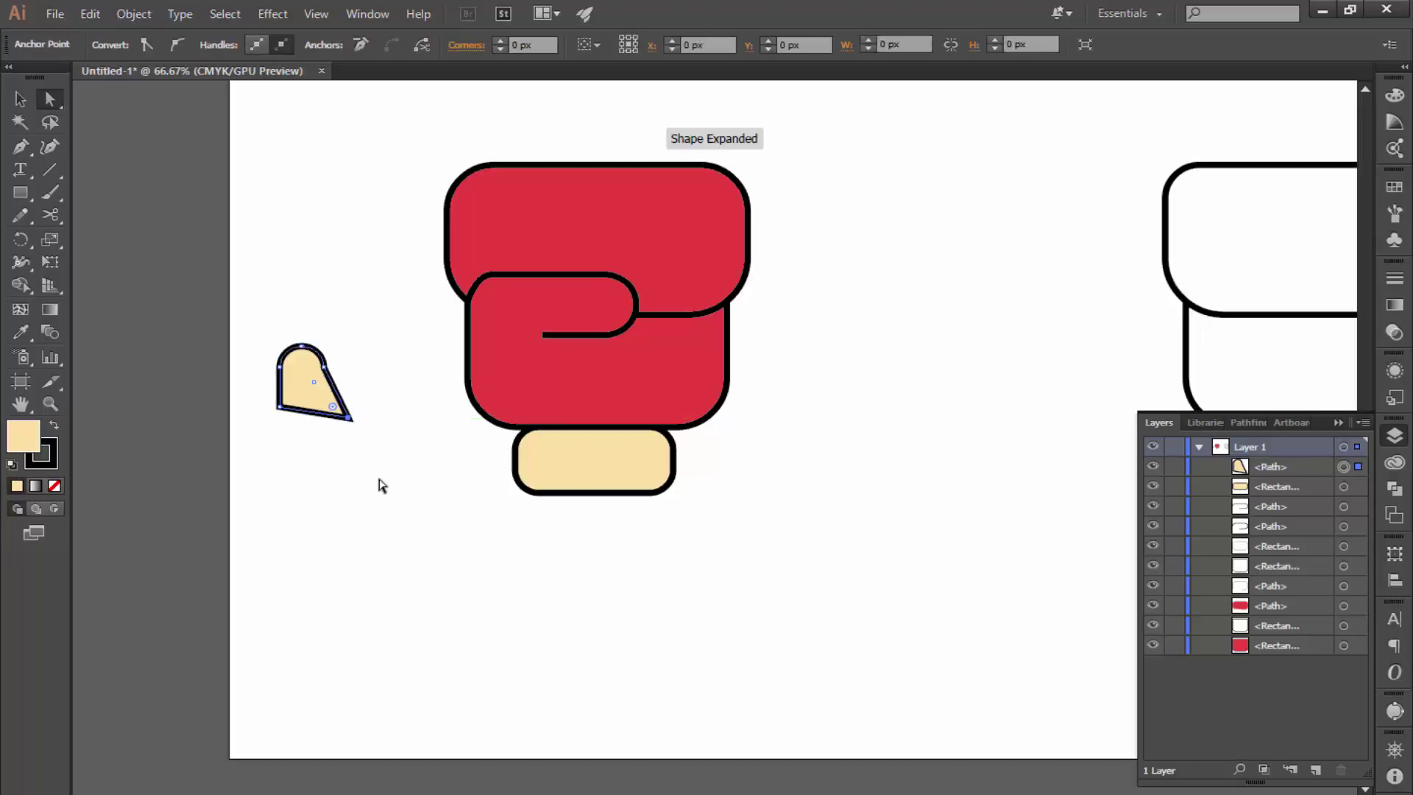
key("ctrl+z")
key("v")
left_click(86, 291)
- Draw two crossing diagonal lines forming a black X and adjust their stroke
left_click_drag(365, 199, 310, 250)
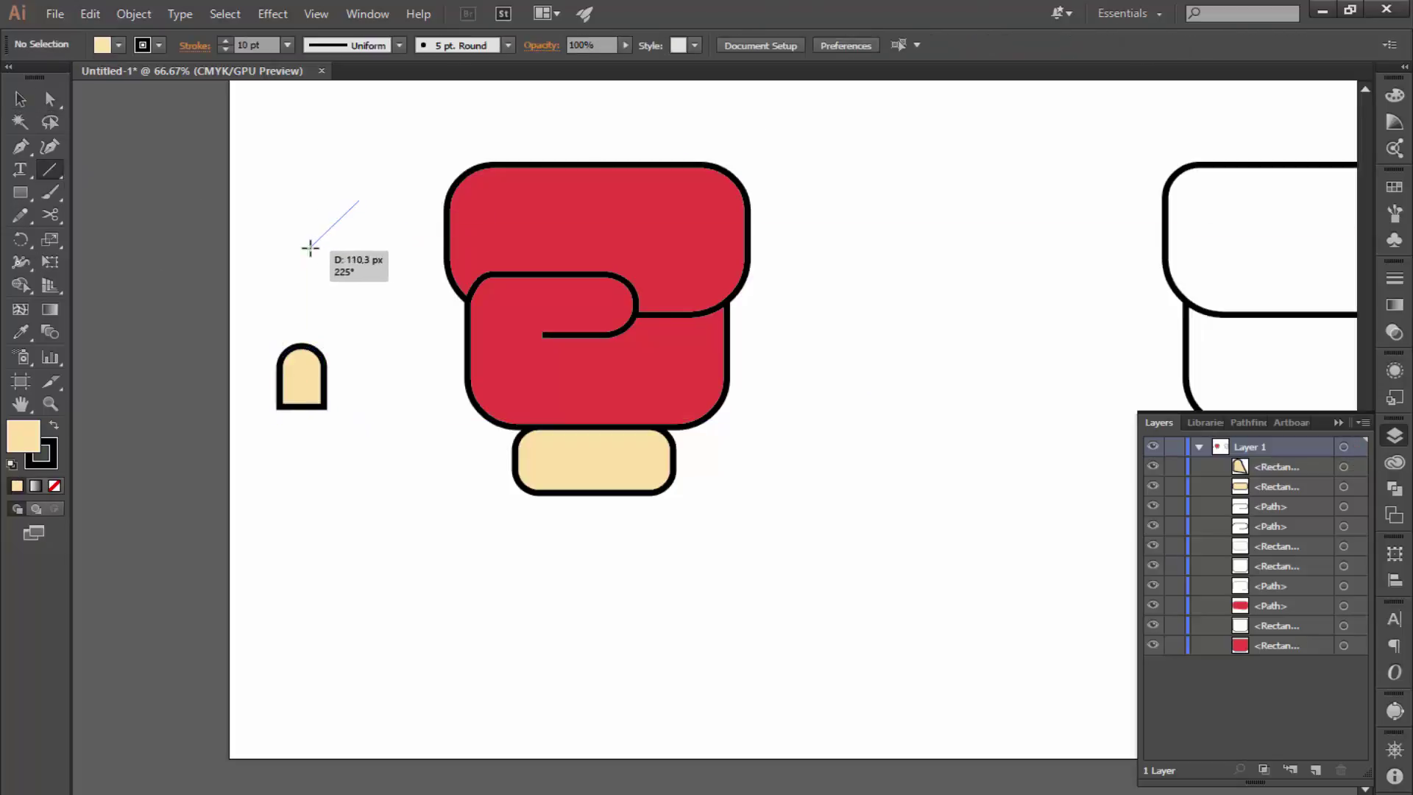
left_click_drag(309, 199, 365, 251)
key("v")
left_click(334, 185)
left_click_drag(335, 186, 350, 235)
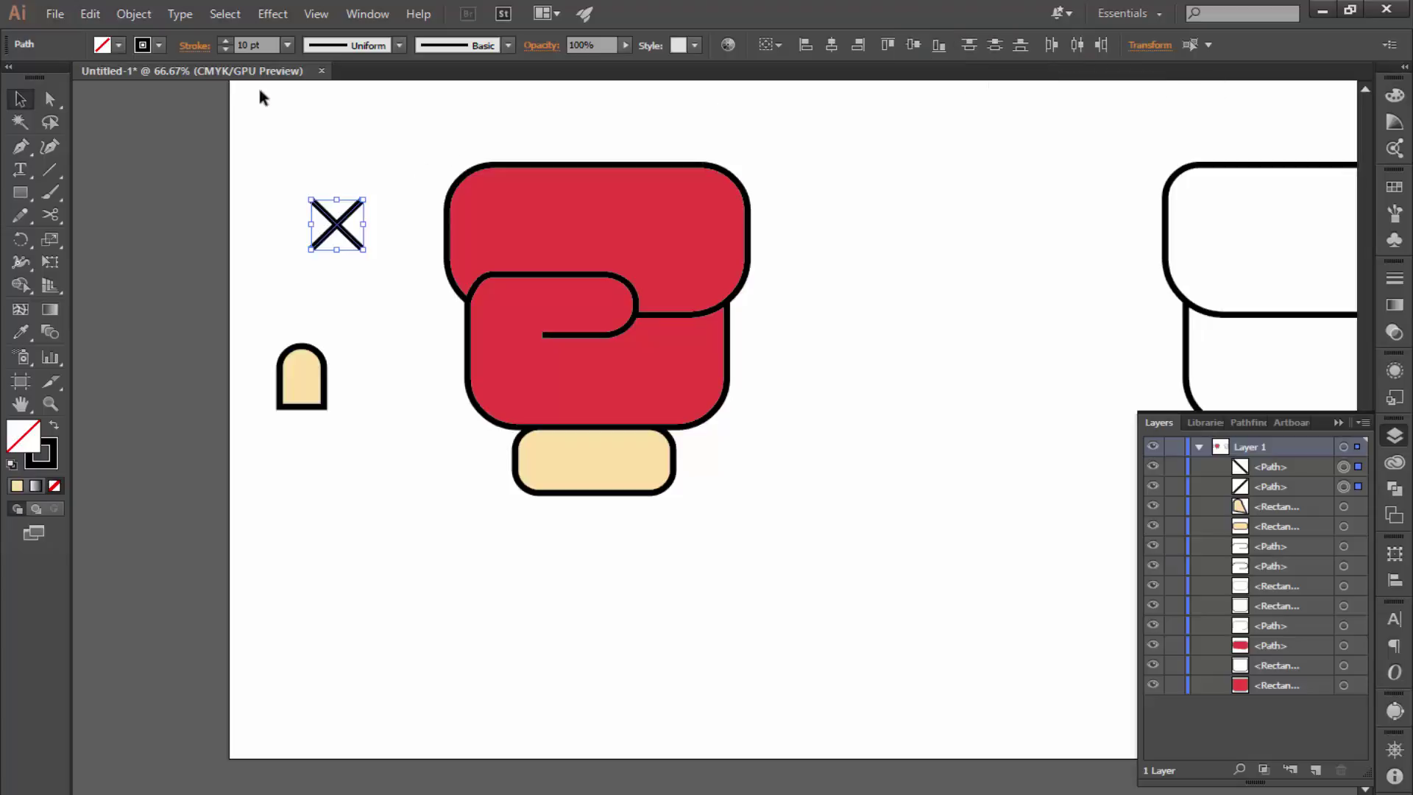
left_click(195, 45)
- Group the X lines, shrink them, place them on the arched tab and group both
right_click(347, 228)
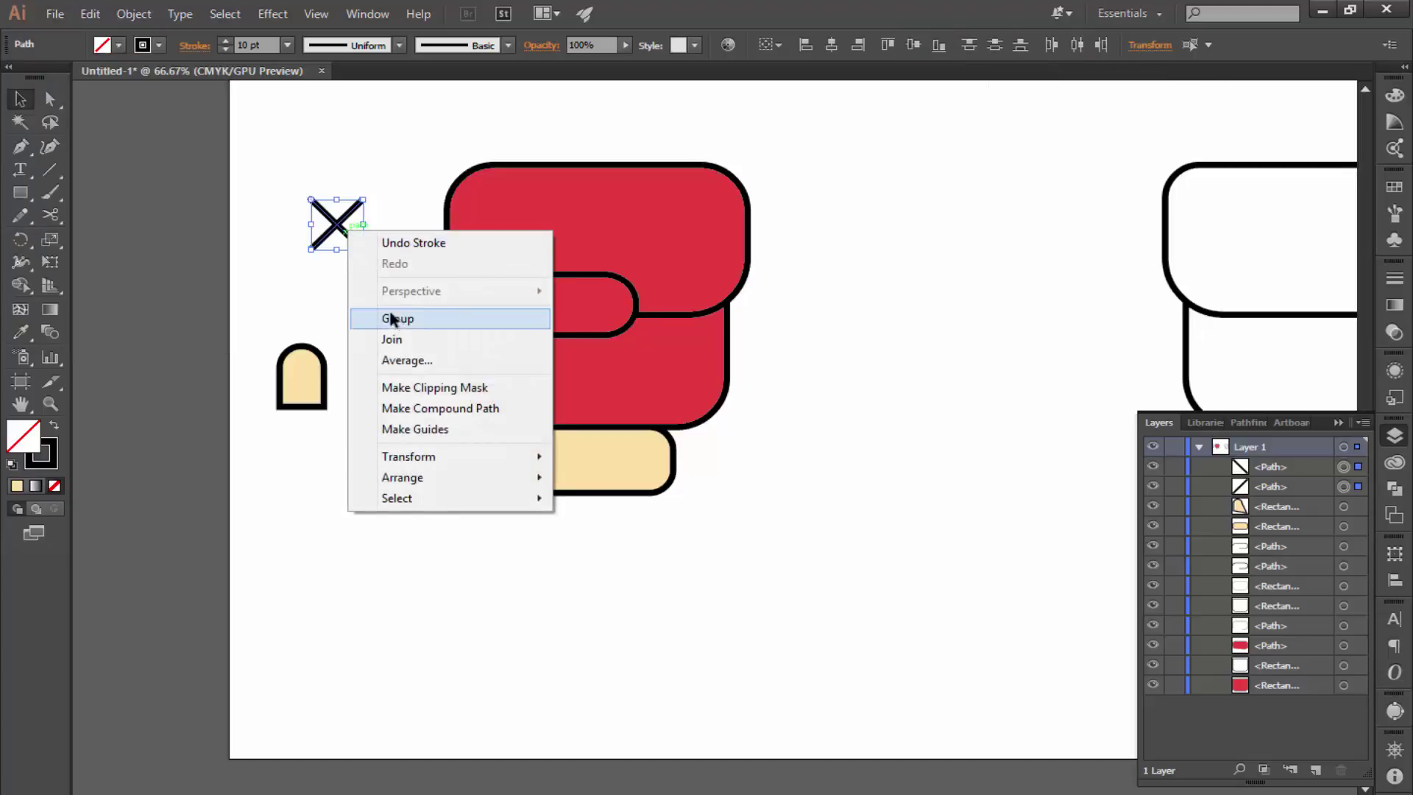
left_click(398, 316)
key("ctrl+plus")
mouse_move(436, 322)
left_mouse_down()
mouse_move(411, 300)
mouse_move(351, 512)
left_mouse_up()
right_click(353, 543)
mouse_move(422, 439)
left_mouse_down()
mouse_move(354, 542)
mouse_move(413, 533)
left_mouse_up()
left_click(376, 627)
left_click(478, 581)
key("ctrl+minus")
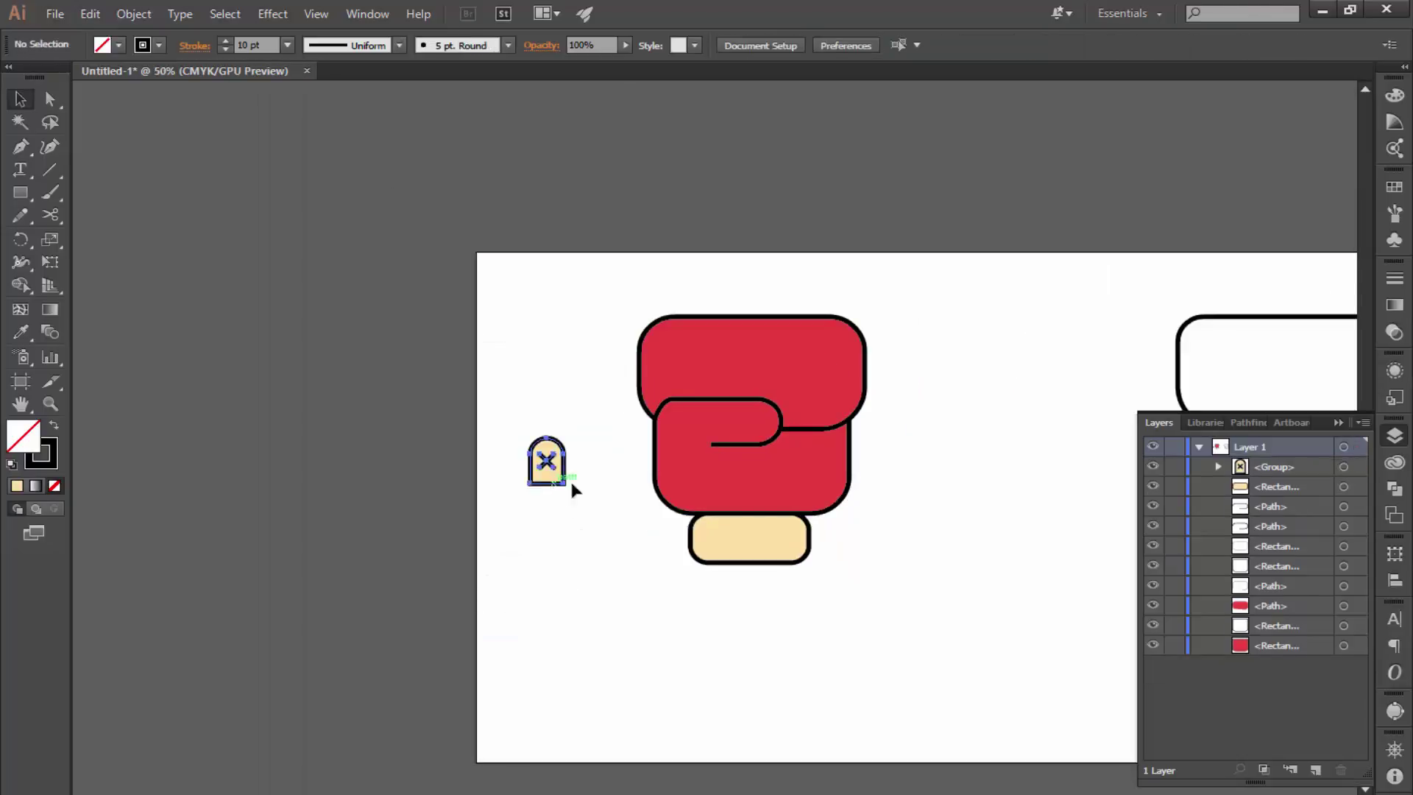
- Move the X tab to the glove's bottom edge and centre it horizontally on the cuff
left_click_drag(573, 489, 776, 517)
key("ctrl+plus")
key("ctrl+plus")
key("ctrl+plus")
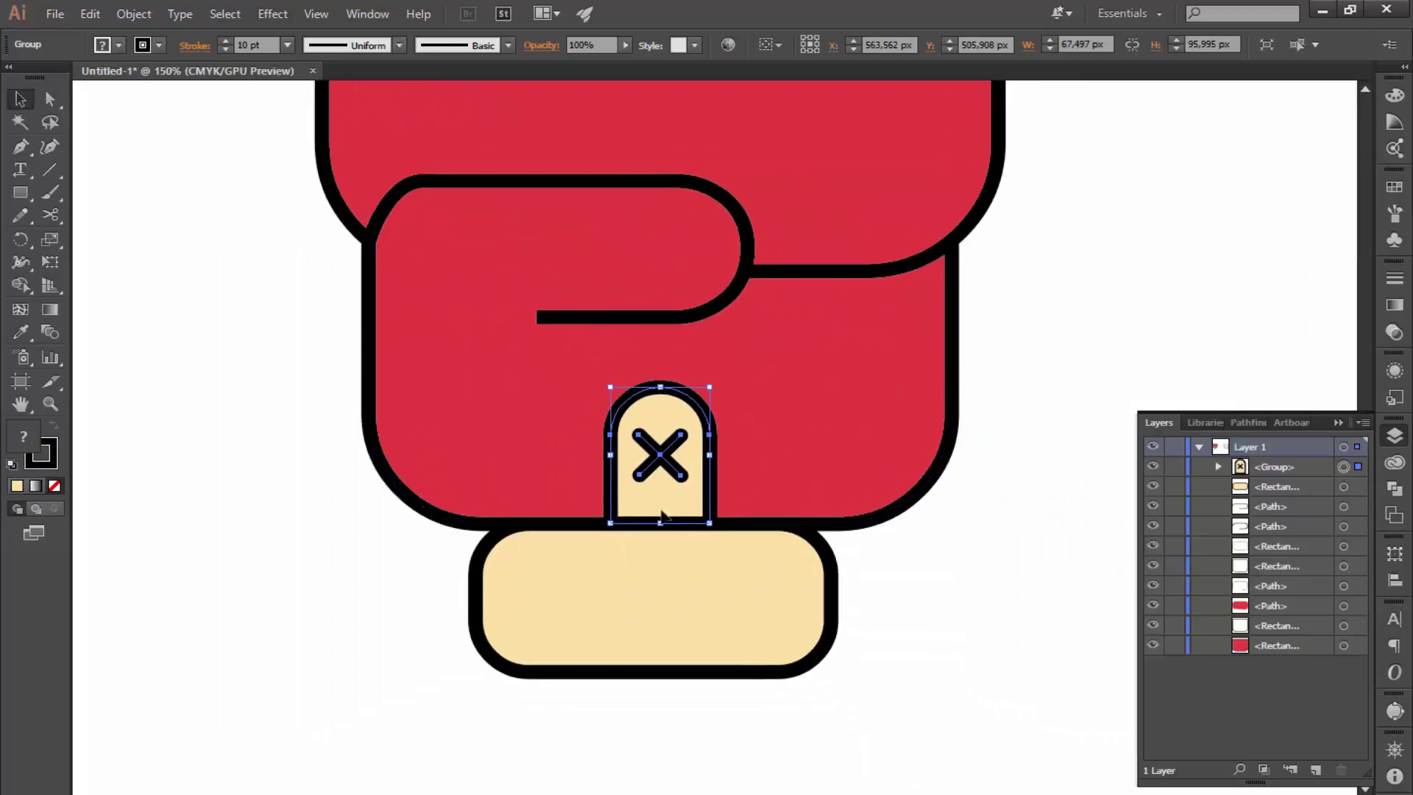
key("Down")
key("Down")
key("Down")
key("Down")
key("Down")
key("Down")
key("Down")
key("Down")
key("Down")
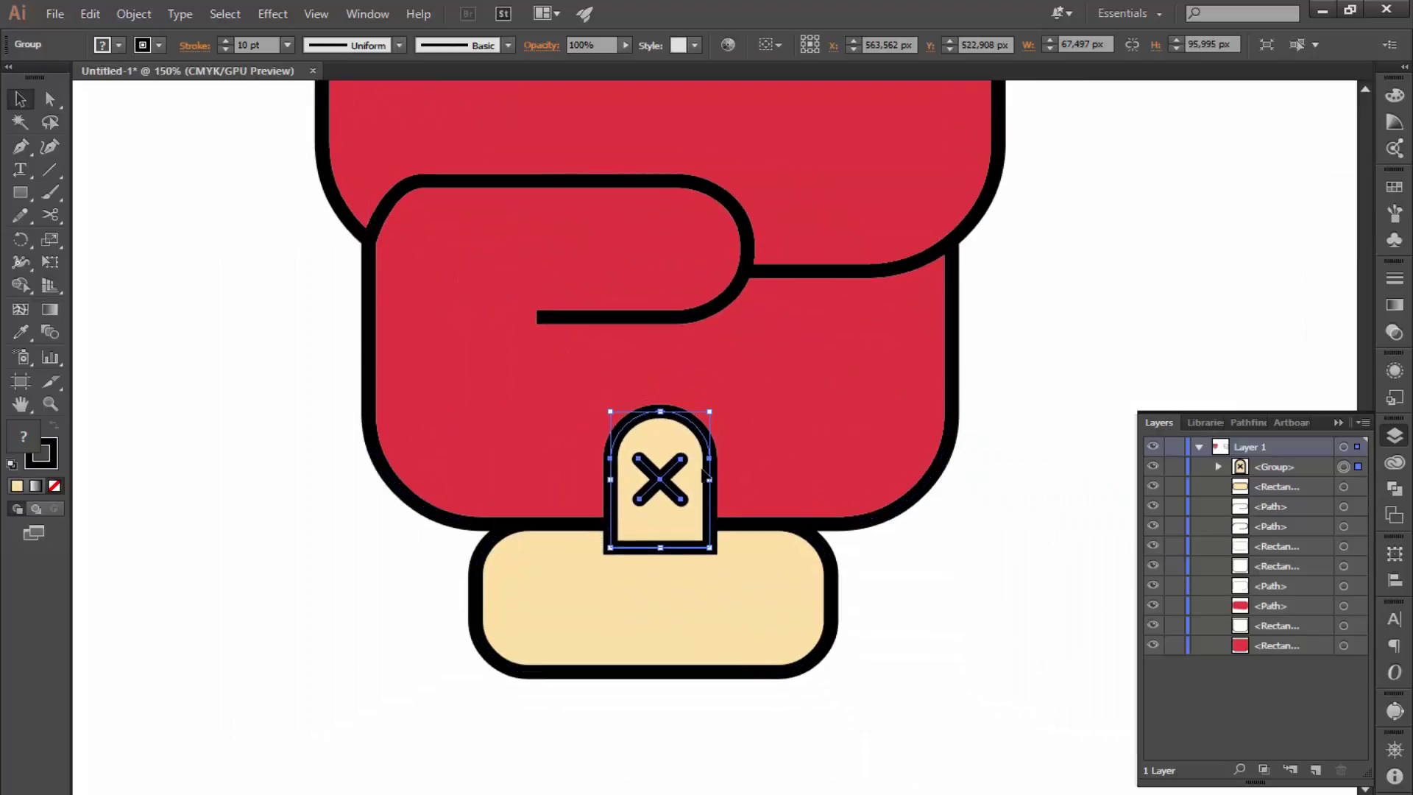
key("Left")
key("Left")
left_click(655, 603)
left_click(655, 522, "shift")
left_click(831, 45)
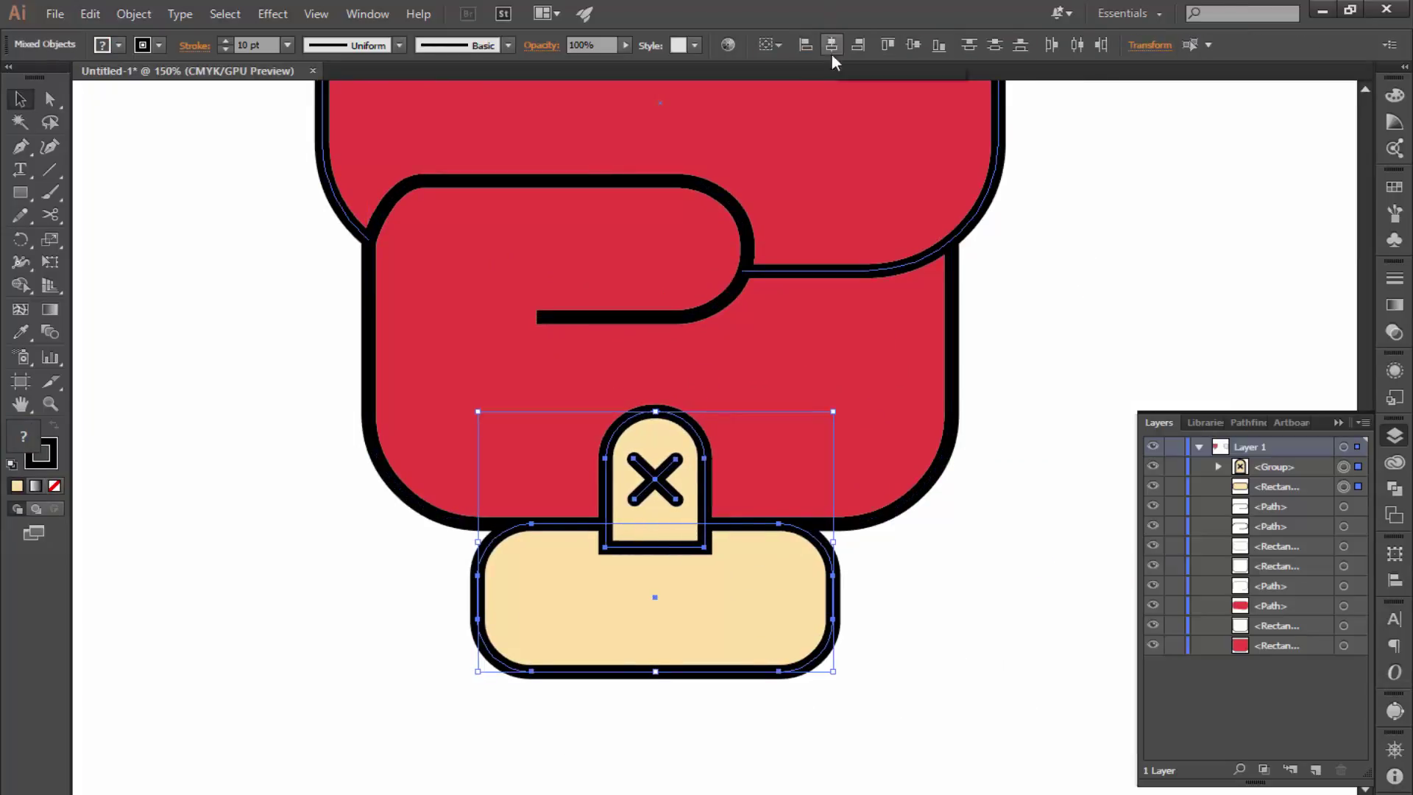
- Bring the beige cuff to the front so the tab's lower edge hides behind it
left_click(687, 552)
right_click(687, 544)
left_click(585, 607)
right_click(585, 607)
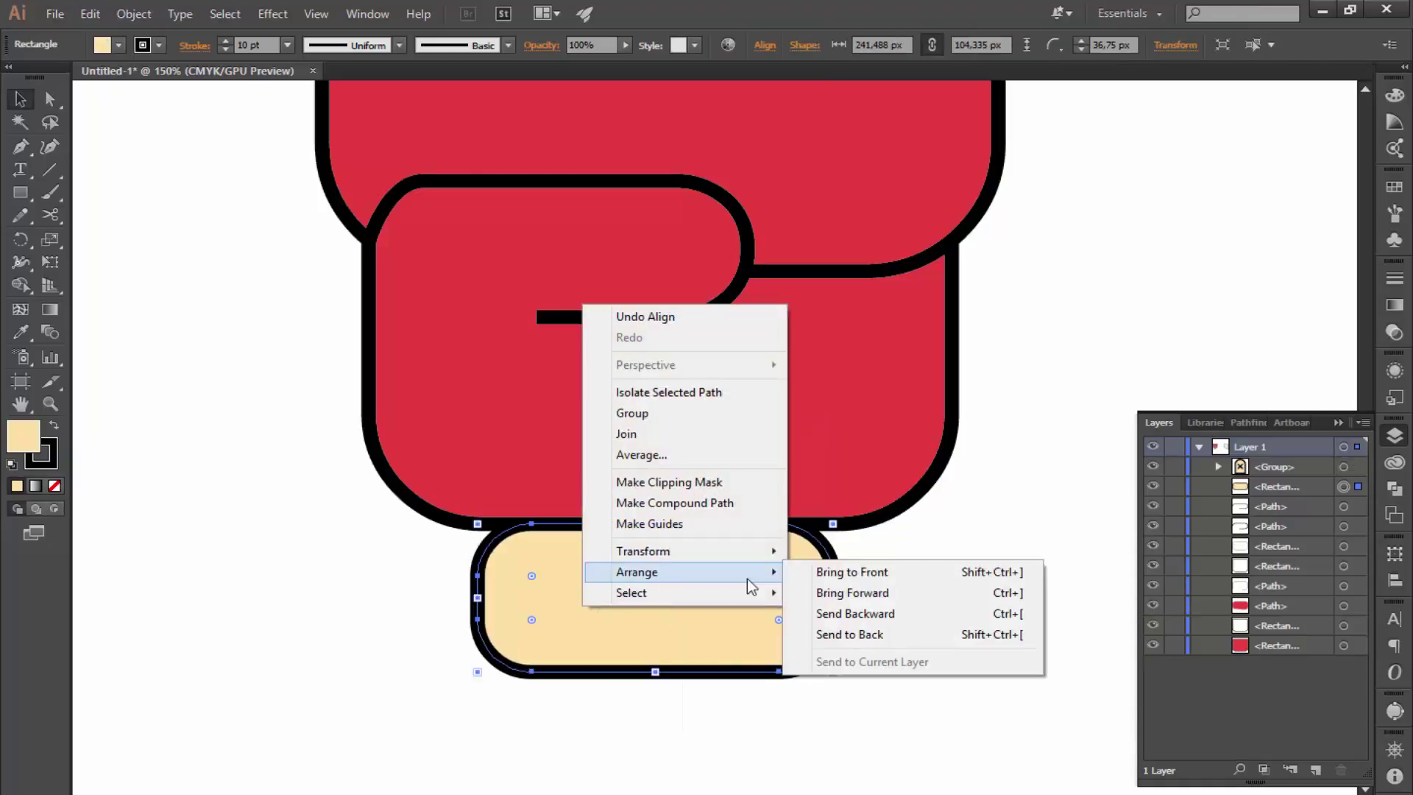
left_click(852, 571)
left_click(934, 588)
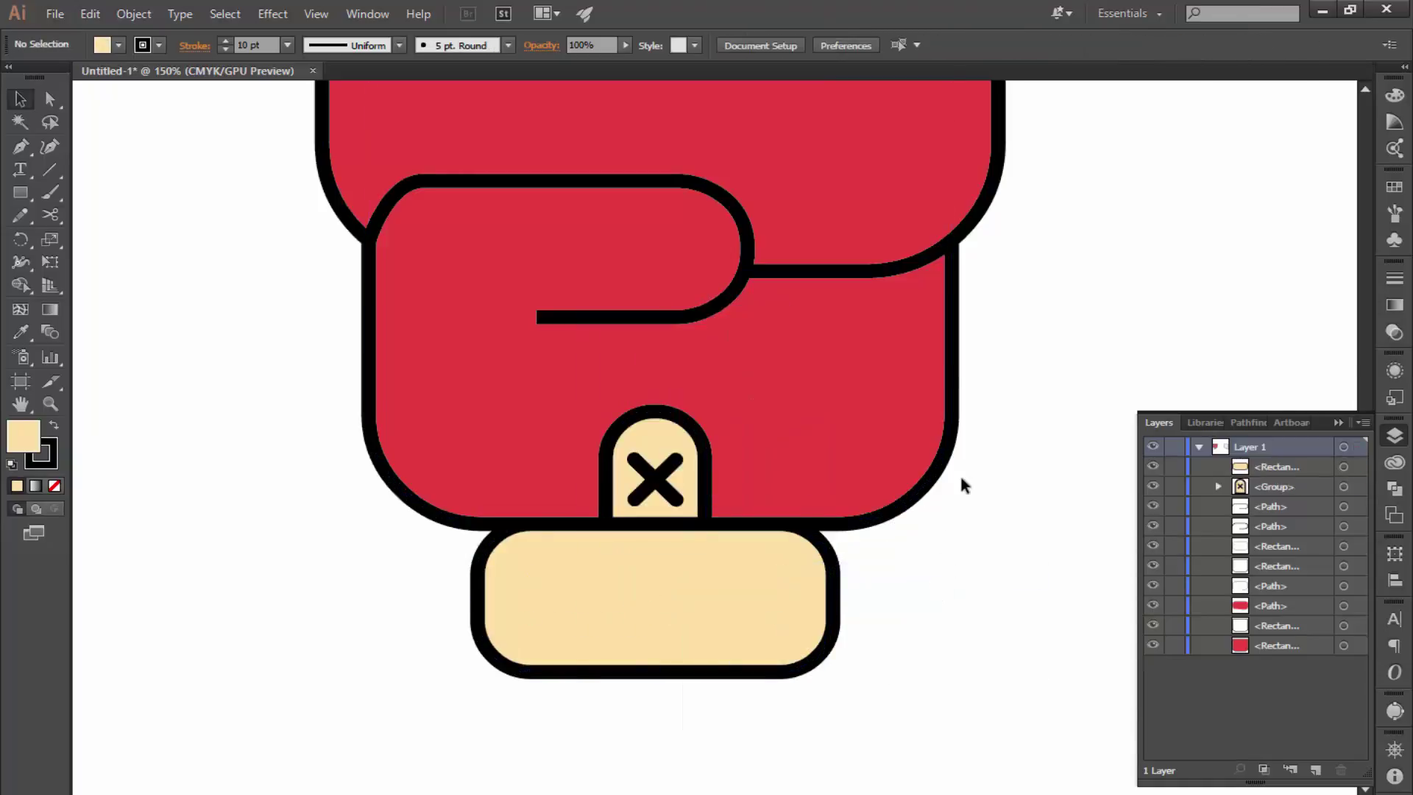
key("ctrl+minus")
key("ctrl+minus")
left_click_drag(848, 562, 777, 555)
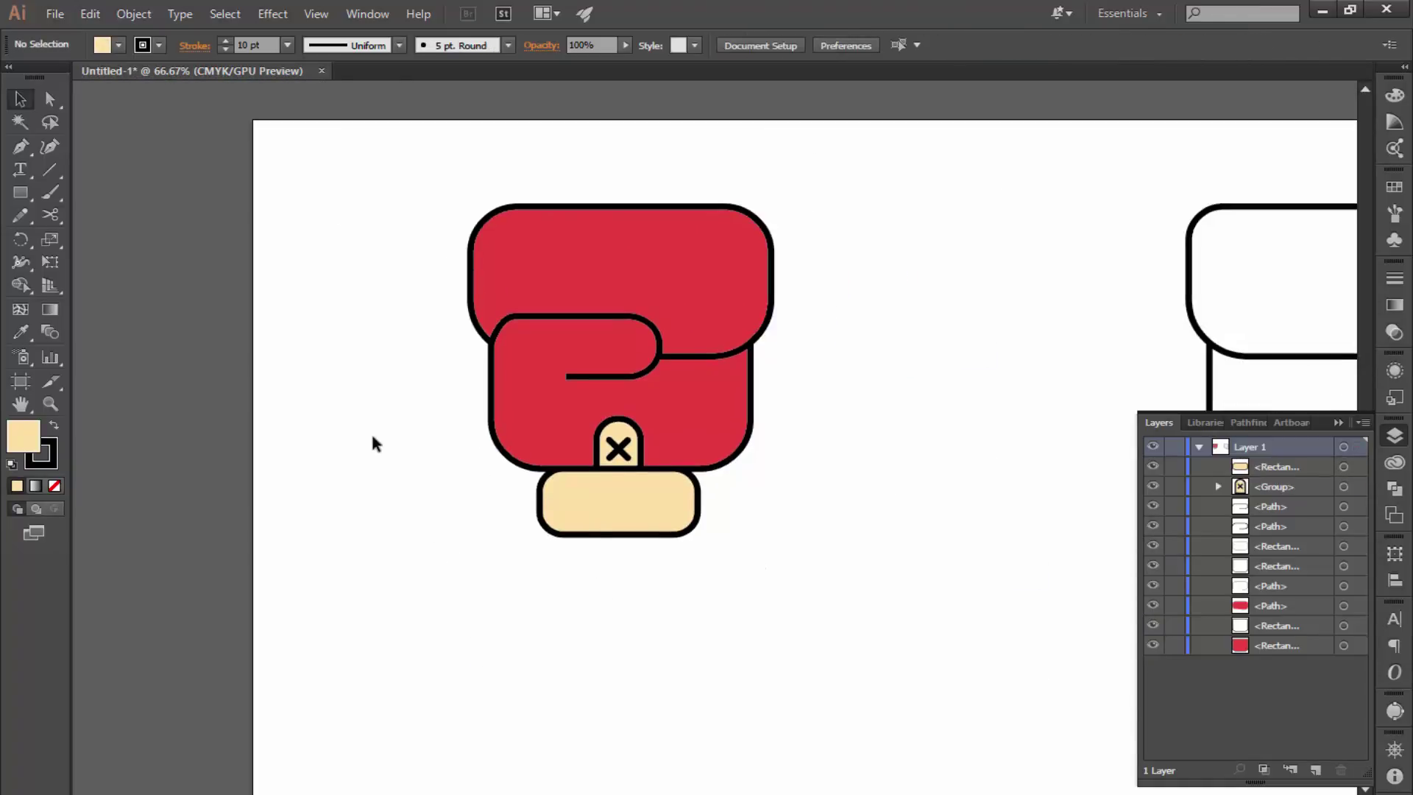
- Draw a long bar across the cuff's right side and fill it orange
left_click(19, 192)
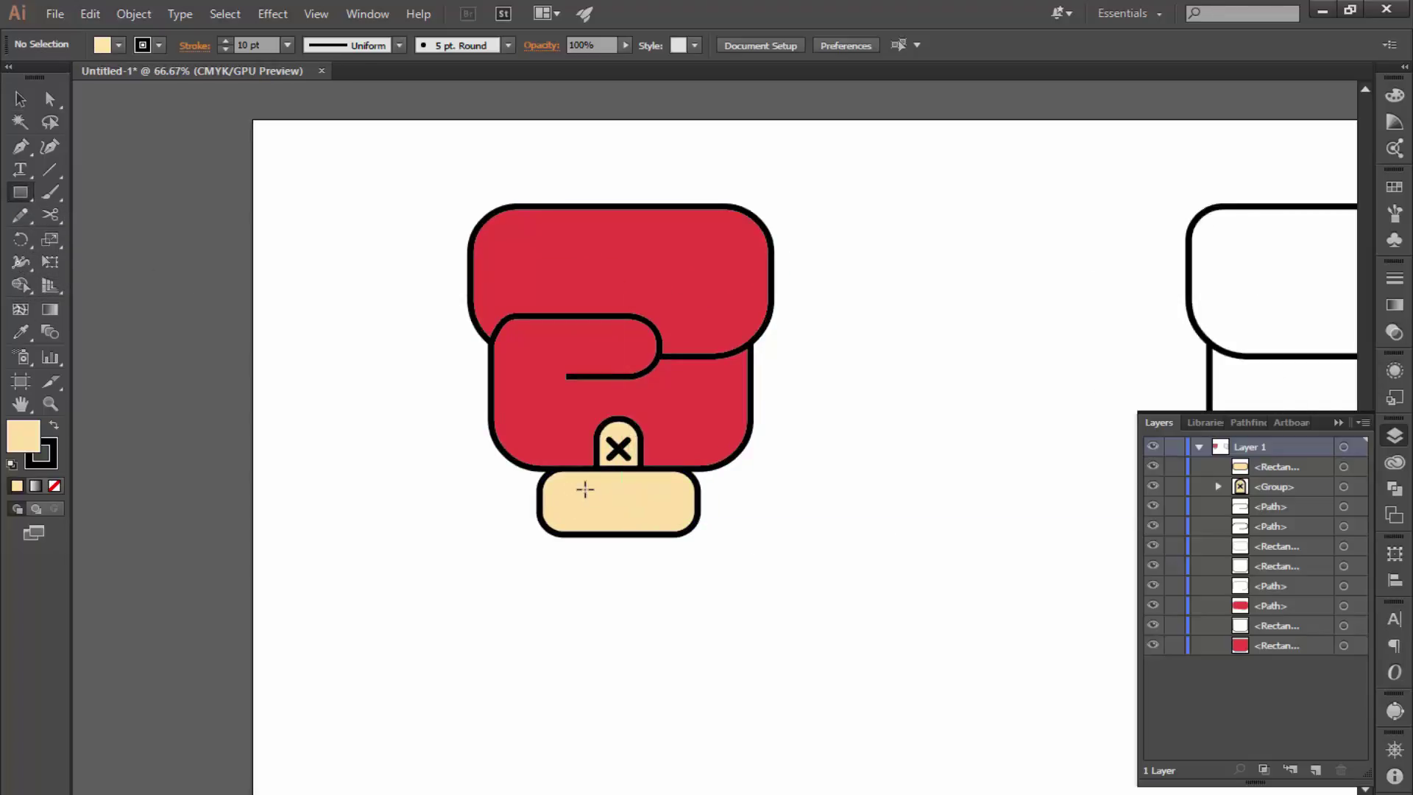
left_click_drag(586, 480, 763, 523)
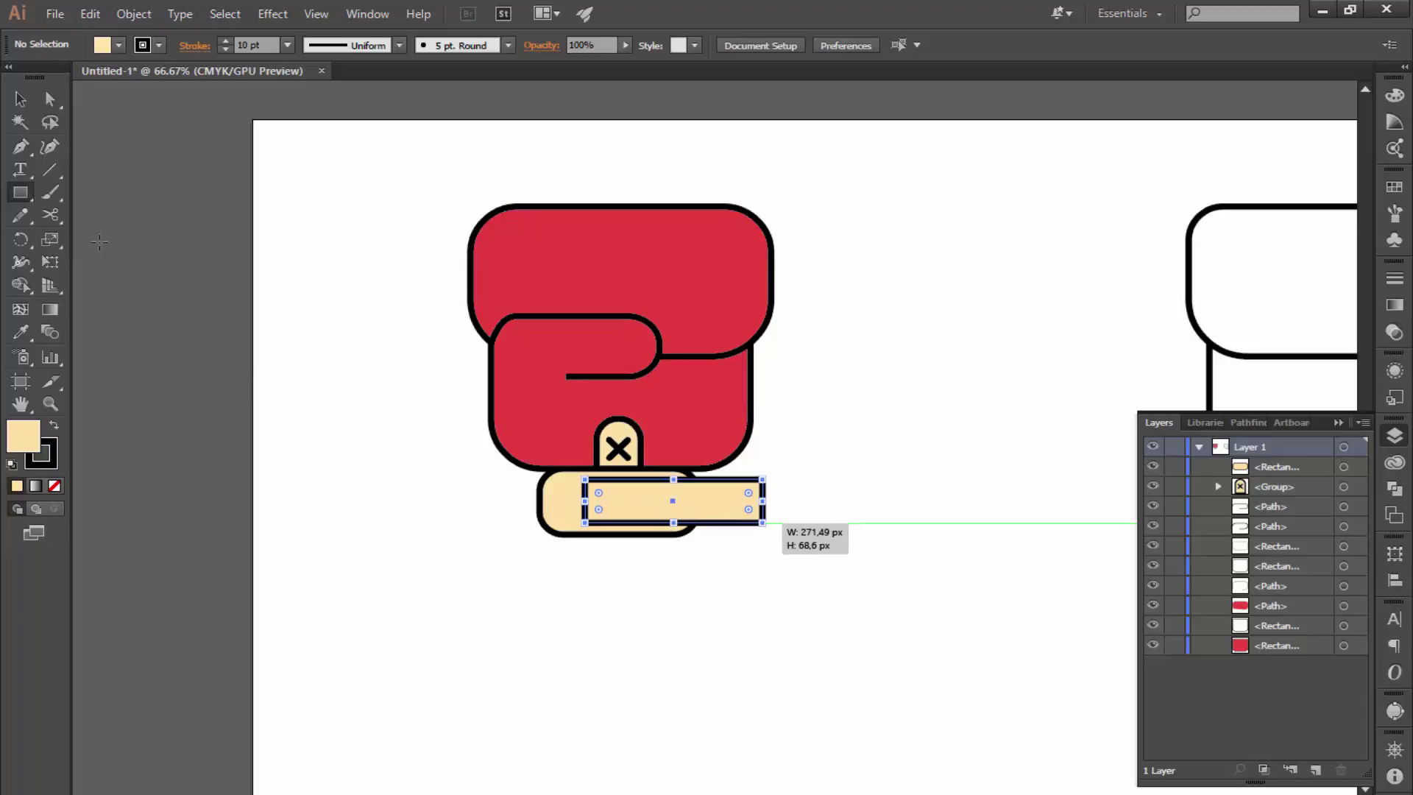
double_click(23, 435)
left_click(601, 297)
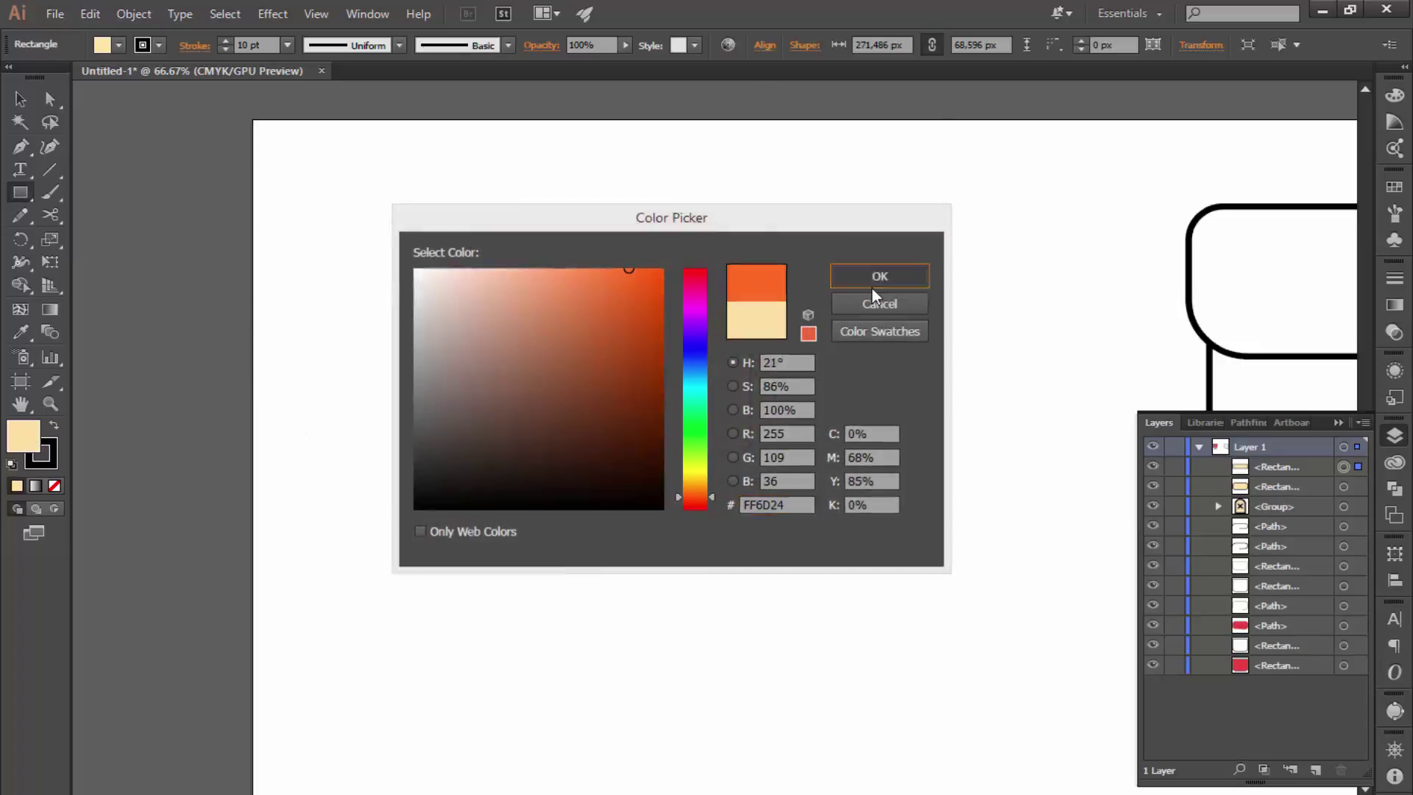
left_click(880, 276)
- Trim the orange bar with the Shape Builder so it stays inside the cuff outline
left_click(20, 98)
key("shift+m")
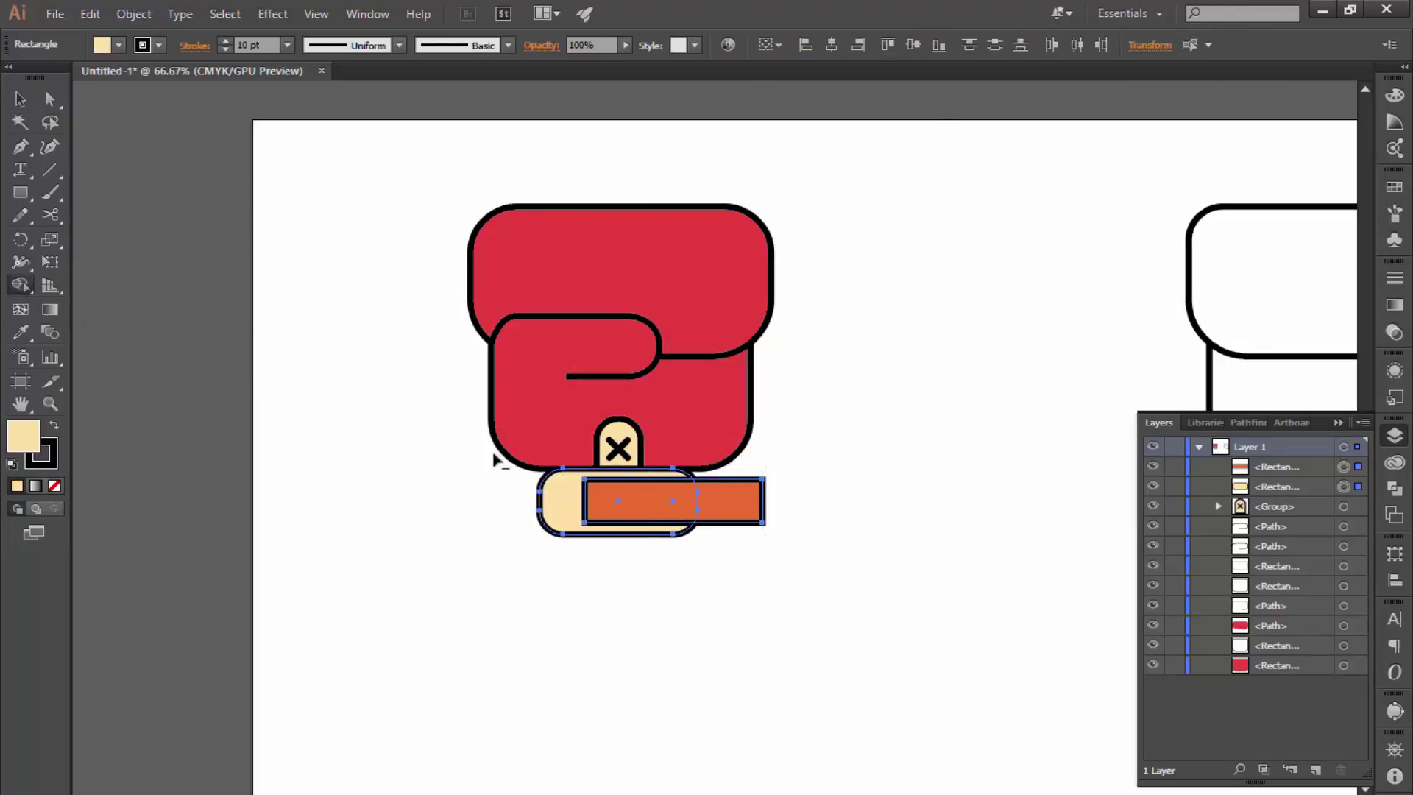
left_click(728, 501, "alt")
key("v")
left_click(112, 205)
key("ctrl+1")
key("ctrl+plus")
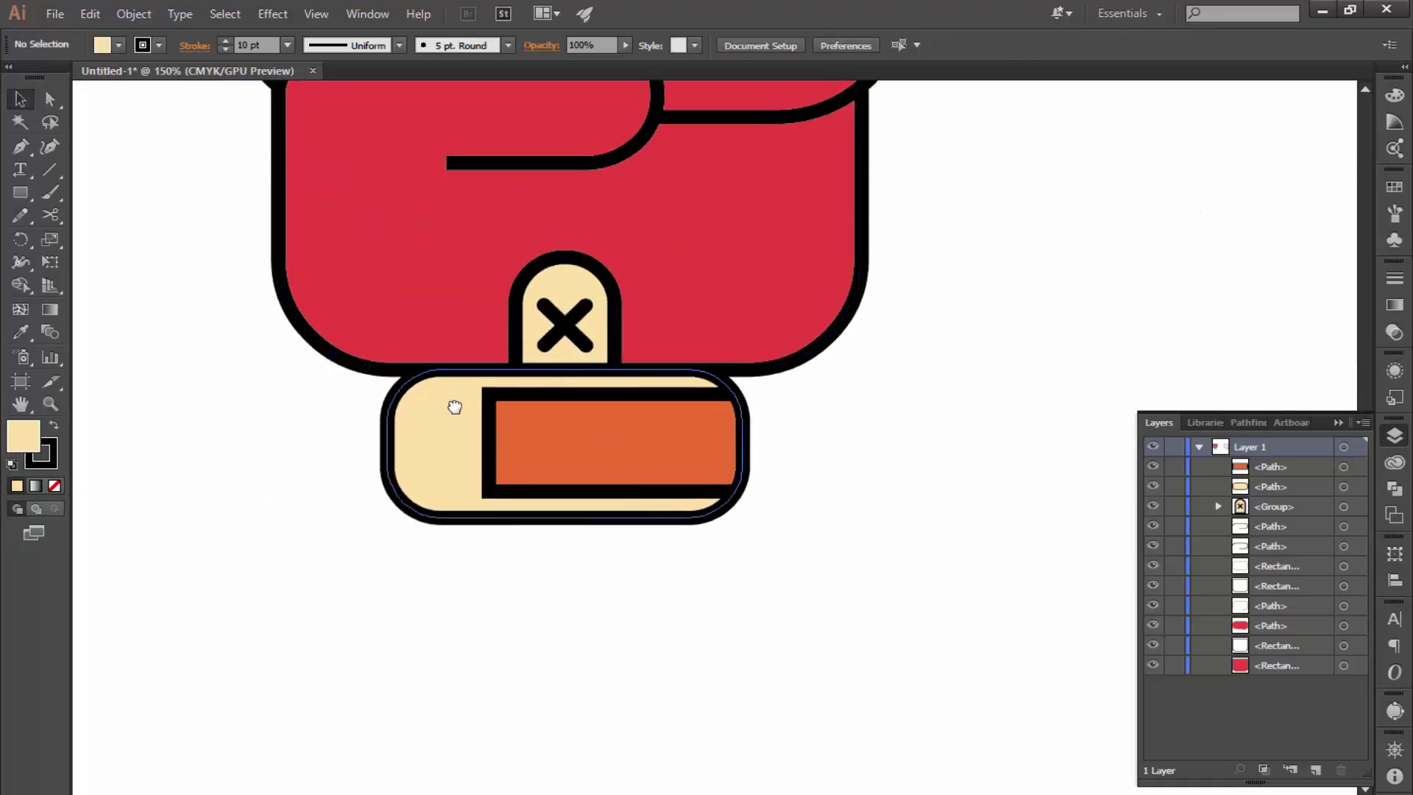
key("ctrl+minus")
key("ctrl+minus")
- Pen a path going straight down, curving back up, then dropping far downward
scroll(626, 478, "down", 2)
scroll(663, 464, "right", 4)
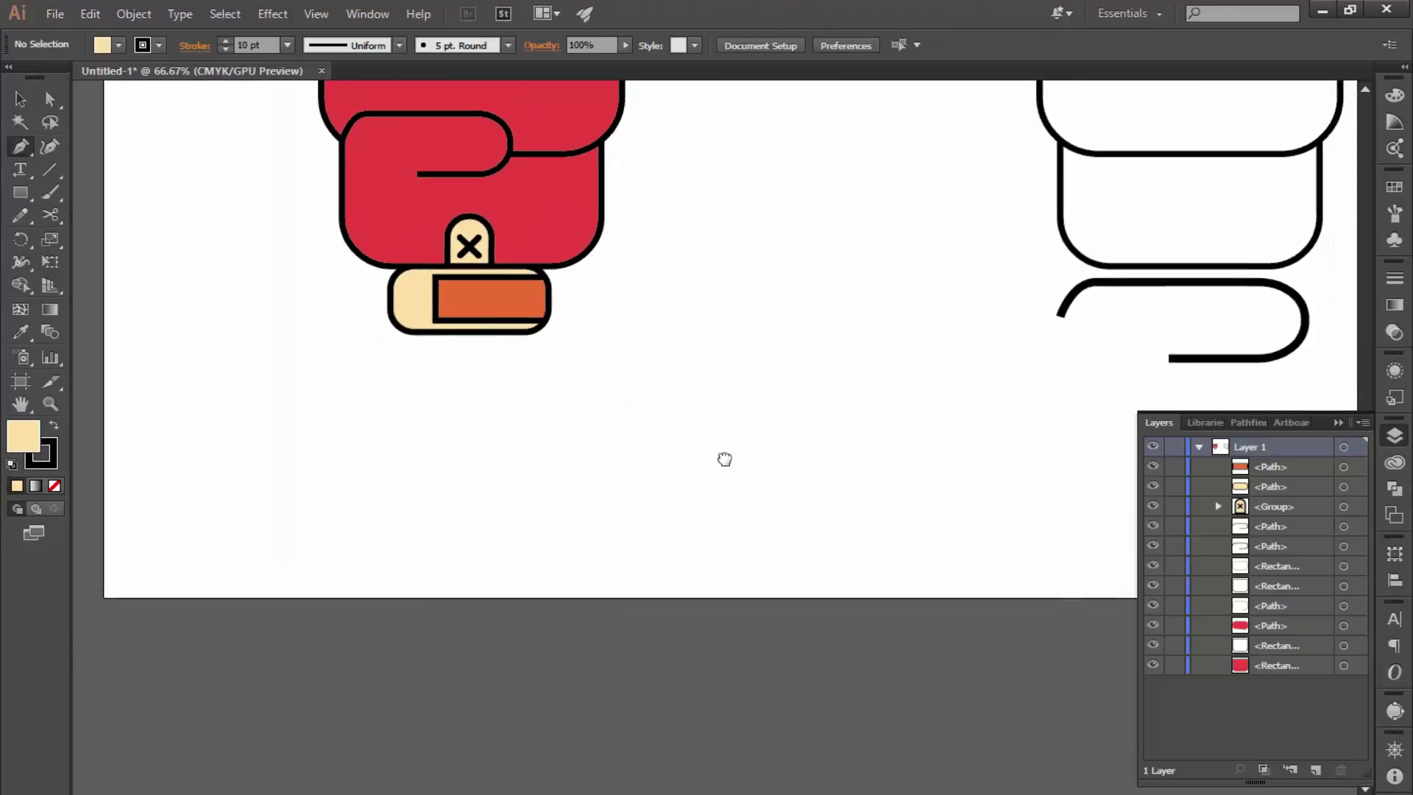
left_click(673, 335)
left_click(674, 441)
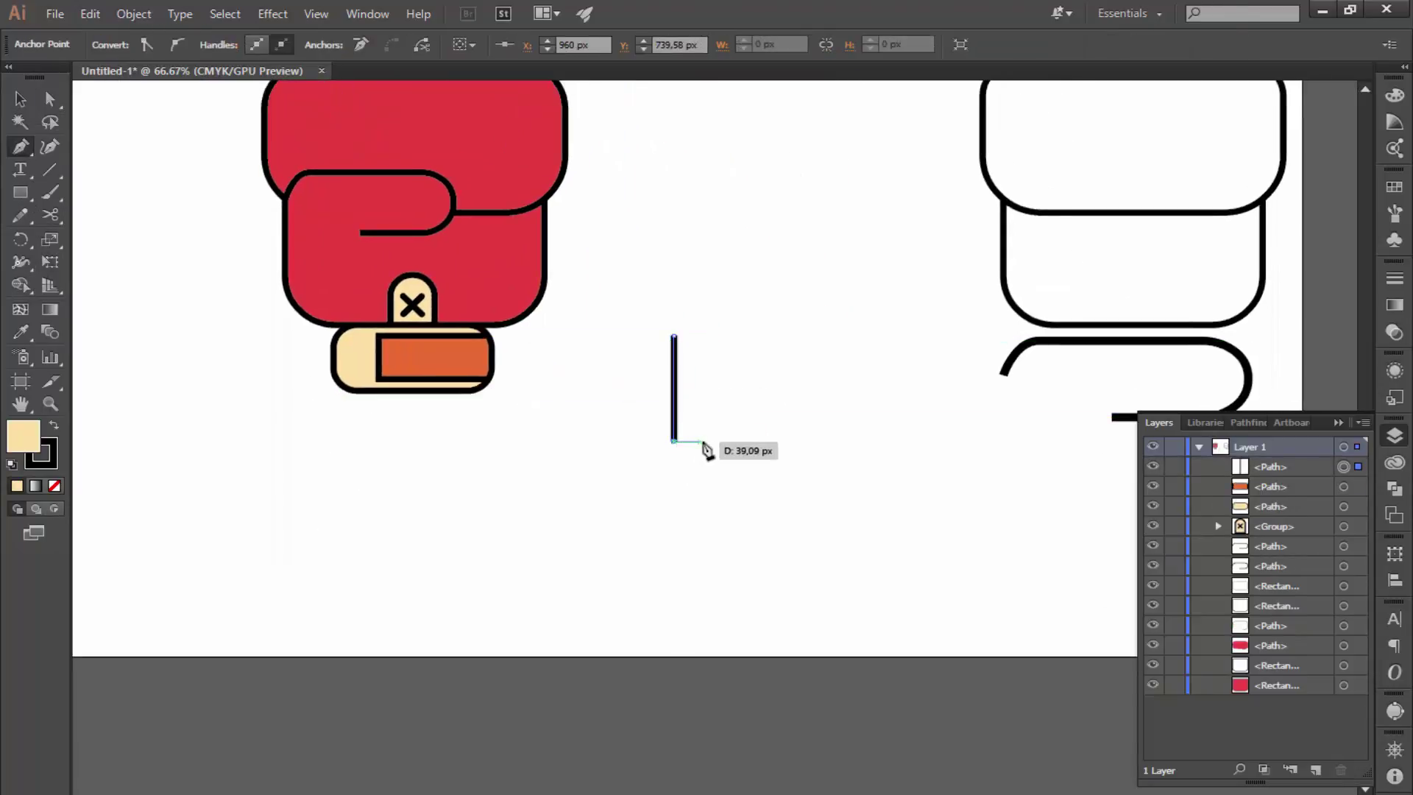
mouse_move(729, 420)
left_mouse_down()
mouse_move(746, 418)
mouse_move(740, 504)
left_mouse_up()
left_click(709, 390)
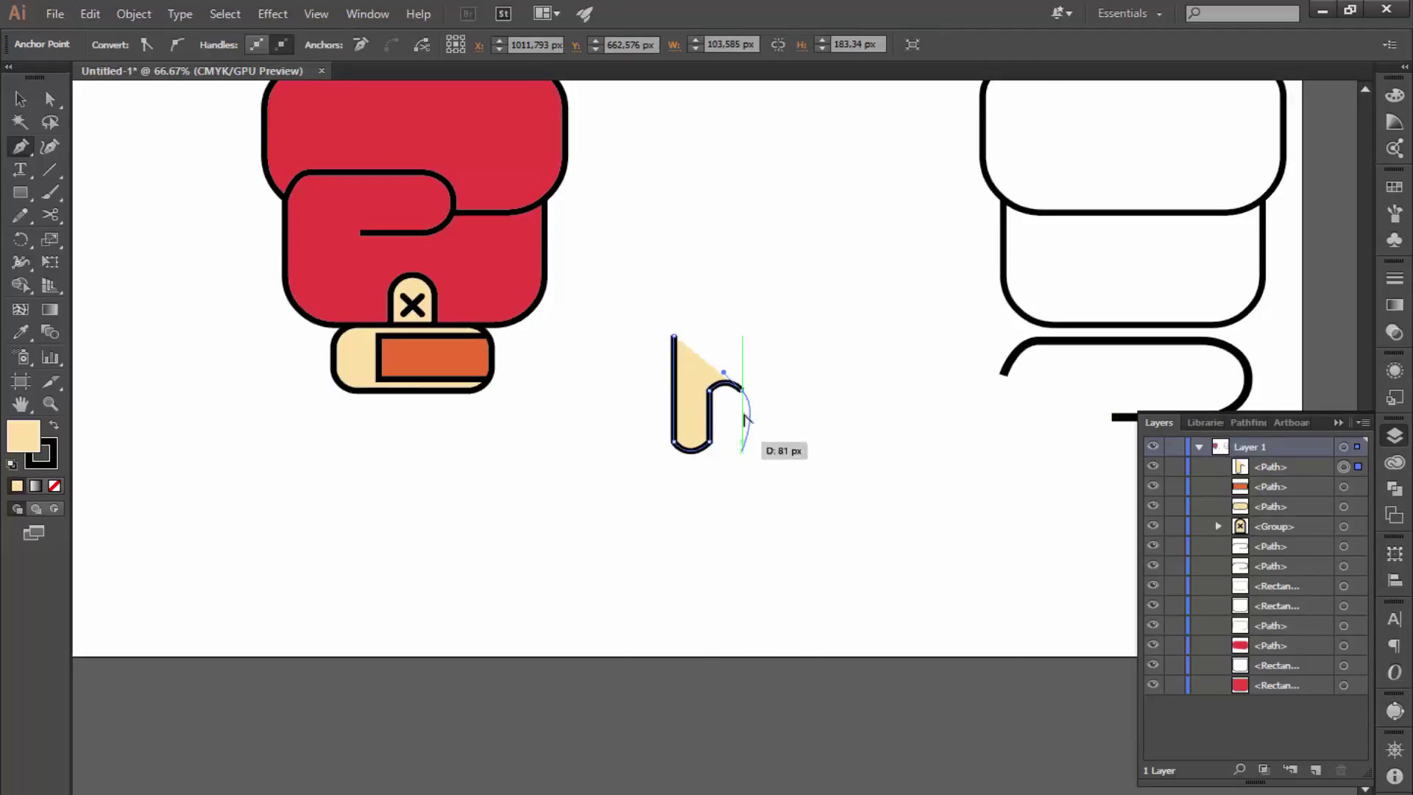
left_click(741, 549)
key("v")
- Remove the squiggle's fill and round its bends with the Direct Selection live corners
key("/")
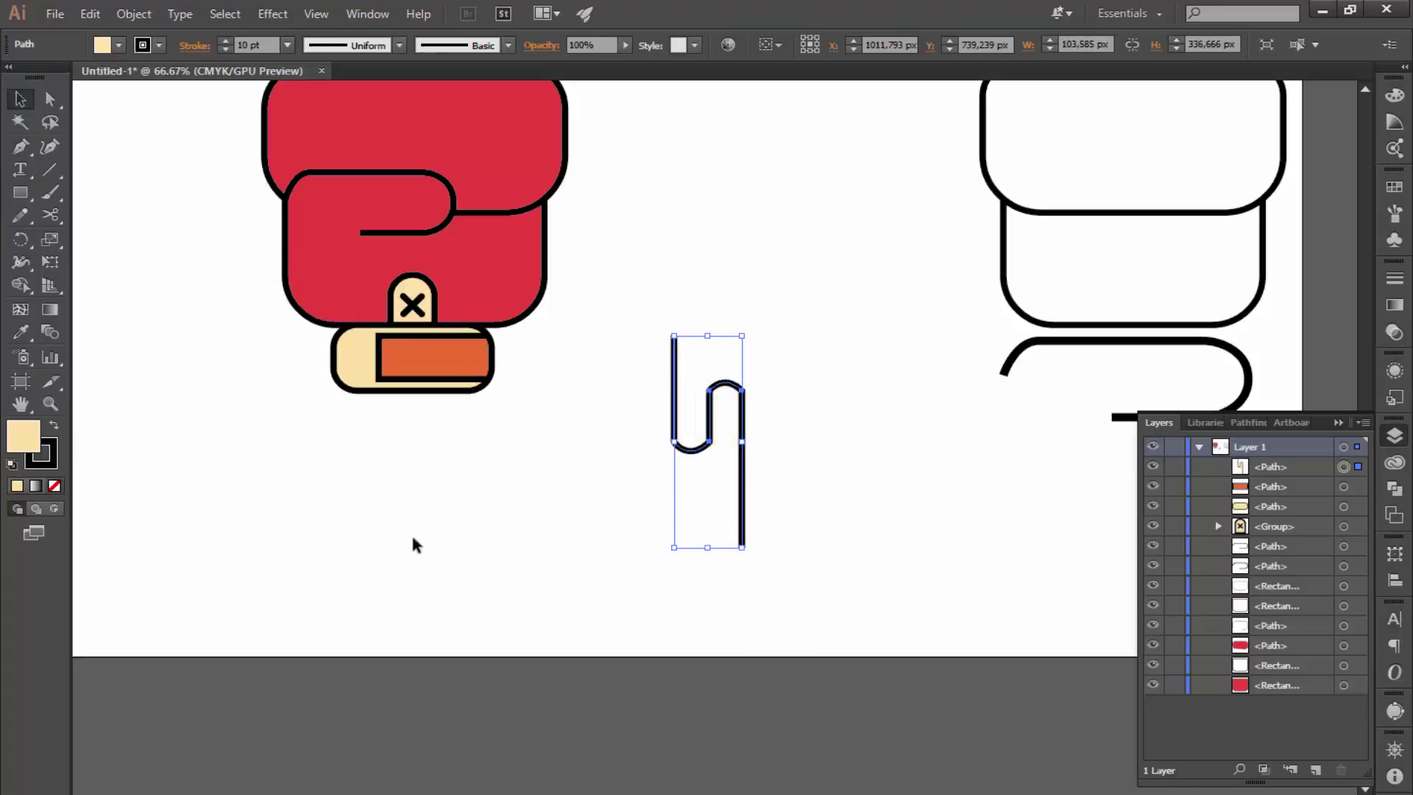
left_click(711, 451)
left_click(50, 99)
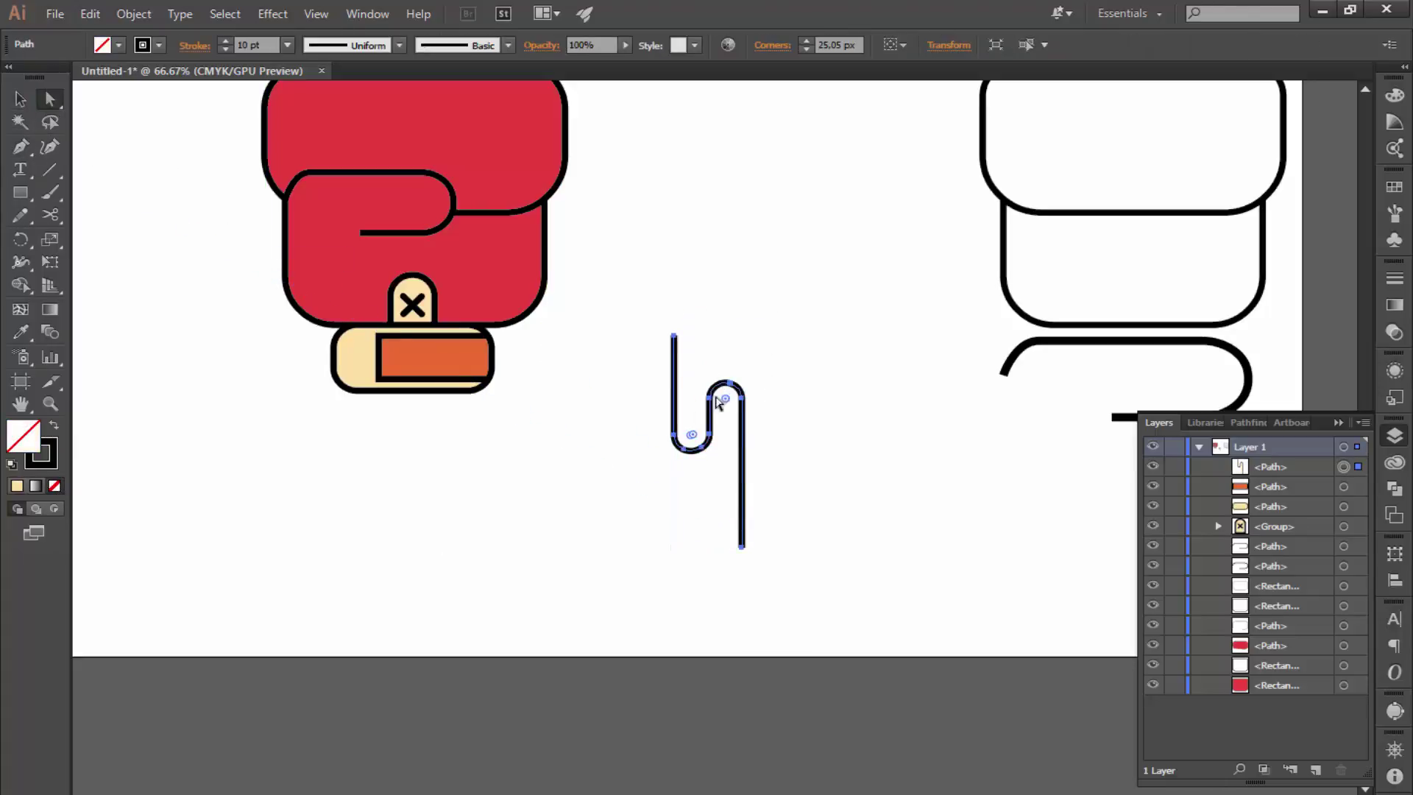
key("ctrl+plus")
key("ctrl+plus")
key("ctrl+plus")
key("ctrl+plus")
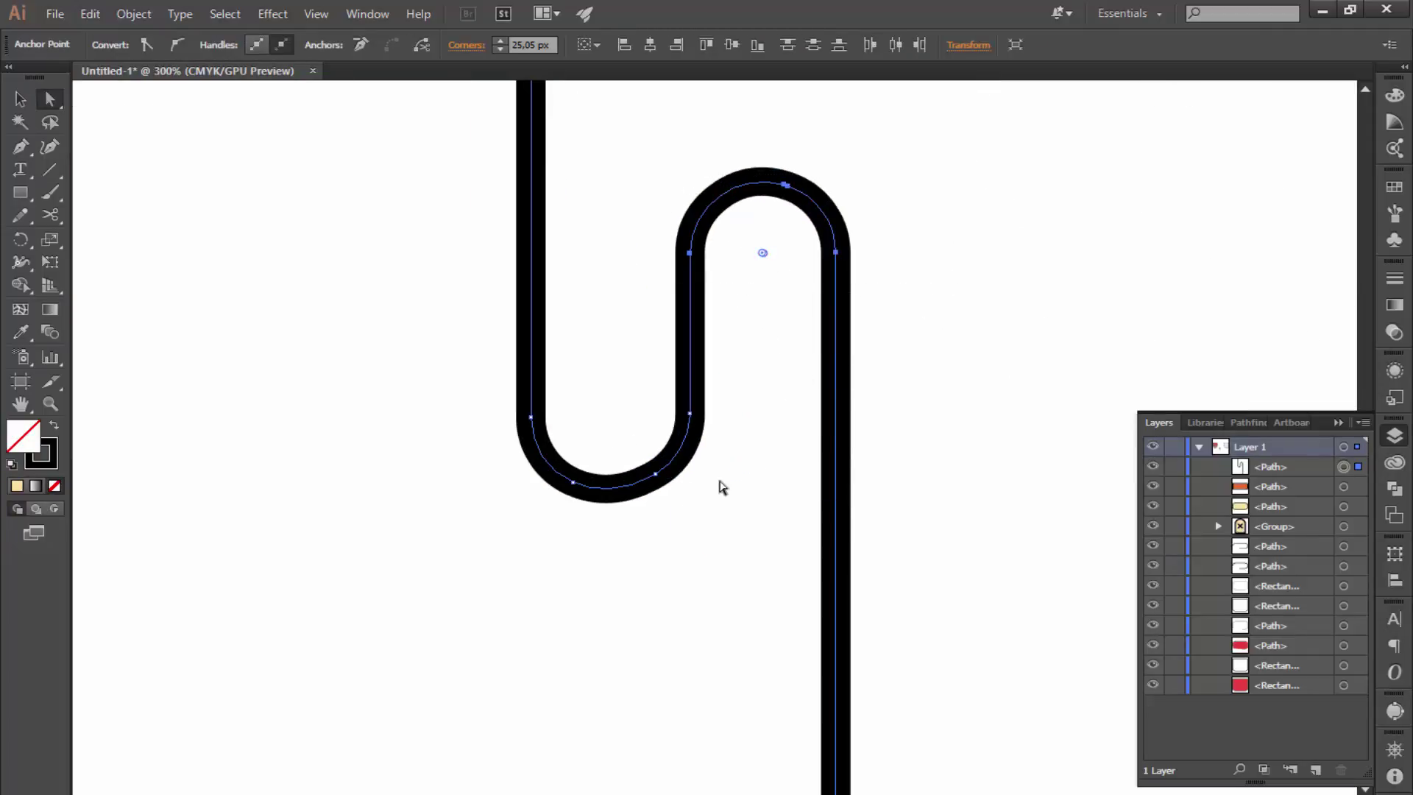
left_click(748, 530)
key("ctrl+minus")
key("ctrl+minus")
key("ctrl+minus")
key("ctrl+plus")
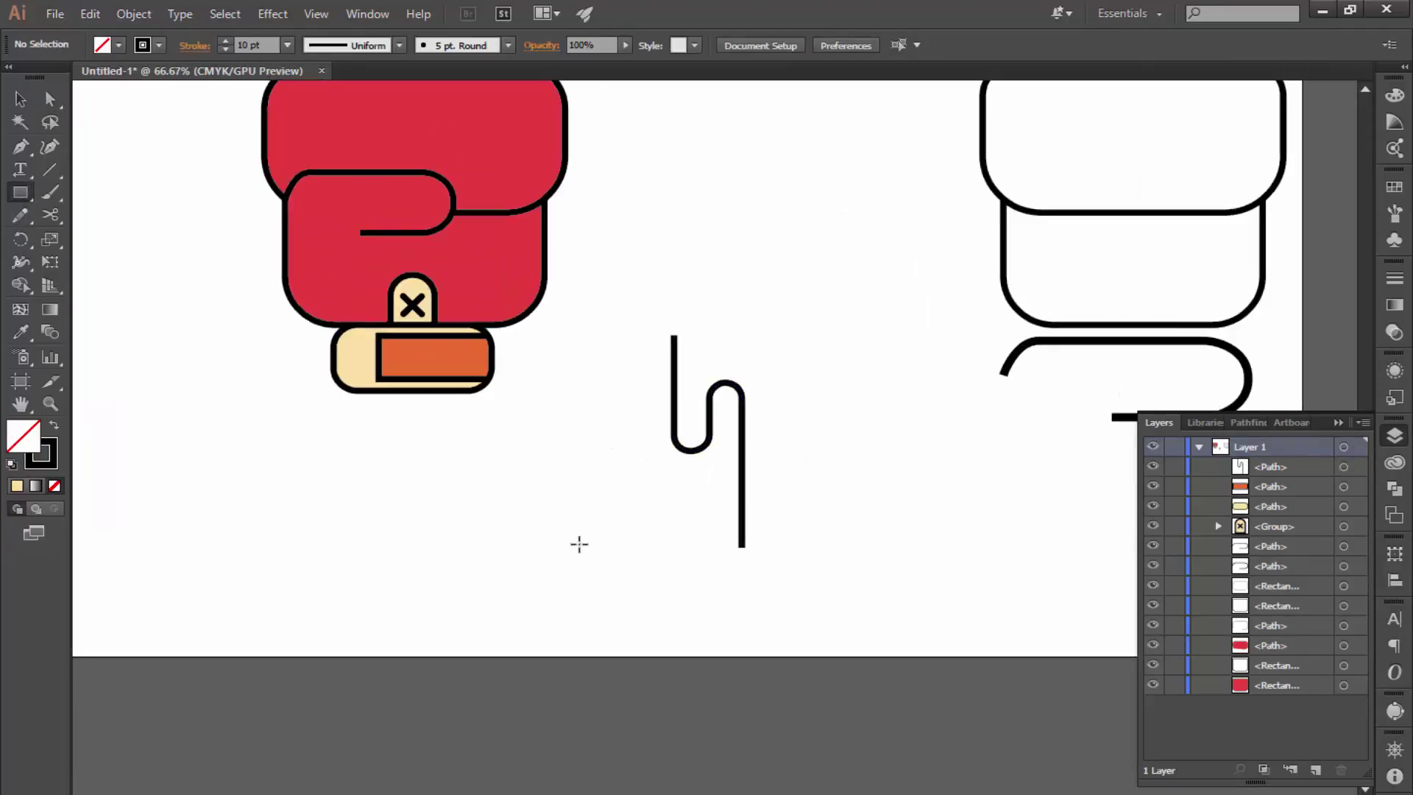
- Draw a small rectangle below the cuff and eyedrop the cuff's beige fill and stroke onto it
left_click_drag(547, 495, 577, 538)
left_click(21, 331)
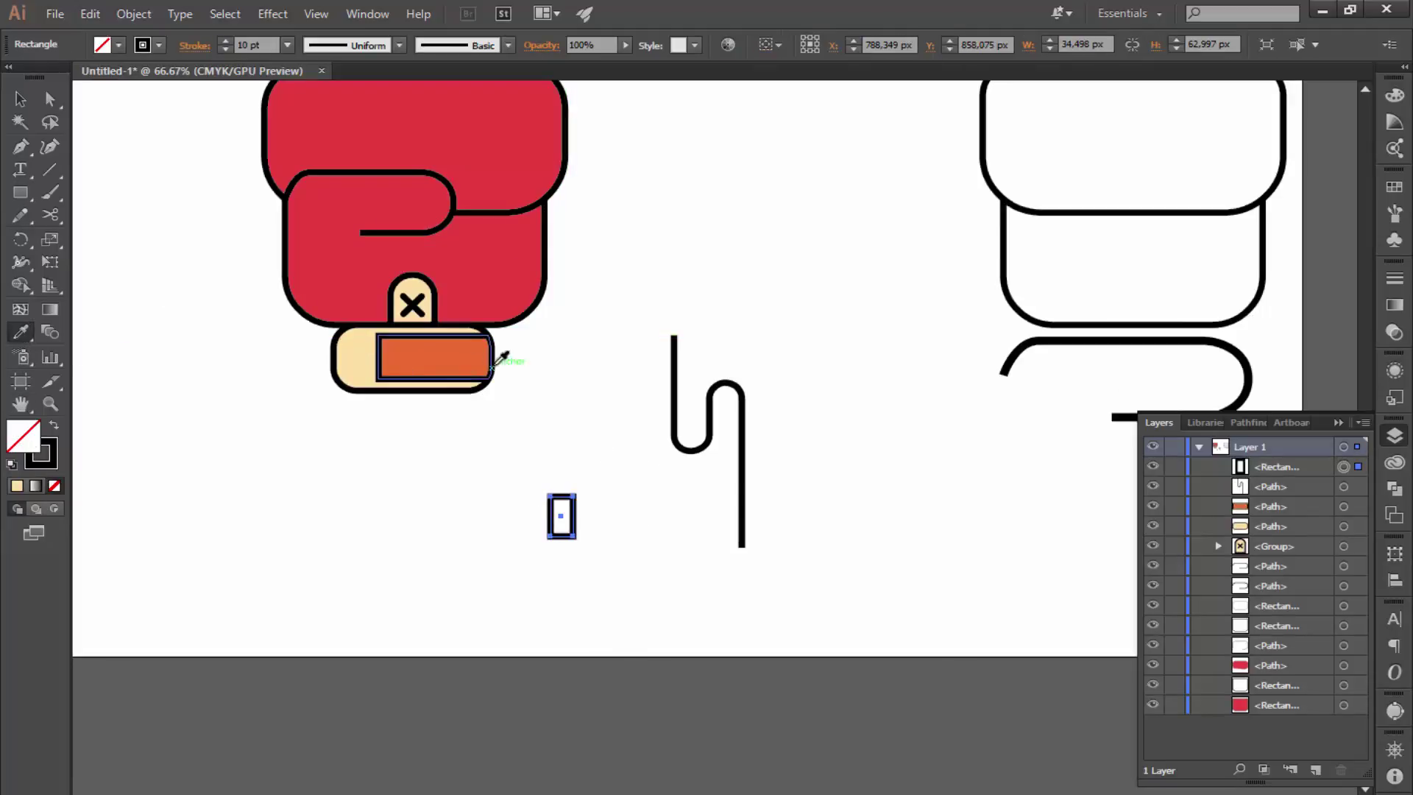
left_click(486, 359)
key("v")
left_click(193, 429)
key("ctrl+plus")
key("ctrl+plus")
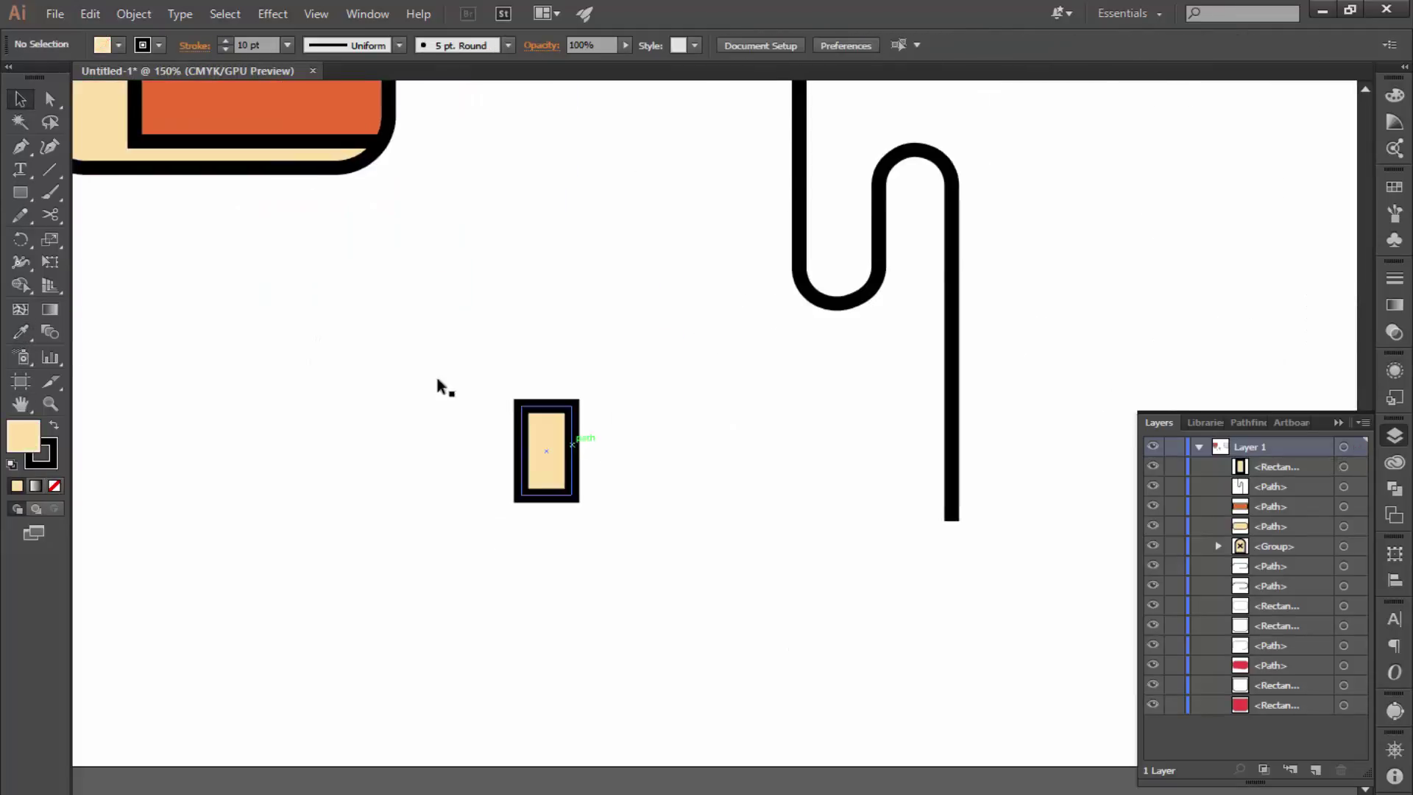
- Recolour the squiggle's stroke to dark brown
left_click(839, 306)
double_click(49, 464)
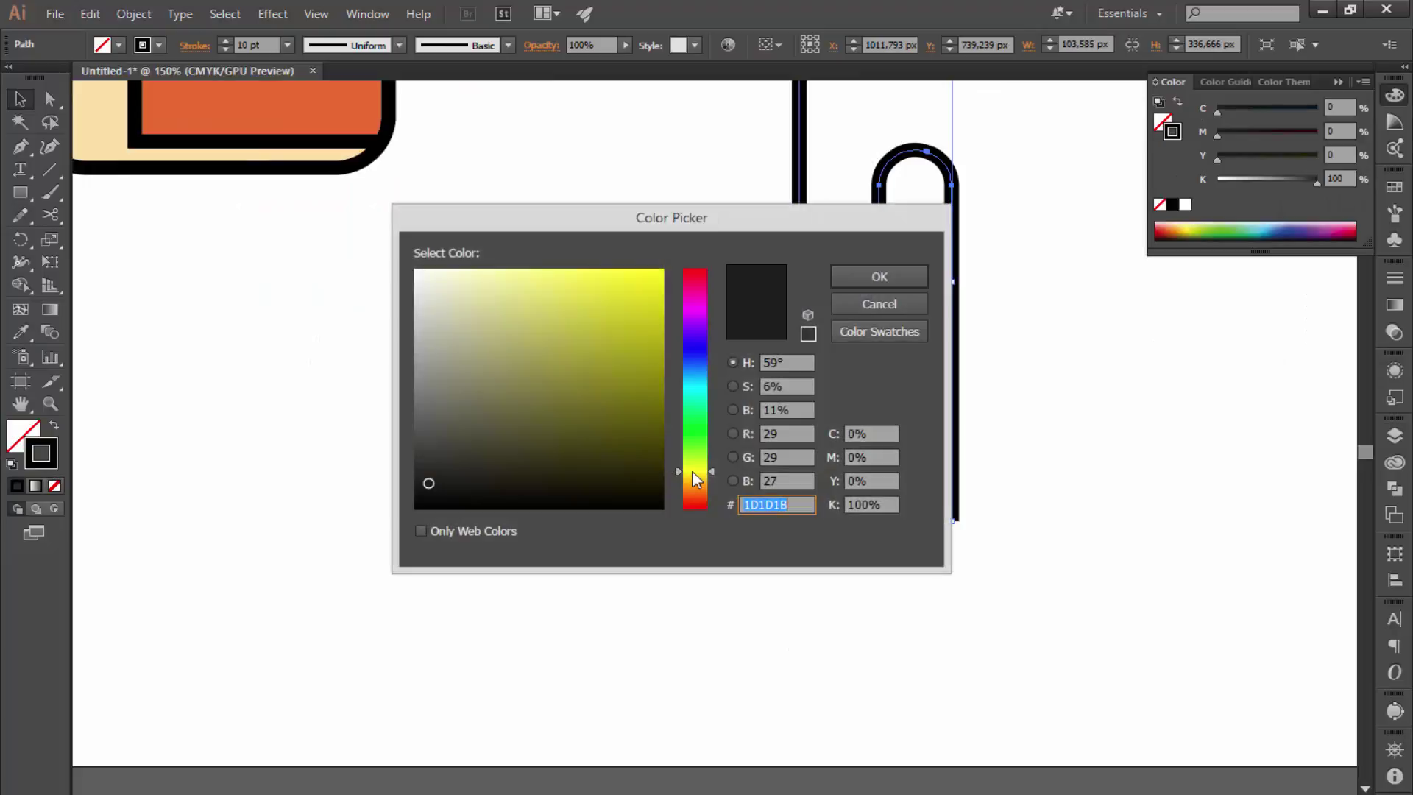
left_click(687, 480)
mouse_move(647, 338)
left_mouse_down()
mouse_move(634, 343)
mouse_move(624, 438)
left_mouse_up()
key("Return")
double_click(40, 452)
left_click(704, 489)
left_click(871, 277)
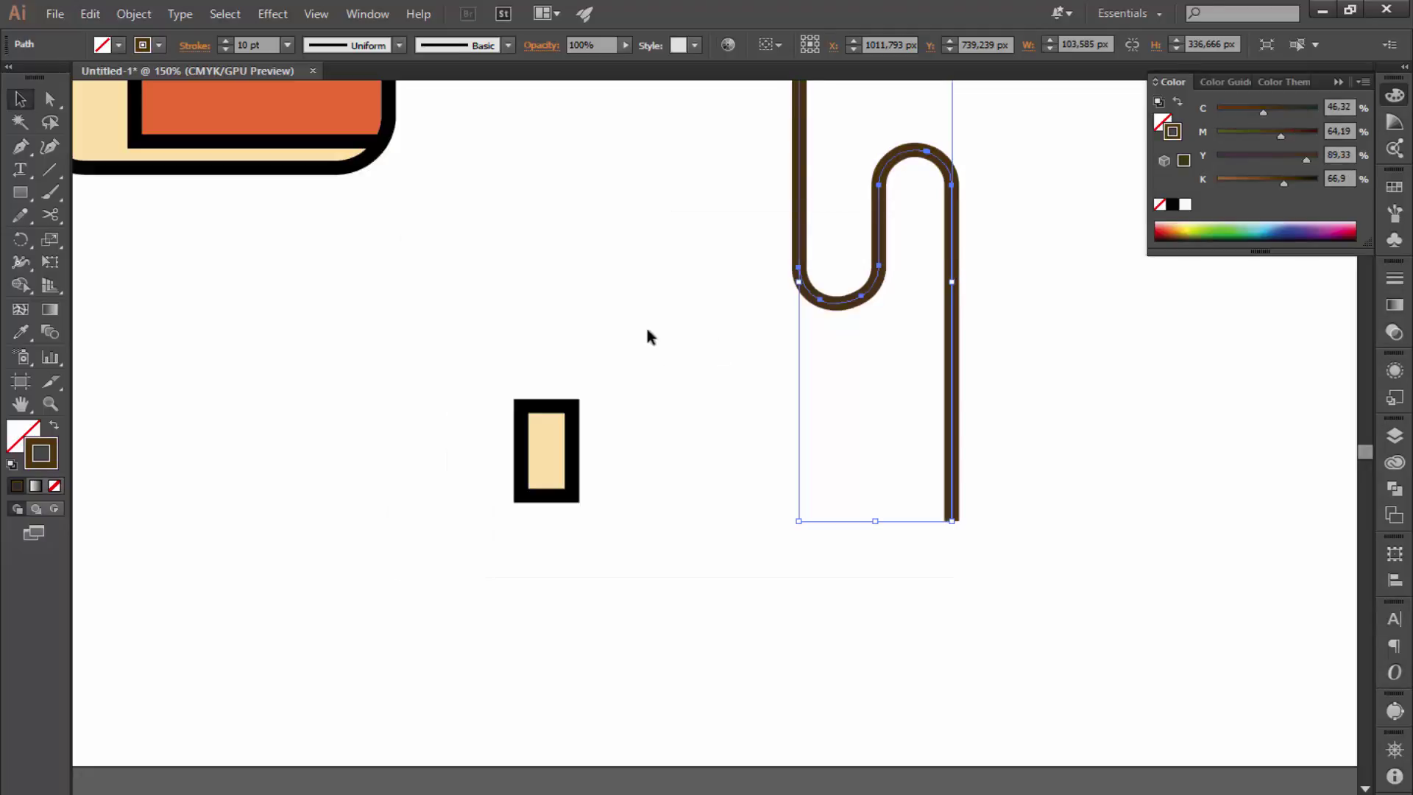
key("ctrl+minus")
key("ctrl+minus")
- Copy the squiggle's dark brown hex code from its stroke Color Picker
left_click(639, 446)
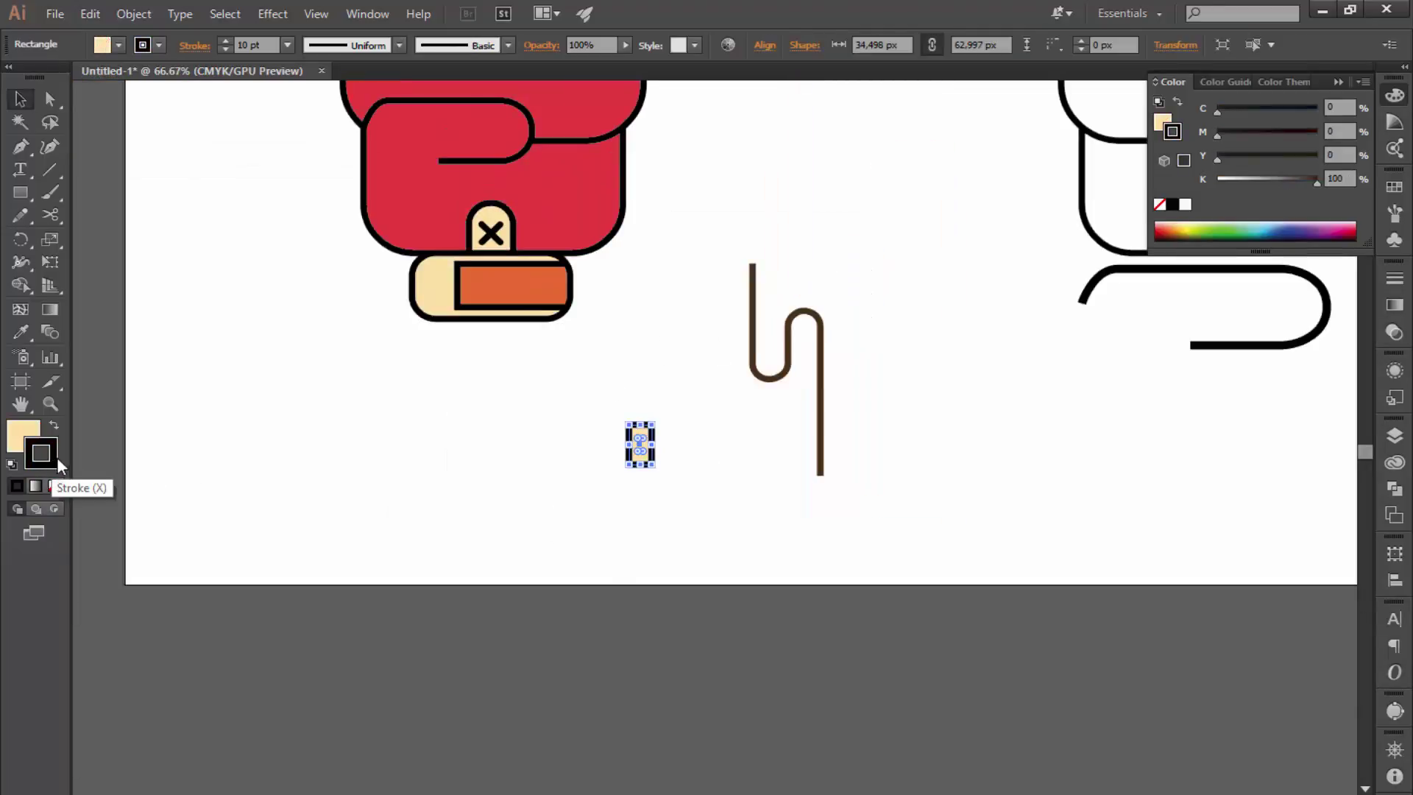
left_click(175, 444)
left_click(792, 375)
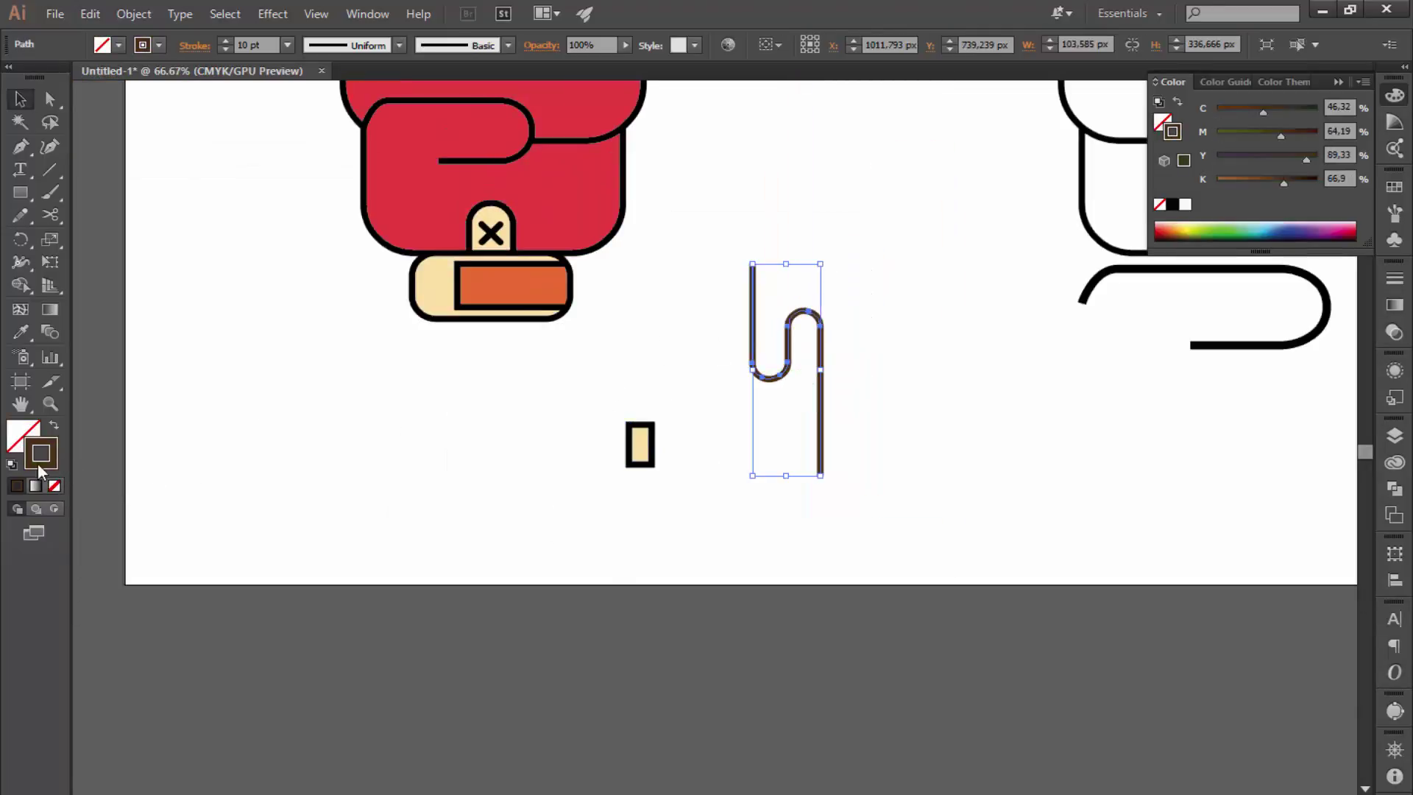
double_click(41, 453)
right_click(769, 502)
left_click(824, 567)
key("Escape")
- Paste the copied brown hex code as the small rectangle's stroke colour
left_click(640, 445)
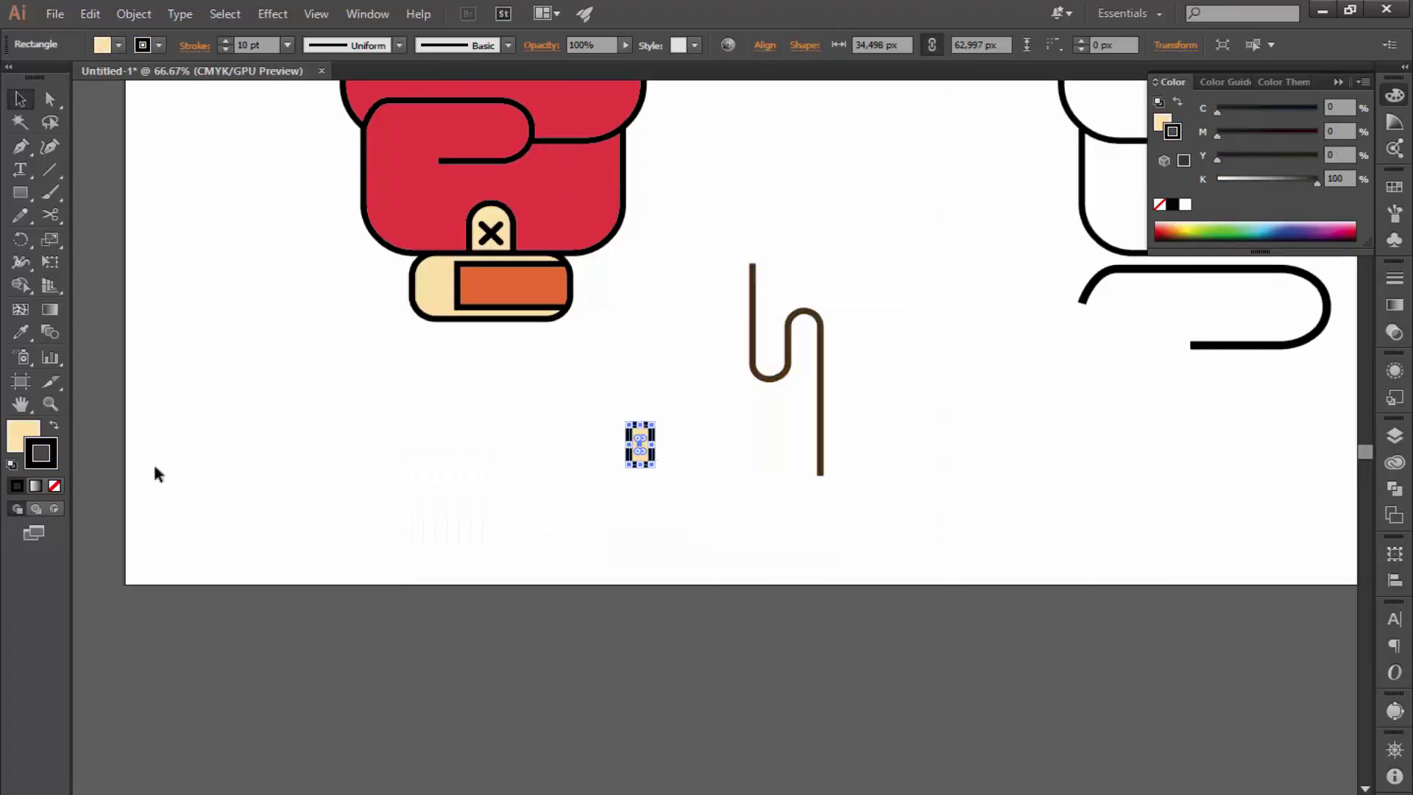
double_click(43, 461)
right_click(768, 504)
left_click(809, 589)
left_click(847, 280)
left_click(20, 98)
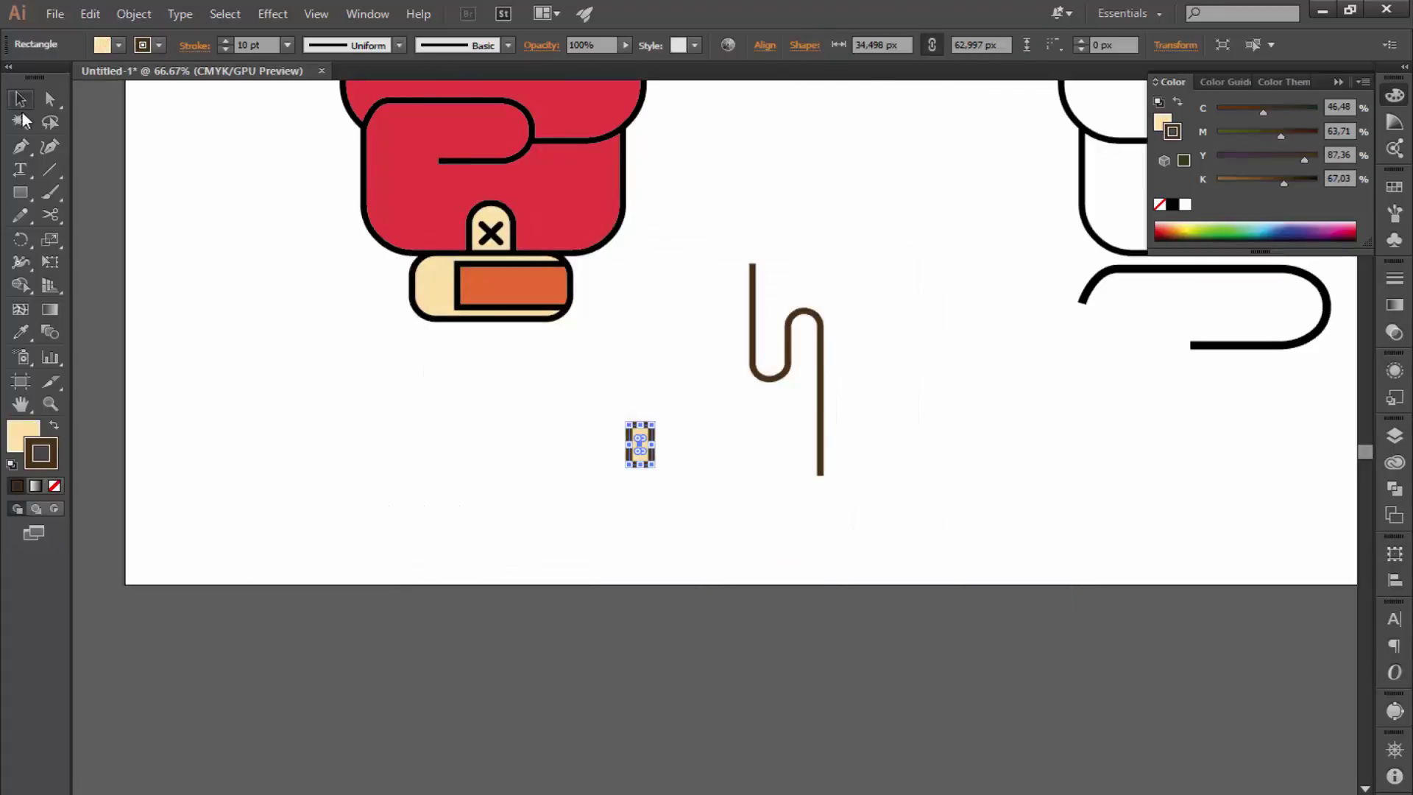
left_click(124, 278)
left_click(50, 98)
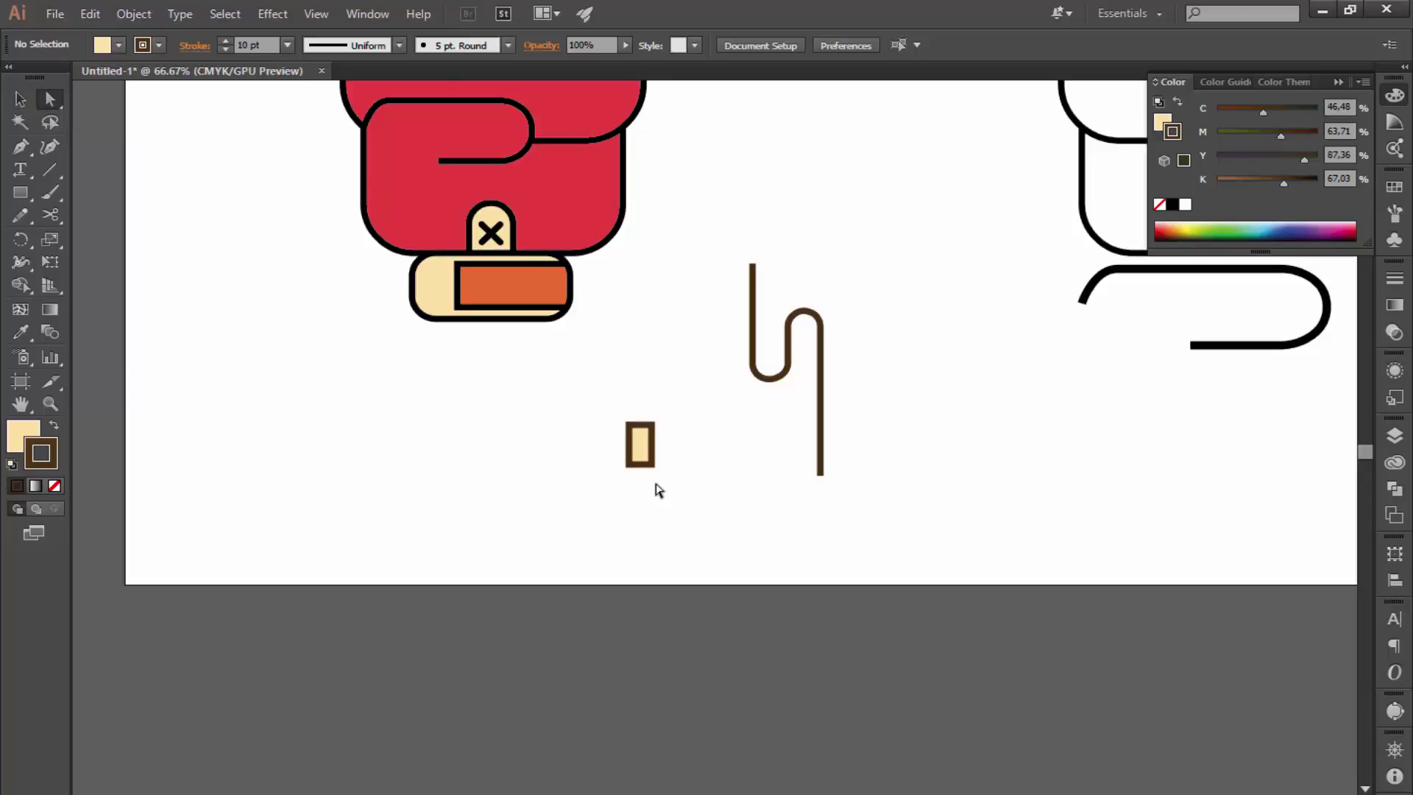
key("ctrl+plus")
key("ctrl+plus")
key("ctrl+plus")
- Drag the small rectangle's top corners inward so it narrows toward the top
left_click_drag(526, 519, 528, 521)
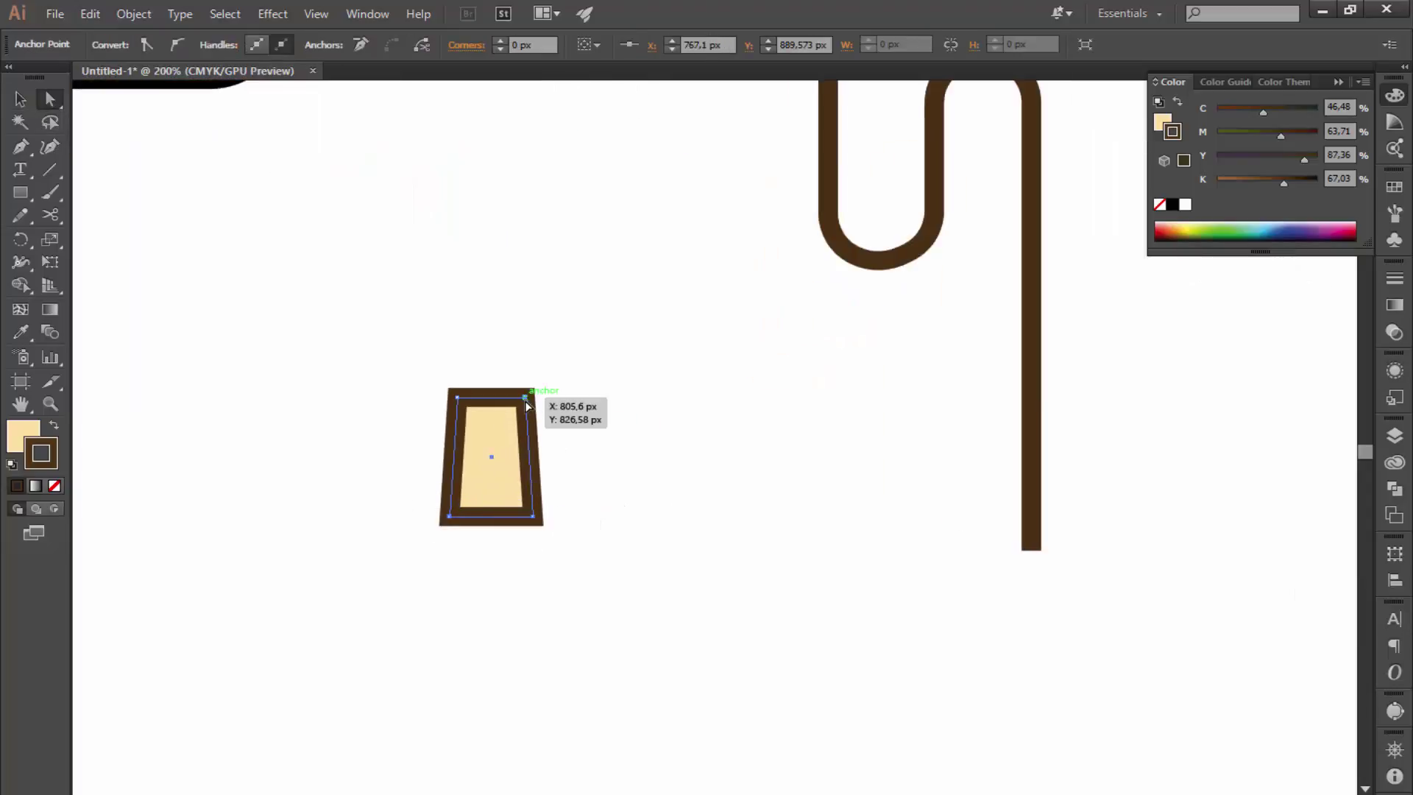
left_click_drag(526, 405, 459, 396)
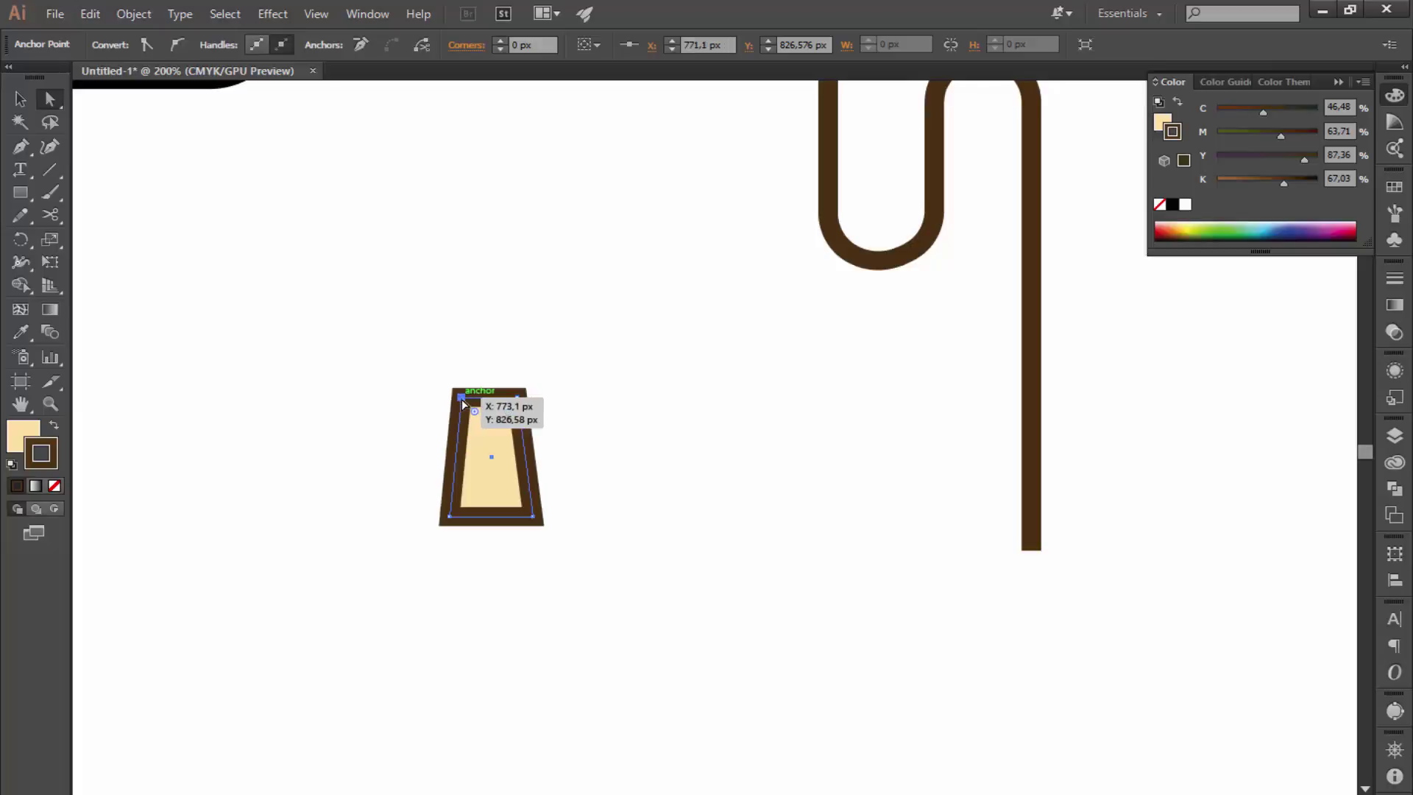
left_click(366, 381)
key("ctrl+minus")
key("ctrl+minus")
- Move the trapezoid to the bottom end of the brown cord
left_click(607, 475)
key("v")
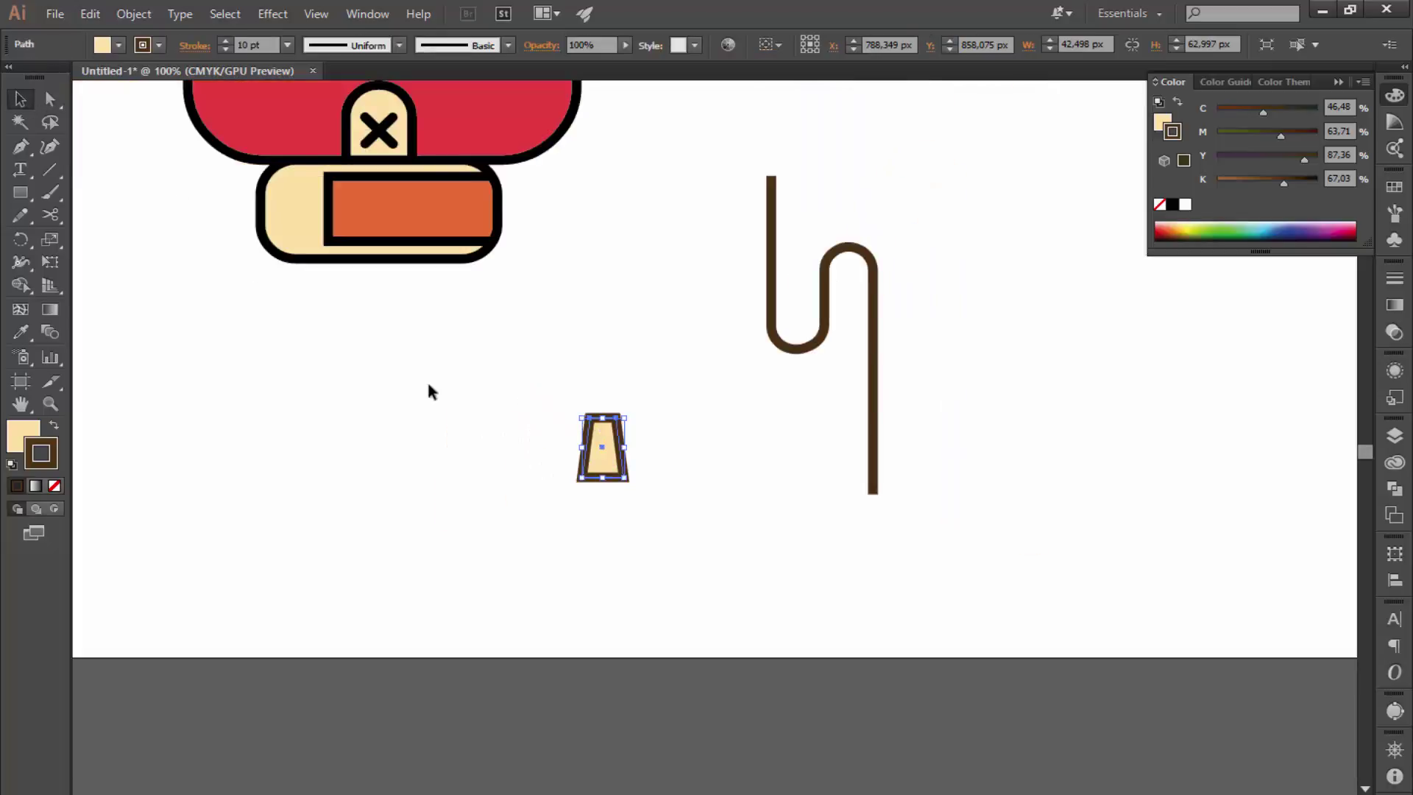
left_click(631, 505)
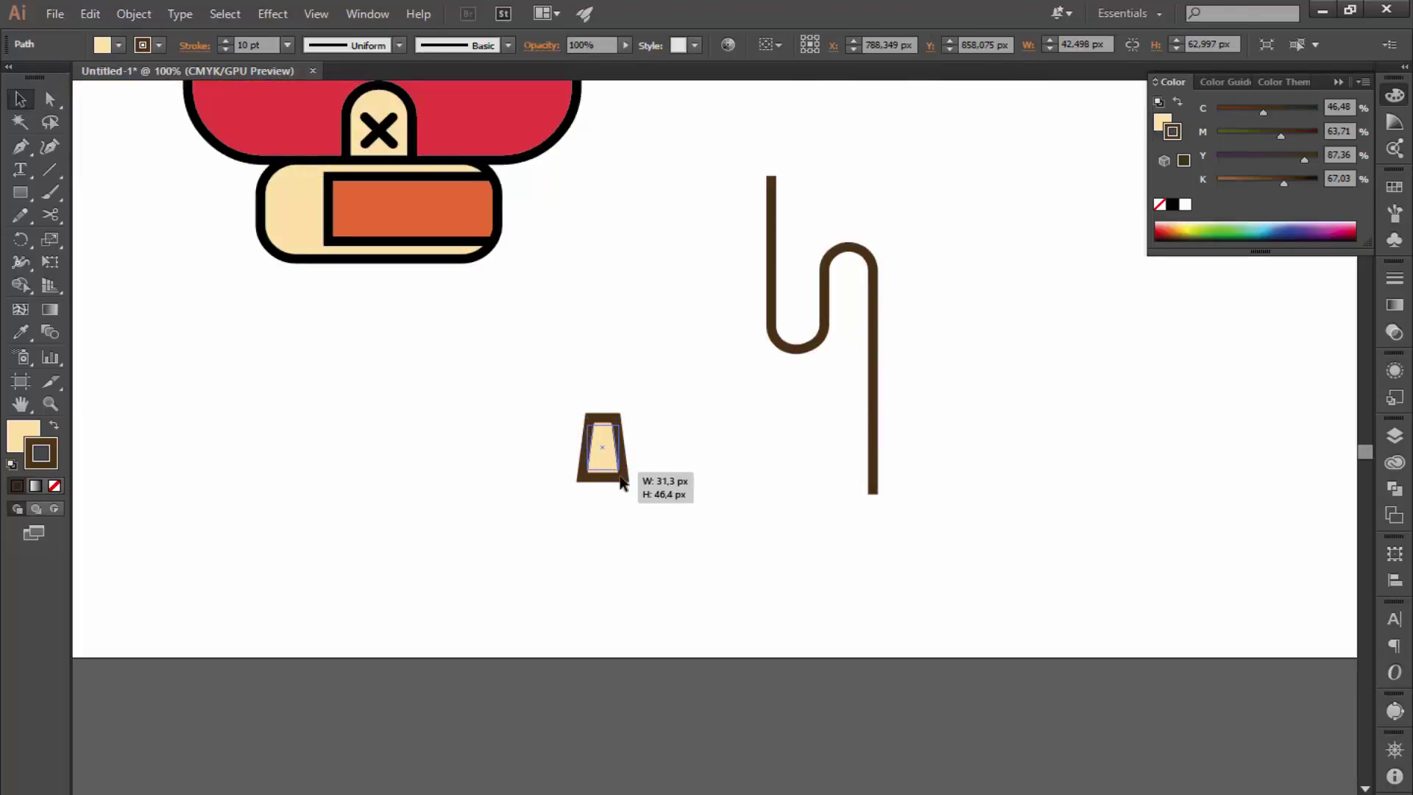
mouse_move(618, 475)
left_mouse_down()
mouse_move(839, 548)
mouse_move(874, 521)
mouse_move(755, 524)
mouse_move(497, 459)
mouse_move(372, 486)
left_mouse_up()
- Attach the trapezoid tip to the cord end and move the cord up under the orange bar
right_click(794, 225)
left_click(763, 333)
left_click(763, 547)
- Make a horizontally mirrored copy of the cord and nudge the left cord into place
right_click(371, 483)
mouse_move(424, 637)
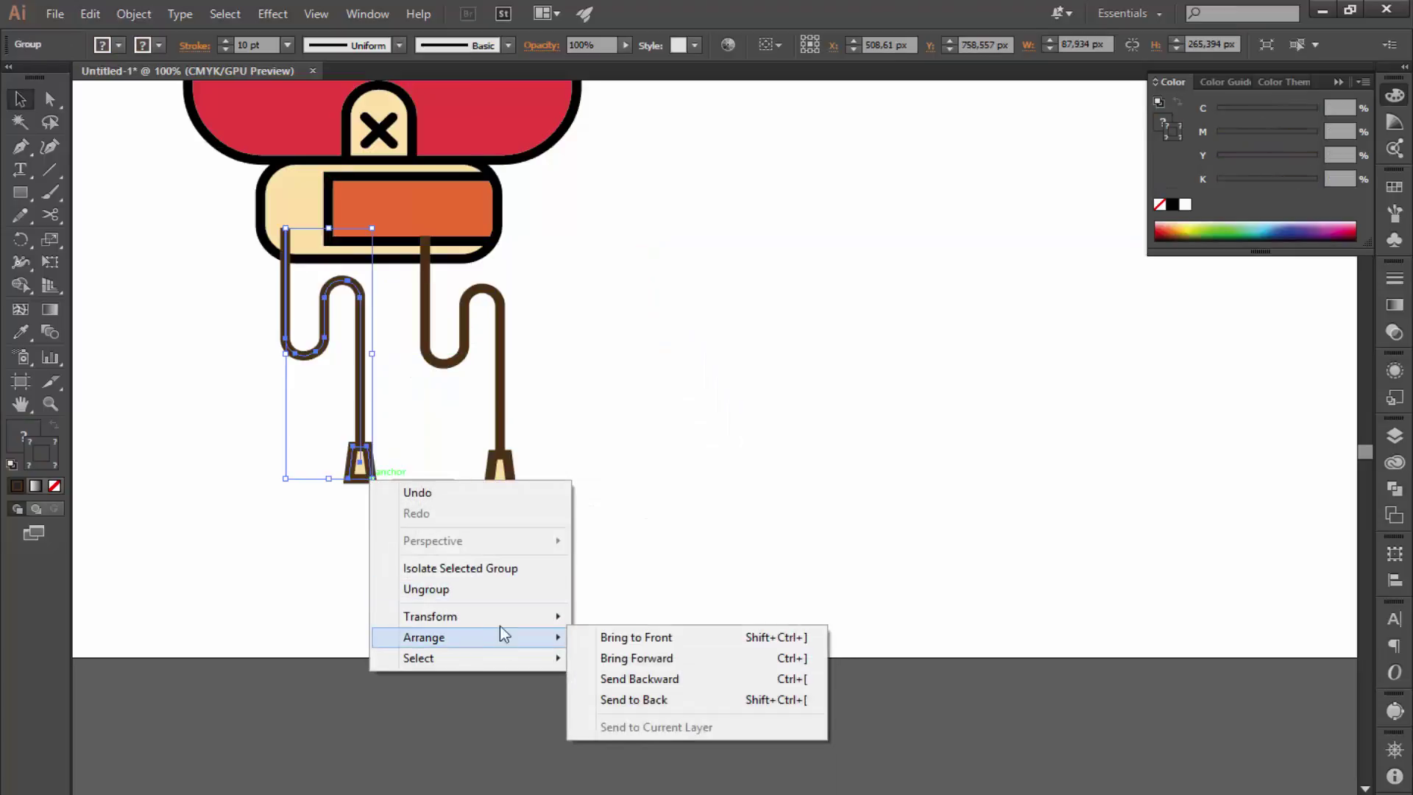
left_click(621, 684)
key("Return")
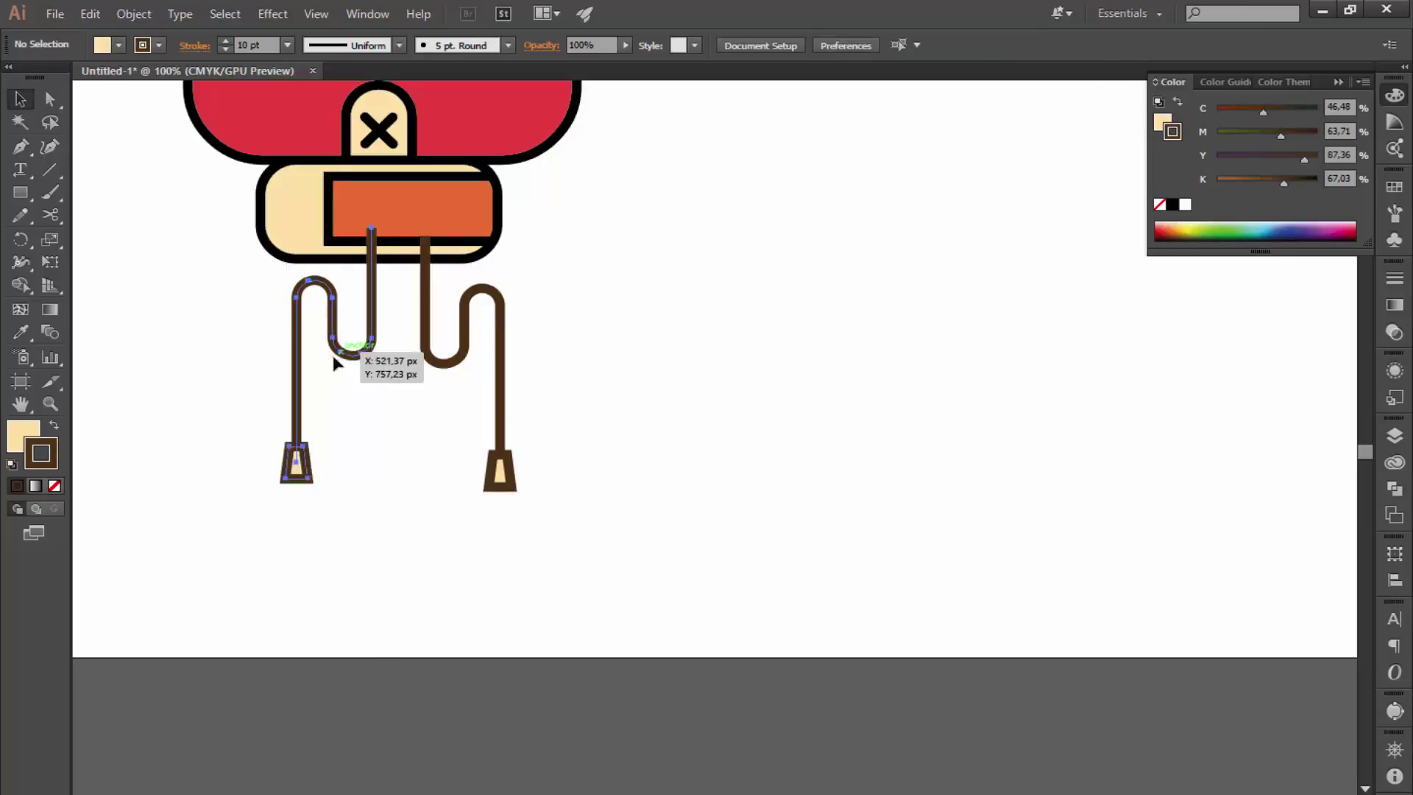
mouse_move(335, 363)
left_mouse_down()
mouse_move(315, 372)
mouse_move(497, 488)
left_mouse_up()
- Group the beige bandage bar with the two cords
left_click(411, 293)
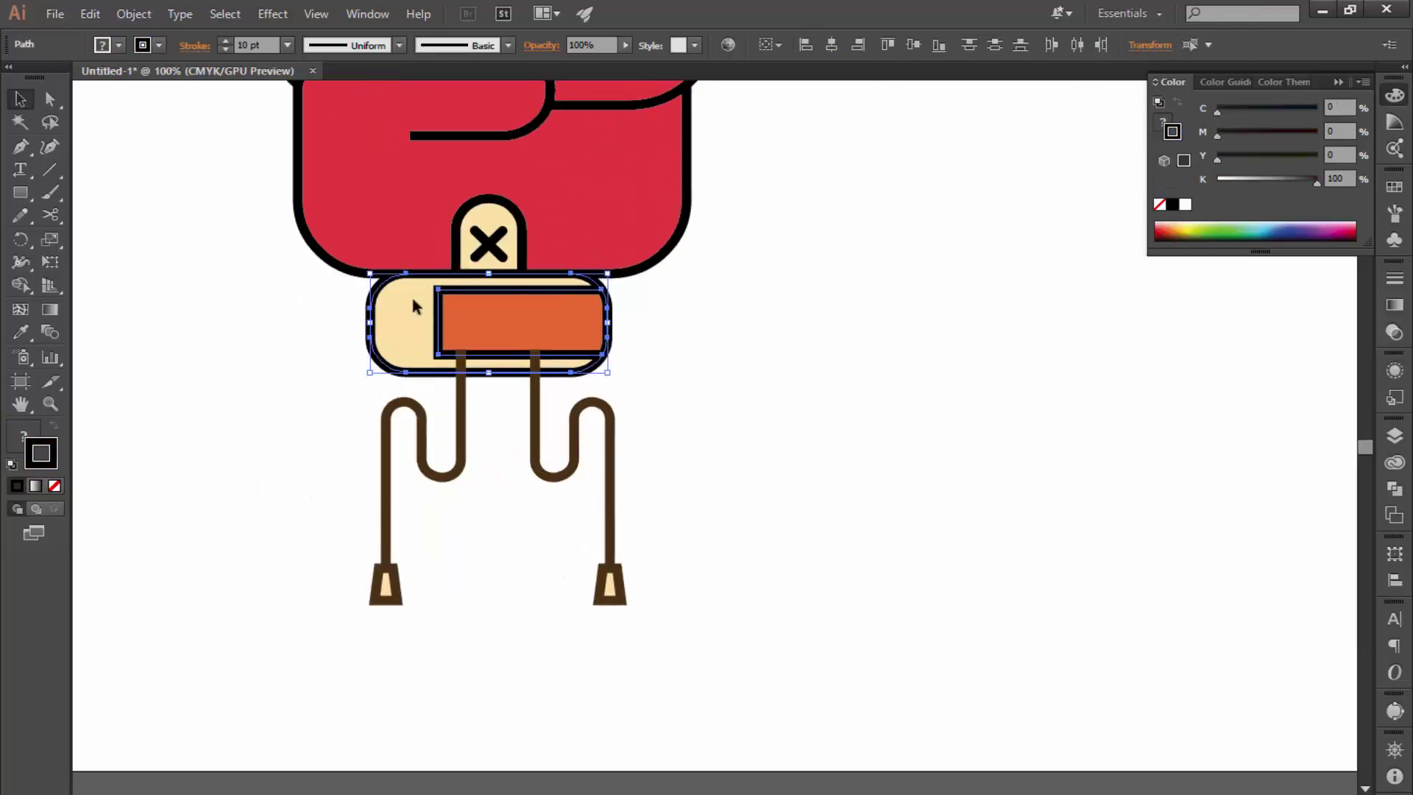
right_click(472, 265)
left_click(529, 368)
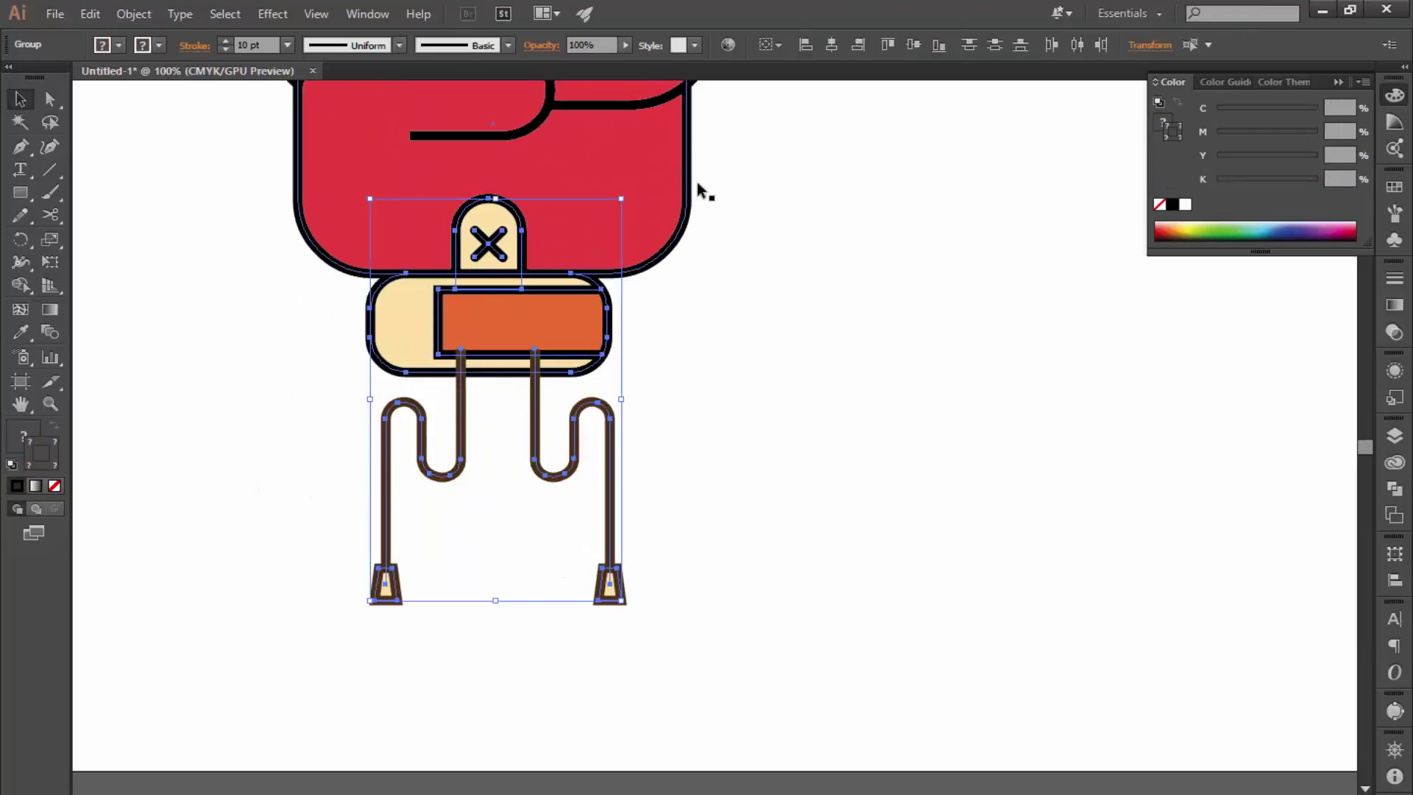
- Center the cords horizontally beneath the bandage bar
left_click(836, 46)
key("ctrl+z")
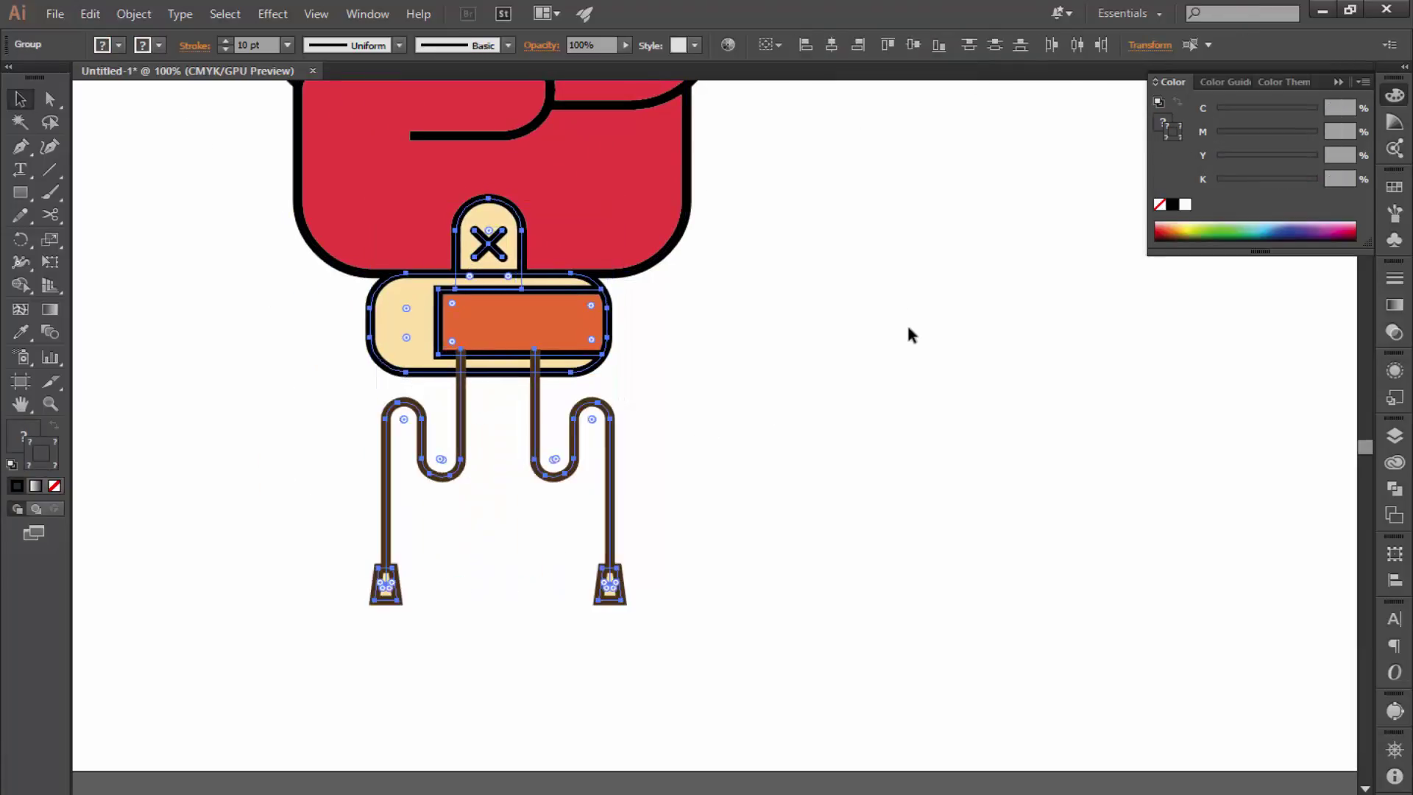
left_click(611, 427)
left_click_drag(732, 488, 199, 505)
left_click(552, 322)
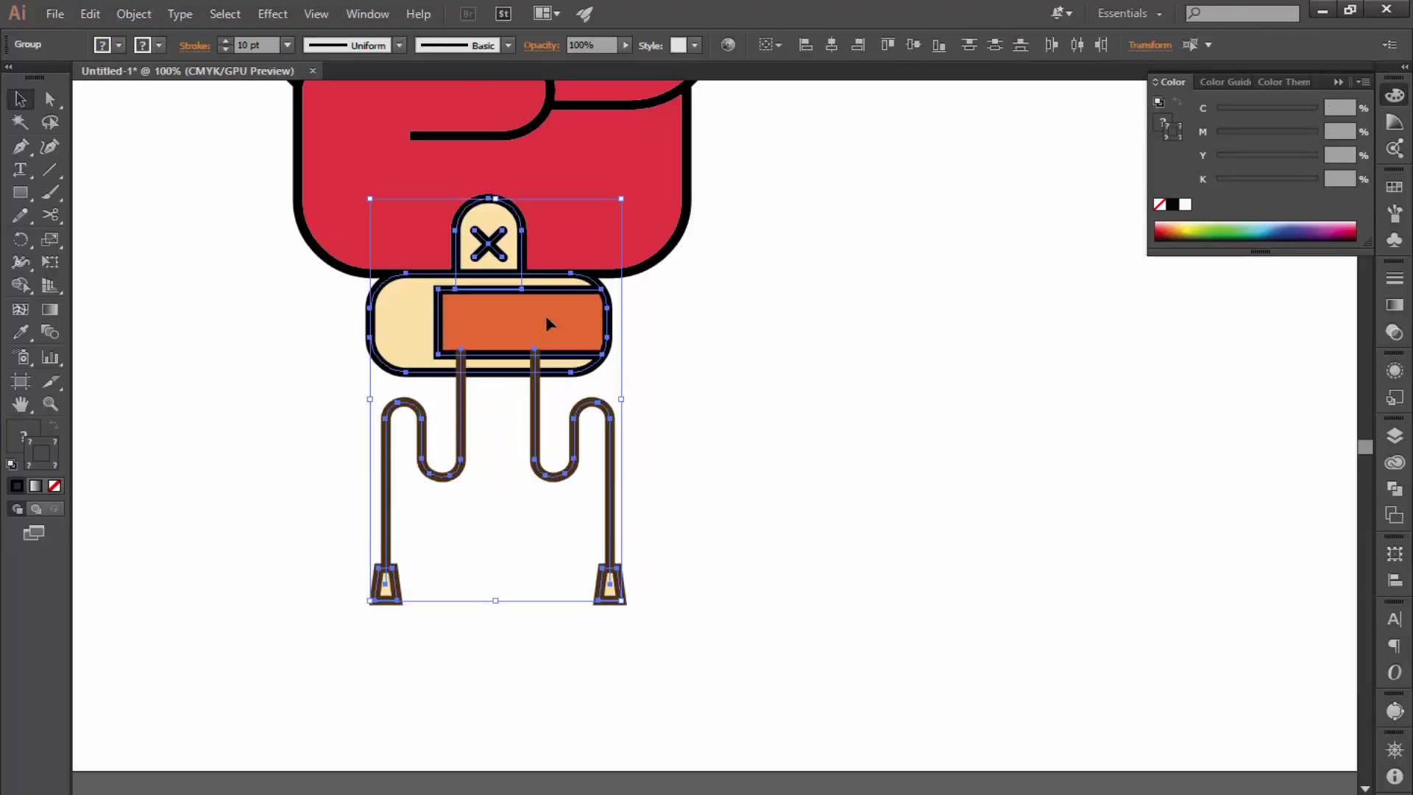
left_click(836, 45)
left_click(678, 422)
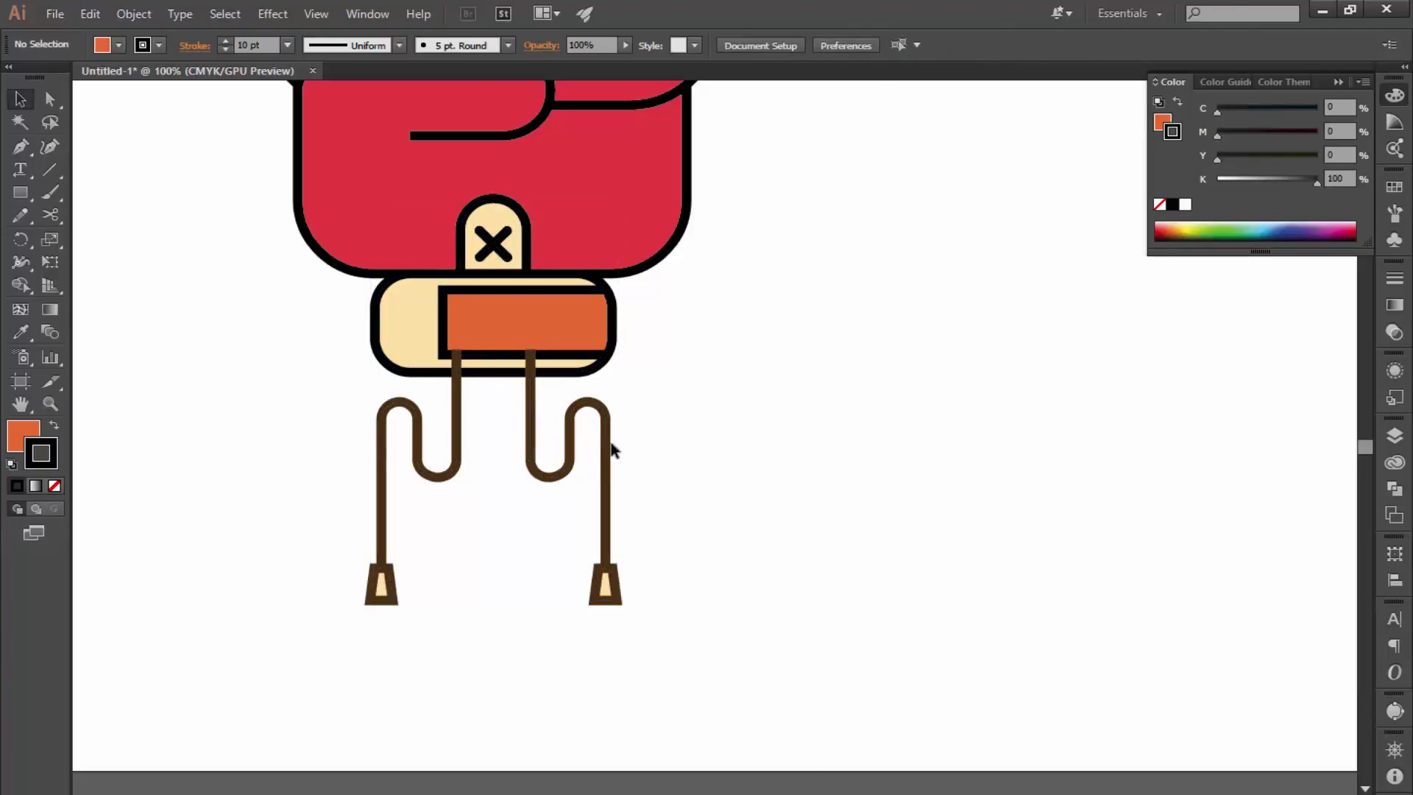
left_click(605, 367)
left_click(707, 432)
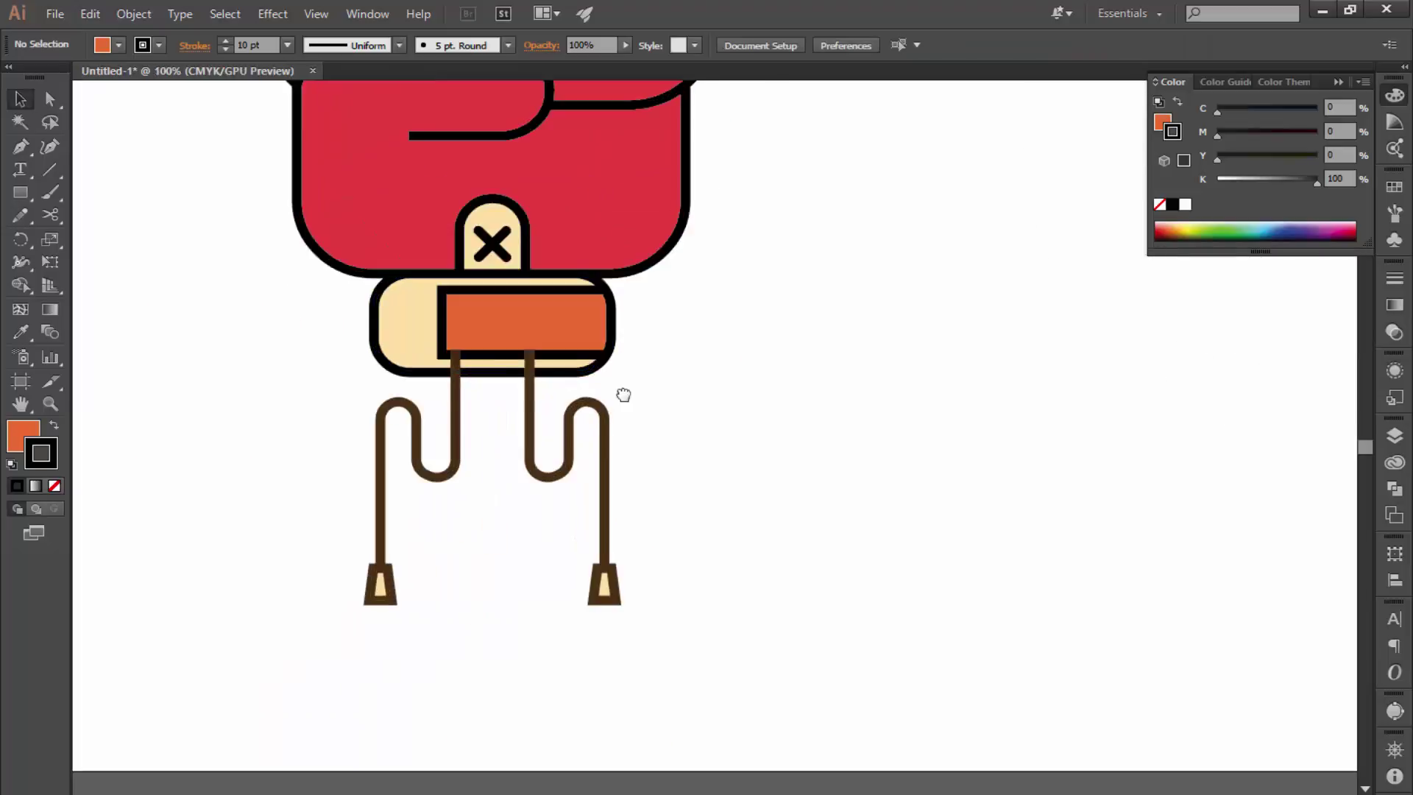
- Send the cords backward behind the bandage bar and zoom out to view the figure
scroll(703, 537, "up", 2)
right_click(676, 652)
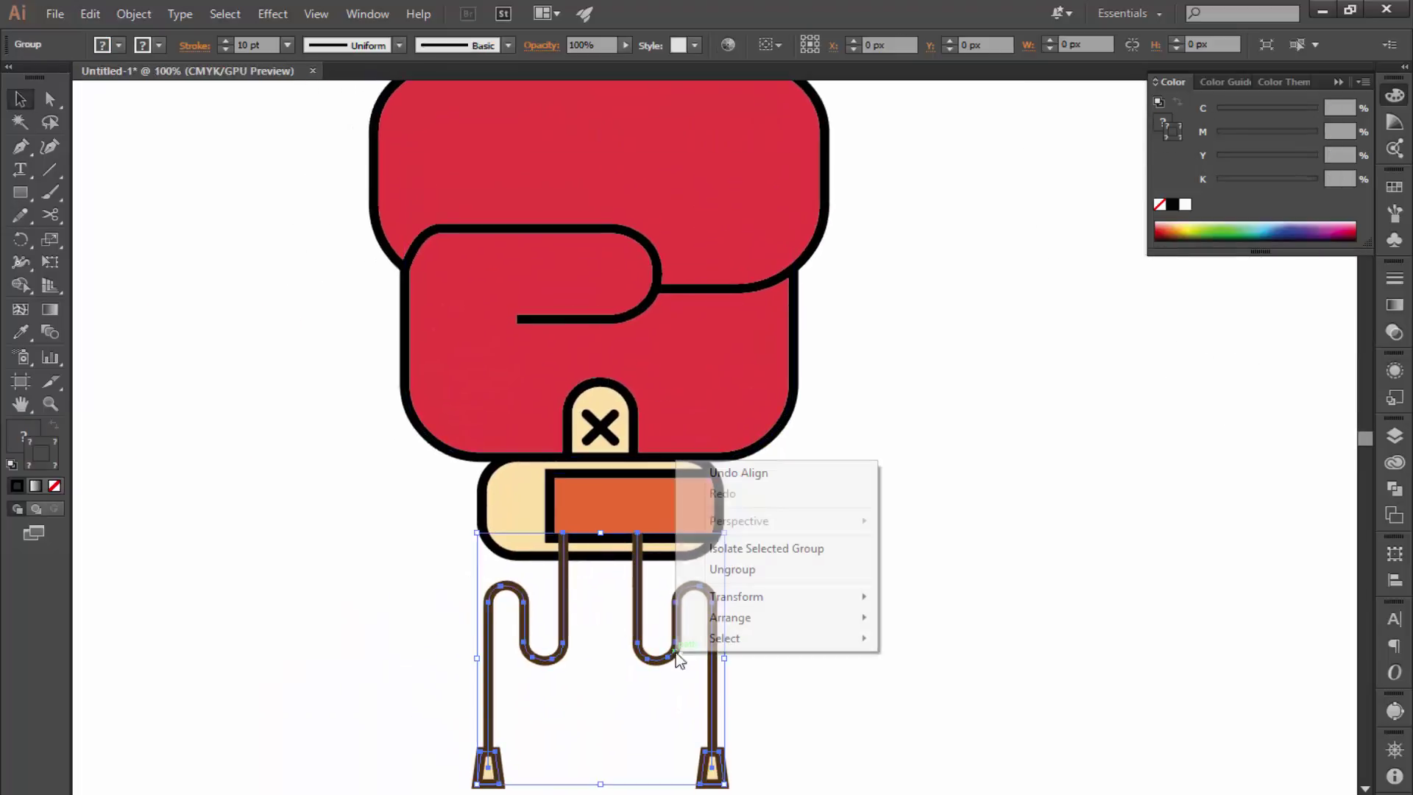
left_click(938, 662)
key("ctrl+minus")
key("ctrl+minus")
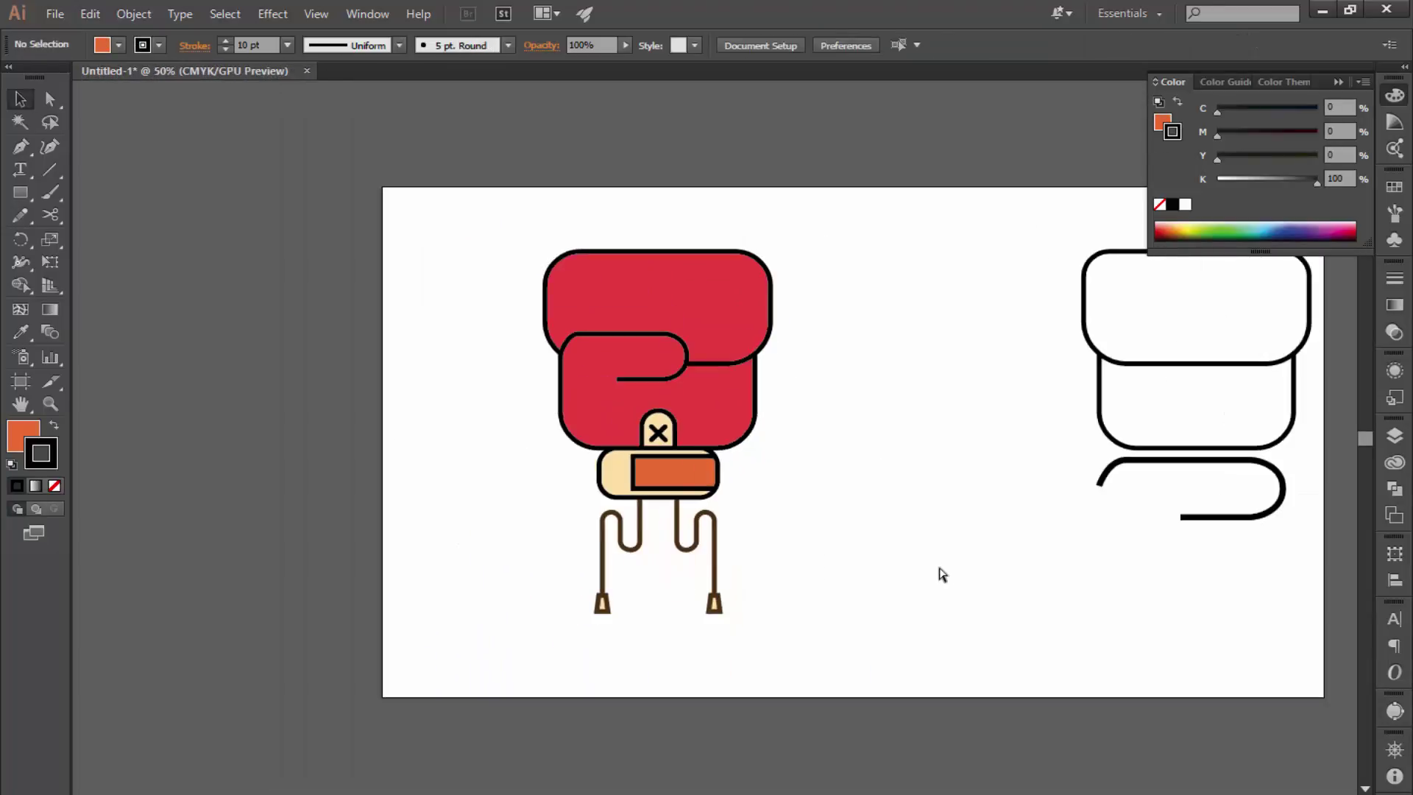
- Give the glove's fold line and top shape dark brown outlines
left_click(655, 377)
key("ctrl+plus")
key("ctrl+plus")
key("ctrl+plus")
key("ctrl+minus")
key("ctrl+minus")
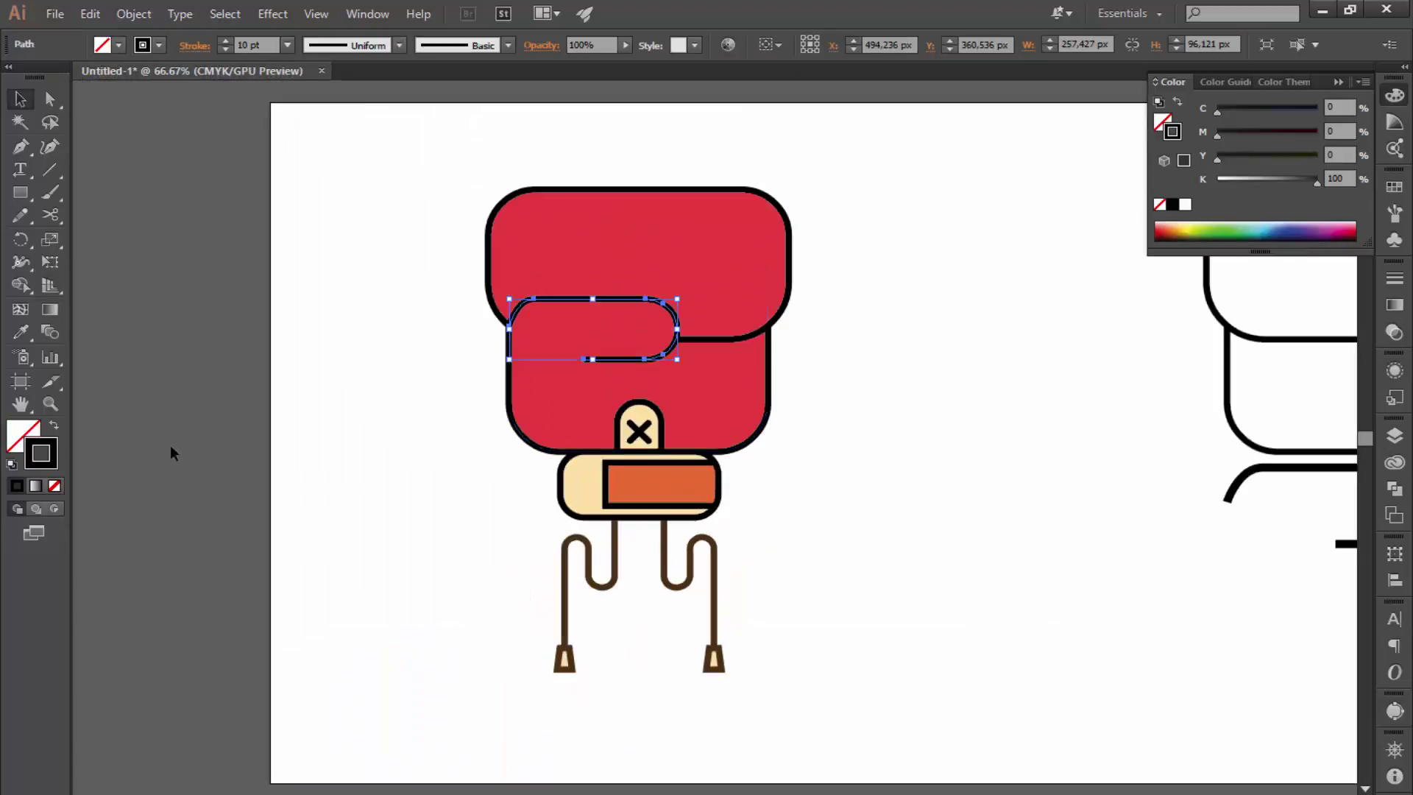
double_click(30, 467)
left_click(917, 273)
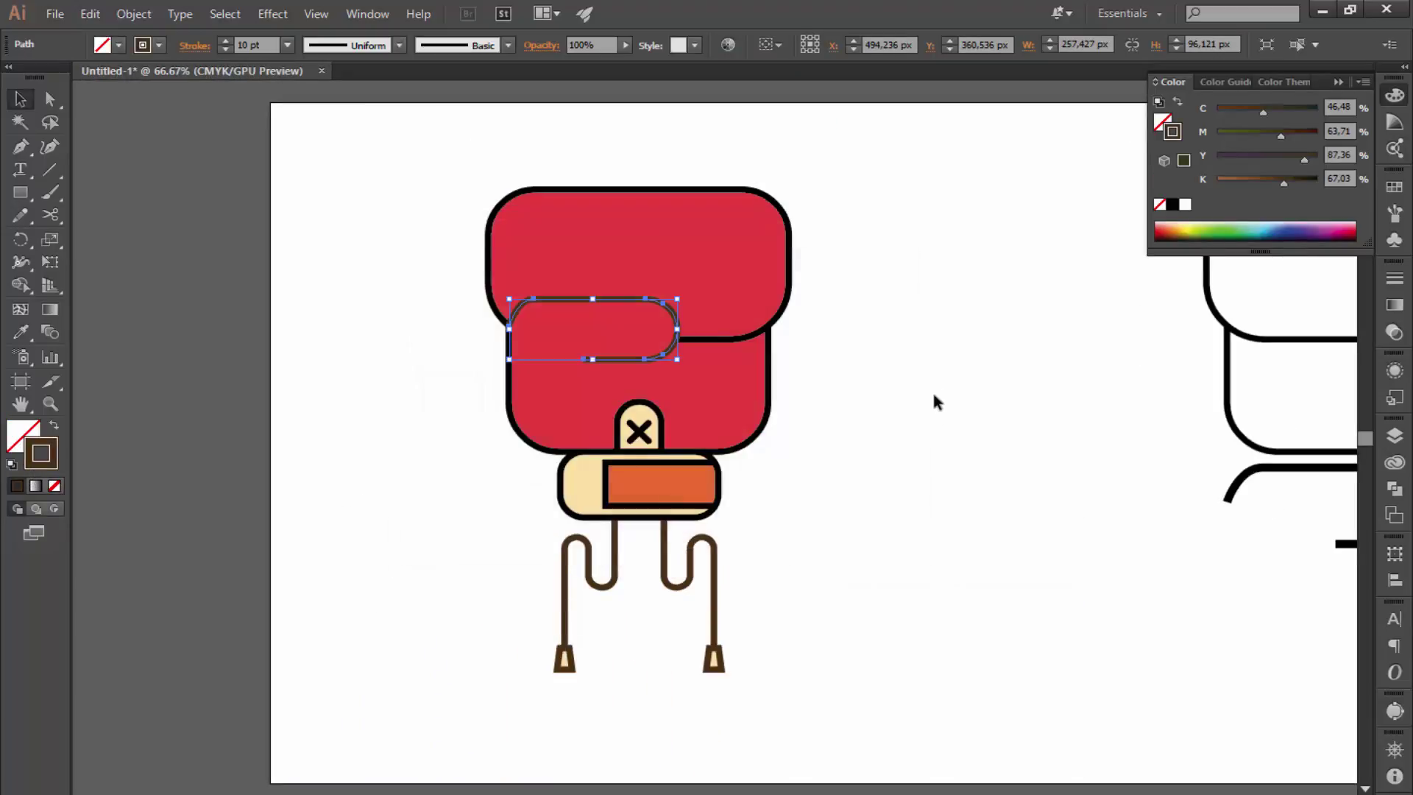
left_click(804, 429)
left_click(725, 337)
double_click(47, 460)
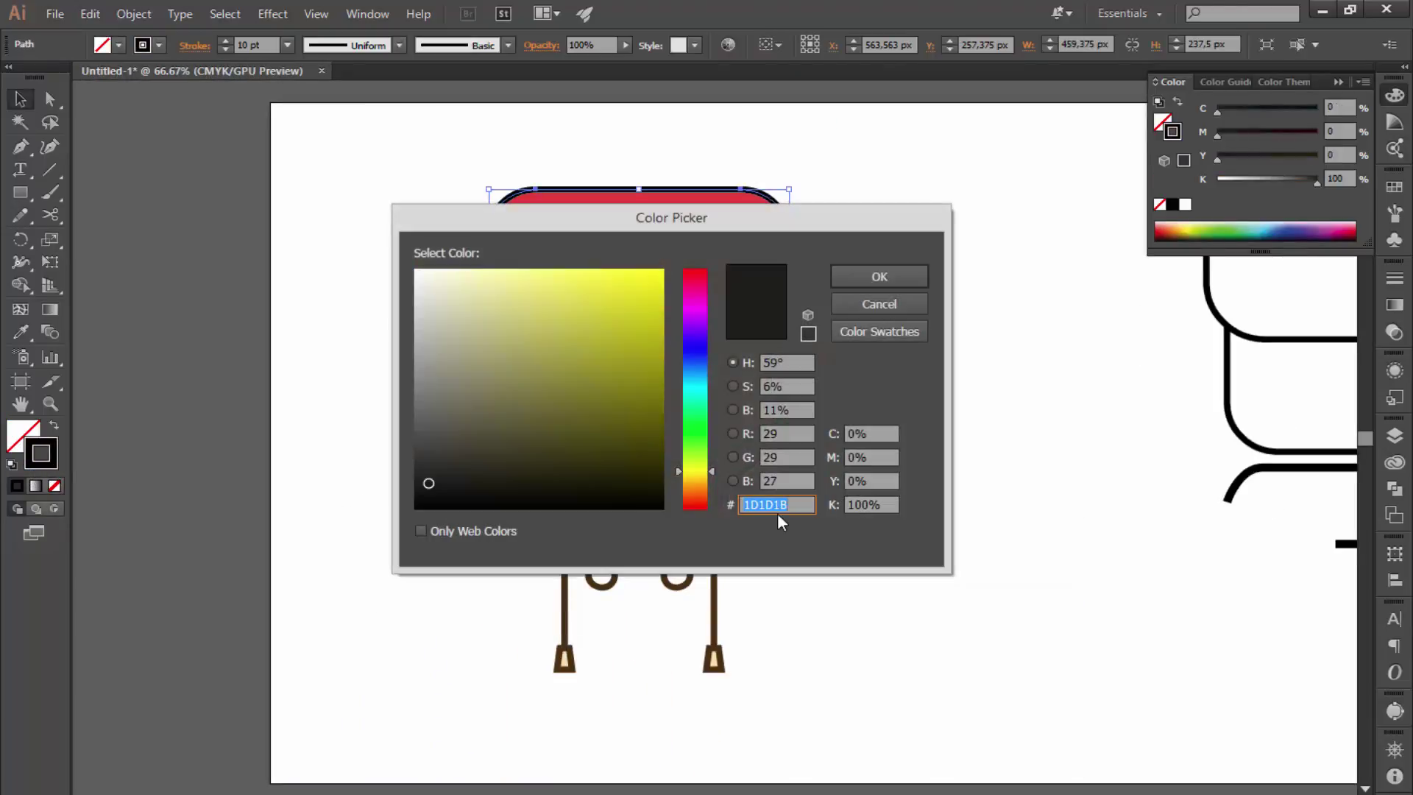
right_click(780, 505)
left_click(827, 561)
left_click(879, 276)
- Change the lower glove shape's outline to the dark brown hex code
left_click(767, 432)
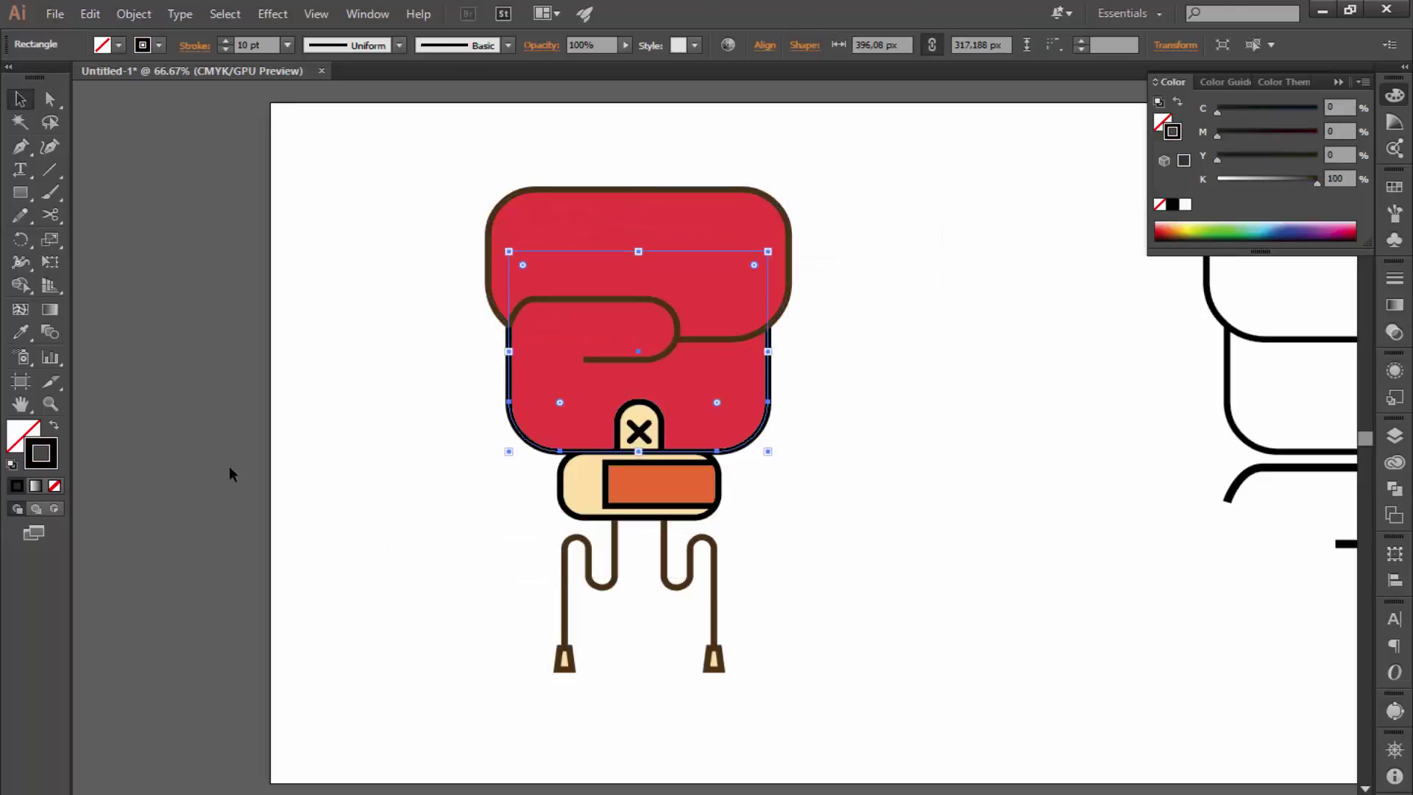
double_click(41, 453)
right_click(782, 502)
left_click(828, 561)
left_click(880, 276)
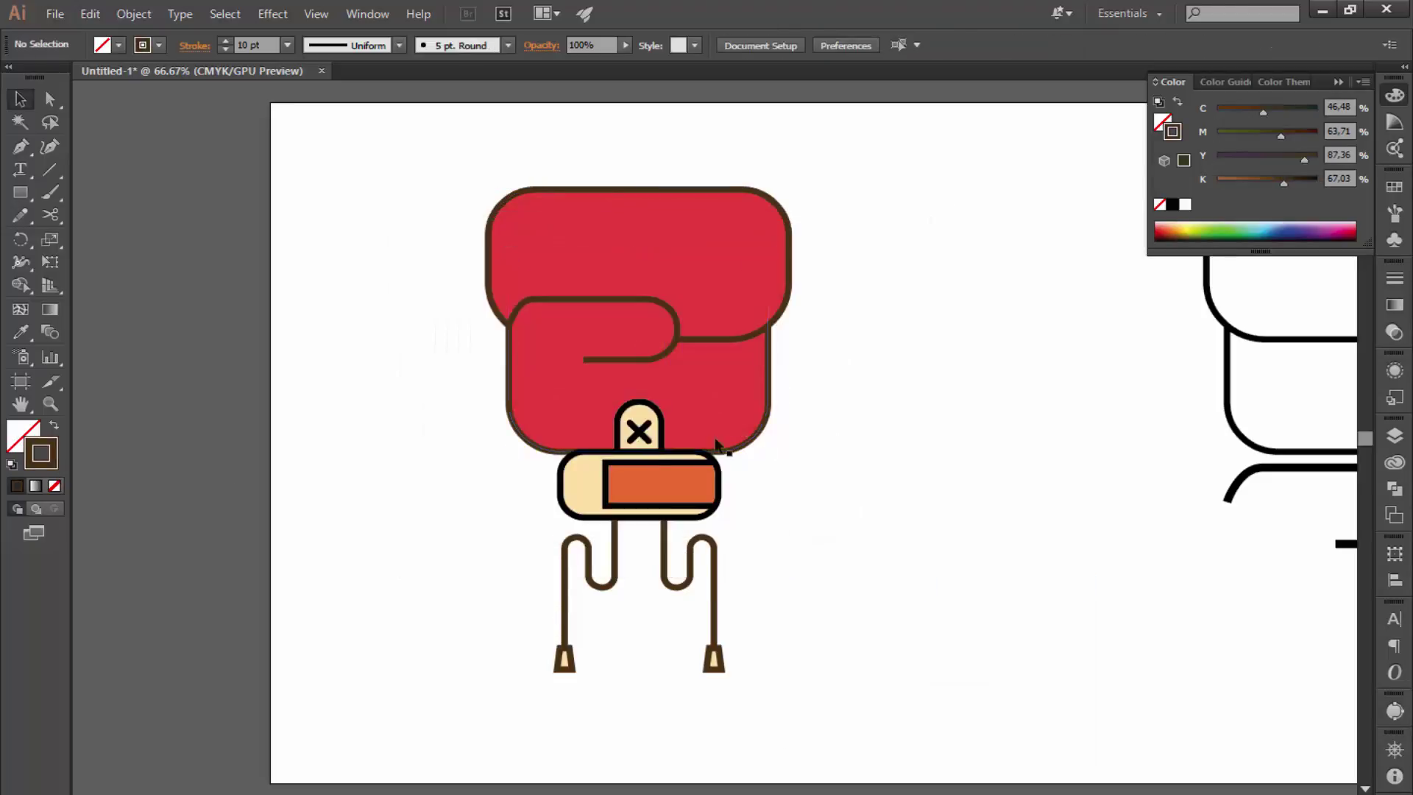
right_click(659, 480)
left_click(659, 486)
- Apply the dark brown outline to the bandage bar and the orange rectangle
left_click(581, 485)
double_click(40, 453)
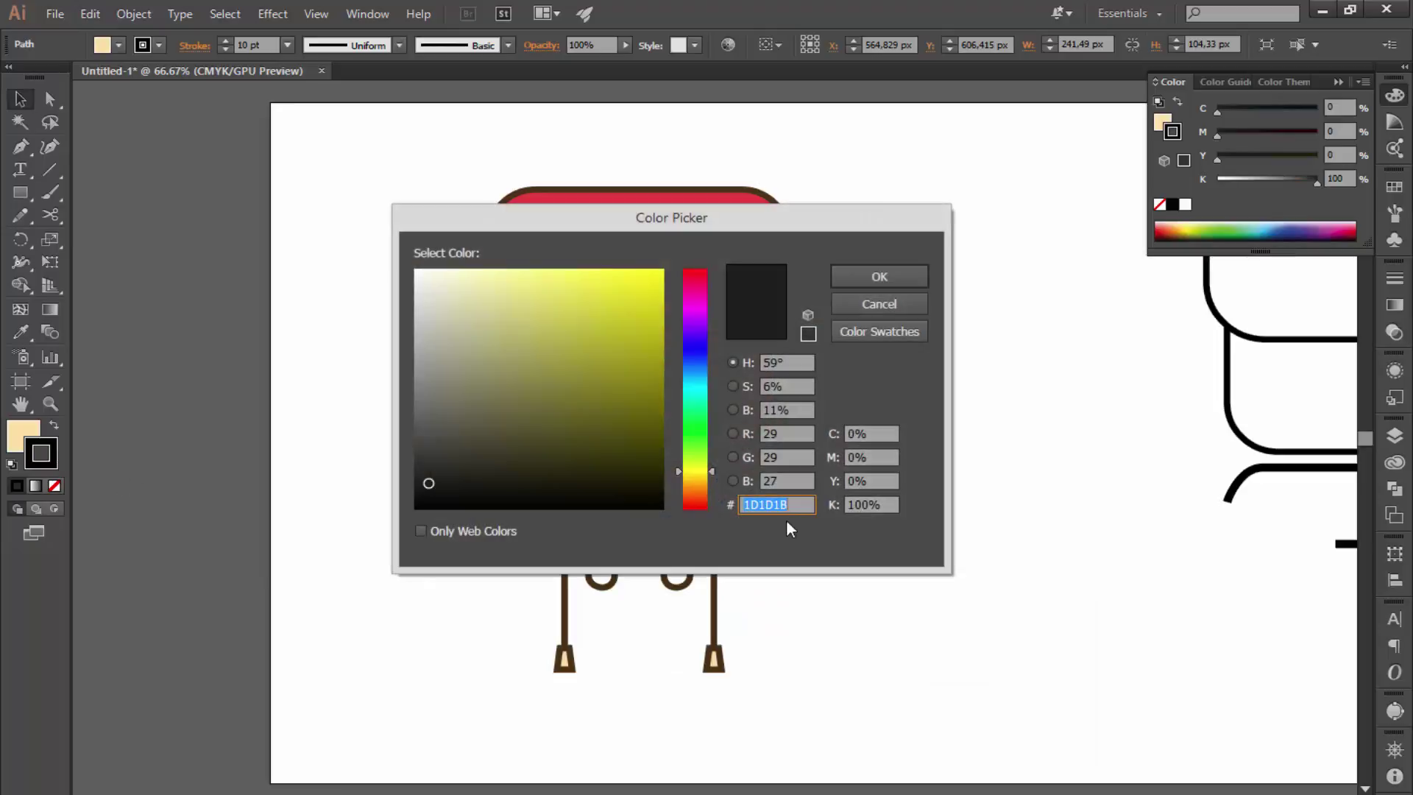
right_click(783, 506)
left_click(833, 568)
left_click(880, 276)
left_click(677, 511)
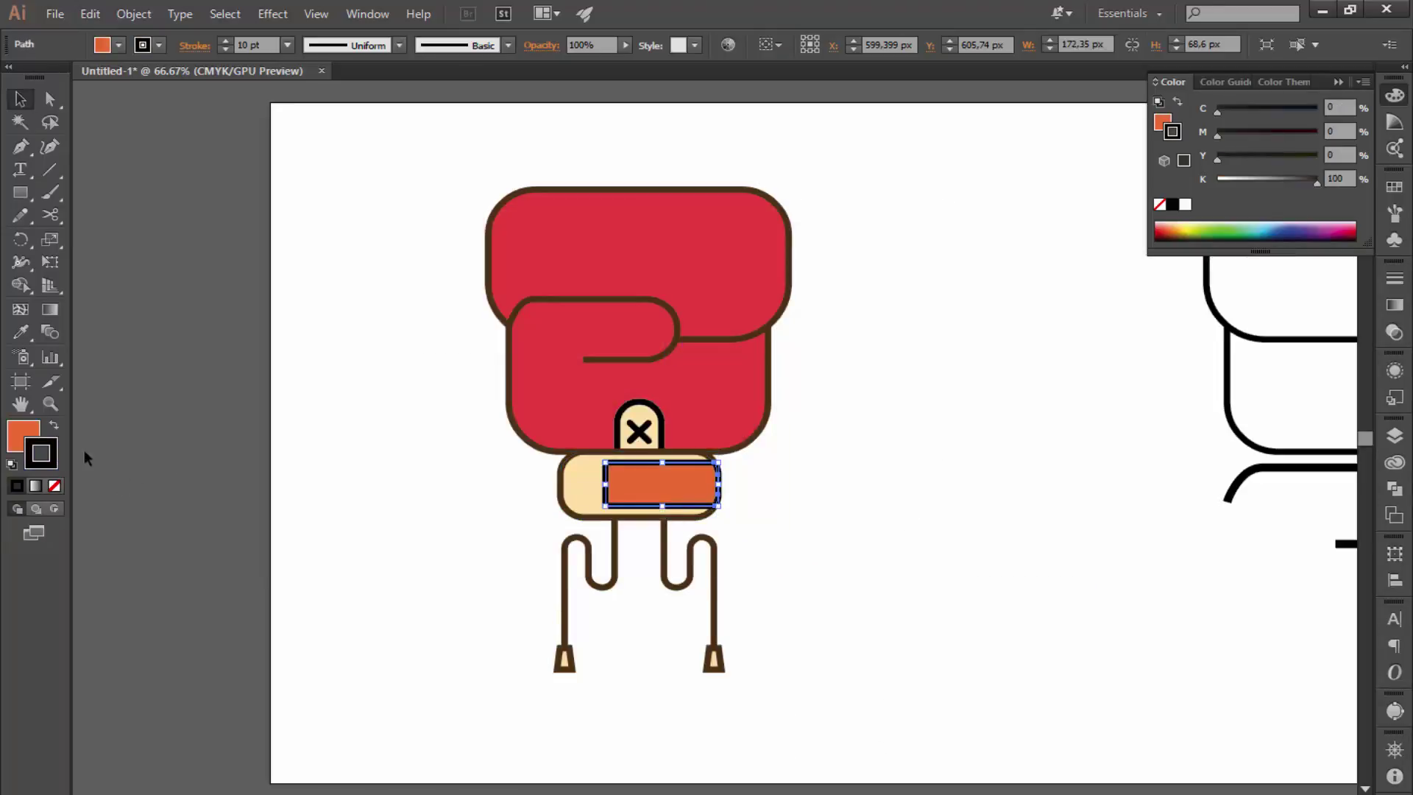
double_click(40, 453)
right_click(755, 502)
left_click(817, 588)
left_click(880, 276)
- Switch the X mark's outline to dark brown and zoom out to the artboard
left_click(637, 435)
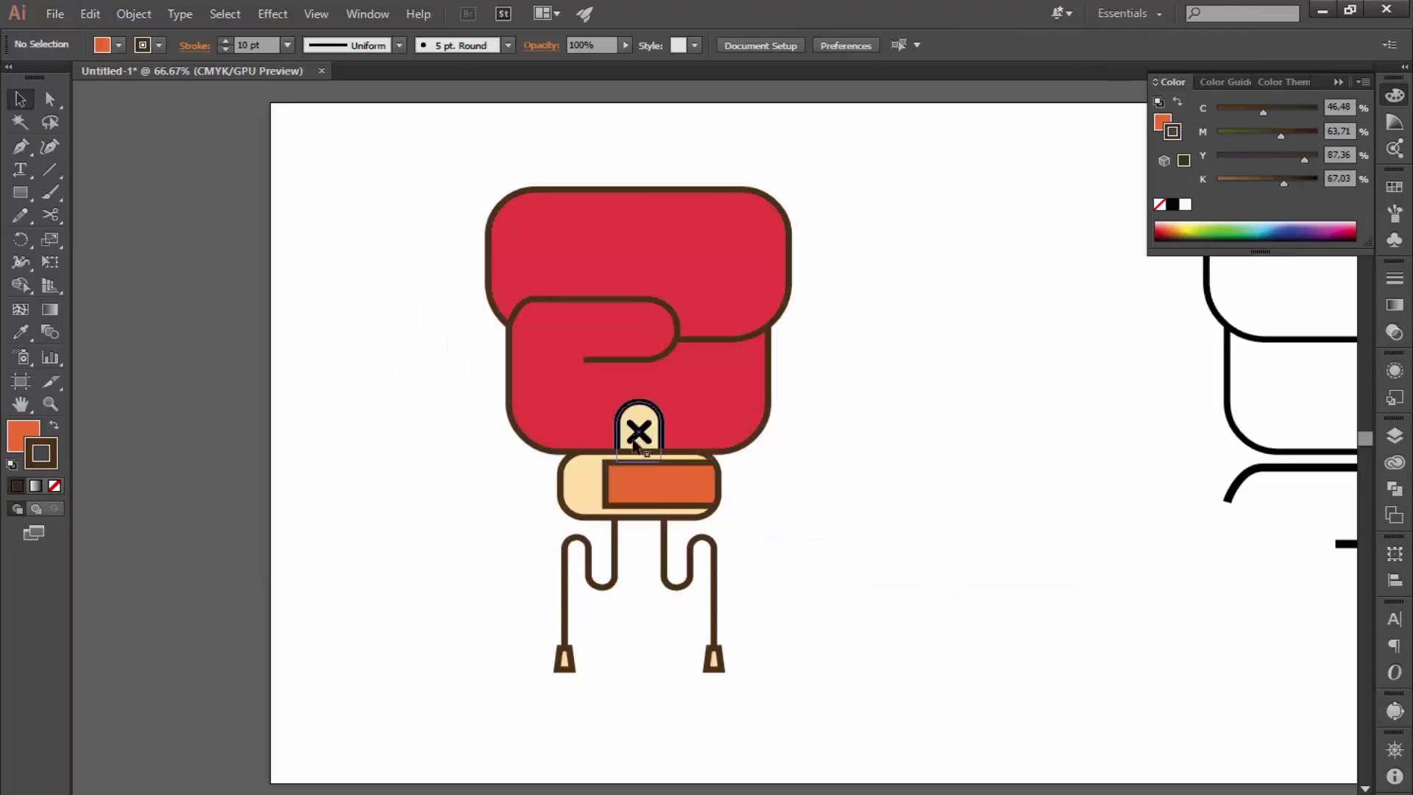
right_click(637, 444)
double_click(40, 452)
right_click(756, 501)
left_click(817, 589)
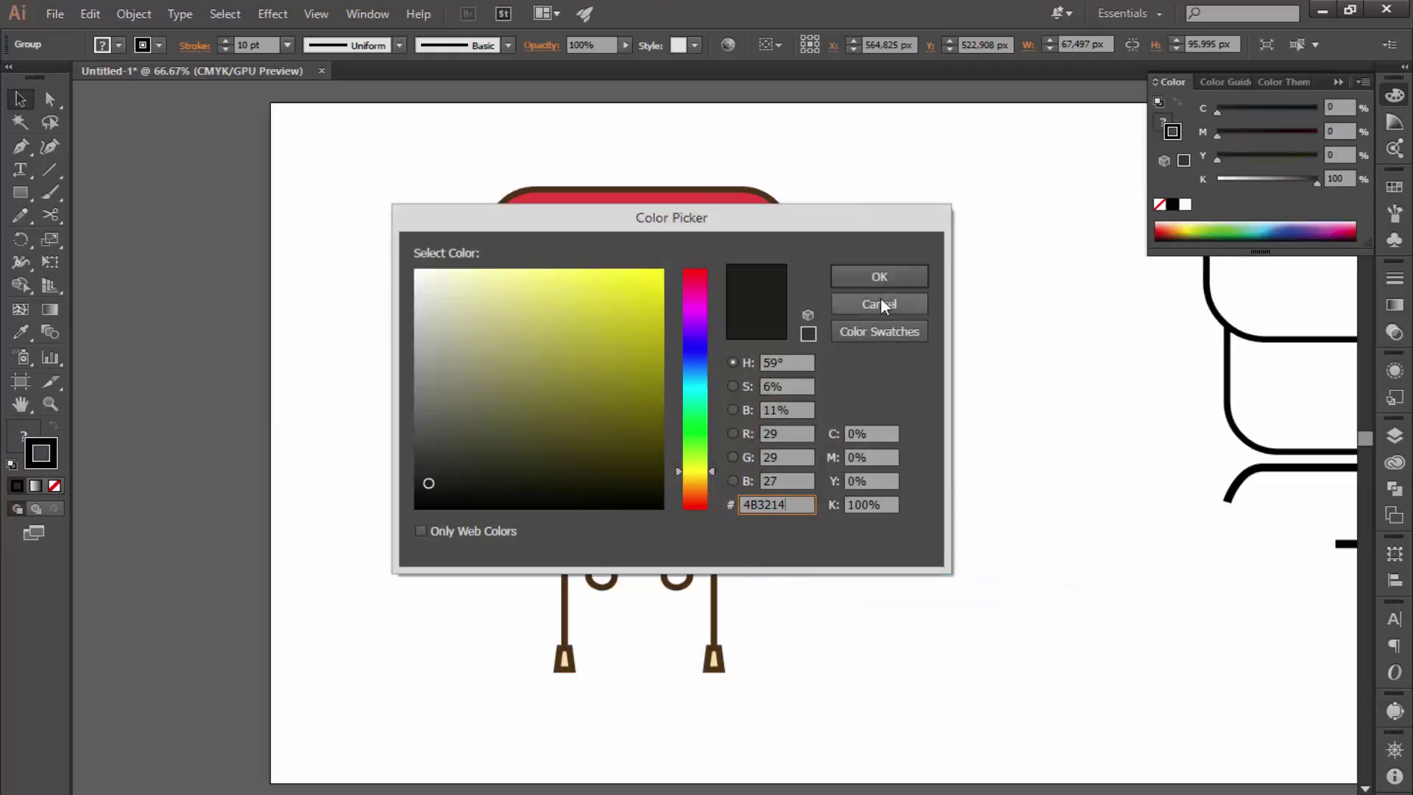
left_click(880, 276)
left_click(900, 365)
key("ctrl+minus")
key("ctrl+minus")
- Refill the glove with a darker crimson from a pasted hex code
left_click(728, 327)
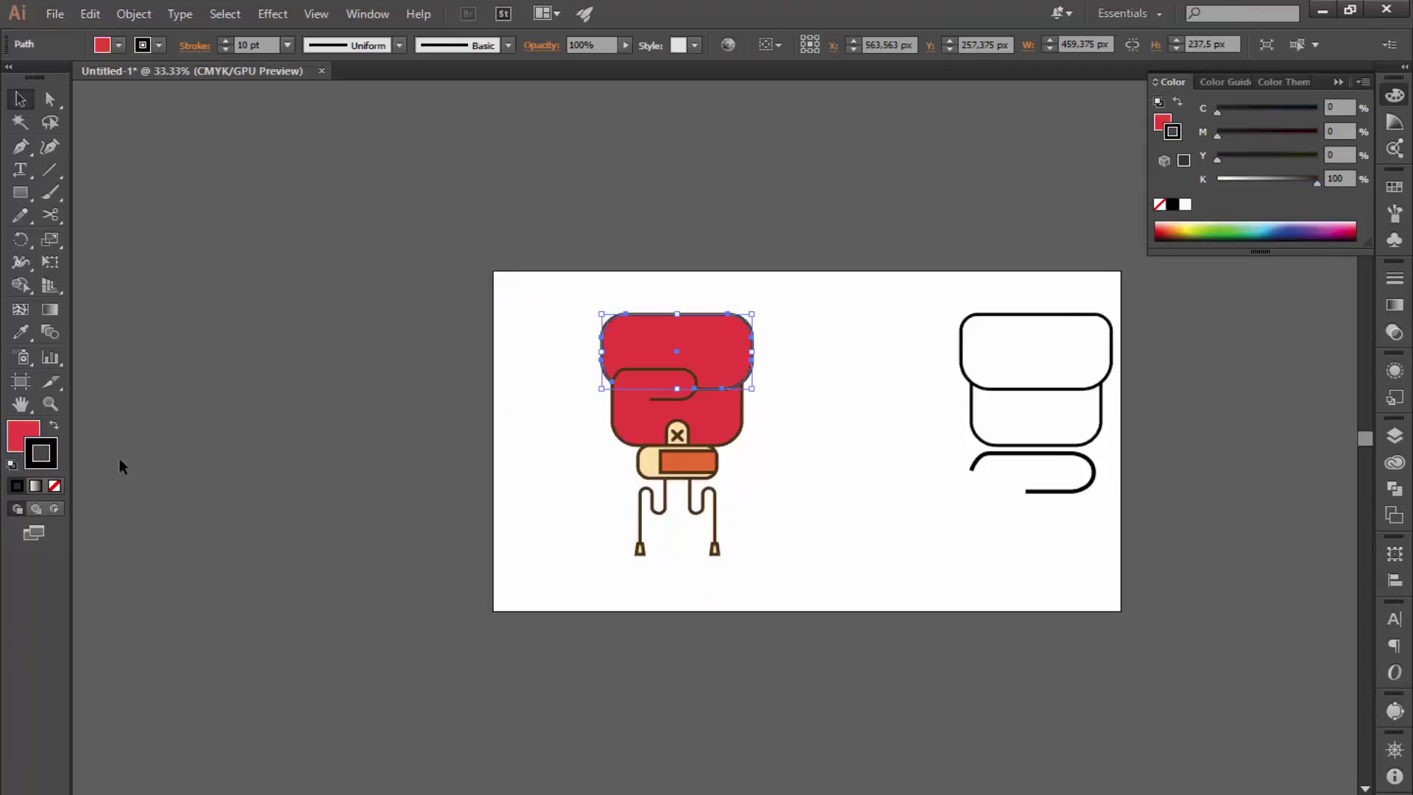
double_click(30, 440)
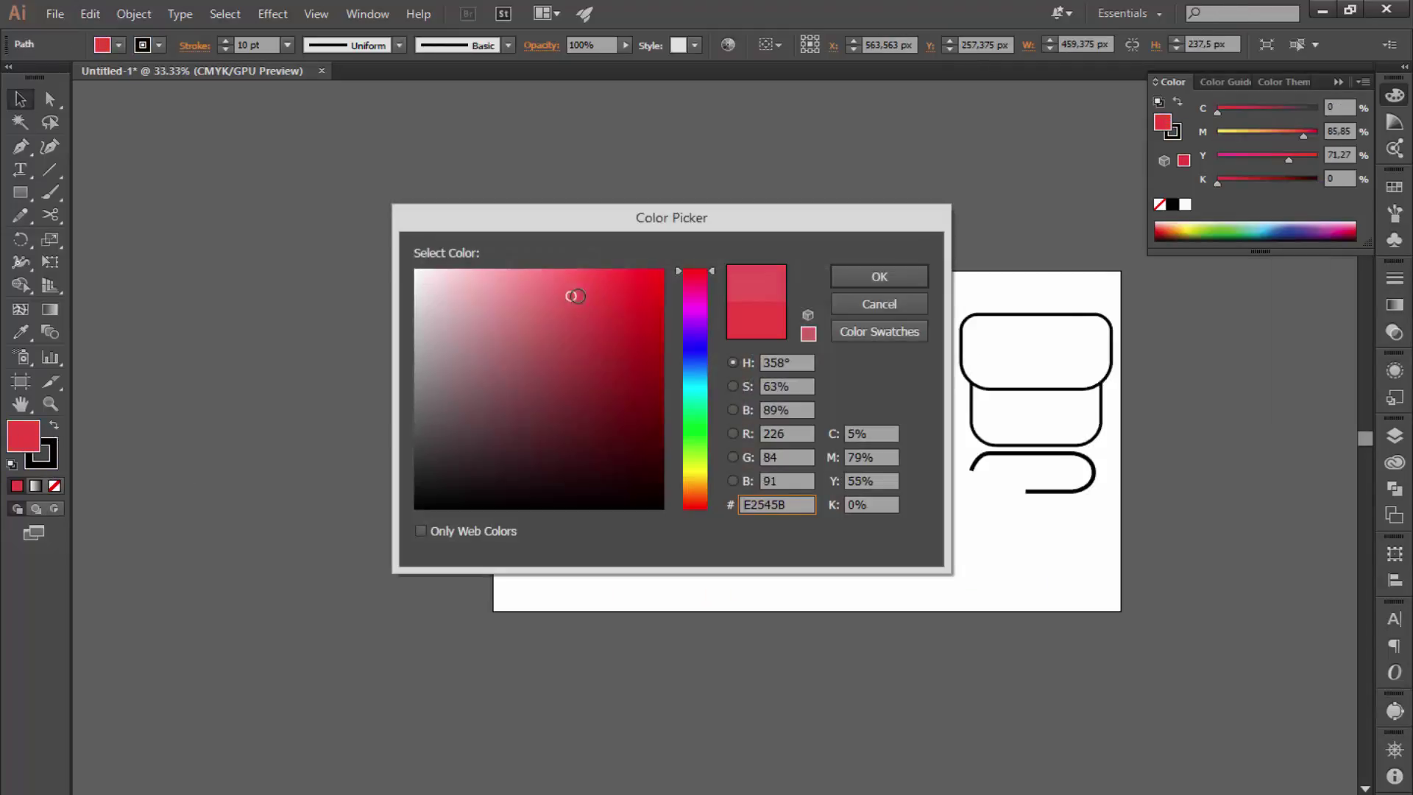
type("C94148")
left_click(879, 276)
left_click(711, 423)
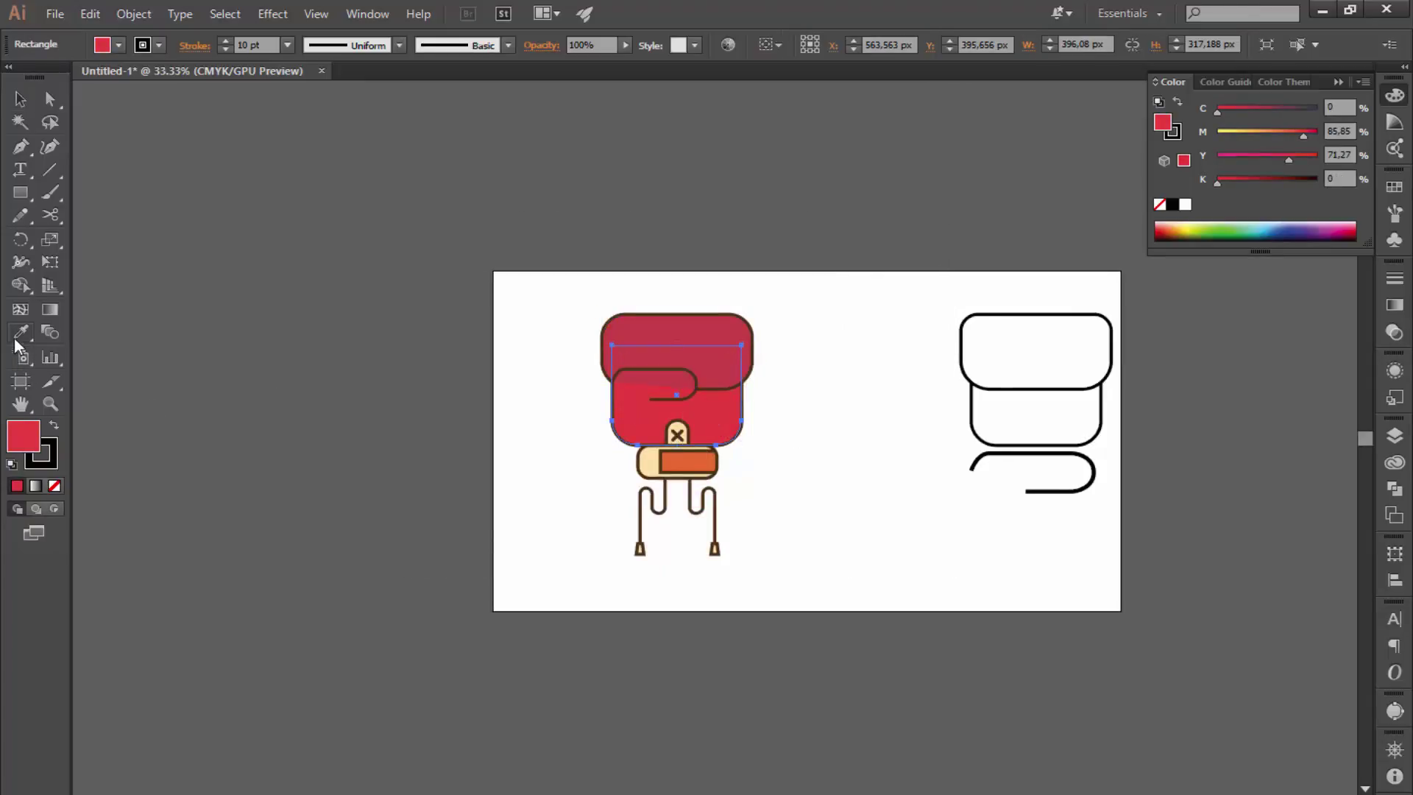
key("ctrl+shift+a")
key("ctrl+plus")
key("ctrl+plus")
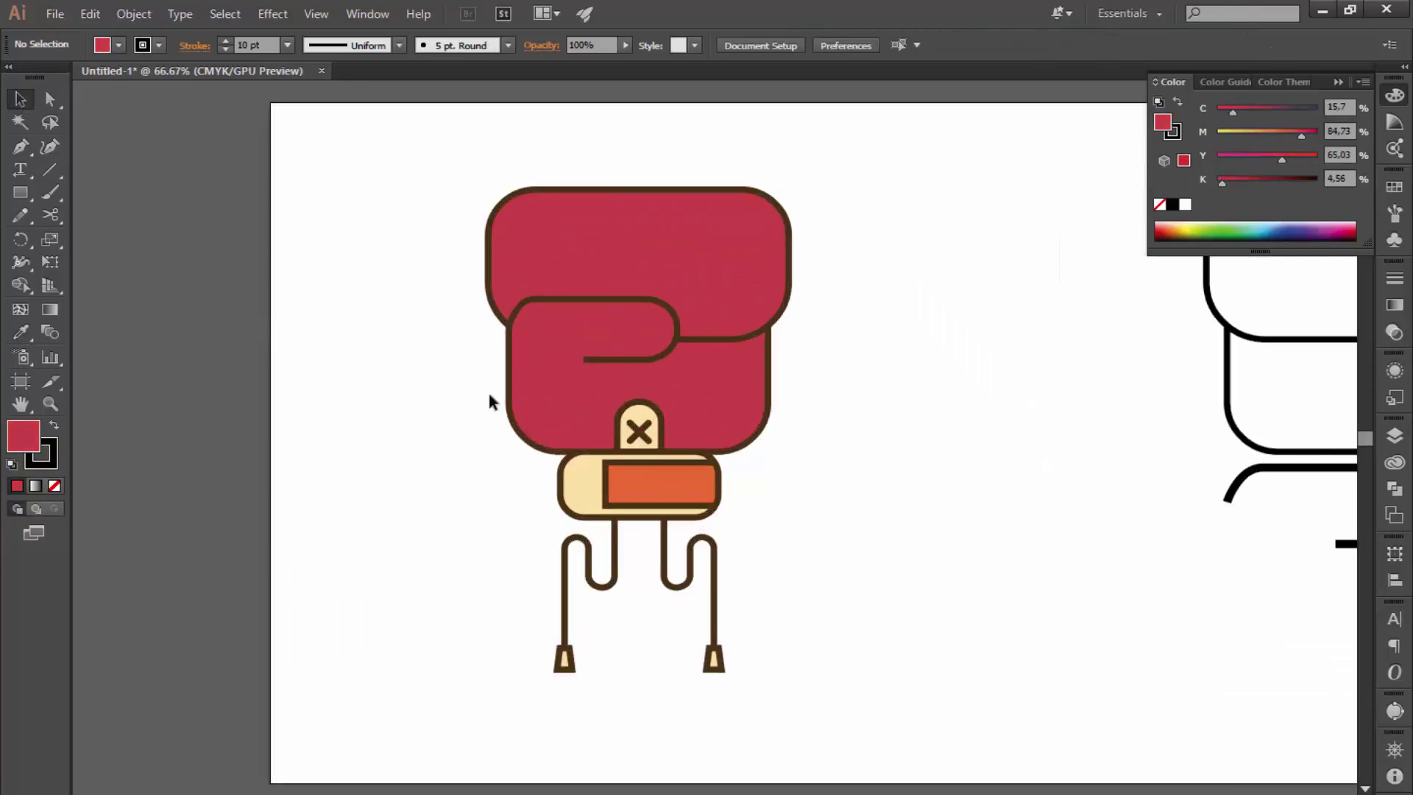
- Show the Layers panel and inspect the glove on the canvas
left_click(1394, 436)
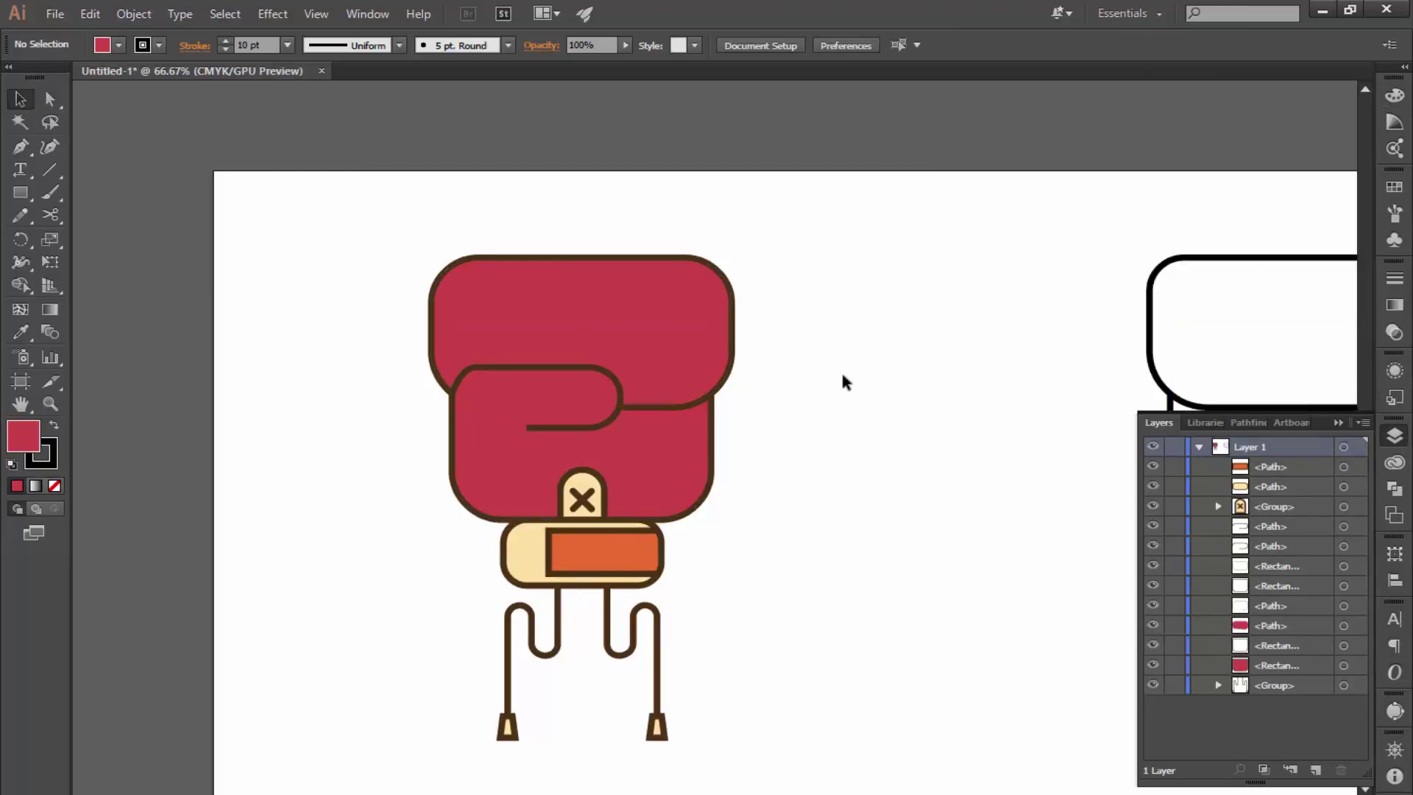
scroll(727, 303, "up", 3)
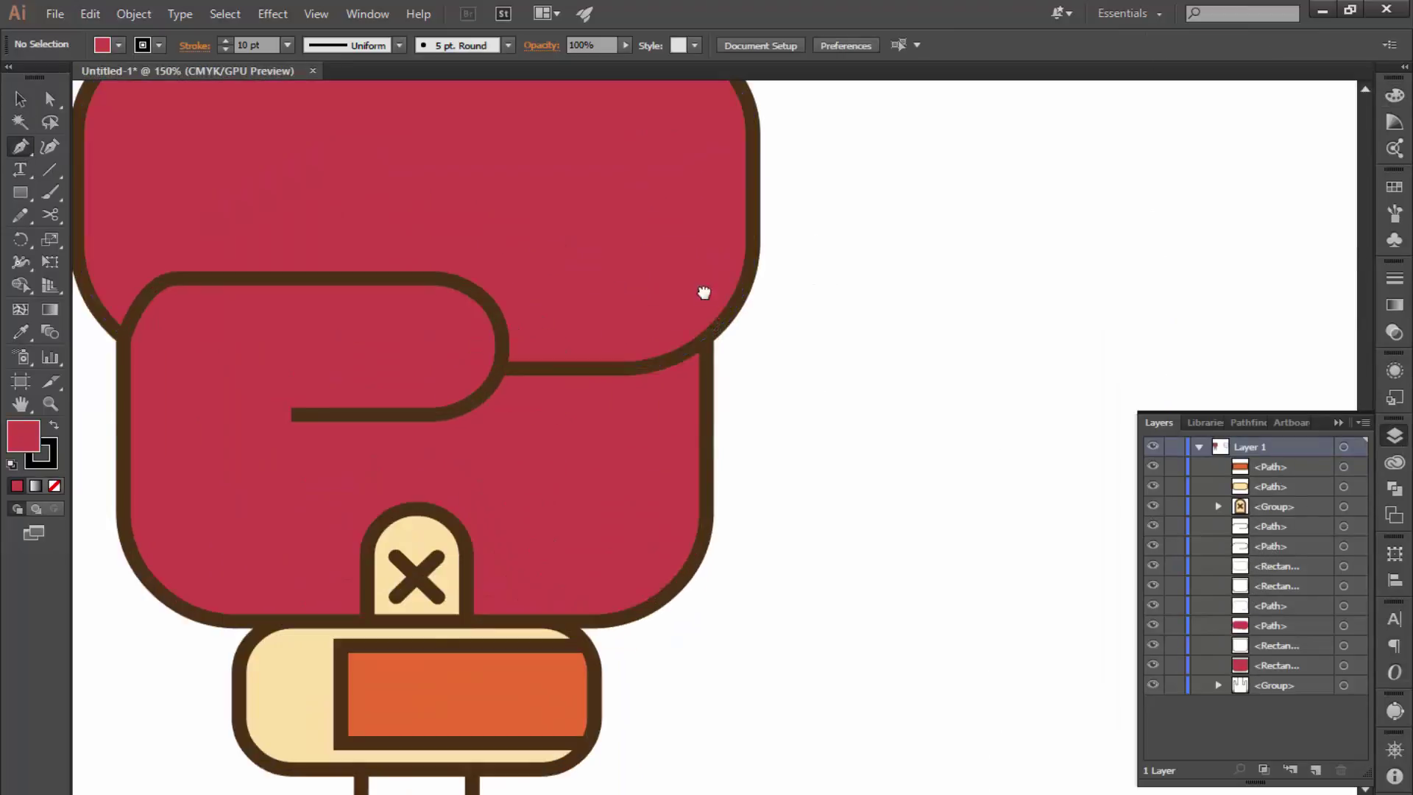
left_click_drag(704, 291, 786, 442)
scroll(786, 441, "down", 3)
left_click(701, 429)
- Undo the stray pen point and clear the selection
key("ctrl+z")
key("v")
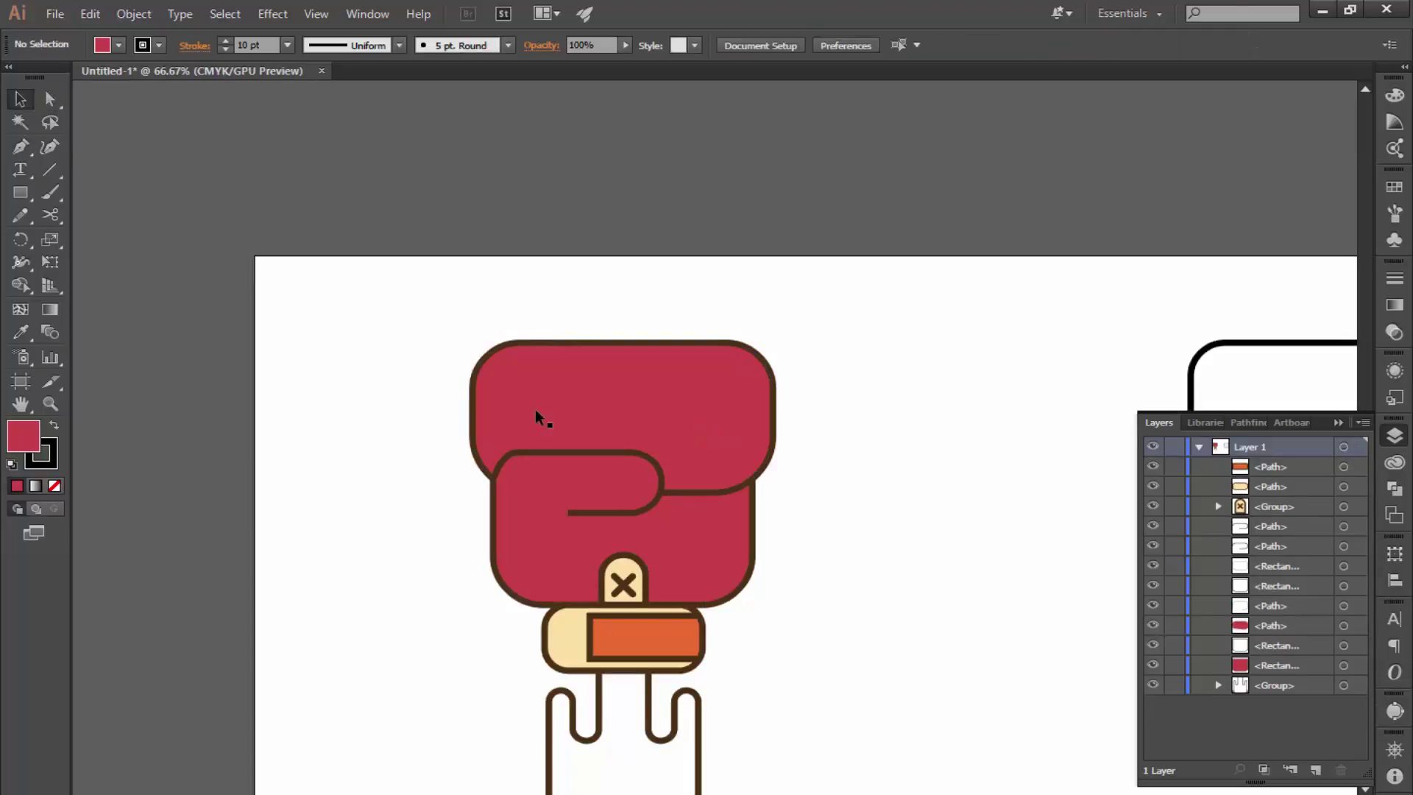
left_click(550, 402)
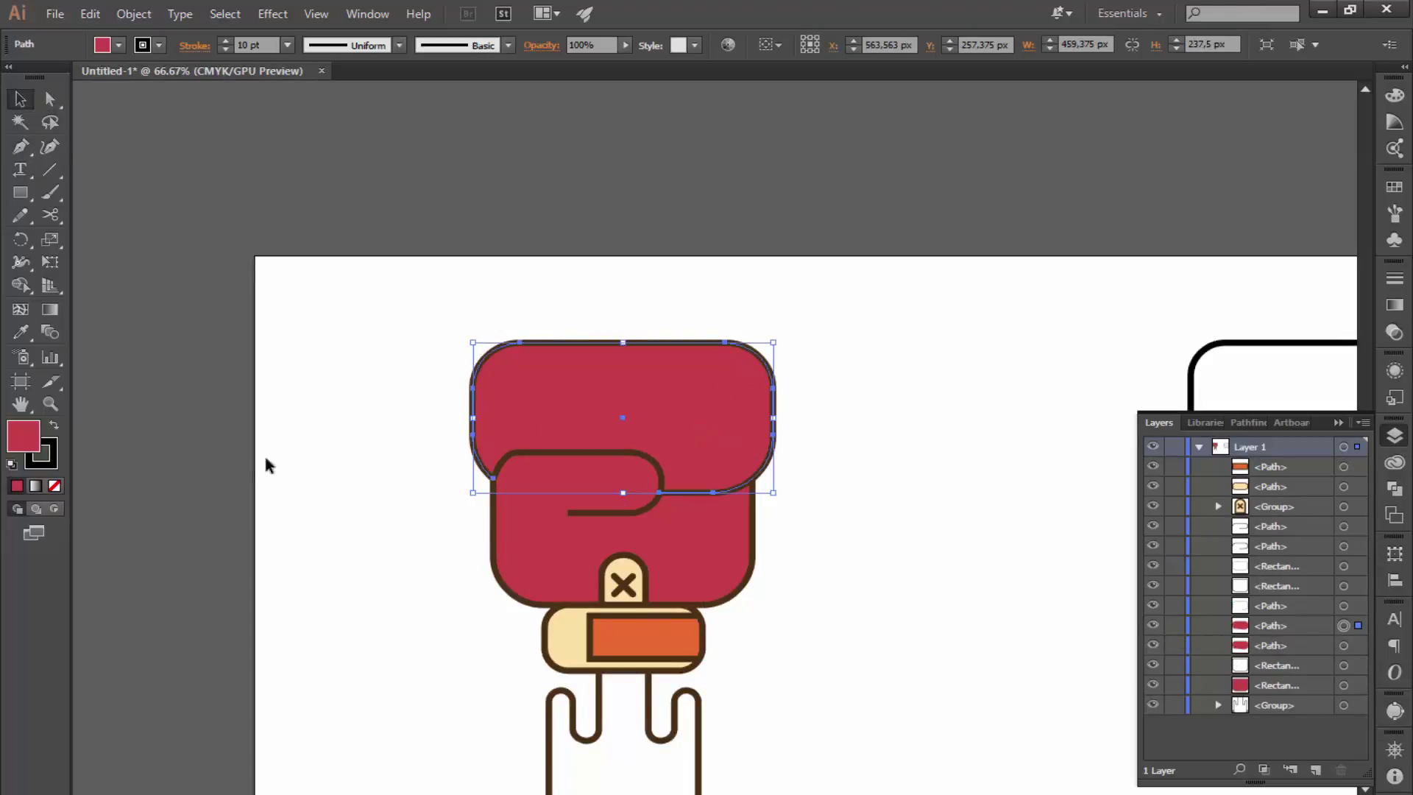
left_click(116, 492)
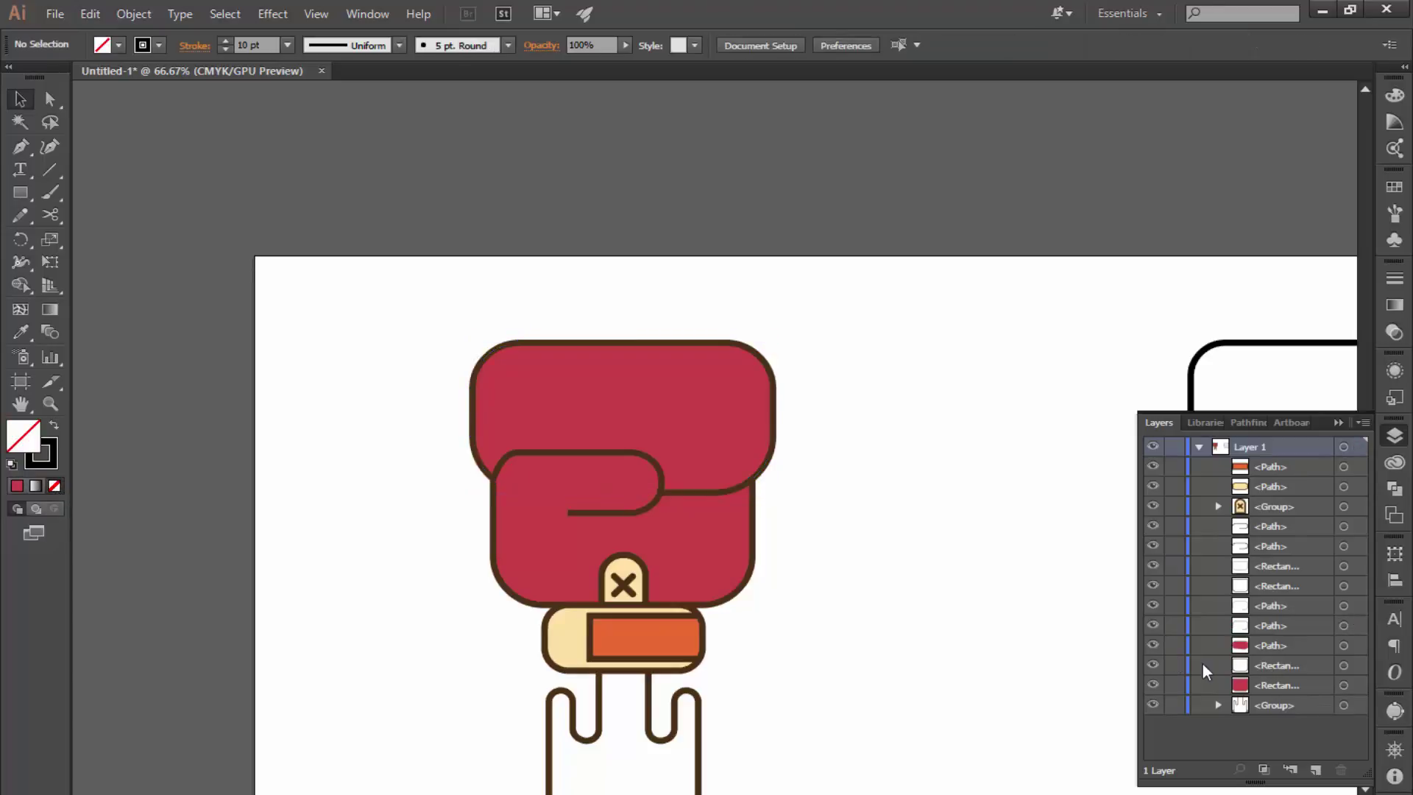
- Pen a closed four-sided shape curving down the glove's right edge and jutting beyond it
left_click(20, 146)
scroll(757, 390, "up", 2)
scroll(757, 381, "down", 1)
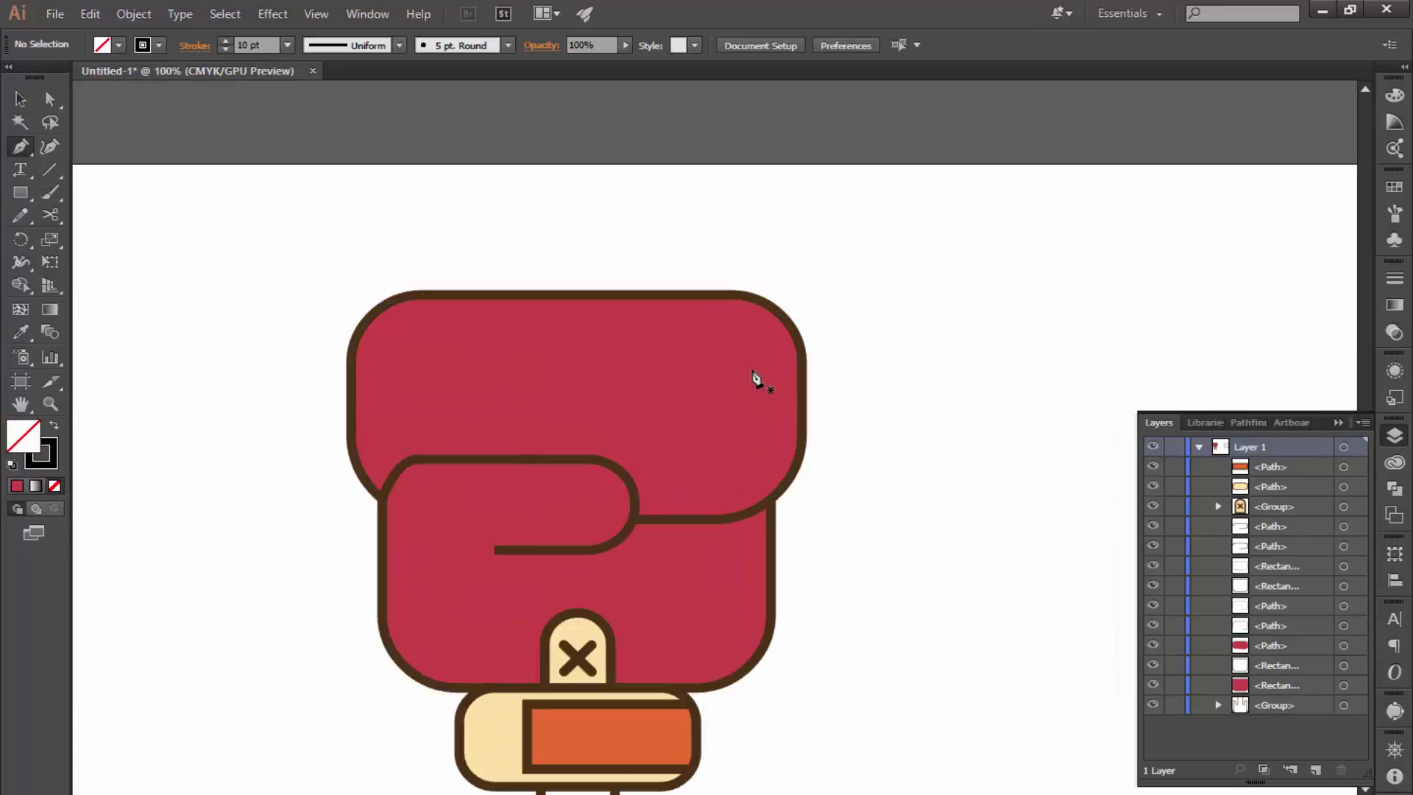
left_click(716, 295)
left_click_drag(758, 410, 768, 432)
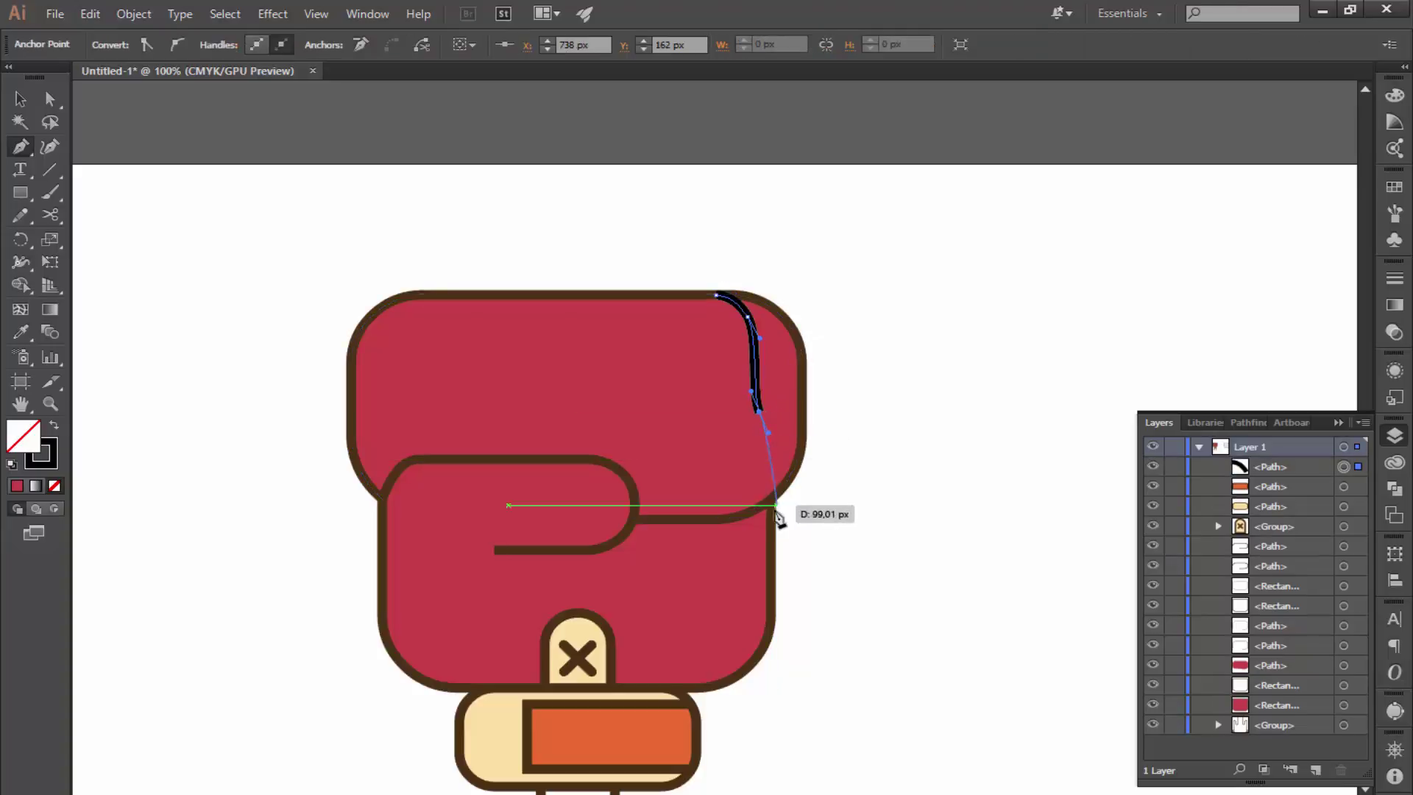
left_click_drag(748, 511, 781, 544)
left_click(879, 575)
left_click(943, 332)
left_click(747, 221)
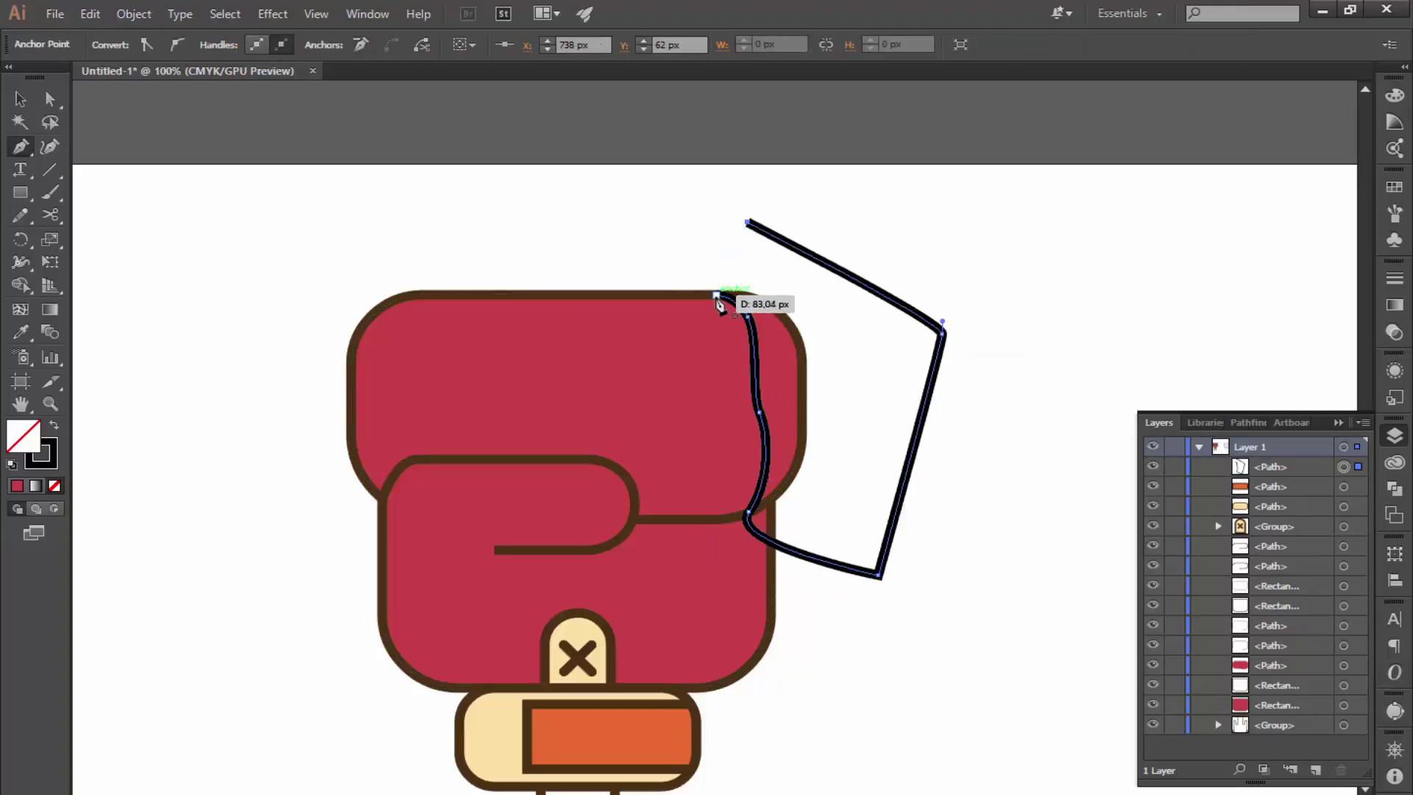
left_click(716, 295)
key("v")
- Try Shape Builder on the glove and new shape, undo it, then reselect the glove
left_click(471, 301, "shift")
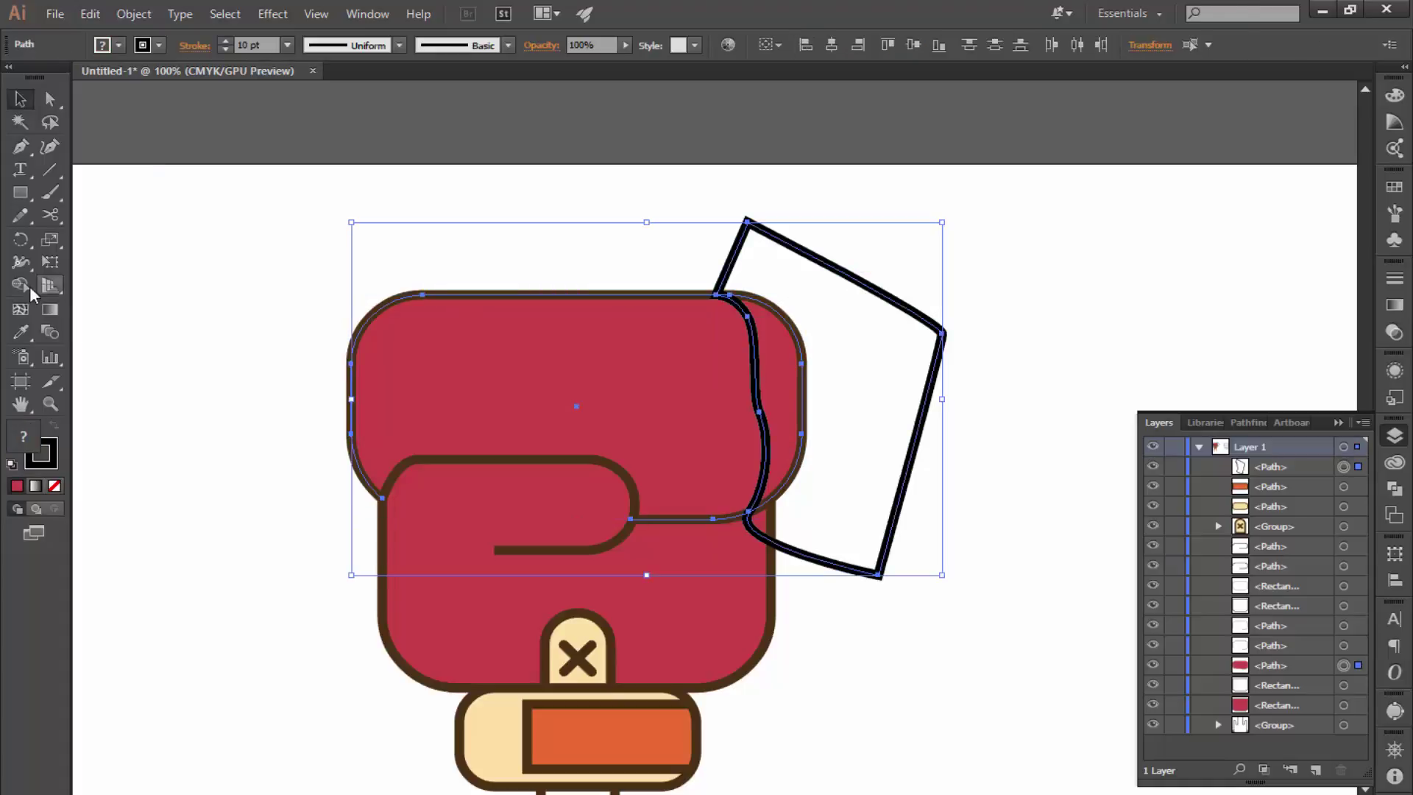
left_click(32, 294)
left_click(838, 369, "alt")
key("ctrl+z")
left_click(725, 261)
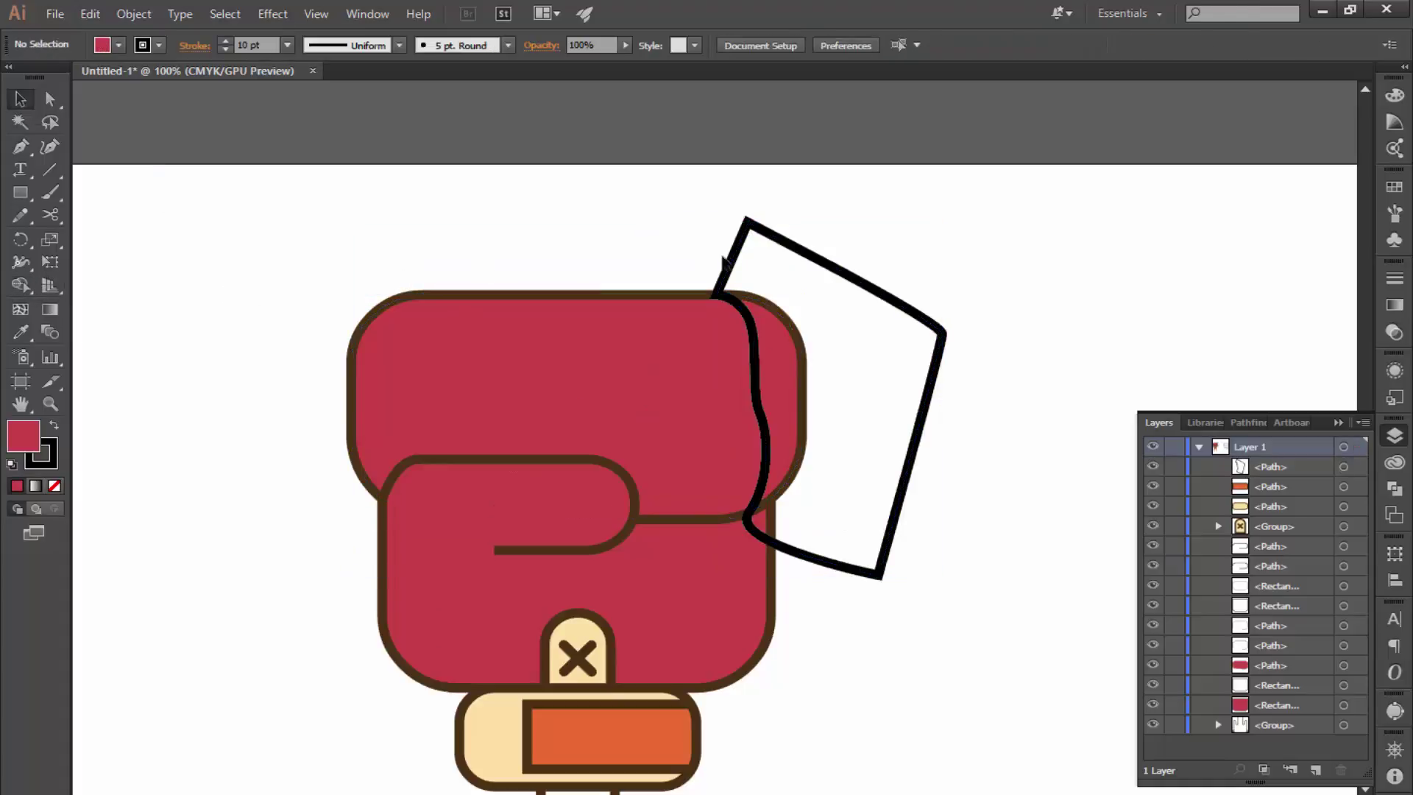
left_click_drag(574, 237, 517, 574)
key("ctrl+minus")
- Group the glove parts and test Shape Builder on the outline overlap, undoing it
left_click(478, 296)
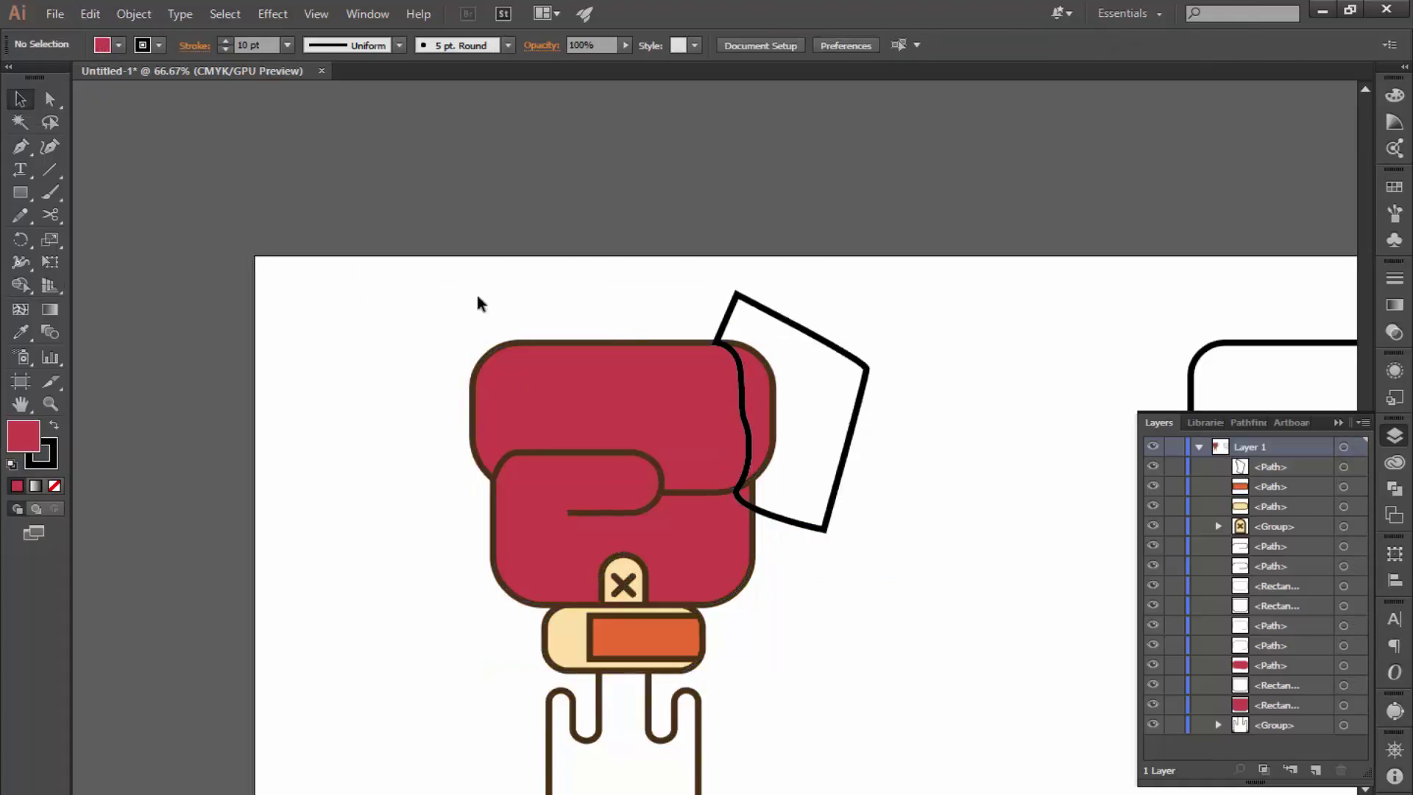
left_click_drag(679, 786, 679, 782)
key("ctrl+g")
left_click(846, 442, "shift")
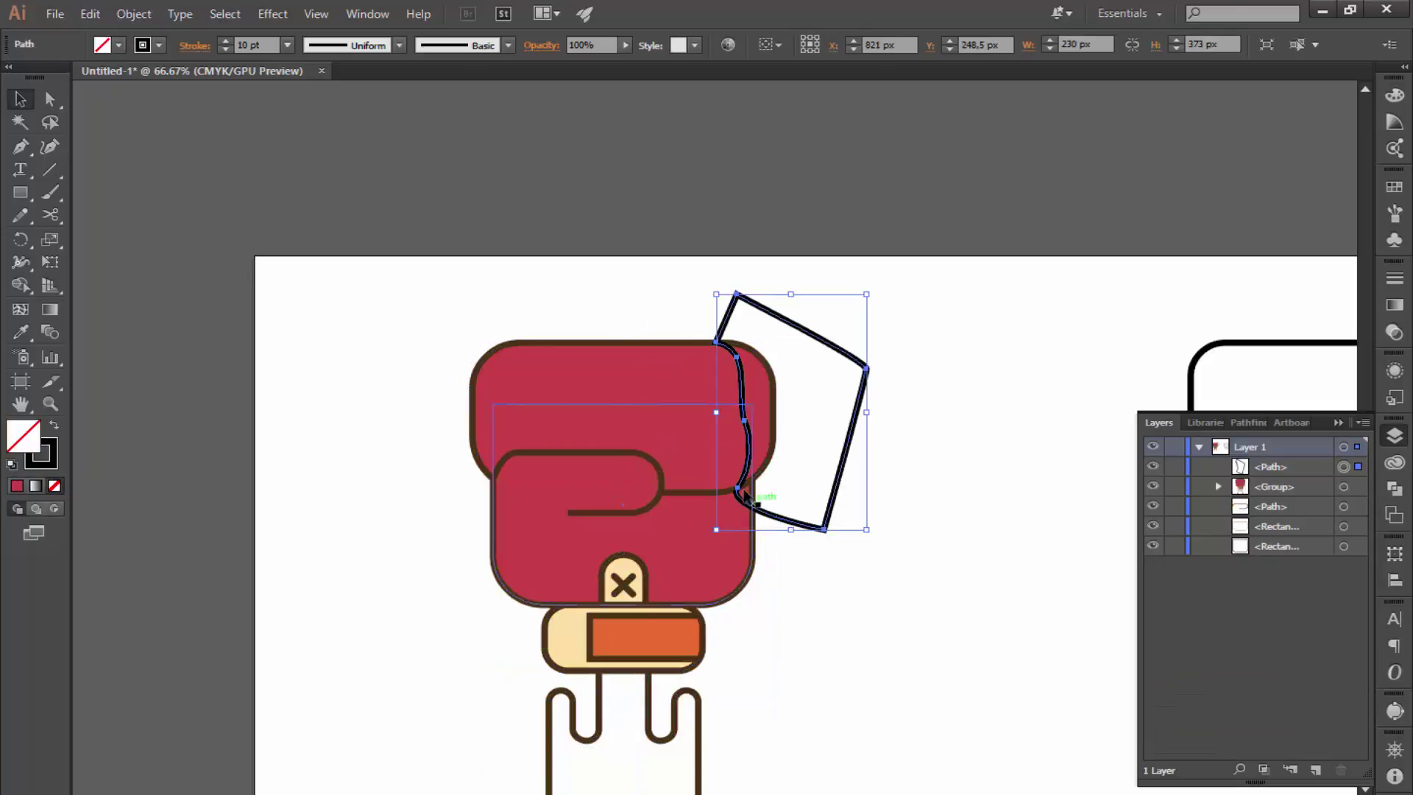
left_click(21, 286)
left_click(817, 485, "alt")
key("ctrl+z")
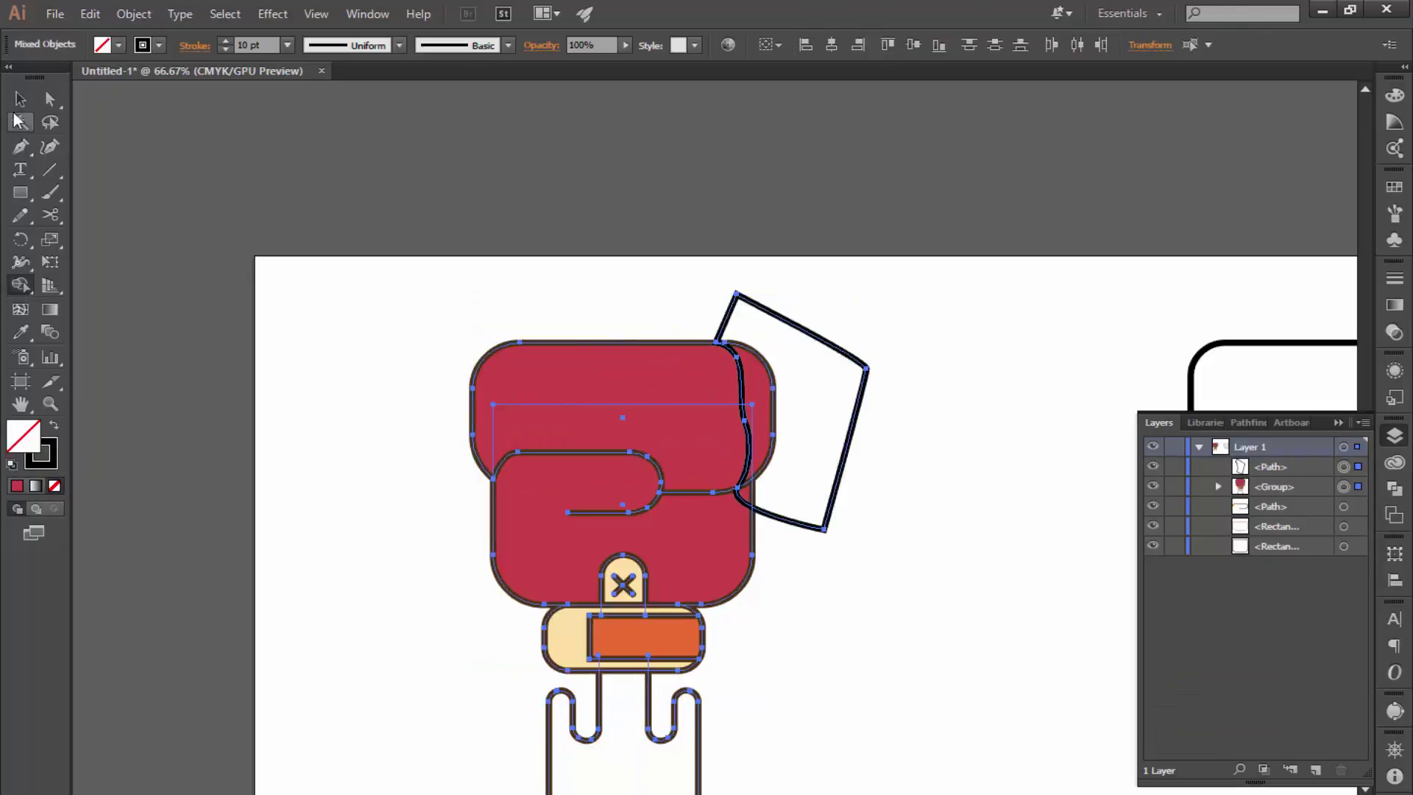
left_click(297, 286)
- Duplicate the robot left of the artboard, ungroup it, and move its glove paths over
key("ctrl+minus")
mouse_move(646, 509)
left_mouse_down()
mouse_move(372, 495)
mouse_move(233, 270)
left_mouse_up()
left_click(347, 426)
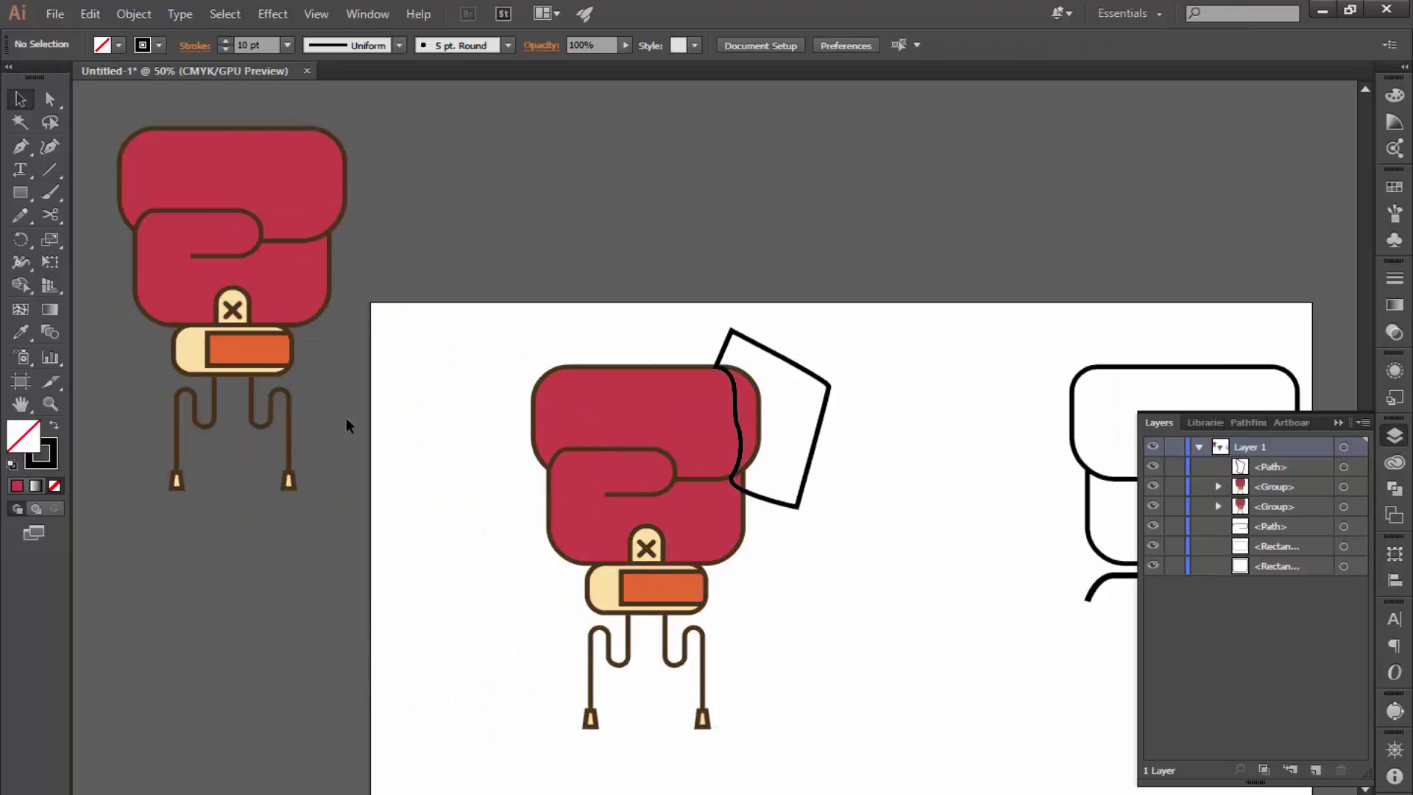
left_click(315, 215)
right_click(234, 381)
left_click(265, 482)
left_click(406, 175)
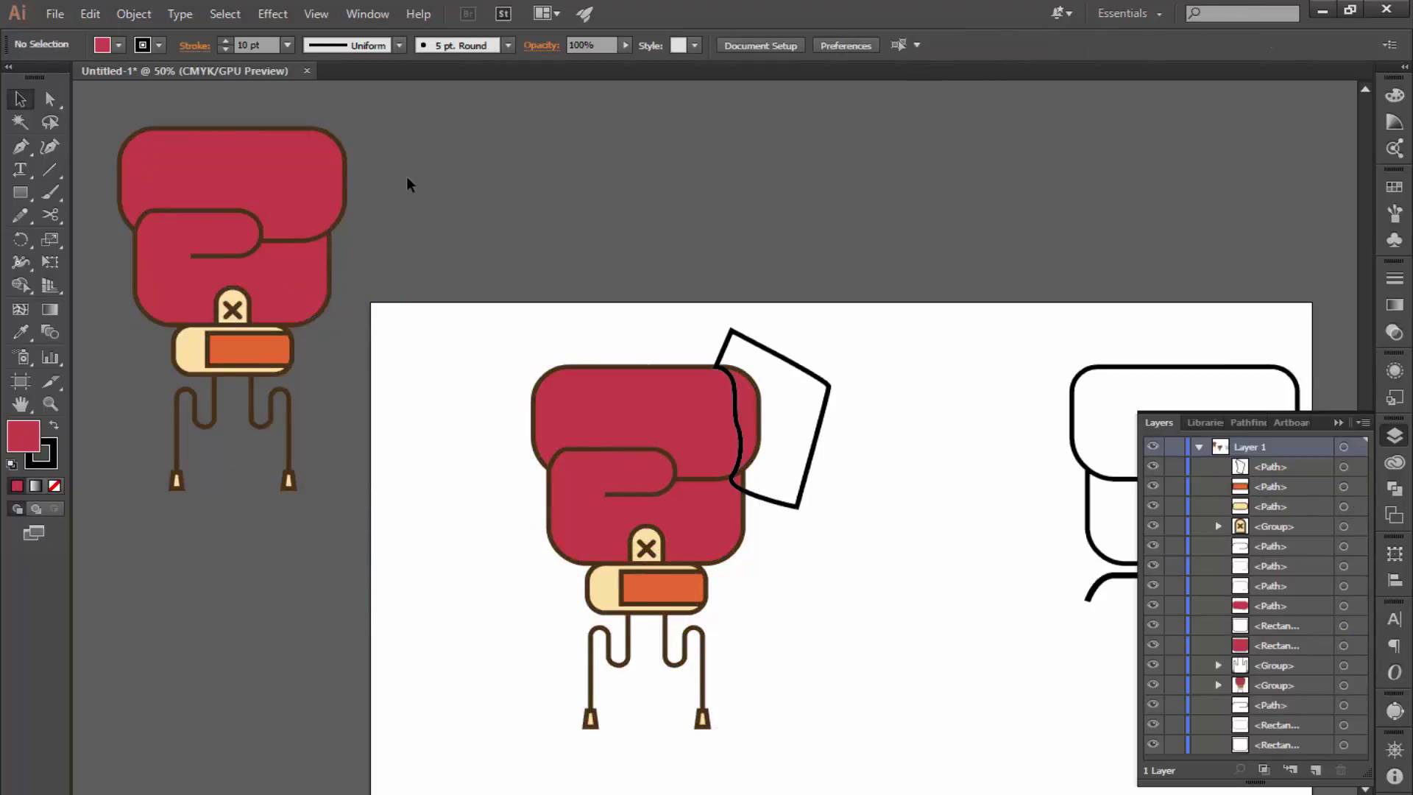
mouse_move(196, 254)
left_mouse_down()
mouse_move(448, 246)
mouse_move(407, 235)
left_mouse_up()
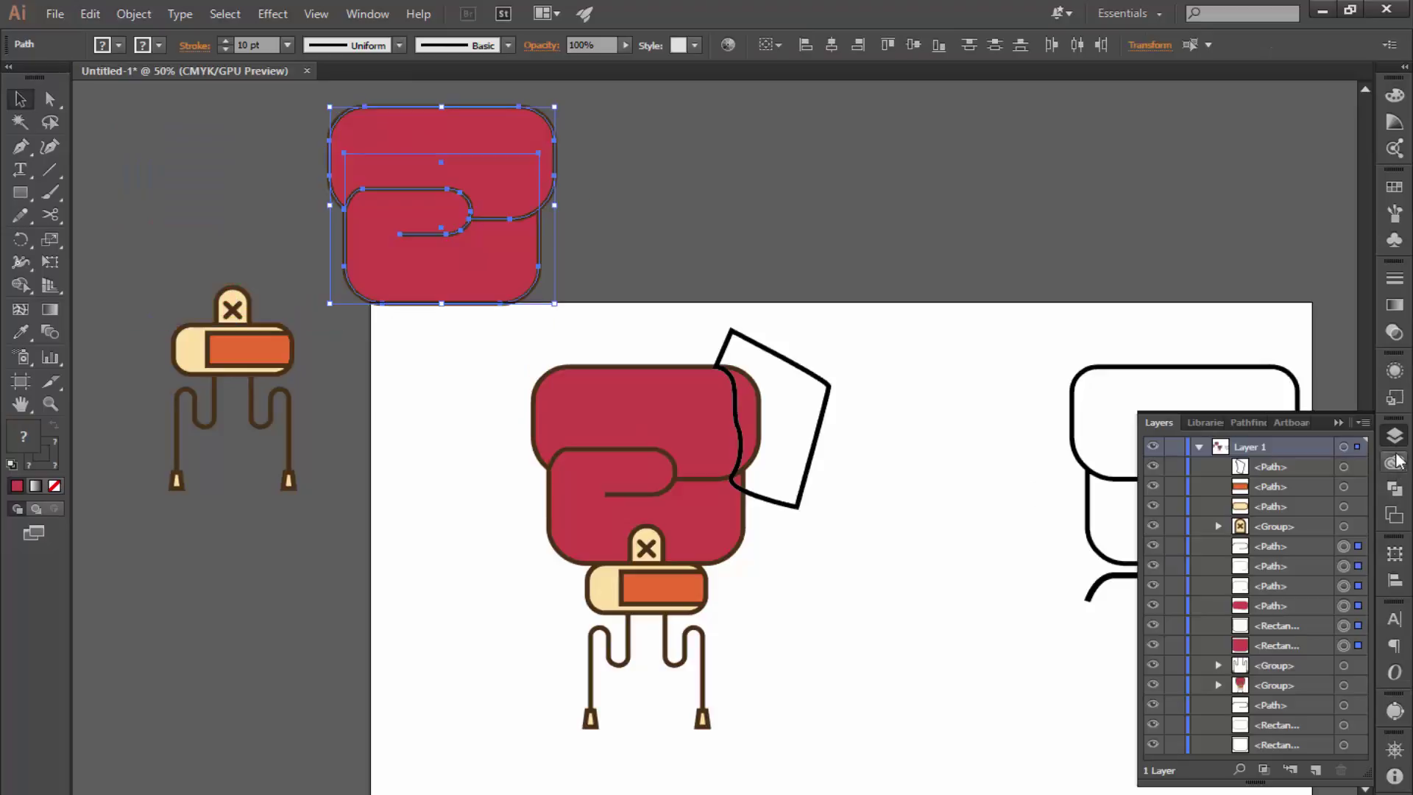
- Open Pathfinder and bring the white highlight piece one step forward
left_click(1394, 488)
right_click(919, 369)
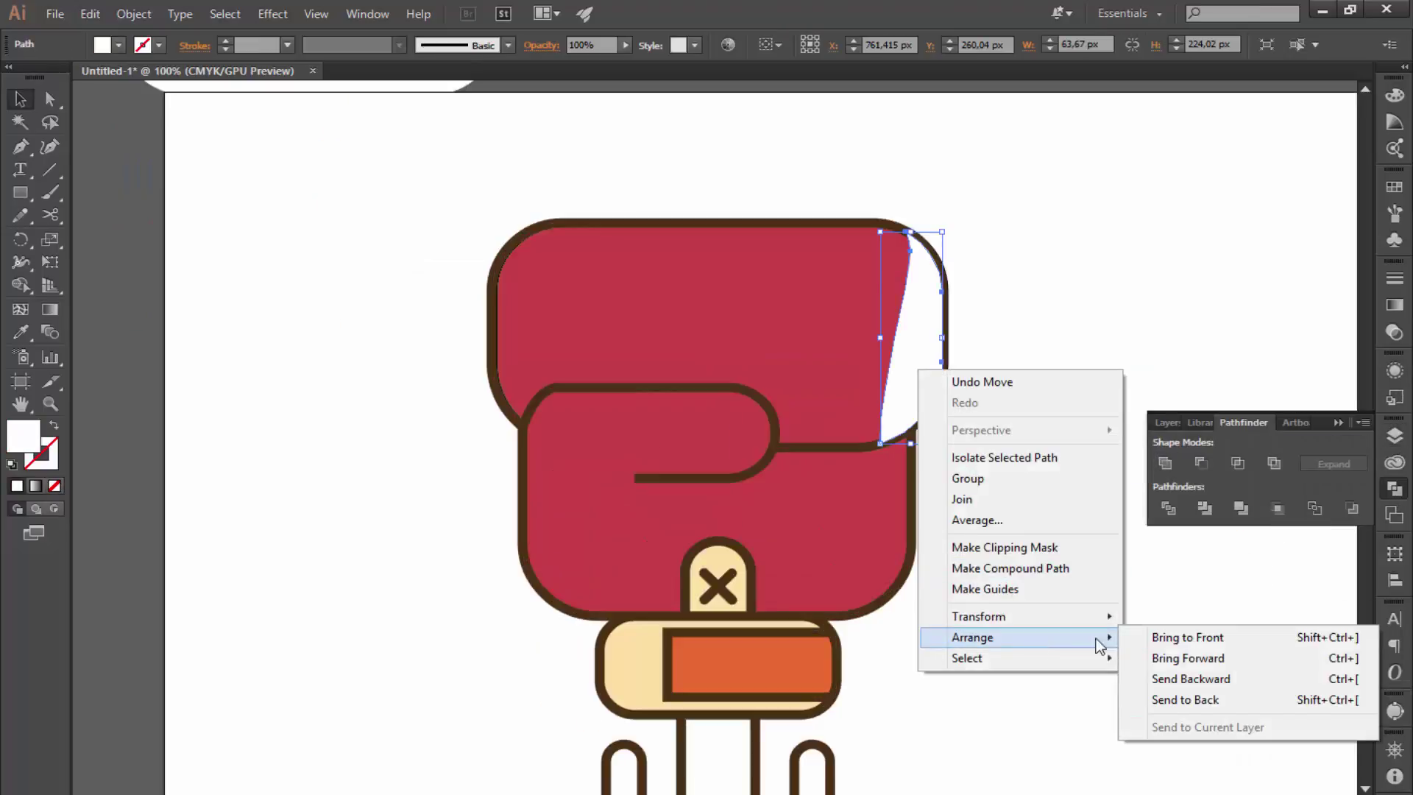
left_click(1170, 543)
right_click(922, 374)
mouse_move(973, 637)
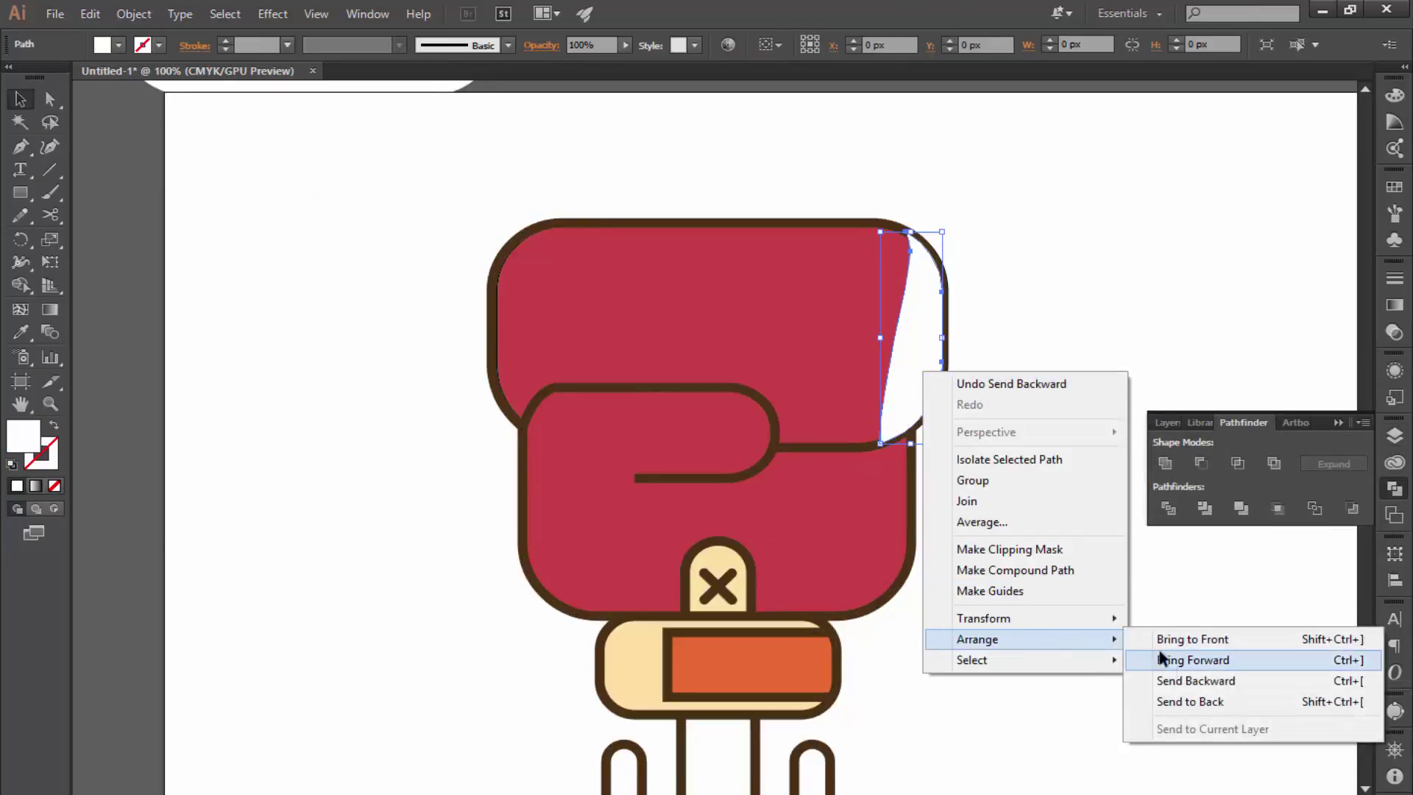
left_click(1177, 567)
- Reorder the white highlight in the Layers panel so it sits inside the glove outline
left_click(1395, 435)
left_click_drag(1271, 467, 1274, 586)
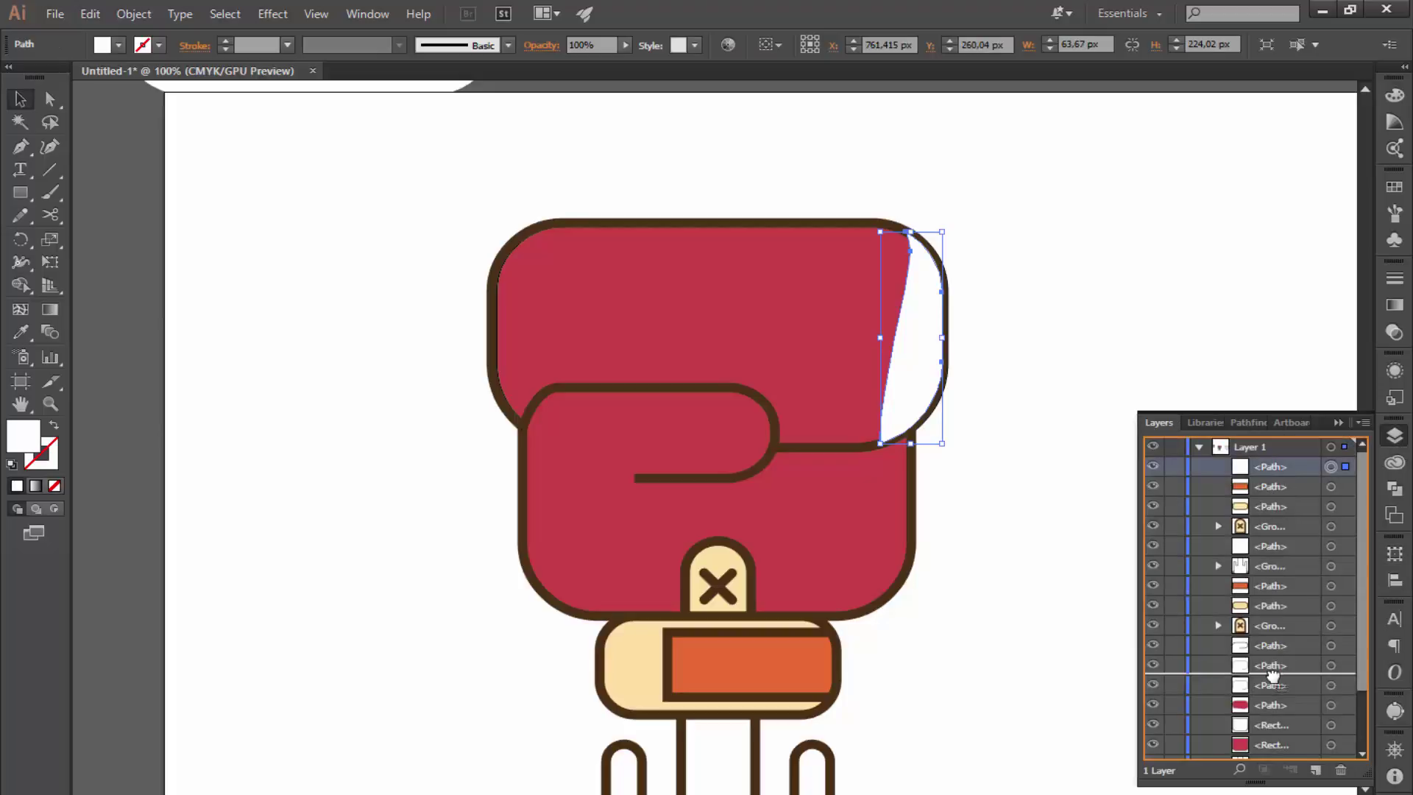
left_click_drag(1272, 674, 1274, 675)
left_click(1082, 378)
key("ctrl+minus")
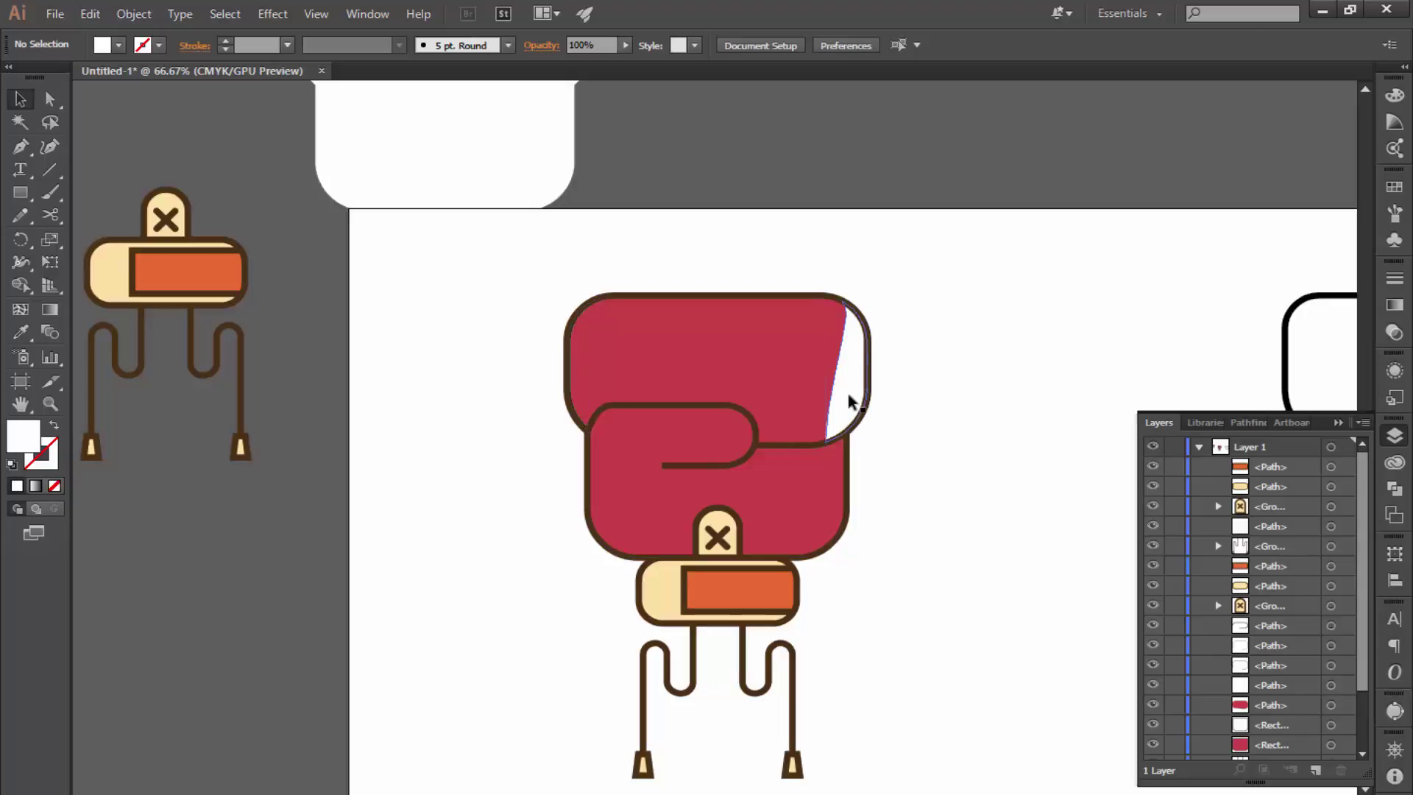
- Reshape the white sliver's top and bottom curves with the Anchor Point tool to hug the glove outline
left_click(853, 368)
key("ctrl+plus")
key("ctrl+plus")
key("ctrl+plus")
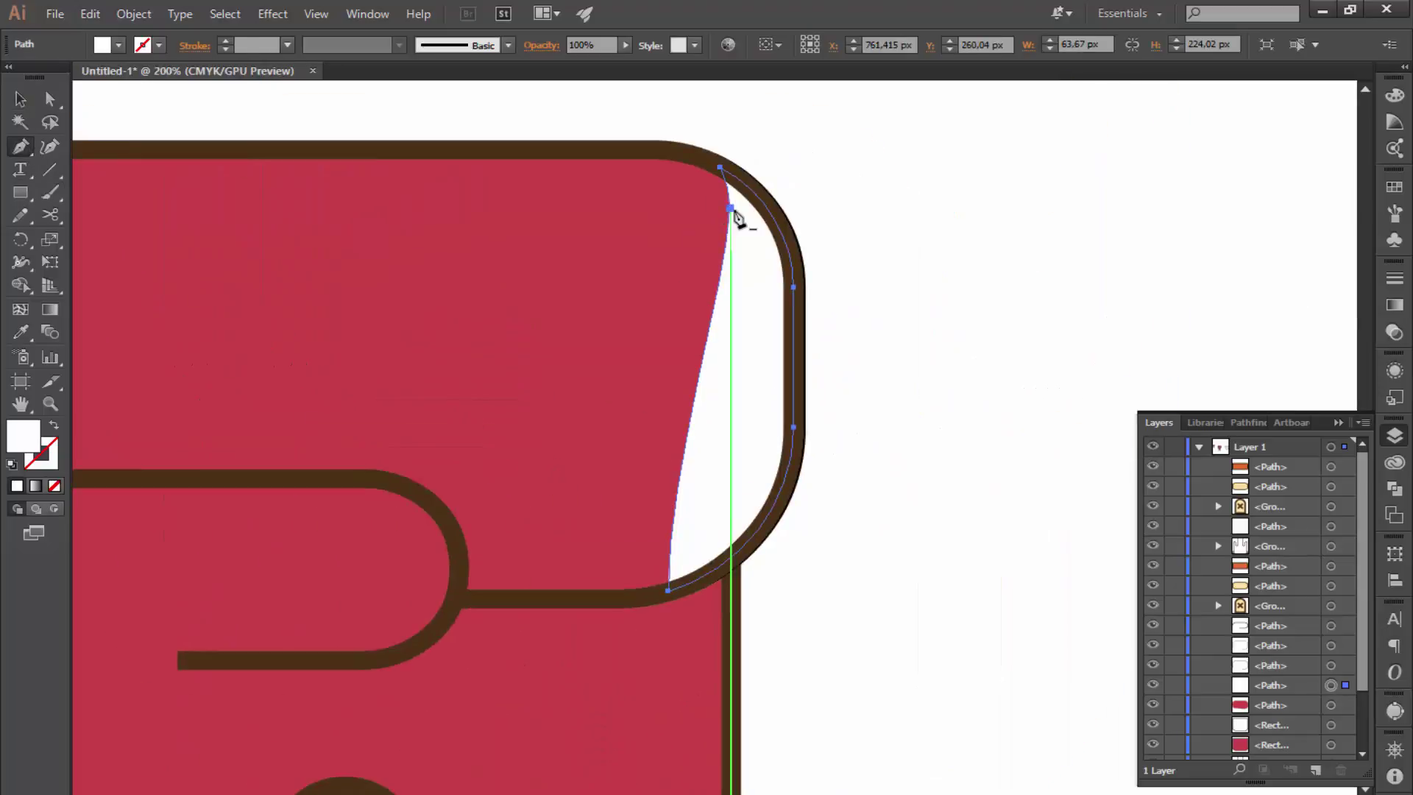
mouse_move(25, 148)
left_mouse_down()
mouse_move(77, 169)
mouse_move(110, 221)
left_mouse_up()
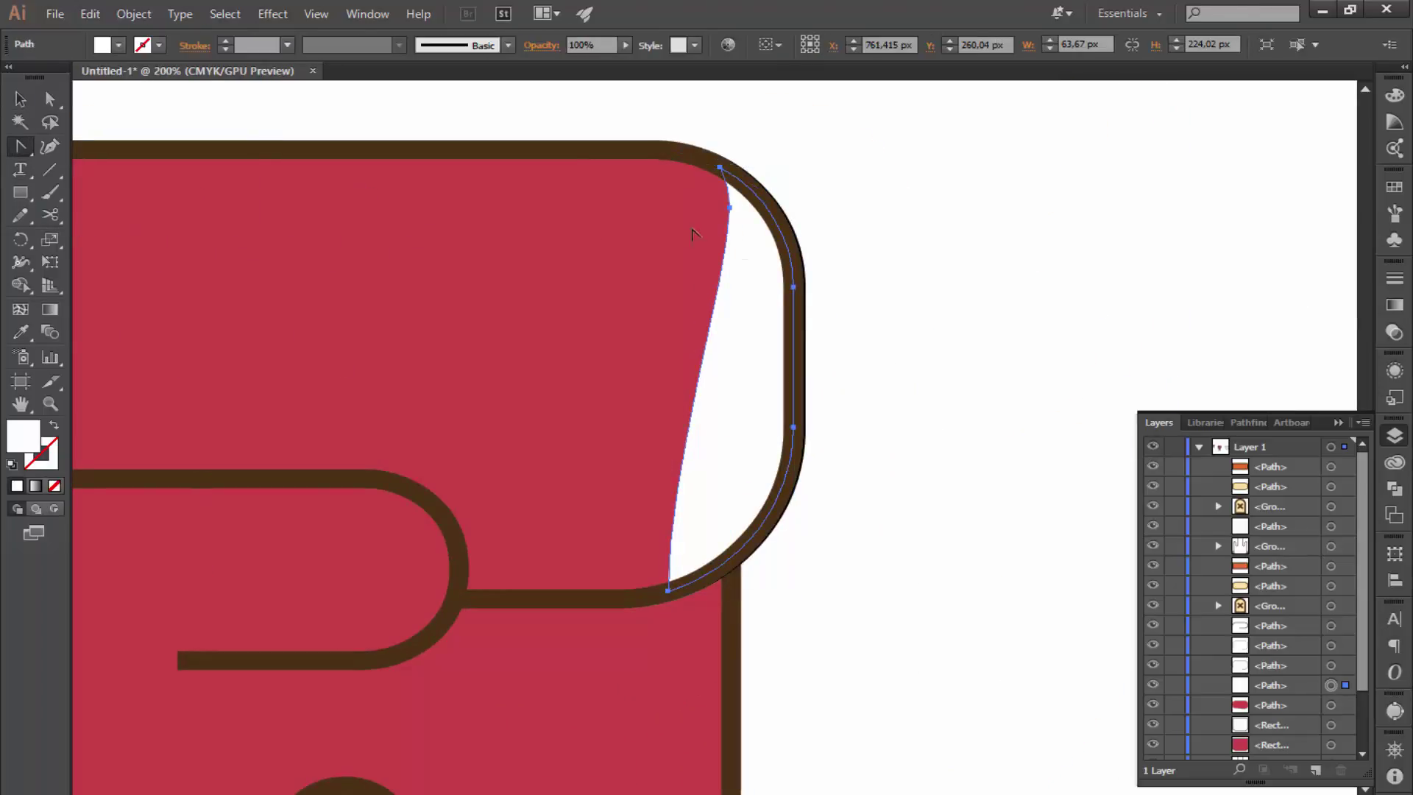
left_click_drag(699, 223, 700, 268)
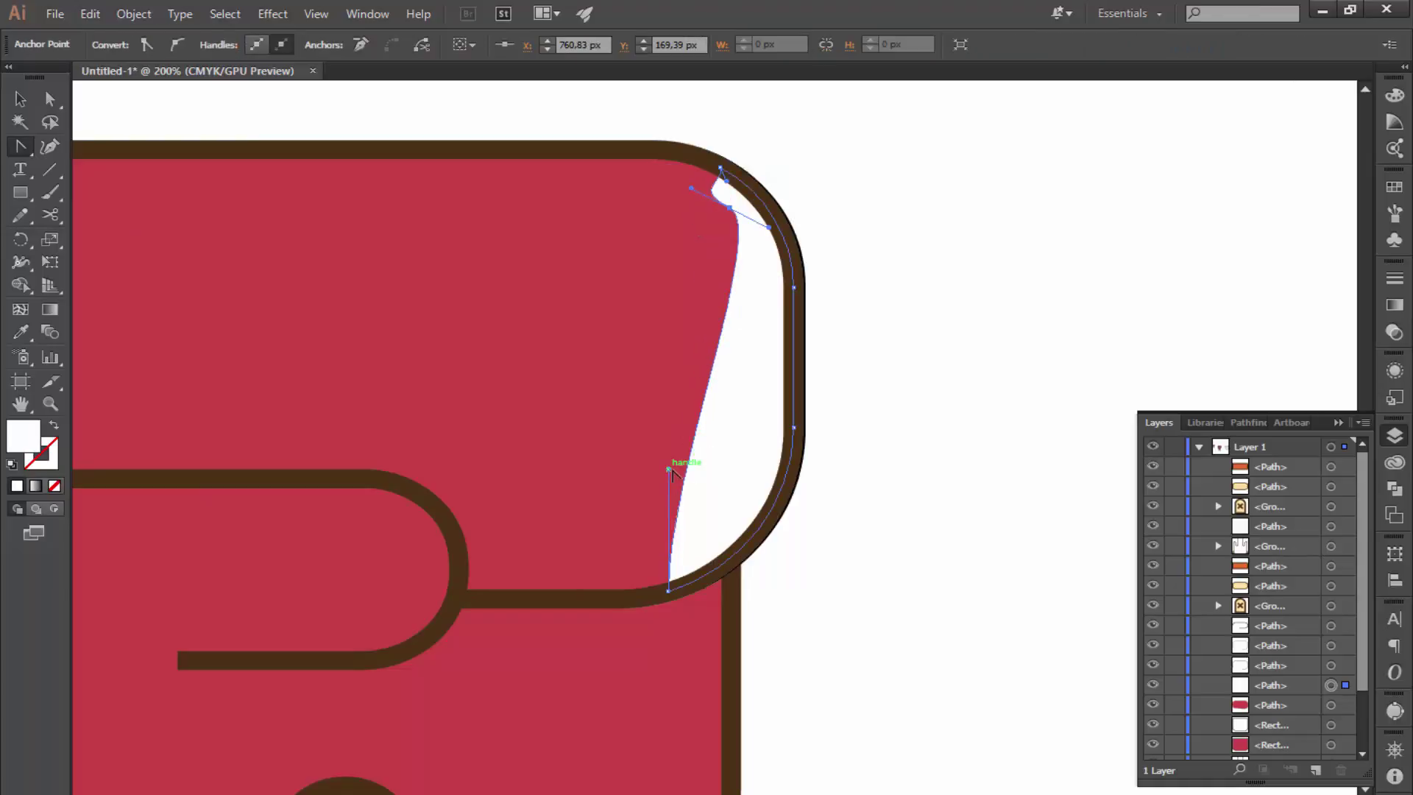
left_click_drag(669, 469, 817, 495)
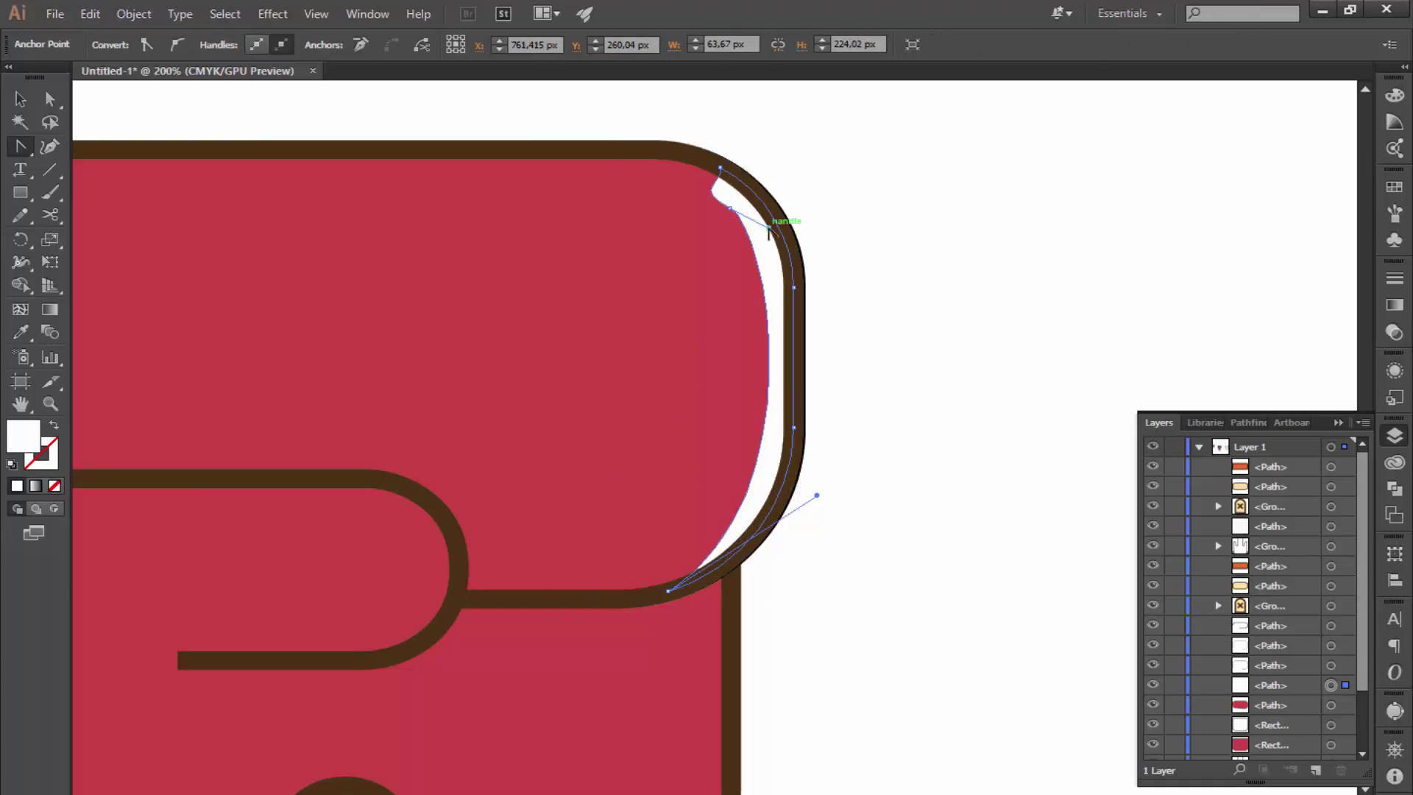
left_click(729, 208)
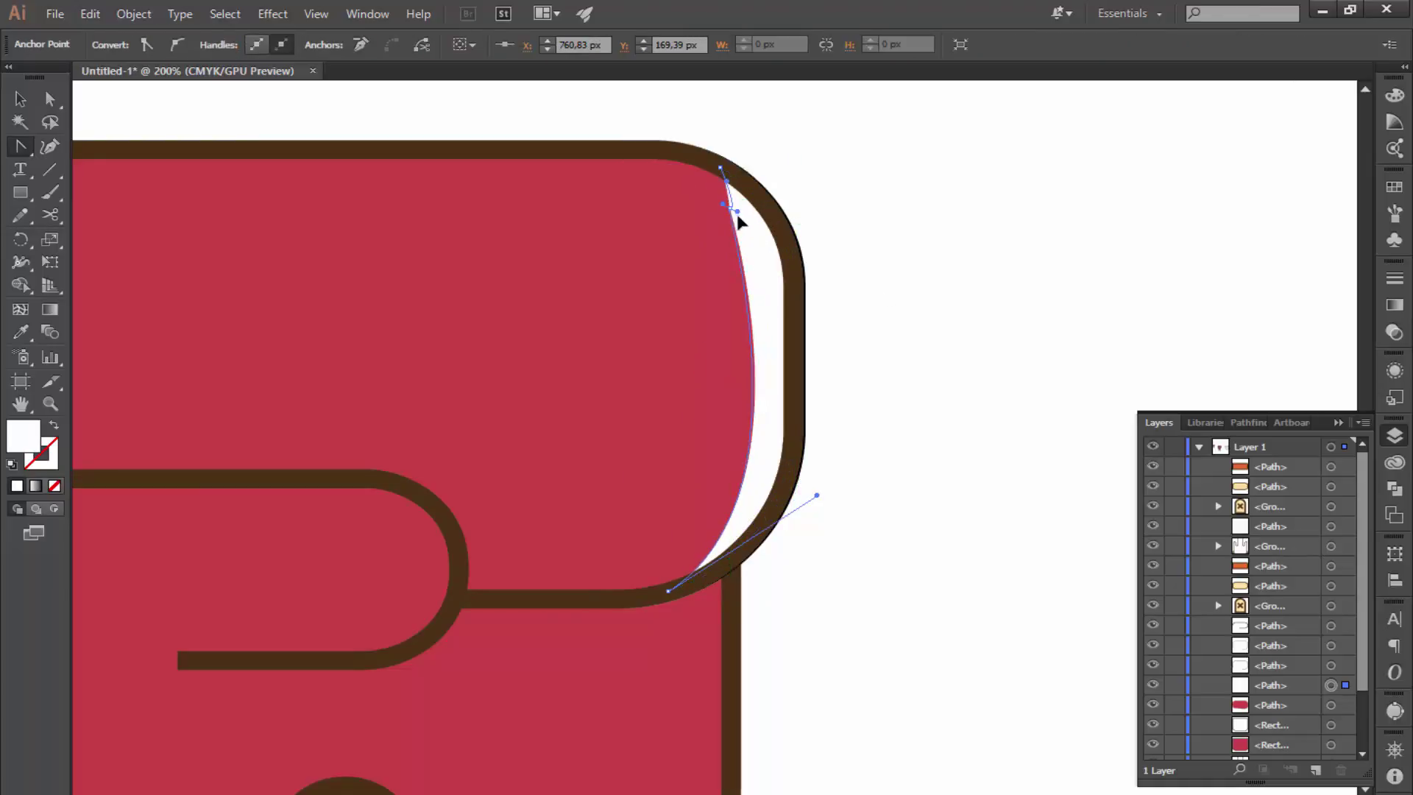
key("ctrl+z")
key("ctrl+z")
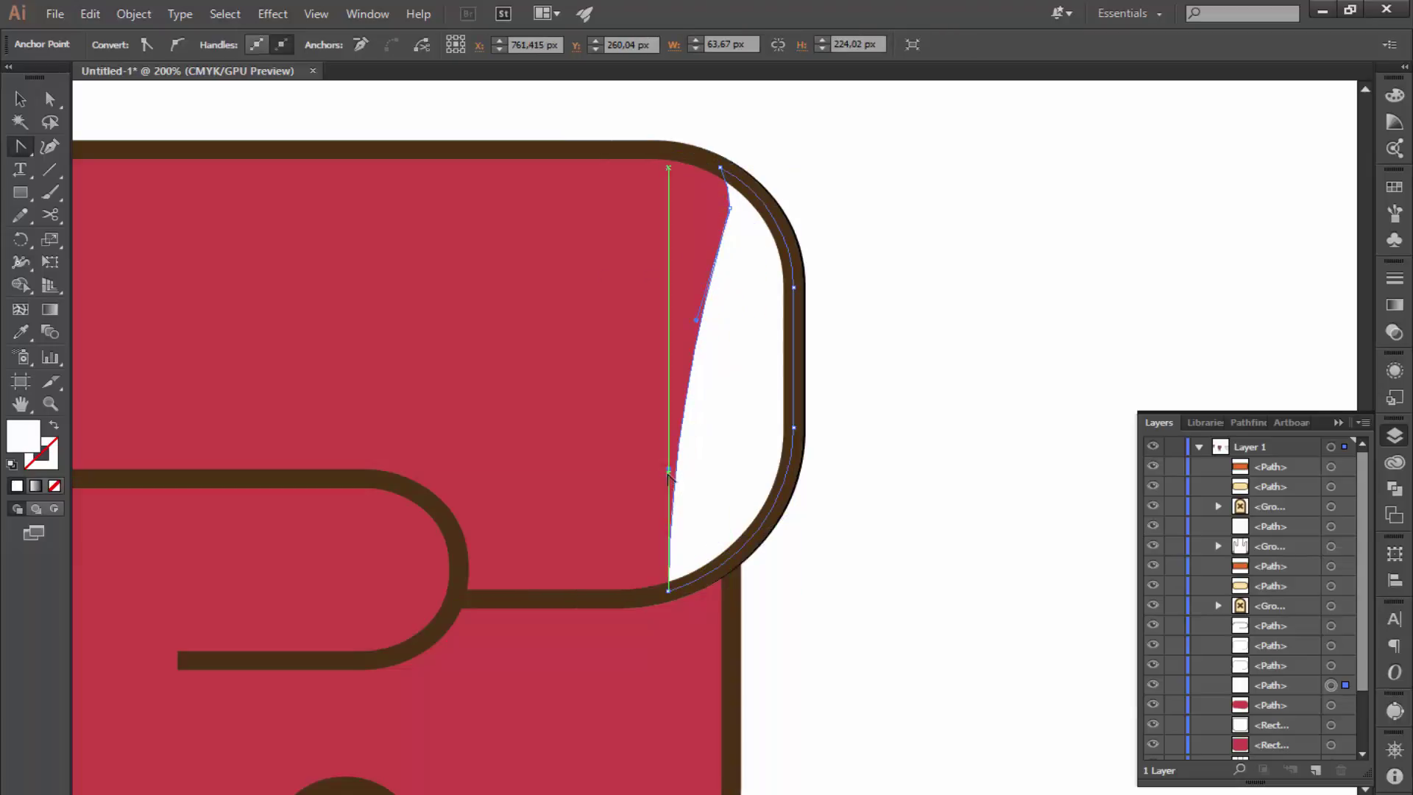
left_click_drag(668, 469, 841, 504)
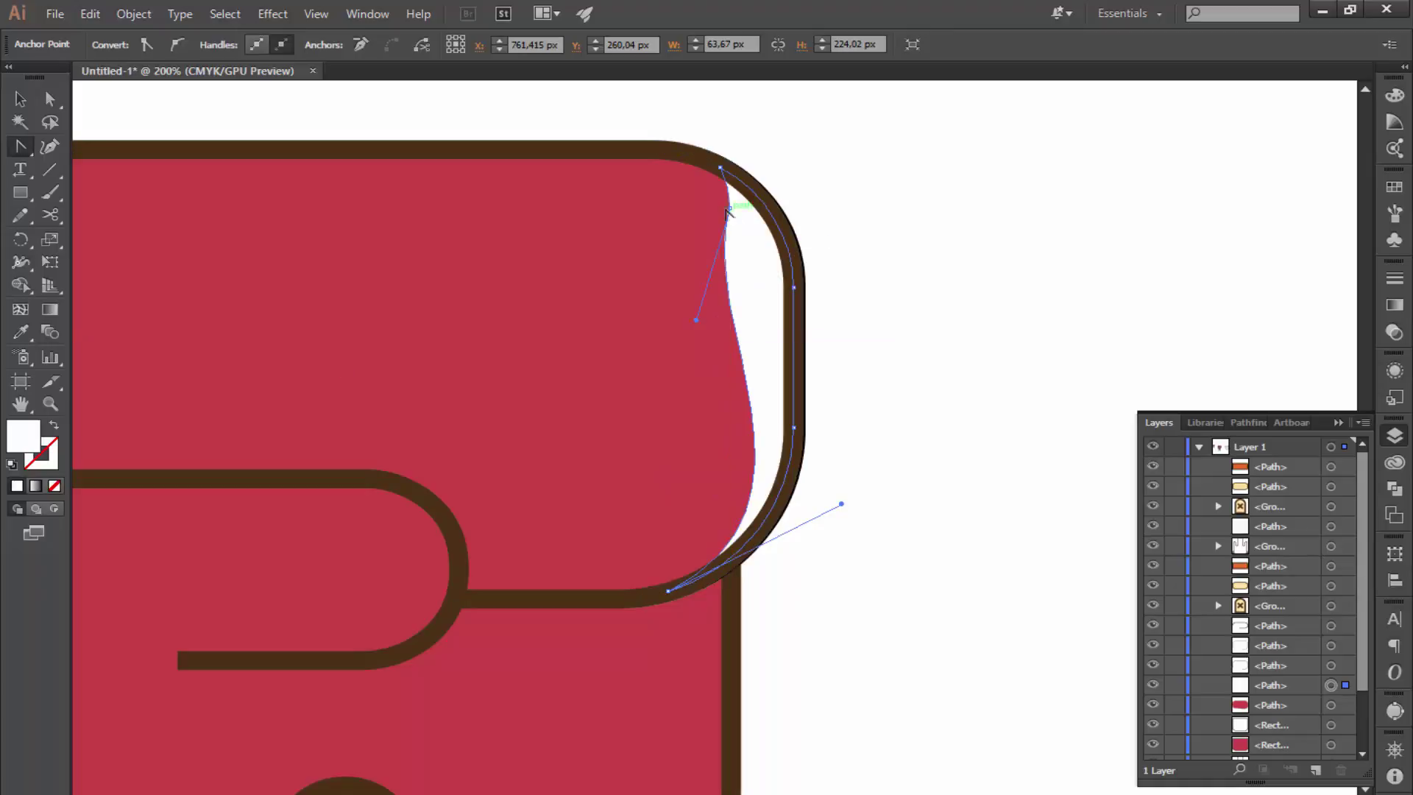
left_click_drag(696, 319, 722, 323)
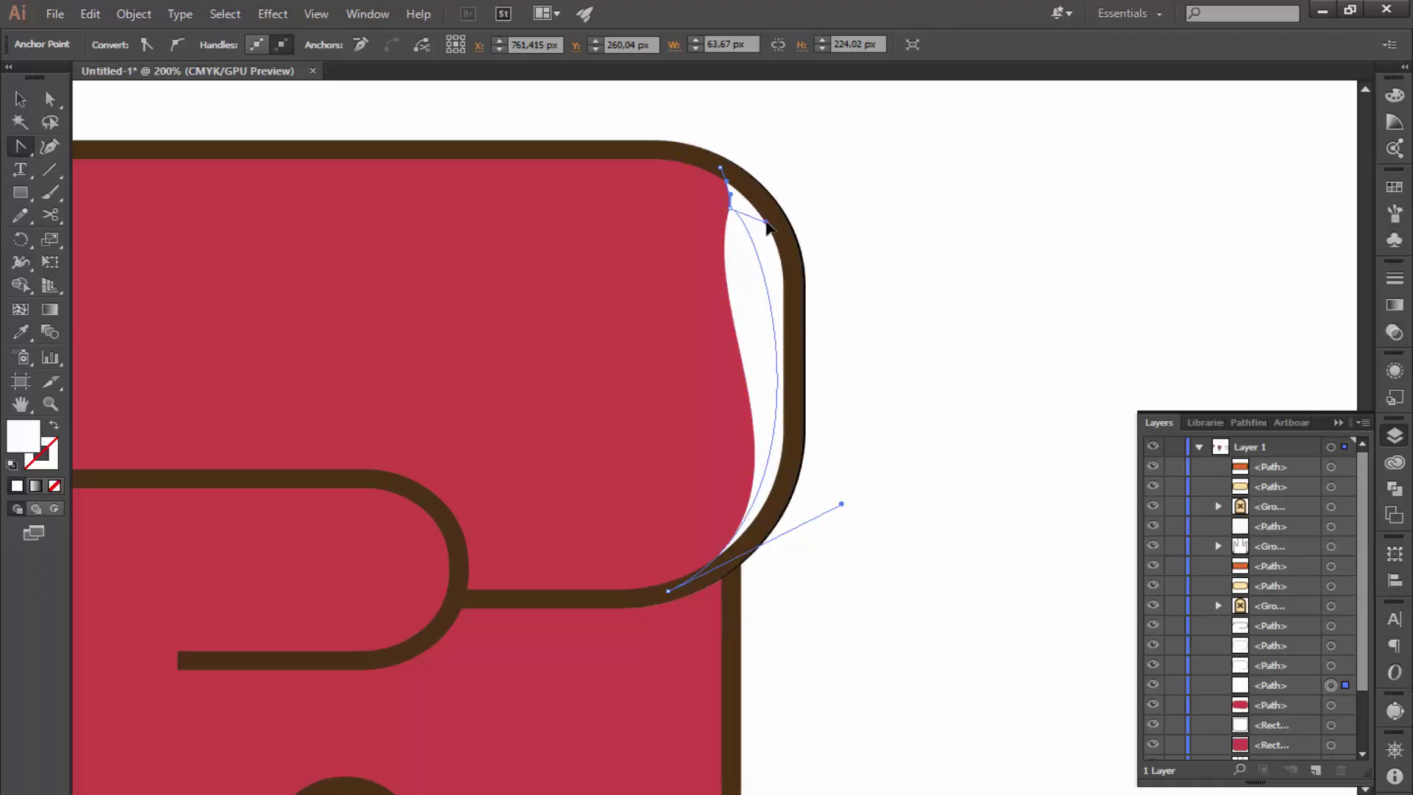
mouse_move(765, 221)
left_mouse_down()
mouse_move(746, 248)
mouse_move(742, 189)
left_mouse_up()
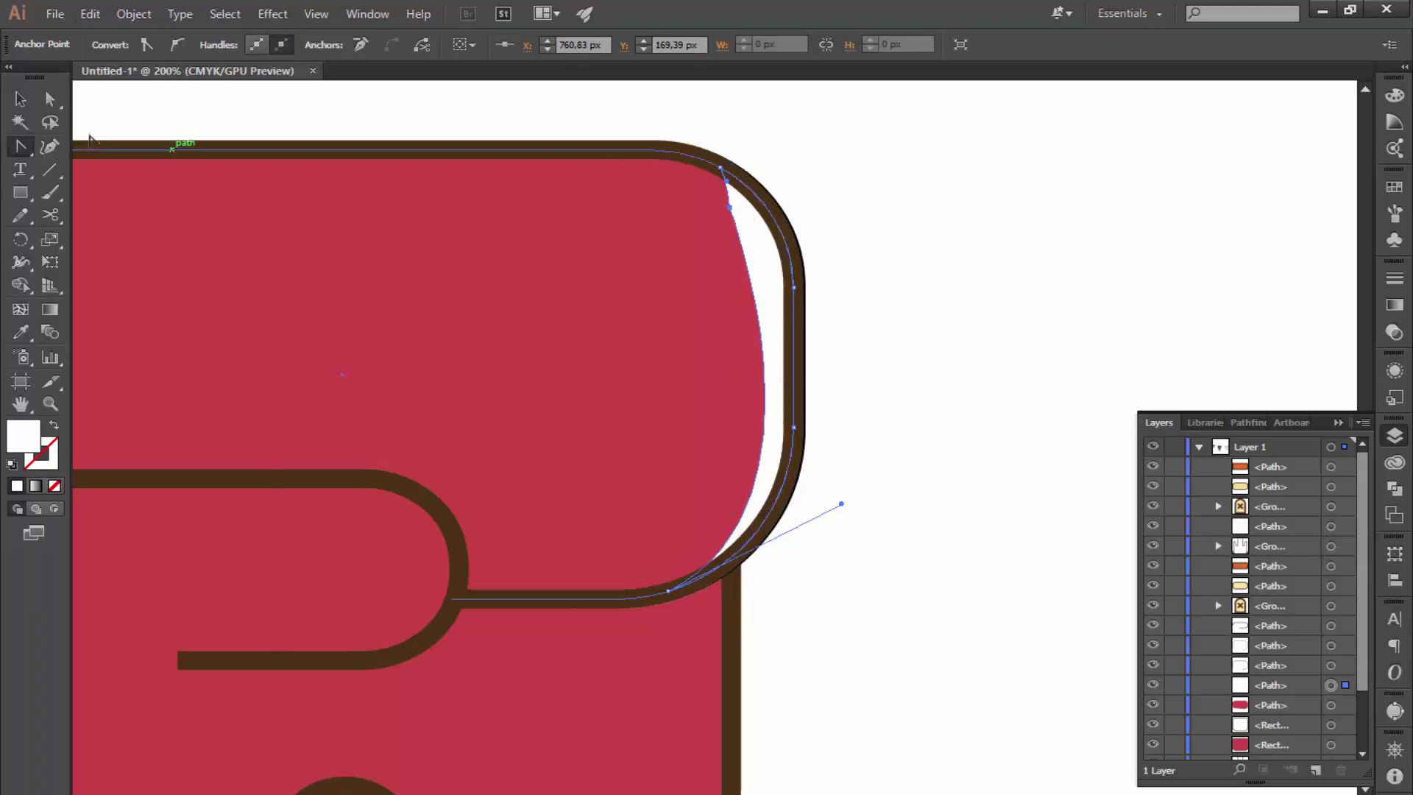
- Check the reshaped highlight by briefly hiding and reshowing the sliver and brown outline layers
key("v")
left_click(897, 317)
scroll(898, 316, "down", 3)
scroll(895, 312, "up", 5)
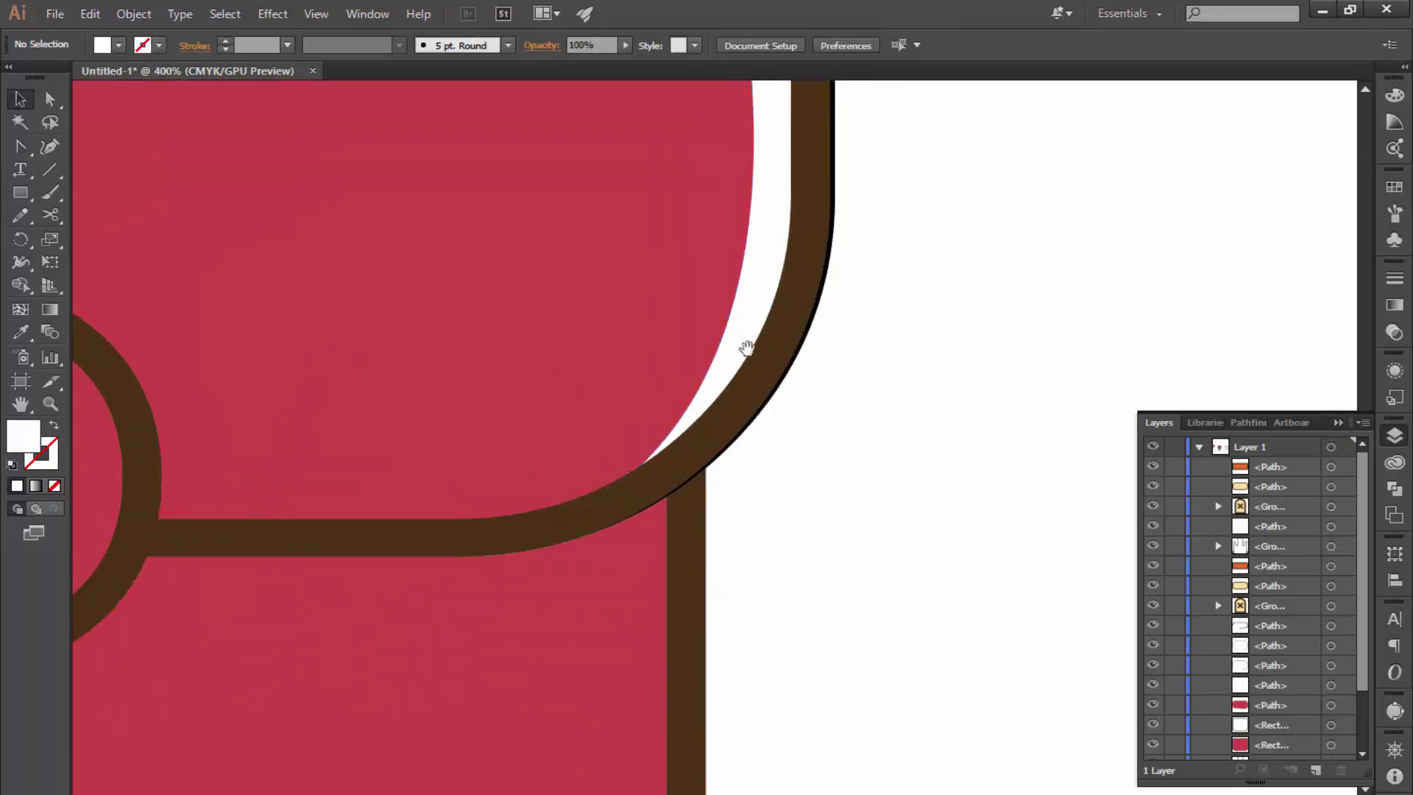
left_click_drag(747, 351, 742, 231)
scroll(743, 231, "down", 2)
scroll(743, 231, "up", 4)
scroll(718, 577, "up", 2)
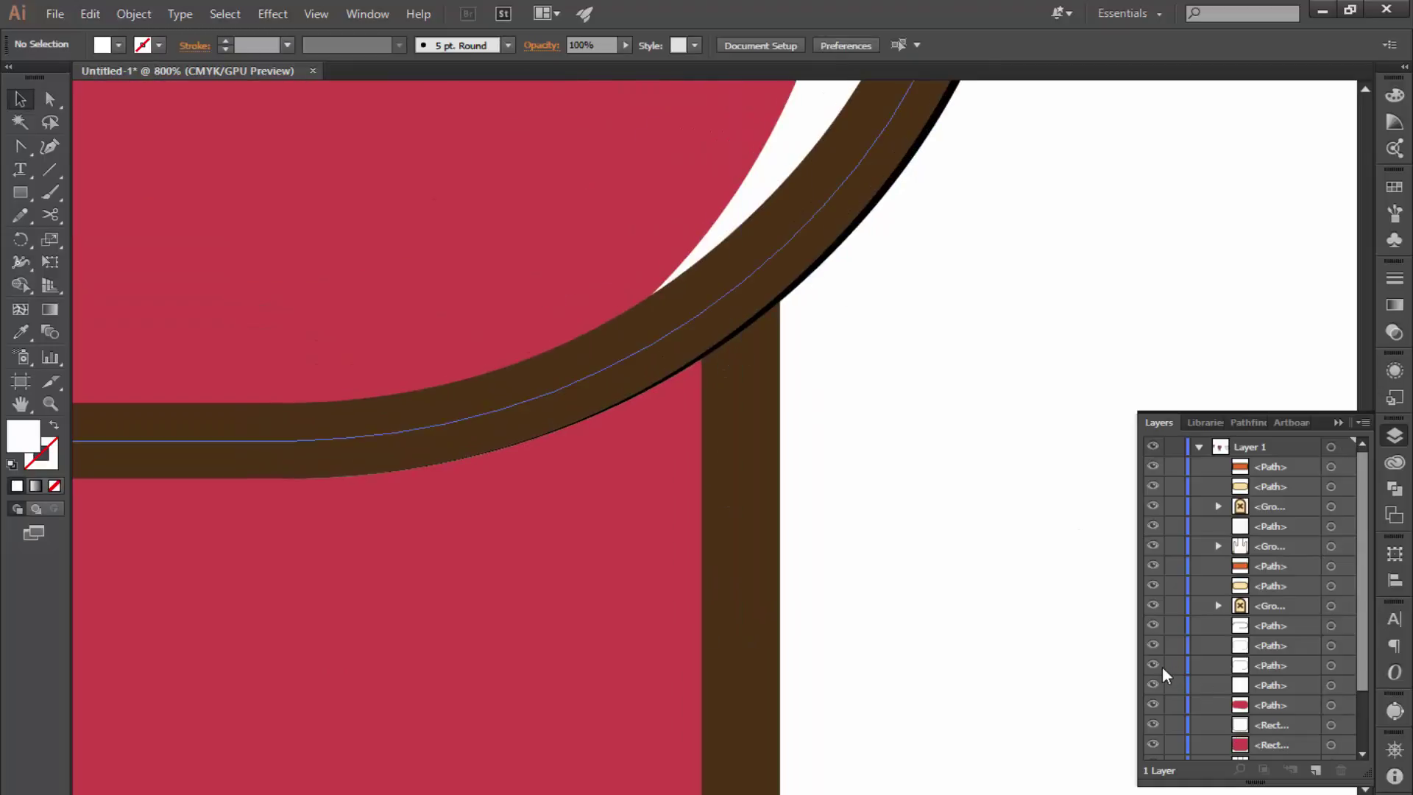
left_click(1152, 685)
left_click(1152, 685)
left_click(1153, 665)
key("ctrl+minus")
key("ctrl+minus")
key("ctrl+minus")
key("ctrl+minus")
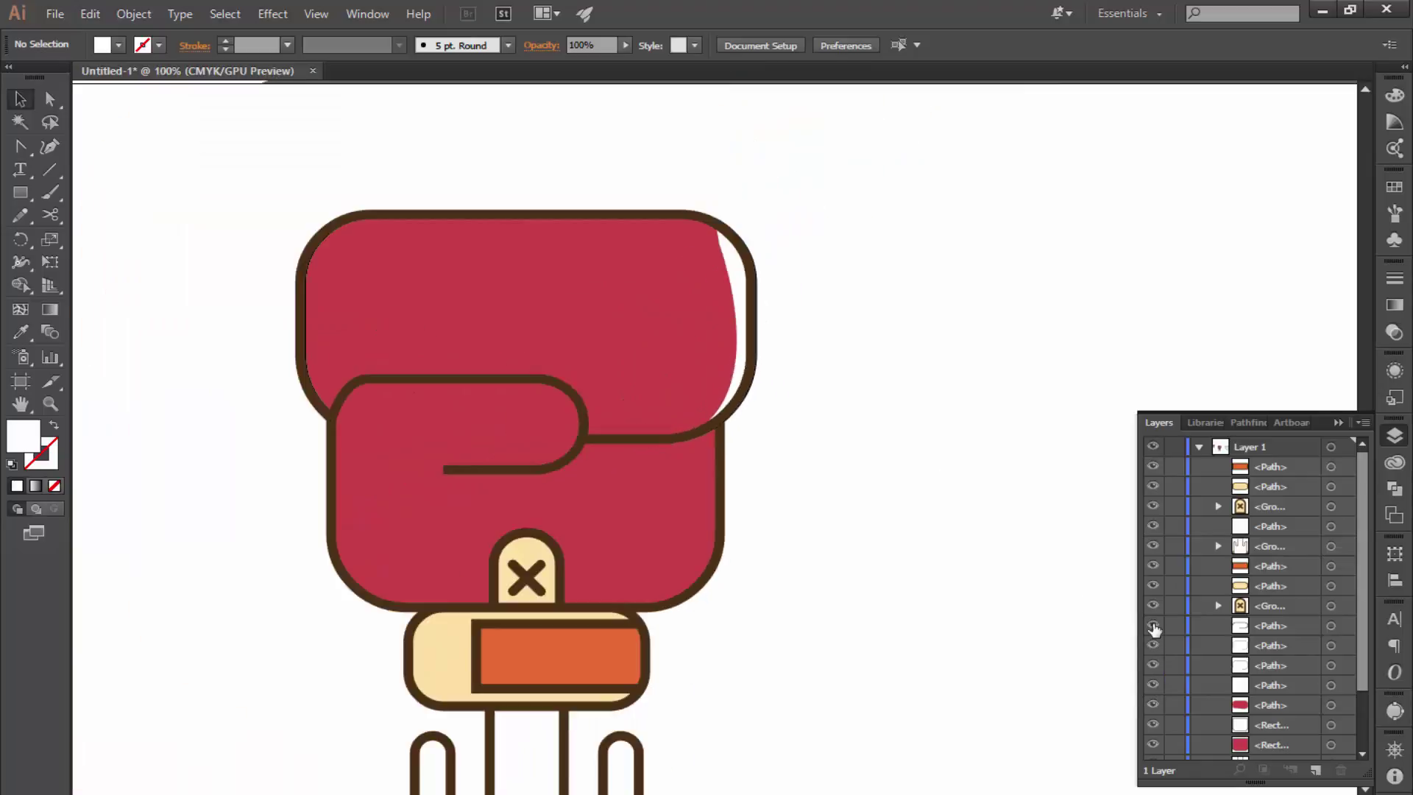
key("ctrl+plus")
key("ctrl+plus")
key("ctrl+plus")
- Draw a closed trimming polygon around the glove's lower right edge
scroll(815, 387, "down", 3)
key("ctrl+minus")
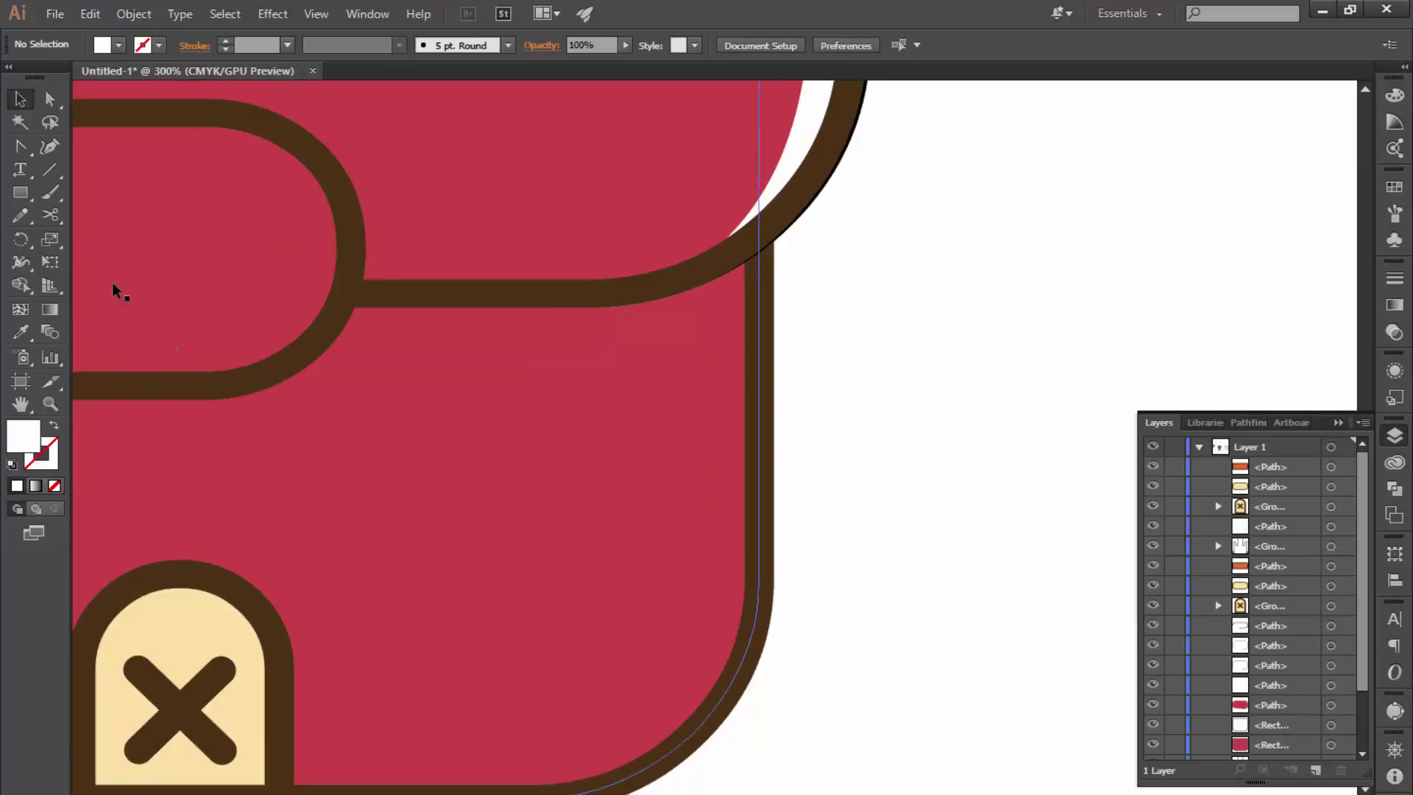
left_click(20, 147)
left_click(81, 147)
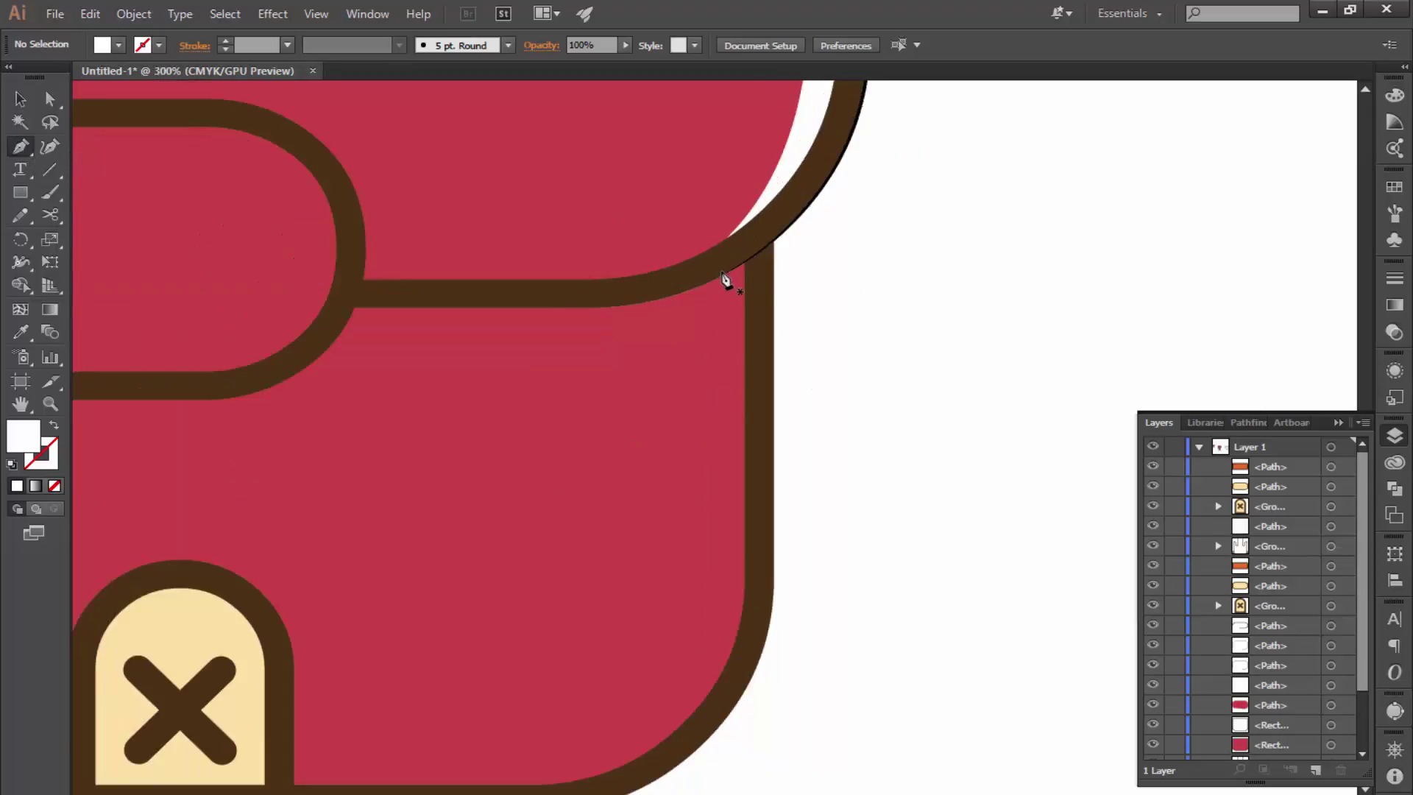
mouse_move(728, 253)
left_mouse_down()
mouse_move(714, 346)
mouse_move(730, 420)
mouse_move(727, 524)
left_mouse_up()
left_click(700, 641)
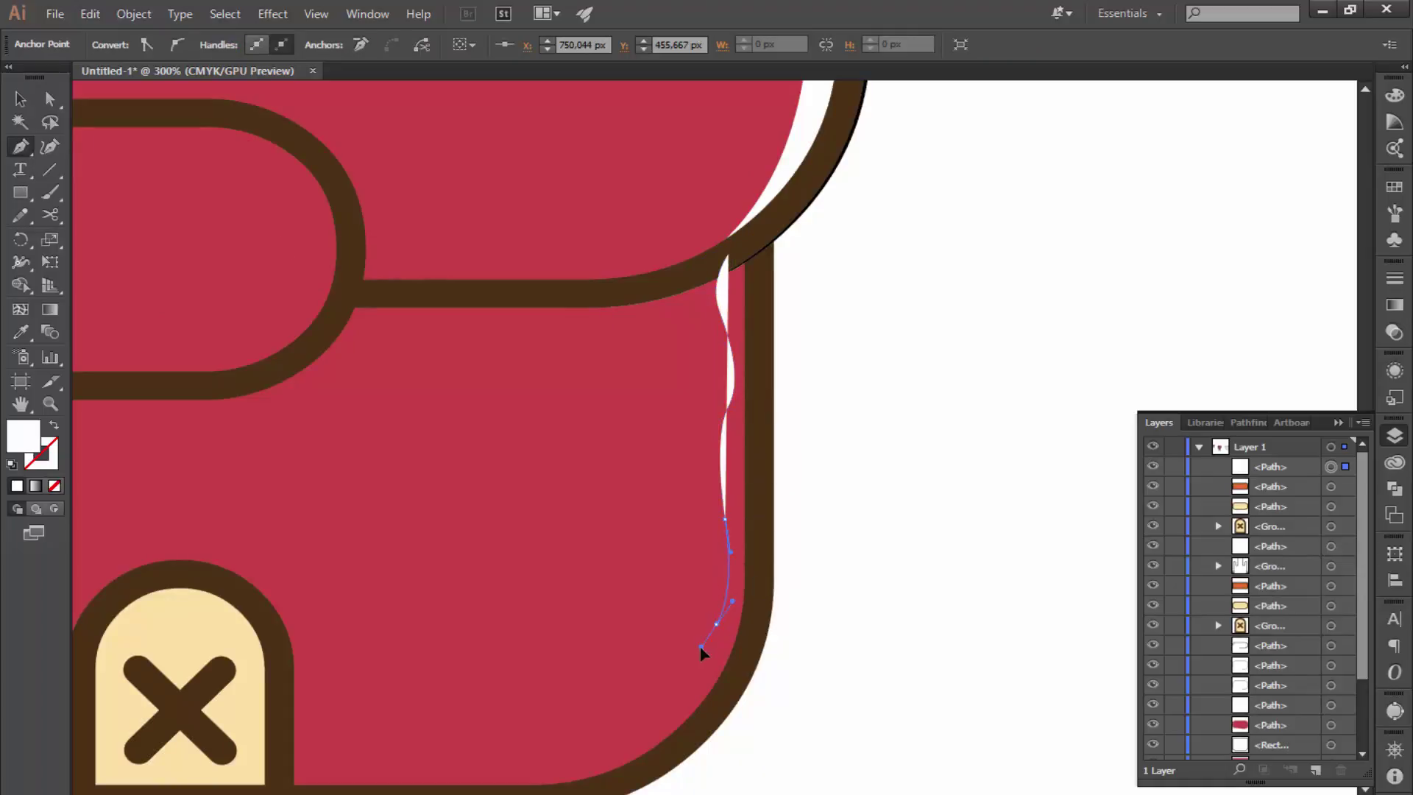
left_click(683, 693)
left_click_drag(736, 589, 736, 615)
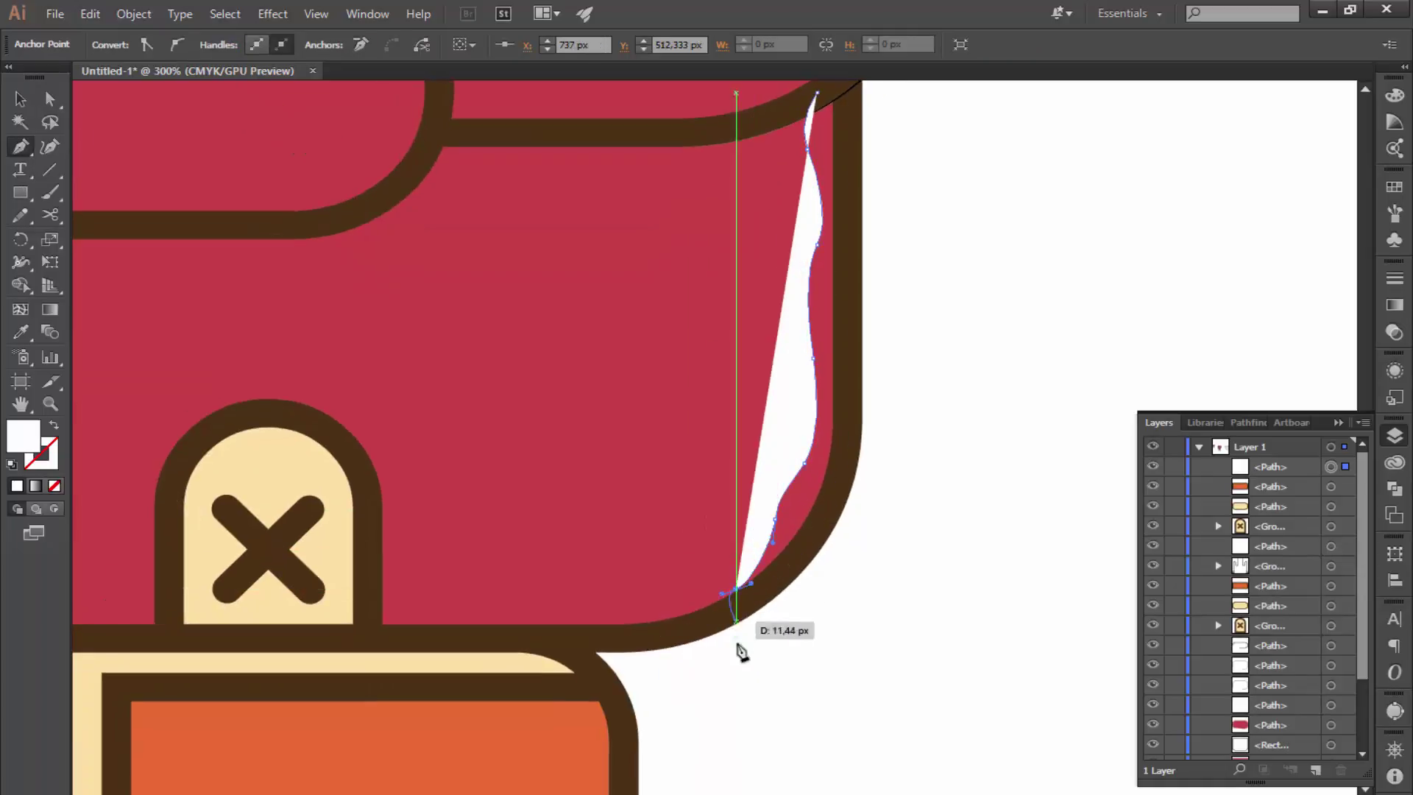
left_click(751, 663)
left_click(946, 530)
left_click(994, 260)
scroll(927, 318, "up", 3)
left_click(800, 312)
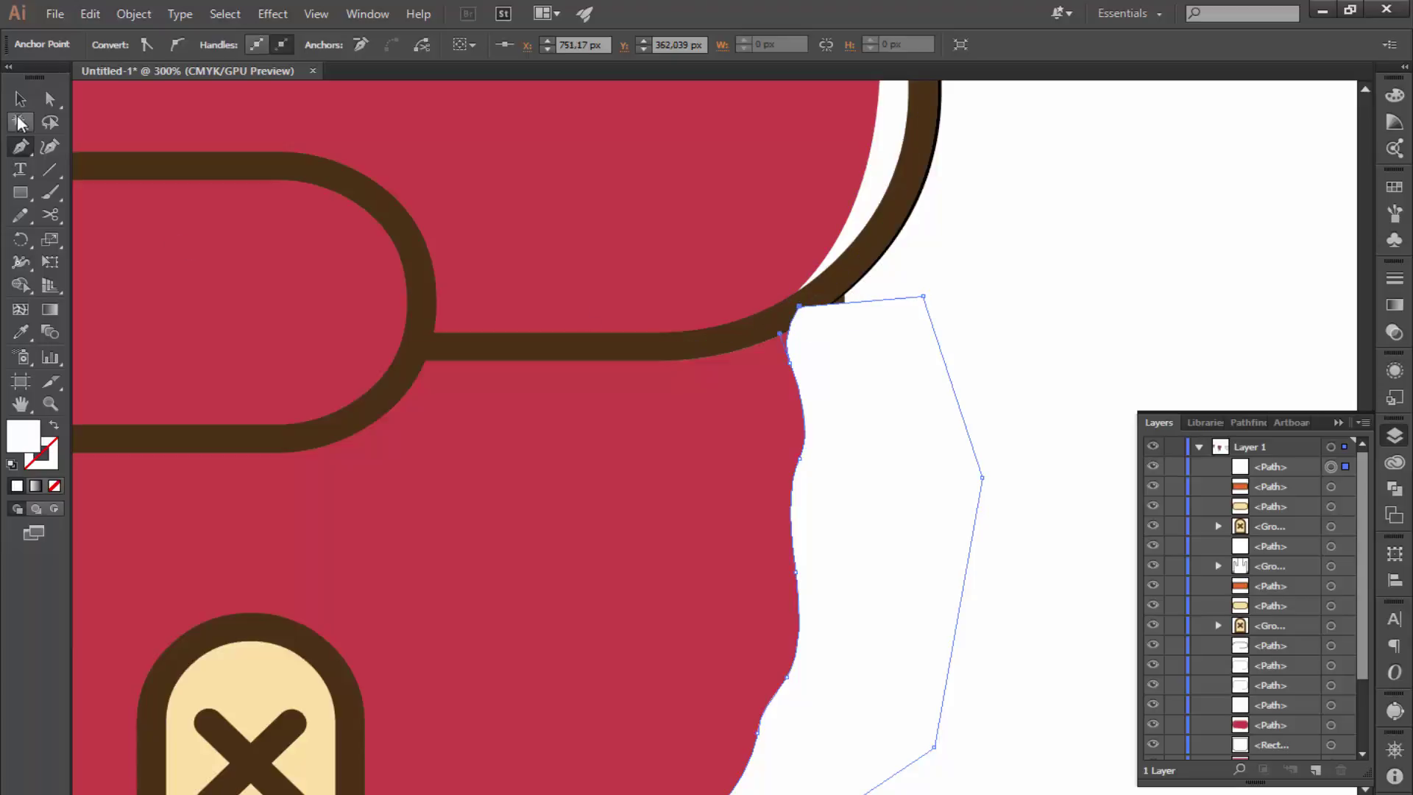
key("v")
key("ctrl+1")
- Trim the white shape to a wavy sliver by removing the polygon's outer area with Shape Builder
left_click(655, 505)
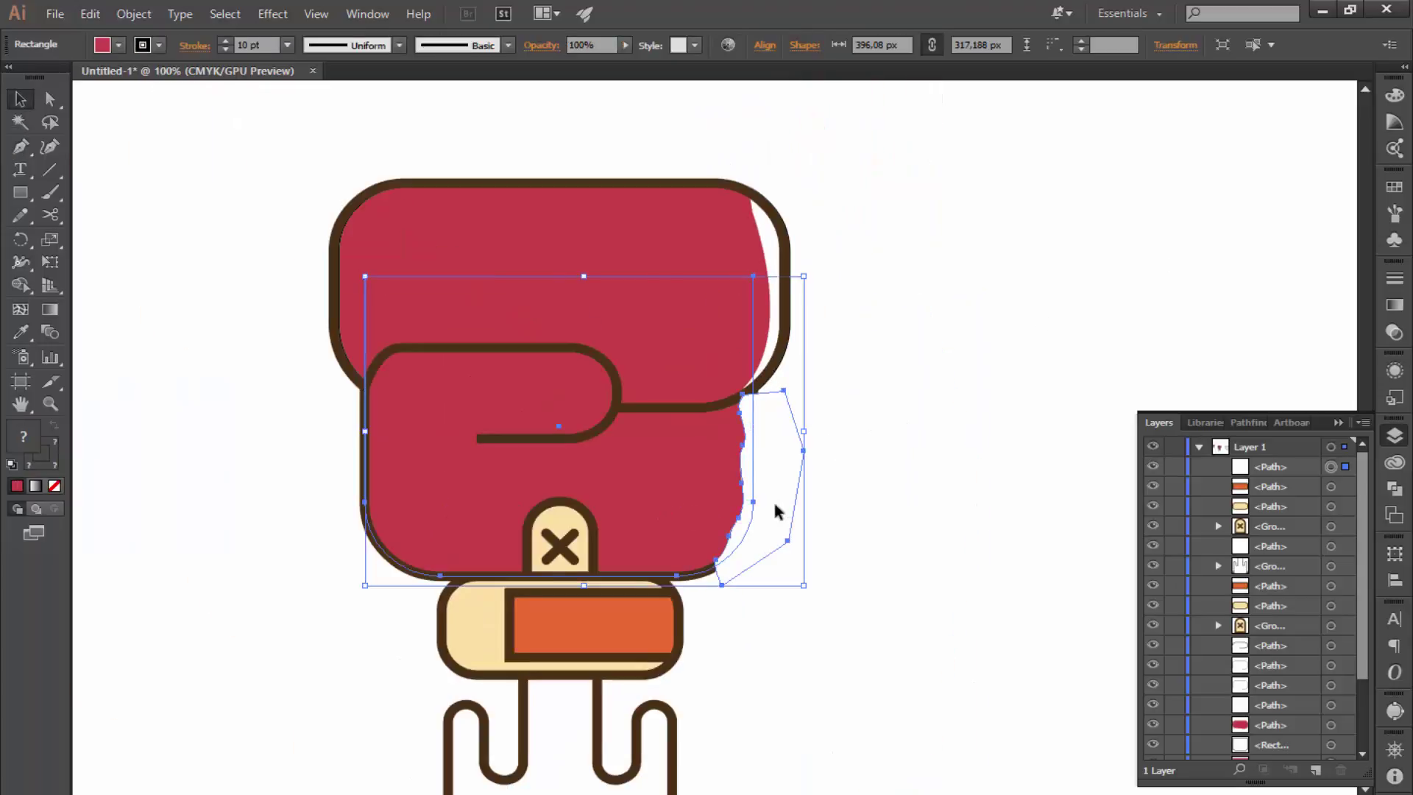
key("shift+m")
scroll(791, 500, "up", 3)
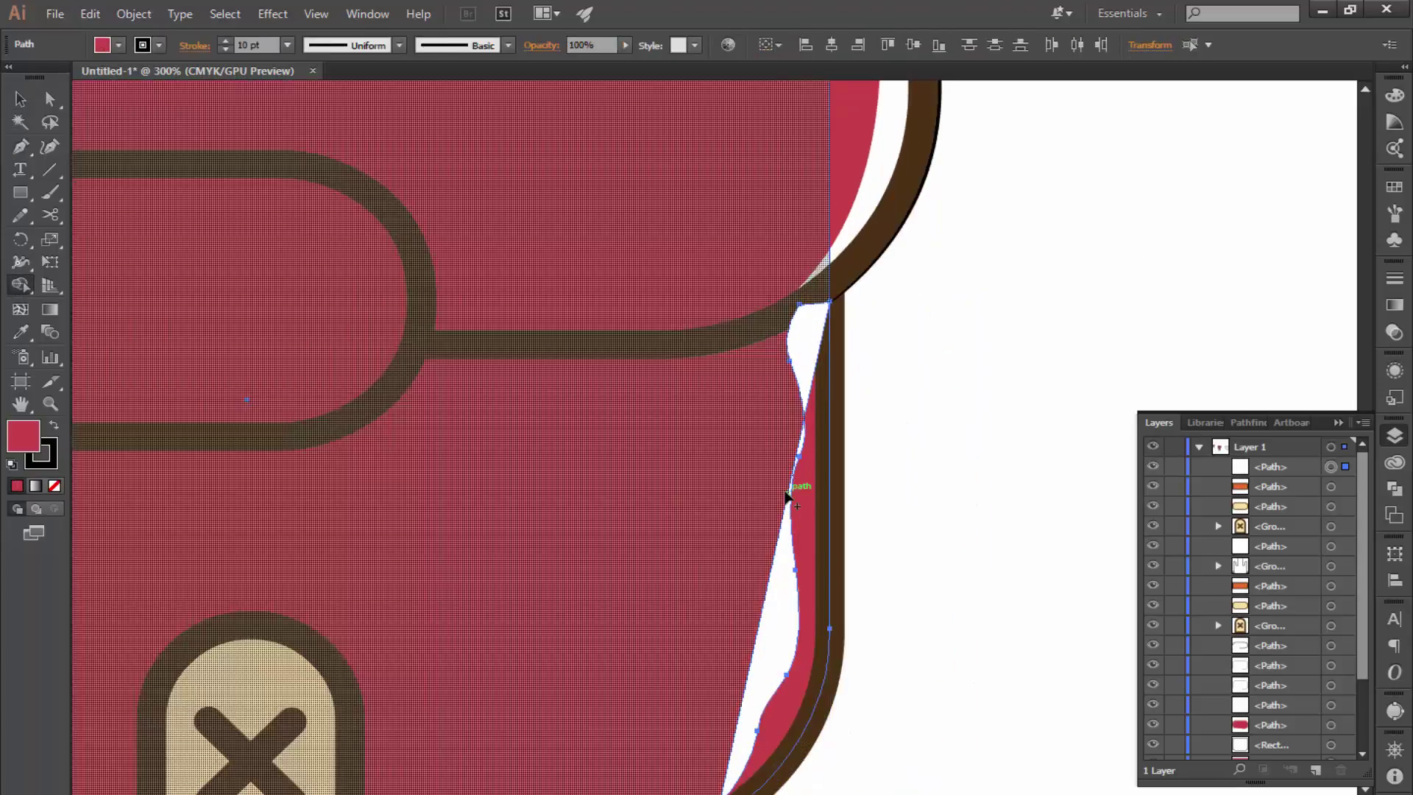
scroll(783, 478, "down", 3)
key("v")
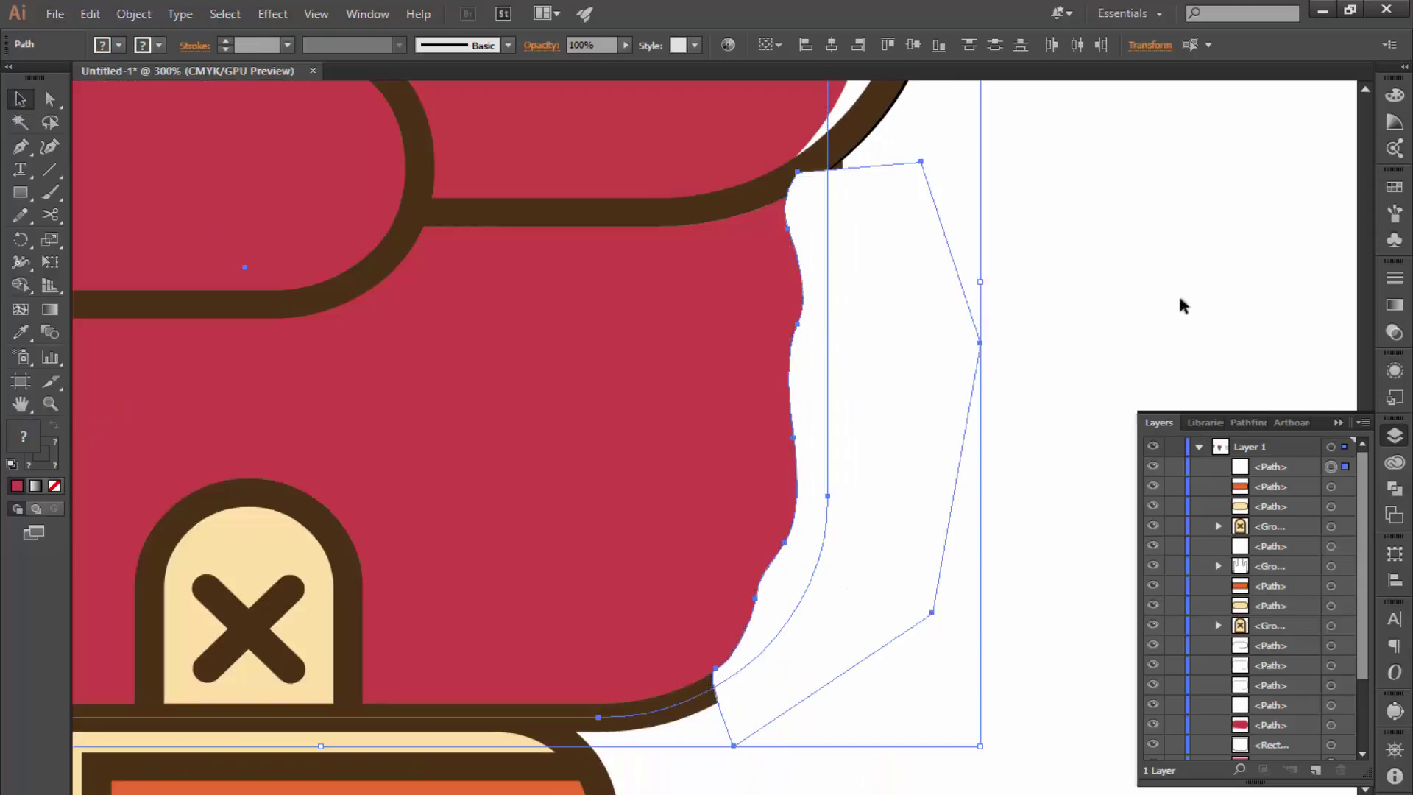
left_click(563, 499)
left_click(900, 511, "shift")
key("shift+m")
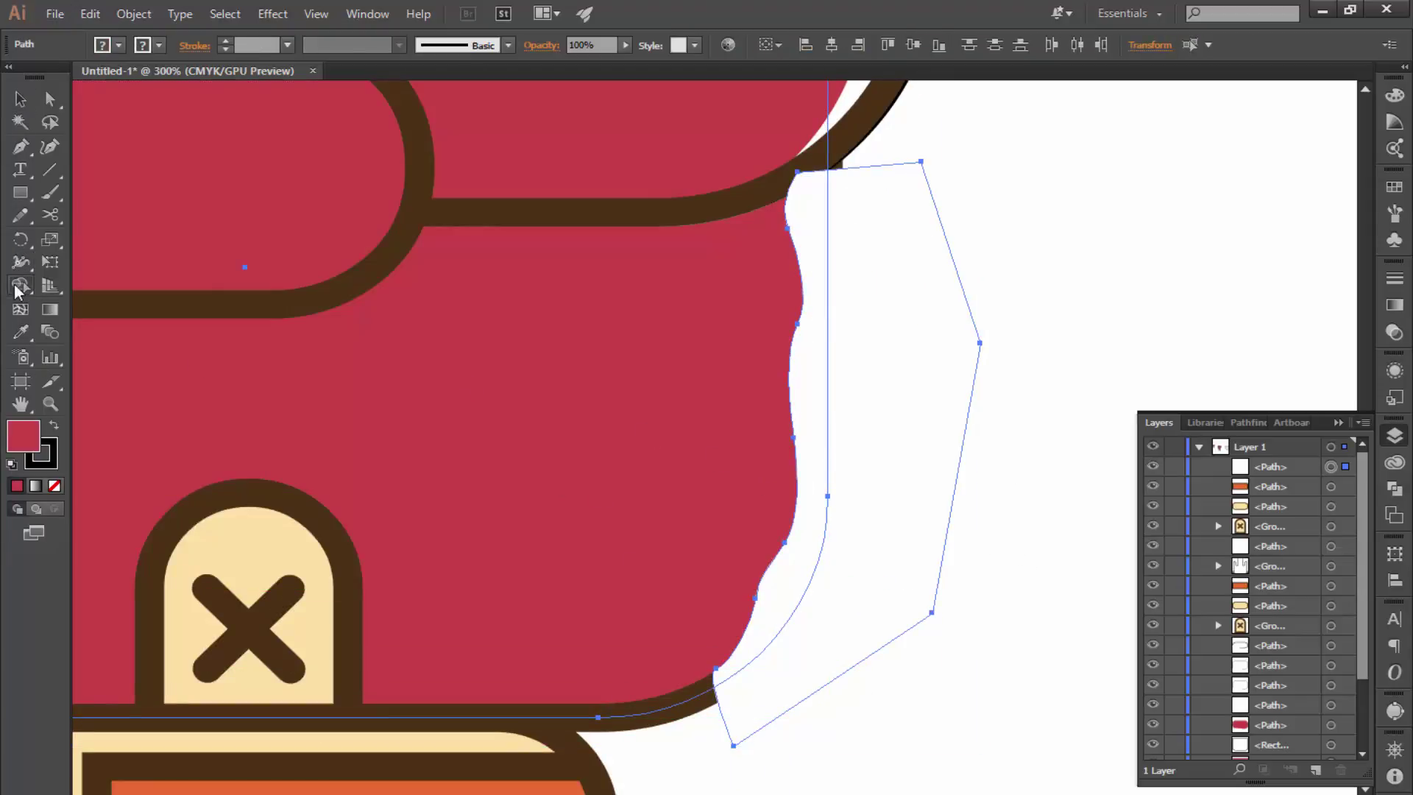
left_click(887, 546, "alt")
key("v")
left_click(995, 381)
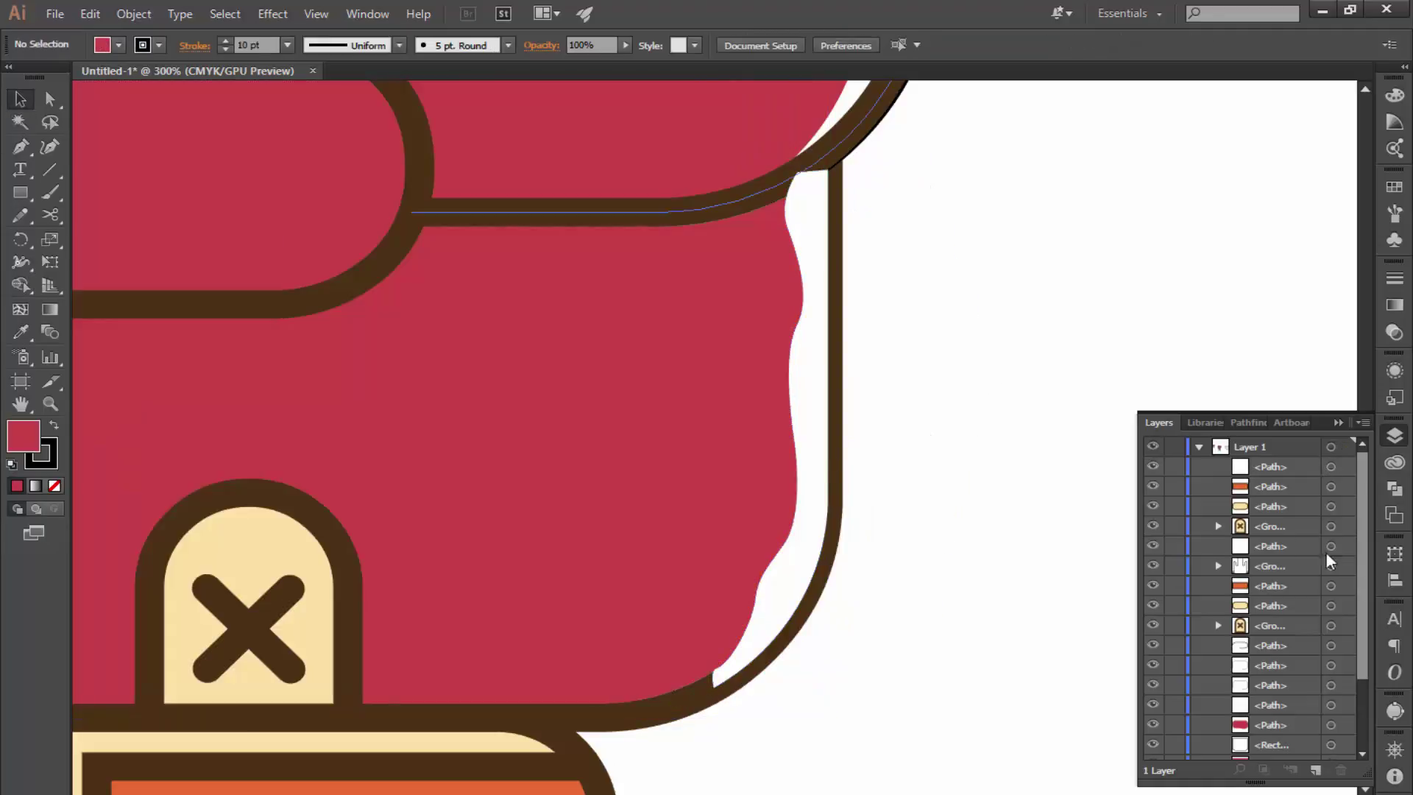
- Restack the white highlight beneath the glove's brown outline in the Layers panel
left_click(606, 585)
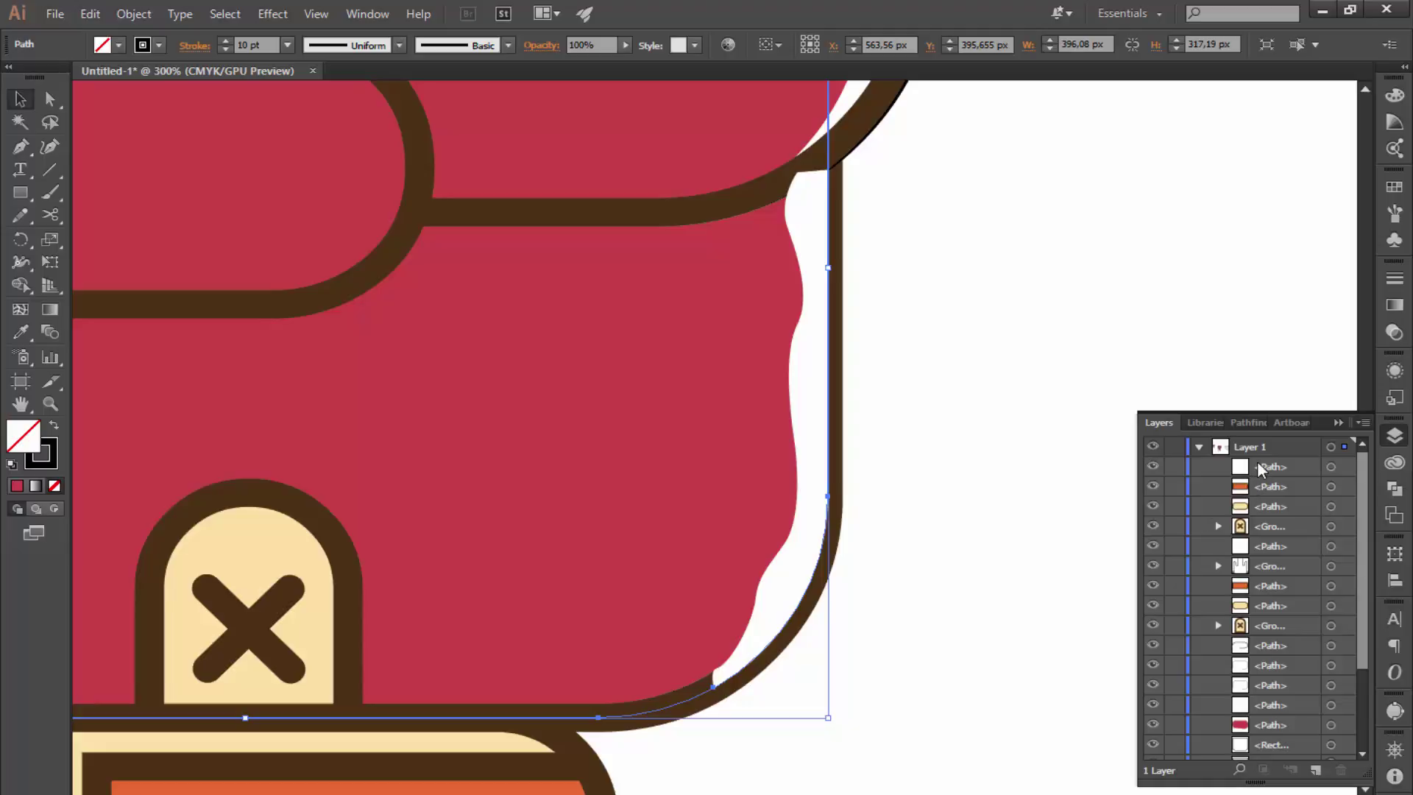
left_click_drag(1266, 467, 1270, 609)
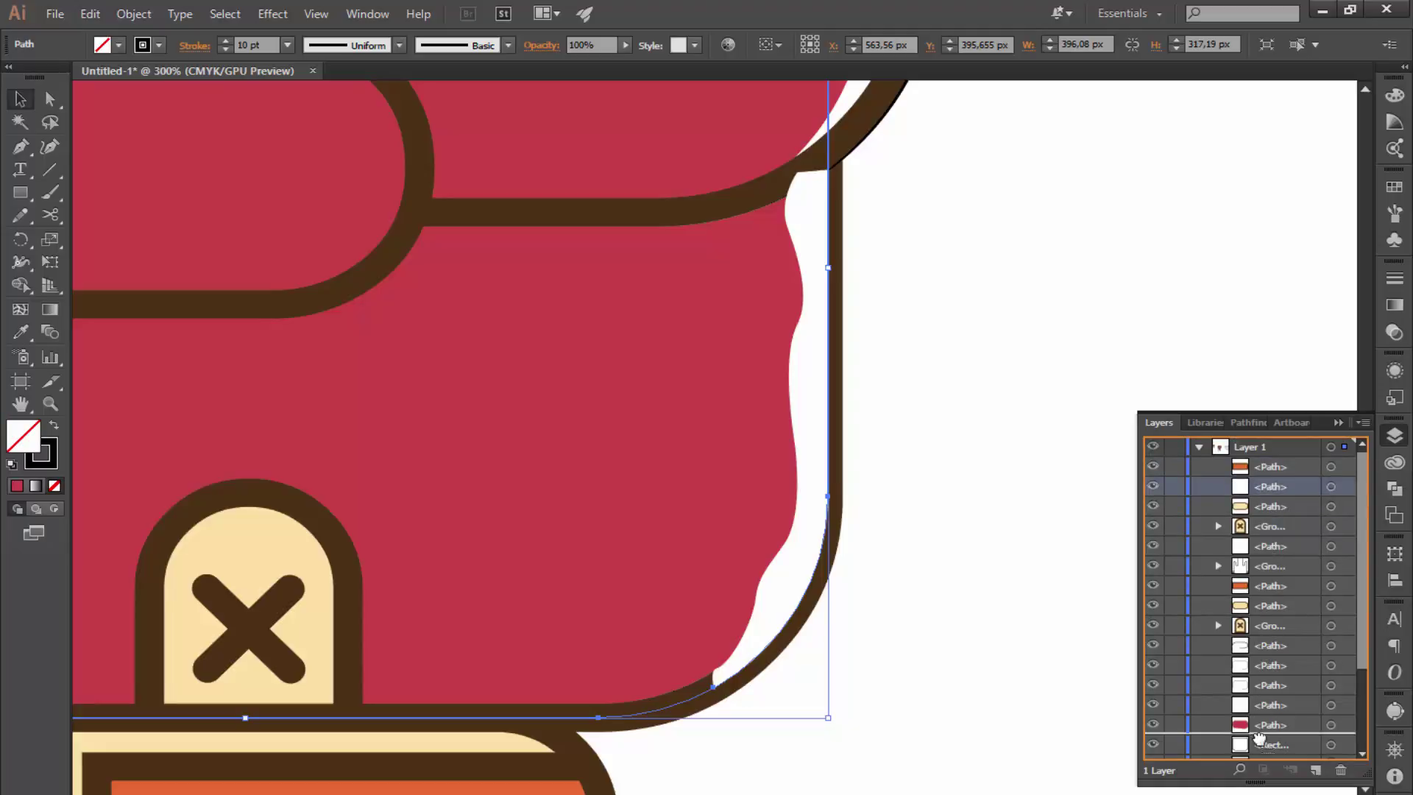
left_click_drag(1260, 738, 1268, 710)
scroll(1362, 718, "down", 2)
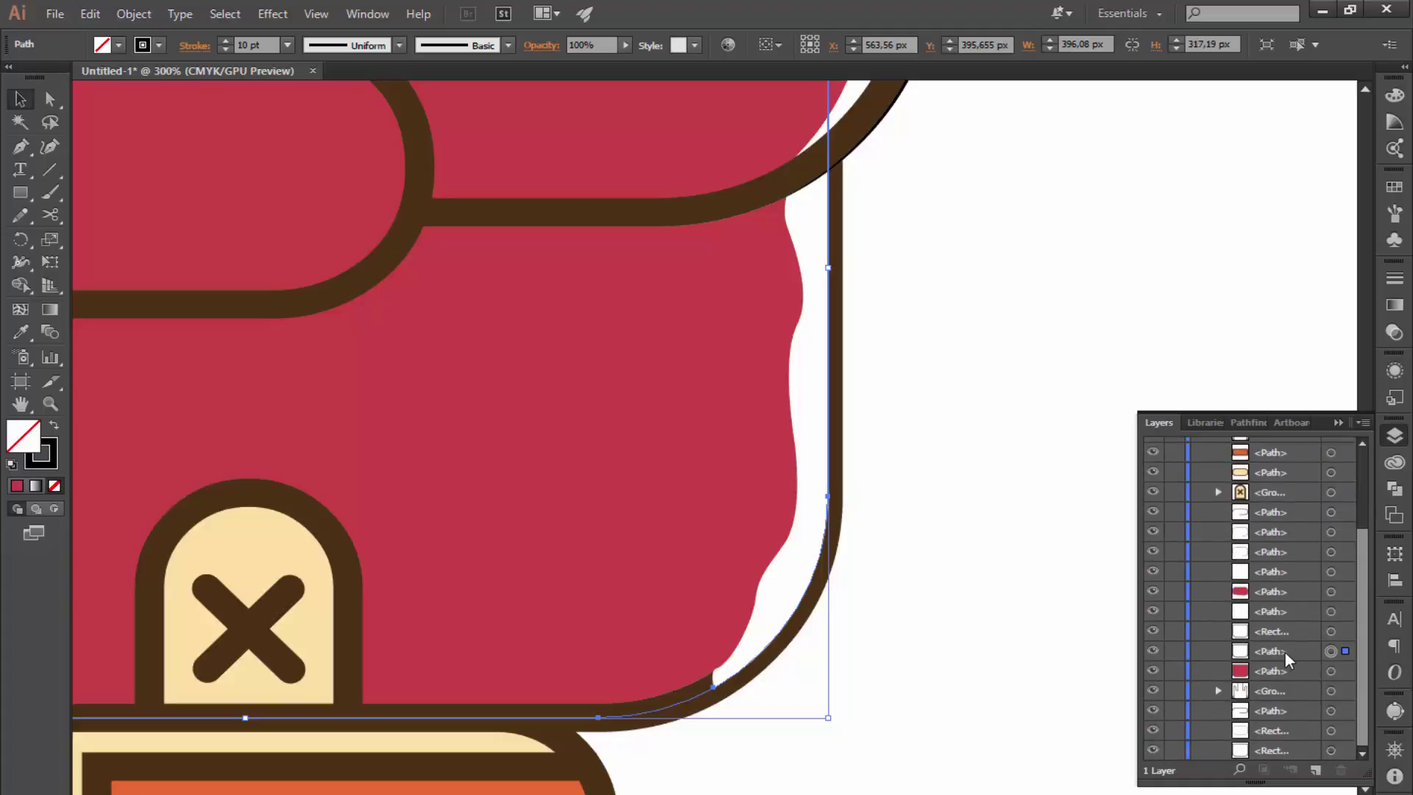
left_click_drag(1282, 635, 1278, 609)
left_click(994, 379)
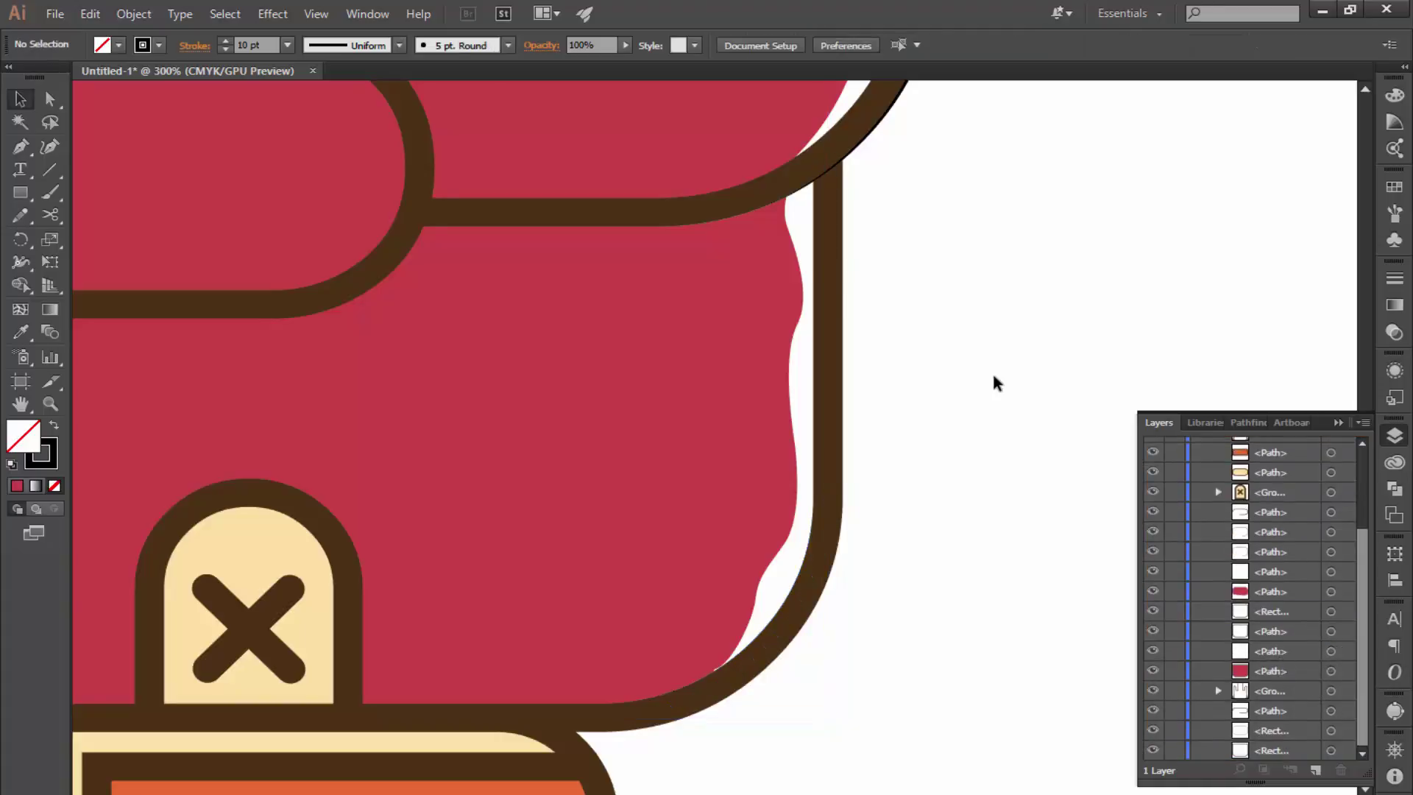
scroll(991, 375, "down", 3)
scroll(748, 378, "up", 2)
scroll(987, 489, "up", 1)
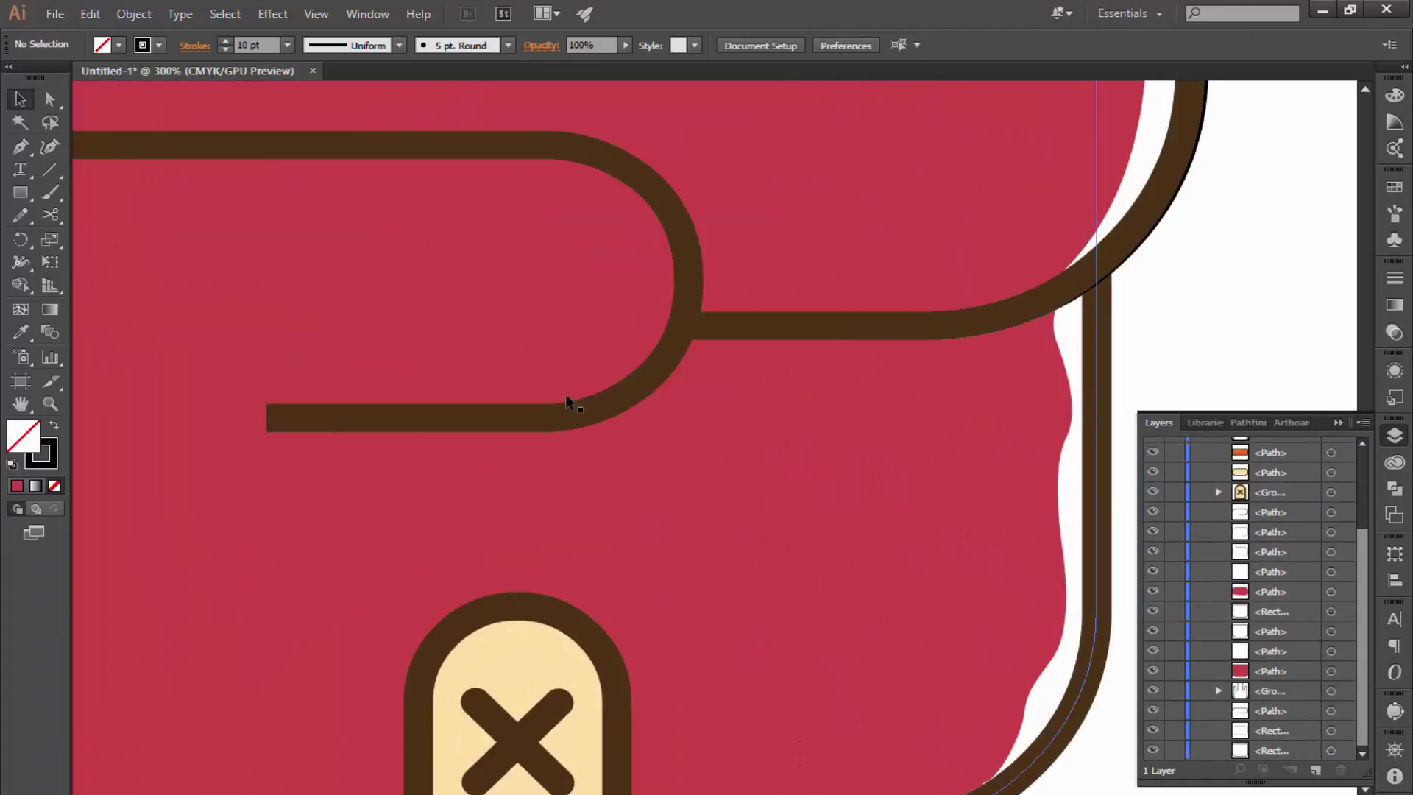
- Duplicate the brown thumb curve in front of the original
left_click(565, 398)
key("ctrl+c")
key("ctrl+f")
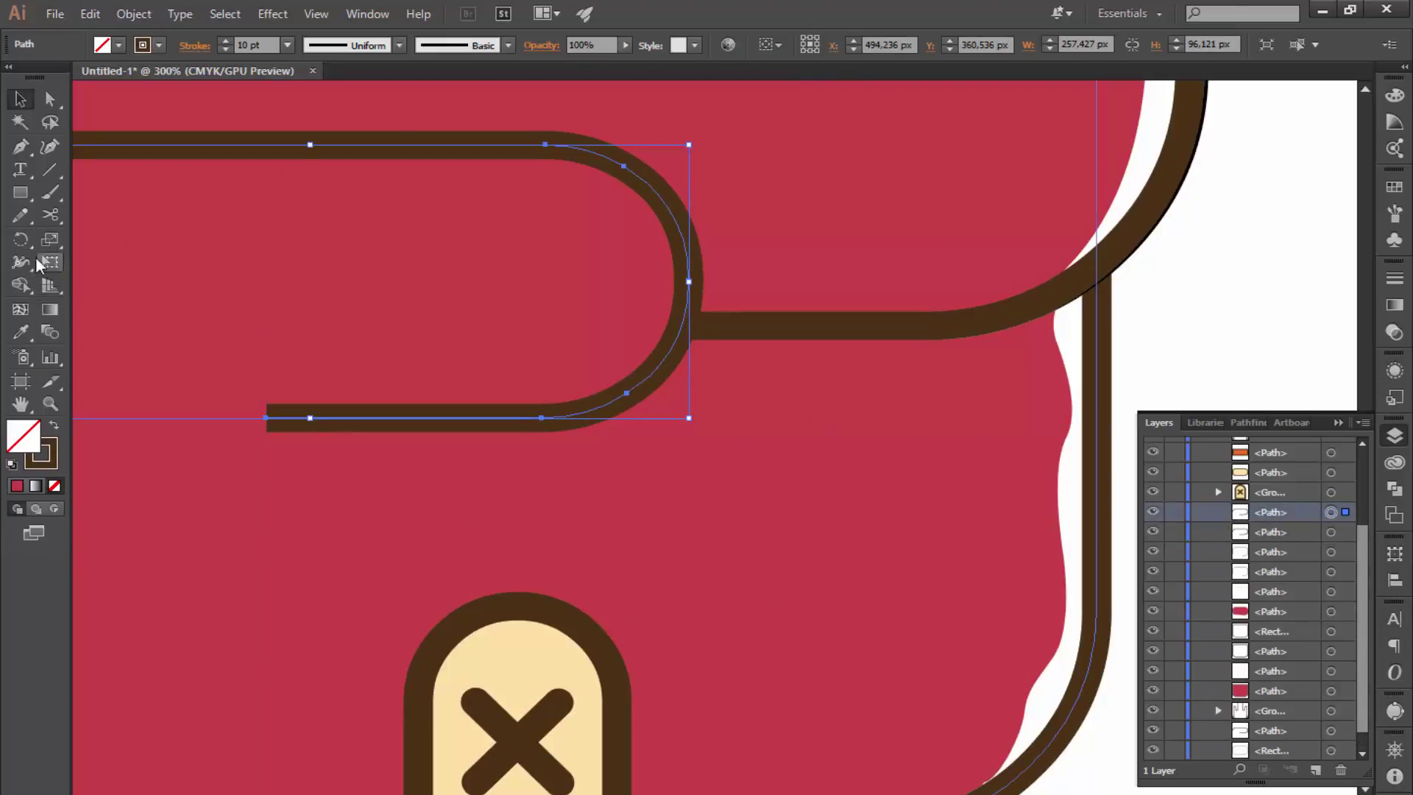
left_click(21, 146)
left_click(33, 101)
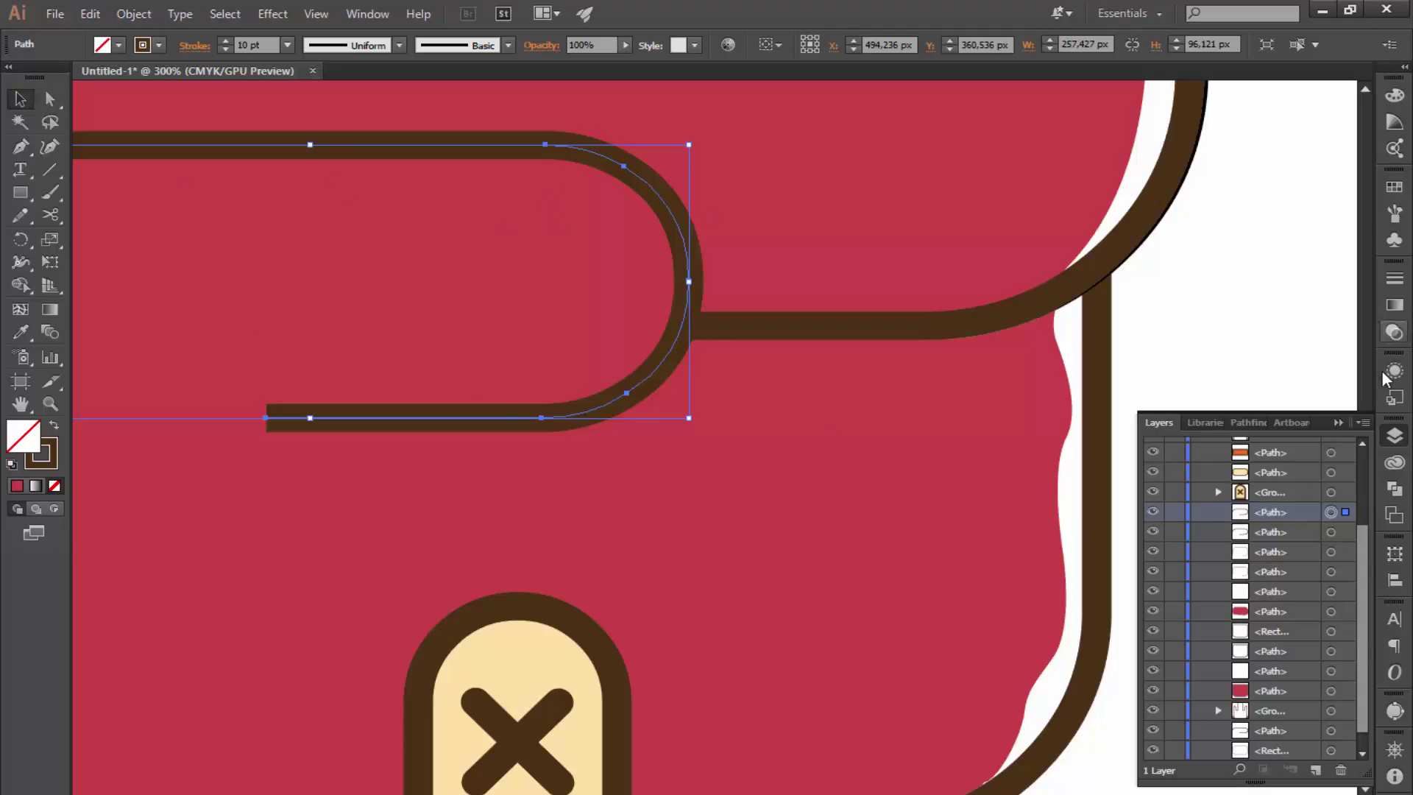
key("ctrl+shift+a")
- Pen-draw a crescent shape inside the thumb bend
key("p")
left_click_drag(540, 144, 600, 197)
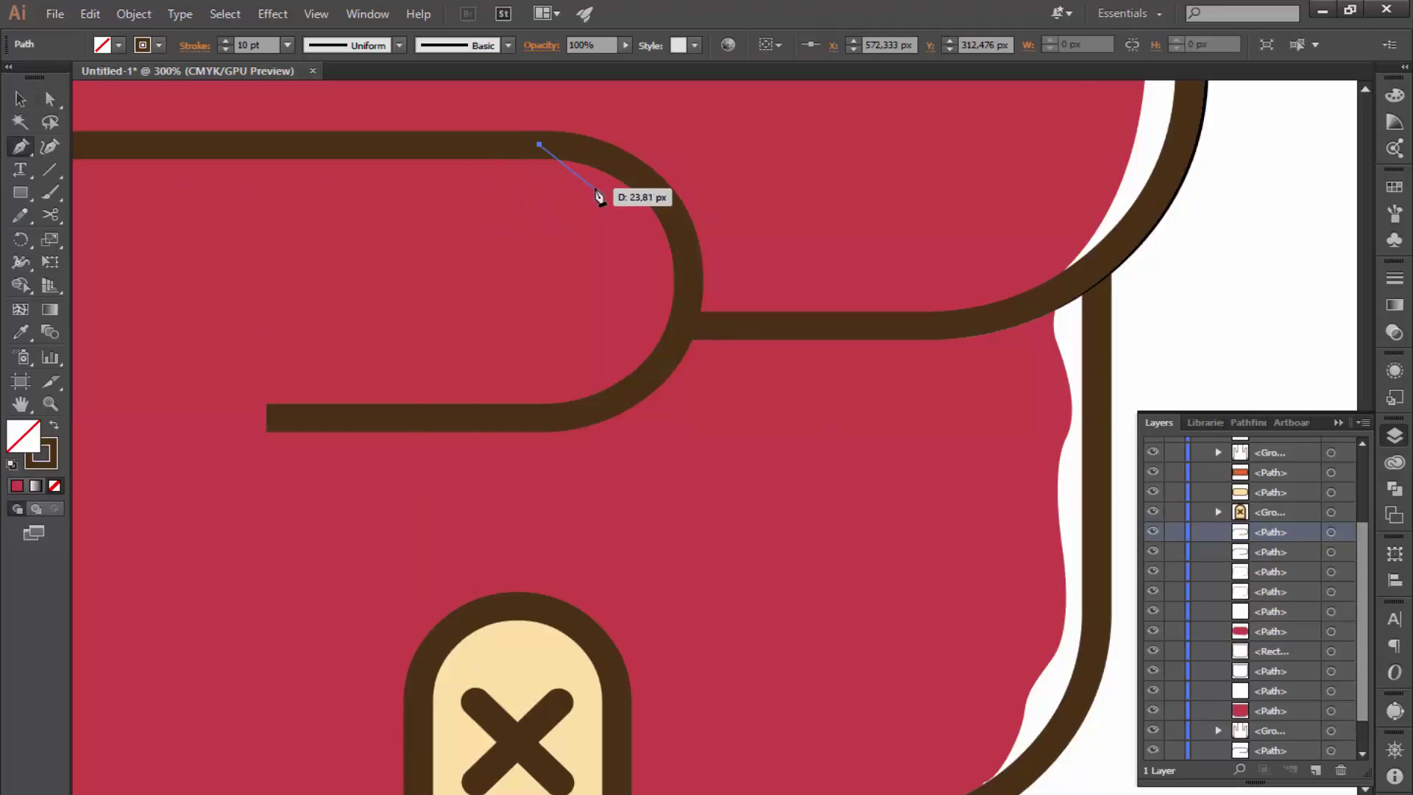
left_click(612, 274)
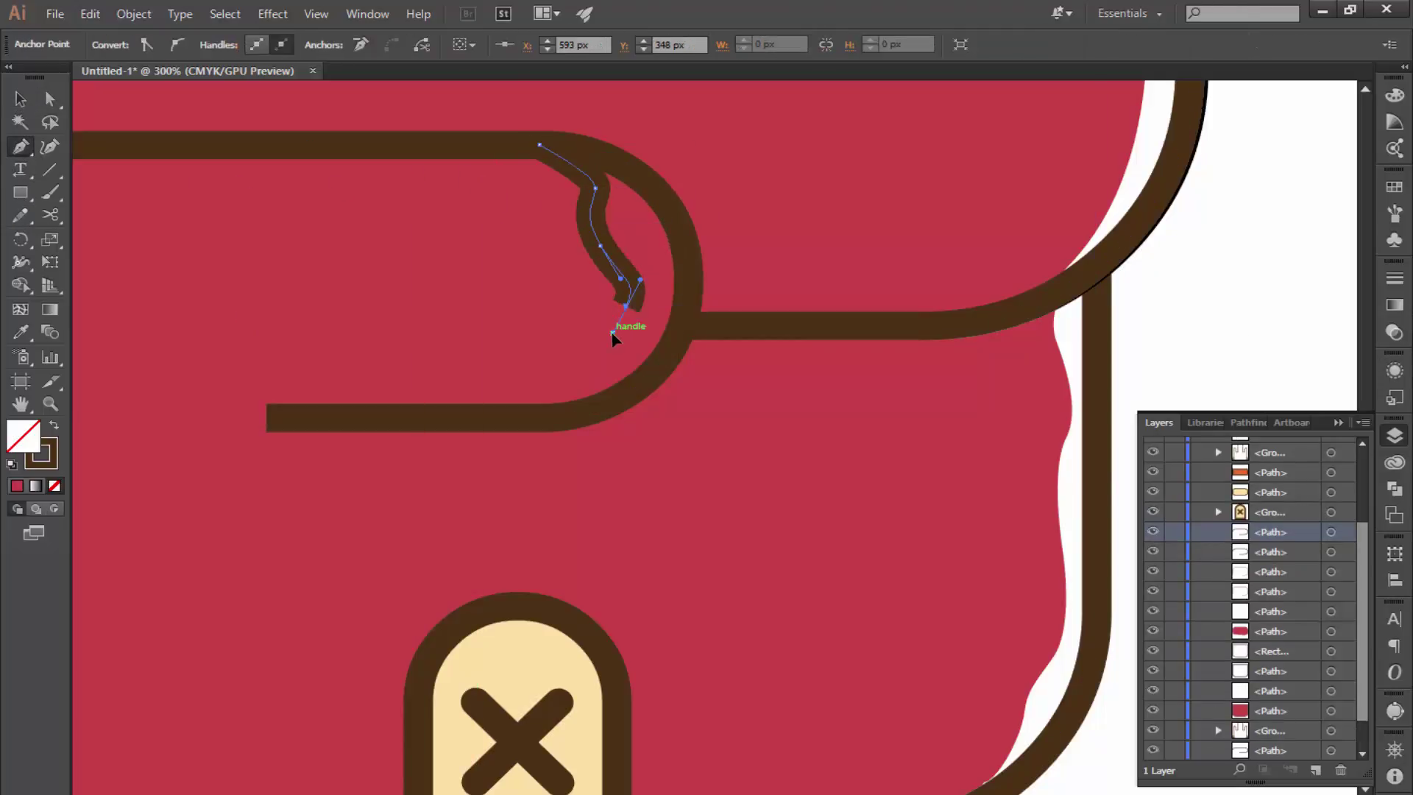
mouse_move(600, 325)
left_mouse_down()
mouse_move(573, 381)
mouse_move(671, 446)
left_mouse_up()
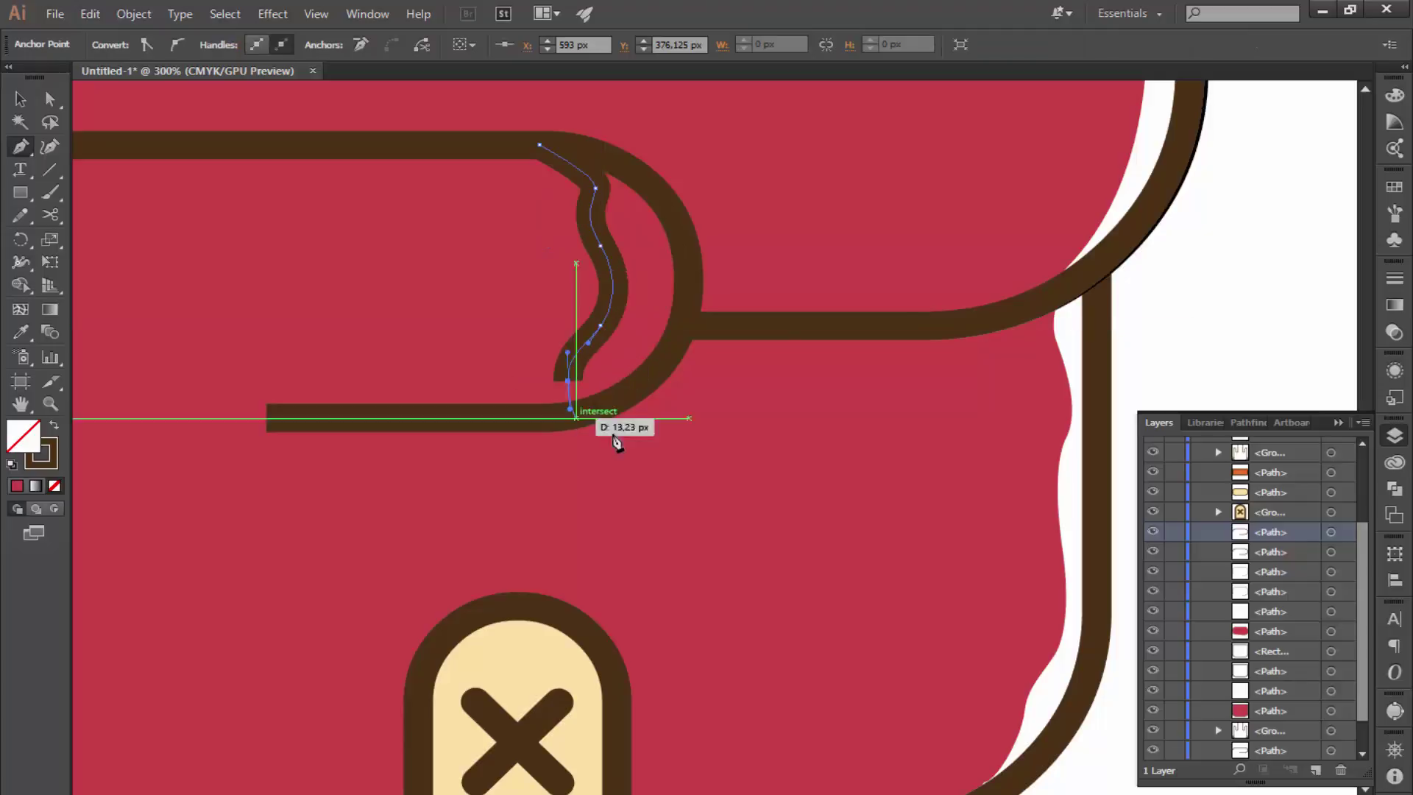
left_click(828, 203)
left_click(600, 97)
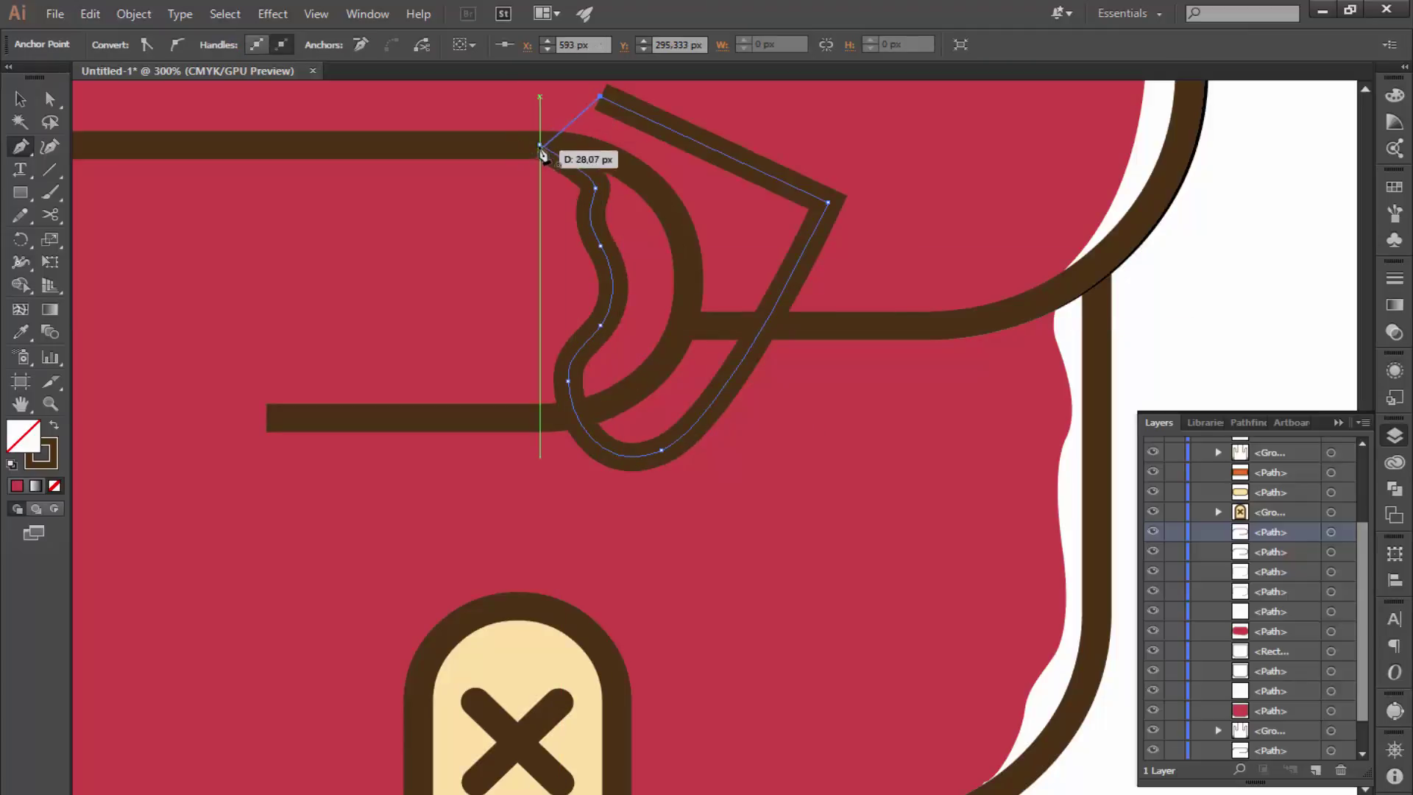
left_click(539, 144)
key("v")
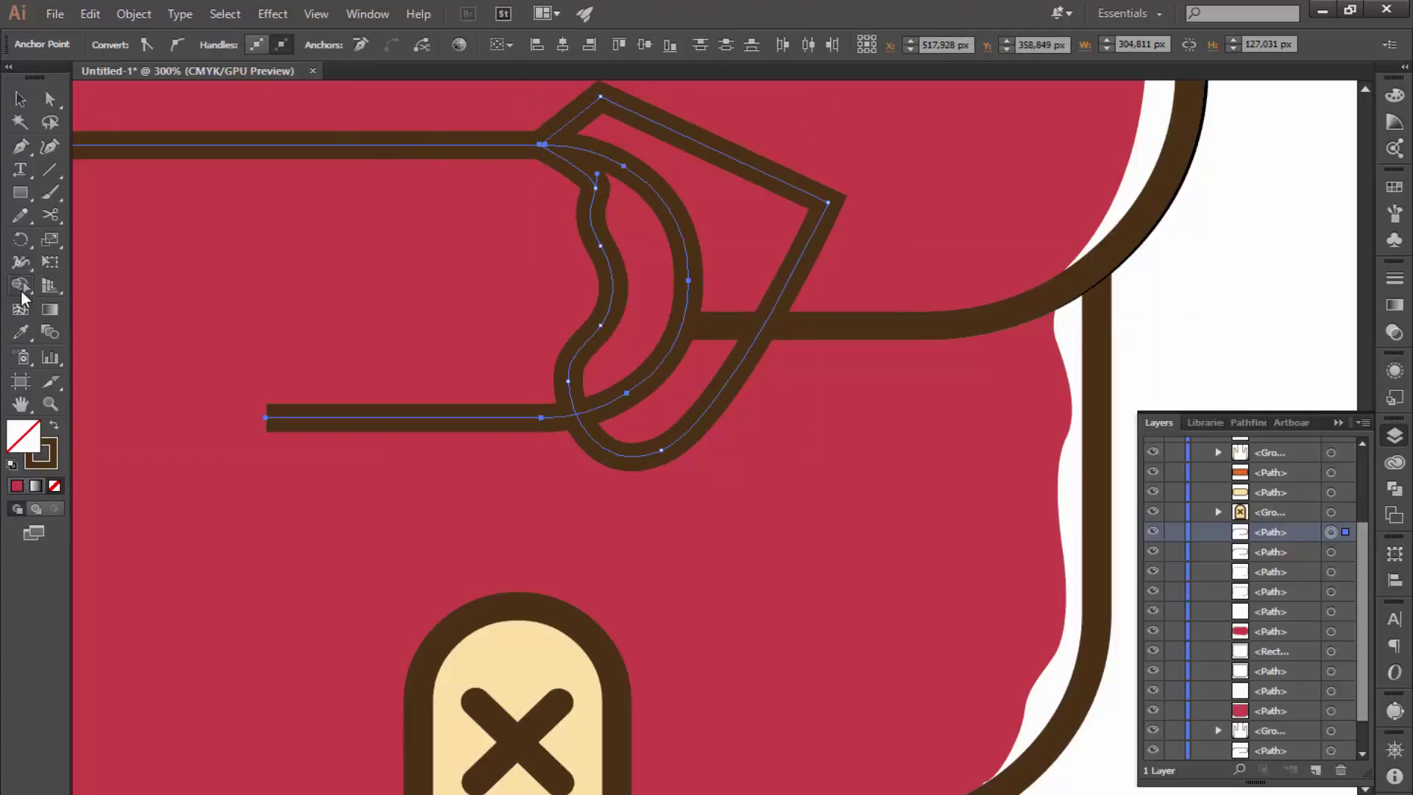
key("ctrl+z")
key("ctrl+z")
key("ctrl+z")
key("ctrl+z")
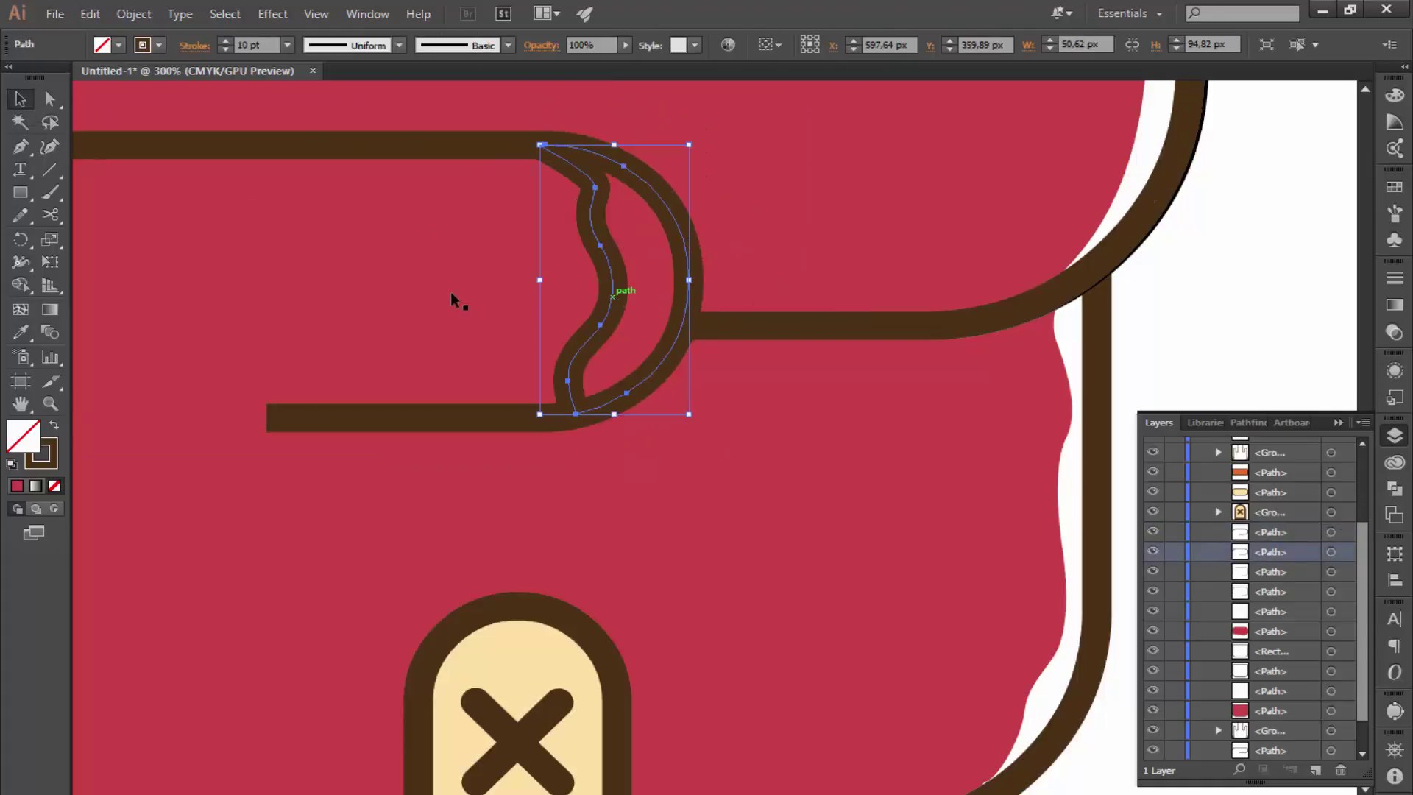
- Turn the crescent's stroke into a white fill and move it lower in the stack
left_click(54, 425)
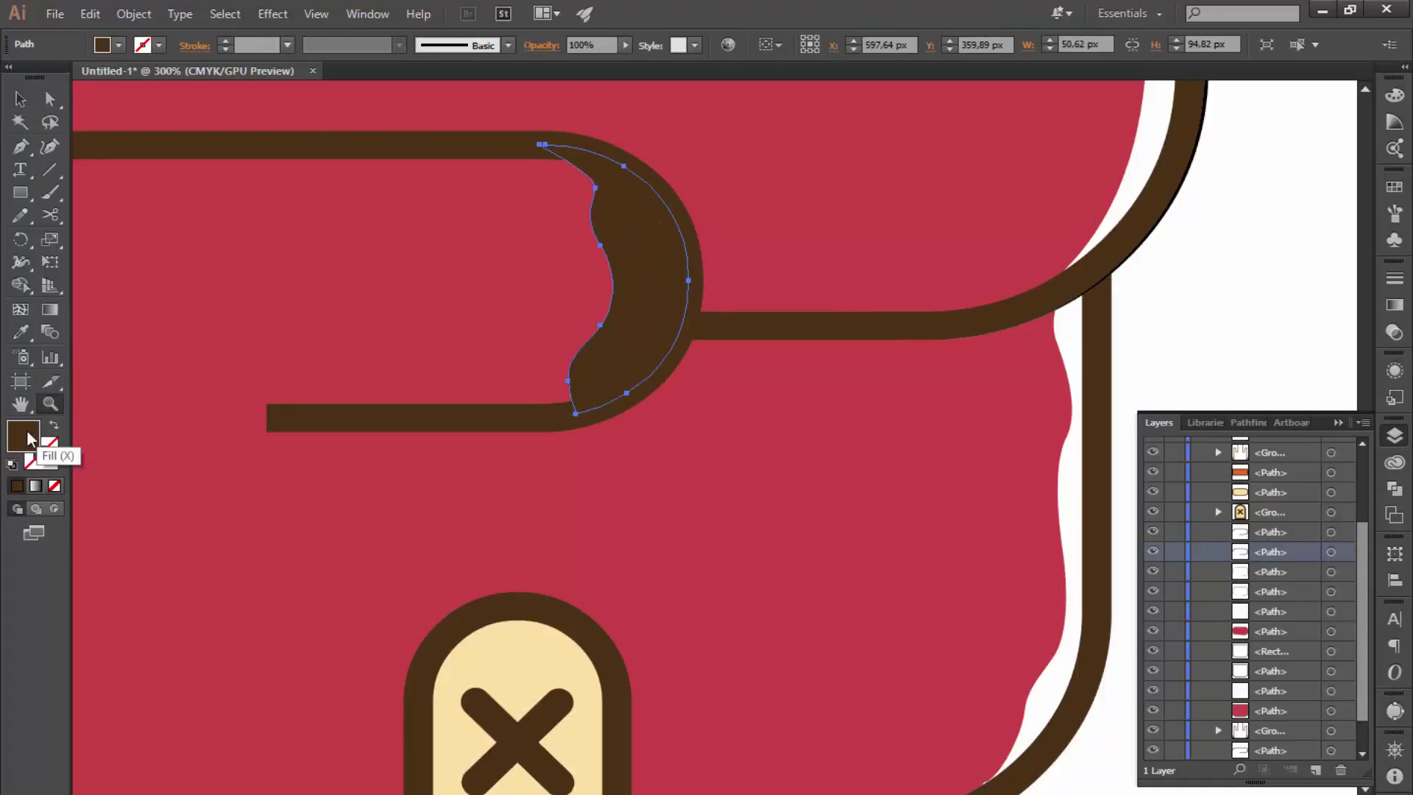
left_click(1245, 174)
key("v")
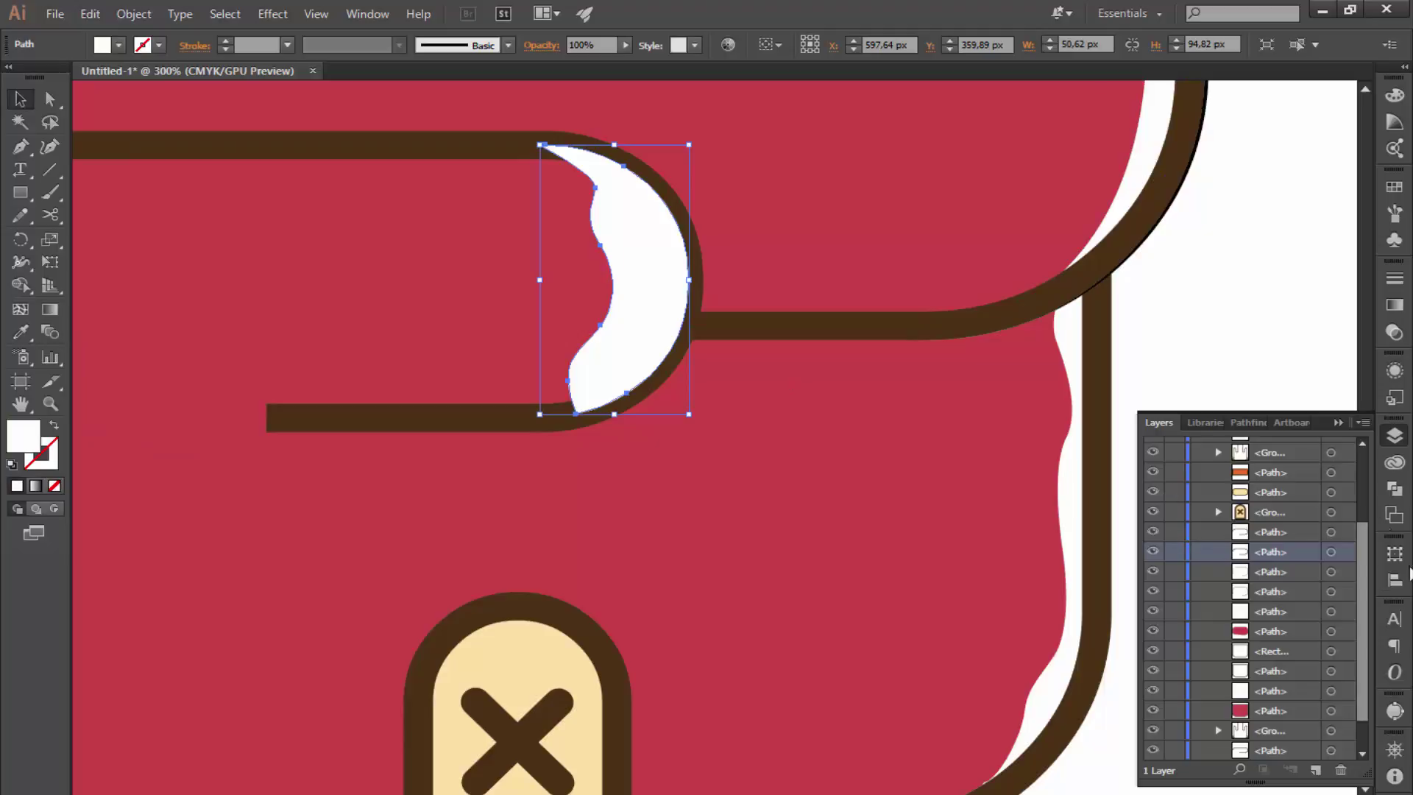
mouse_move(1289, 423)
left_mouse_down()
mouse_move(1290, 197)
mouse_move(1254, 454)
left_mouse_up()
left_click(1252, 154)
- Group the beige wrist band with the orange rectangle and paste a copy in front
key("ctrl+minus")
key("ctrl+minus")
key("ctrl+minus")
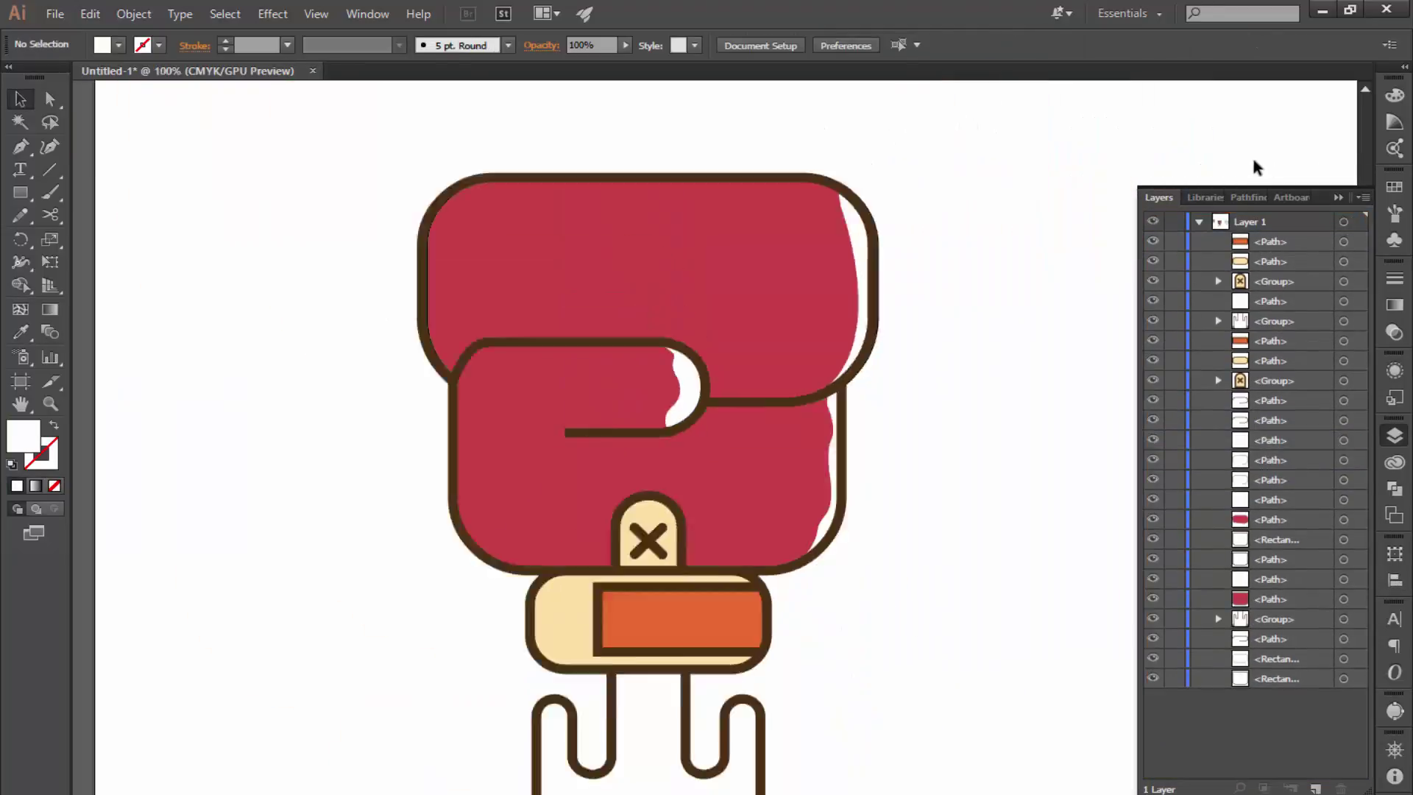
key("ctrl+minus")
key("ctrl+plus")
key("ctrl+plus")
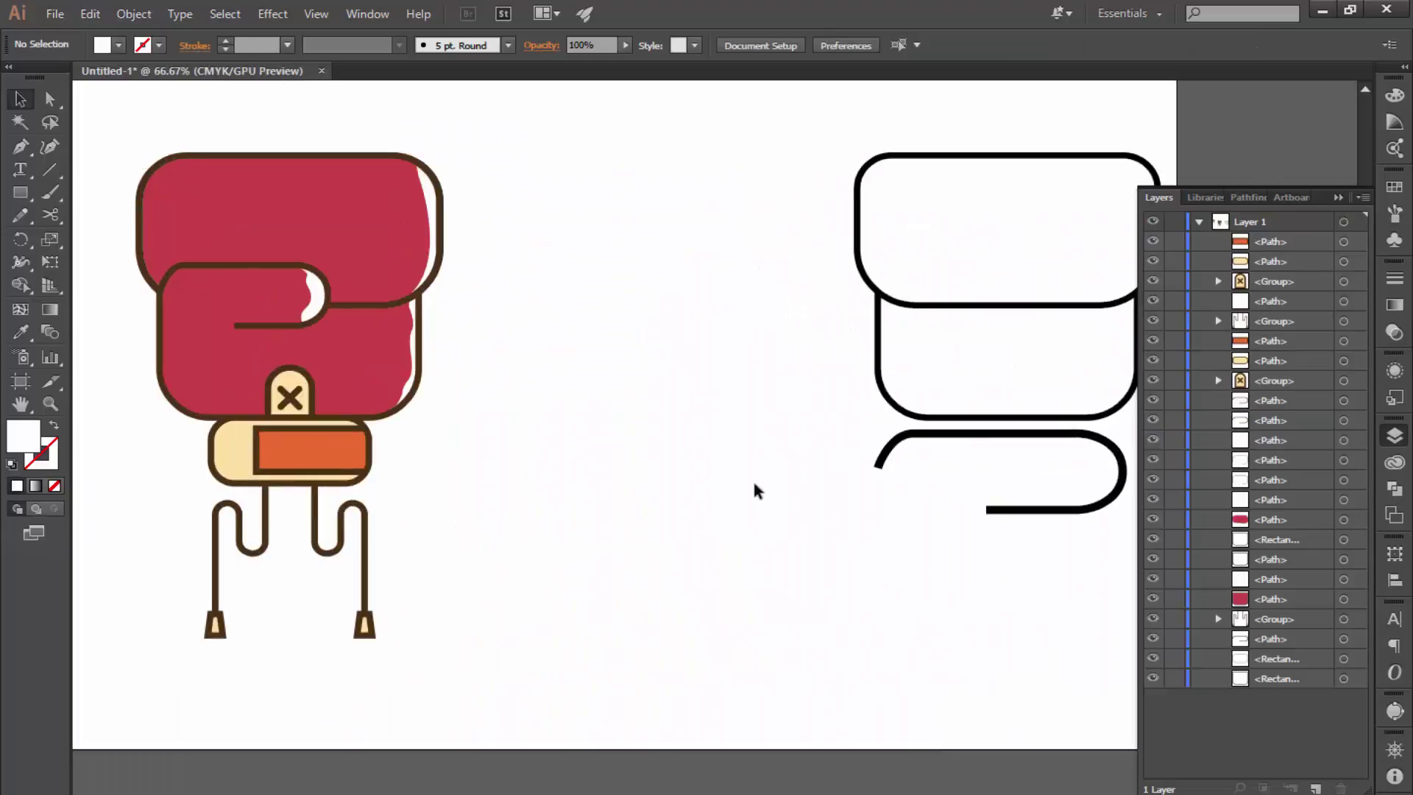
left_click(290, 451, "ctrl")
left_click(773, 385, "ctrl")
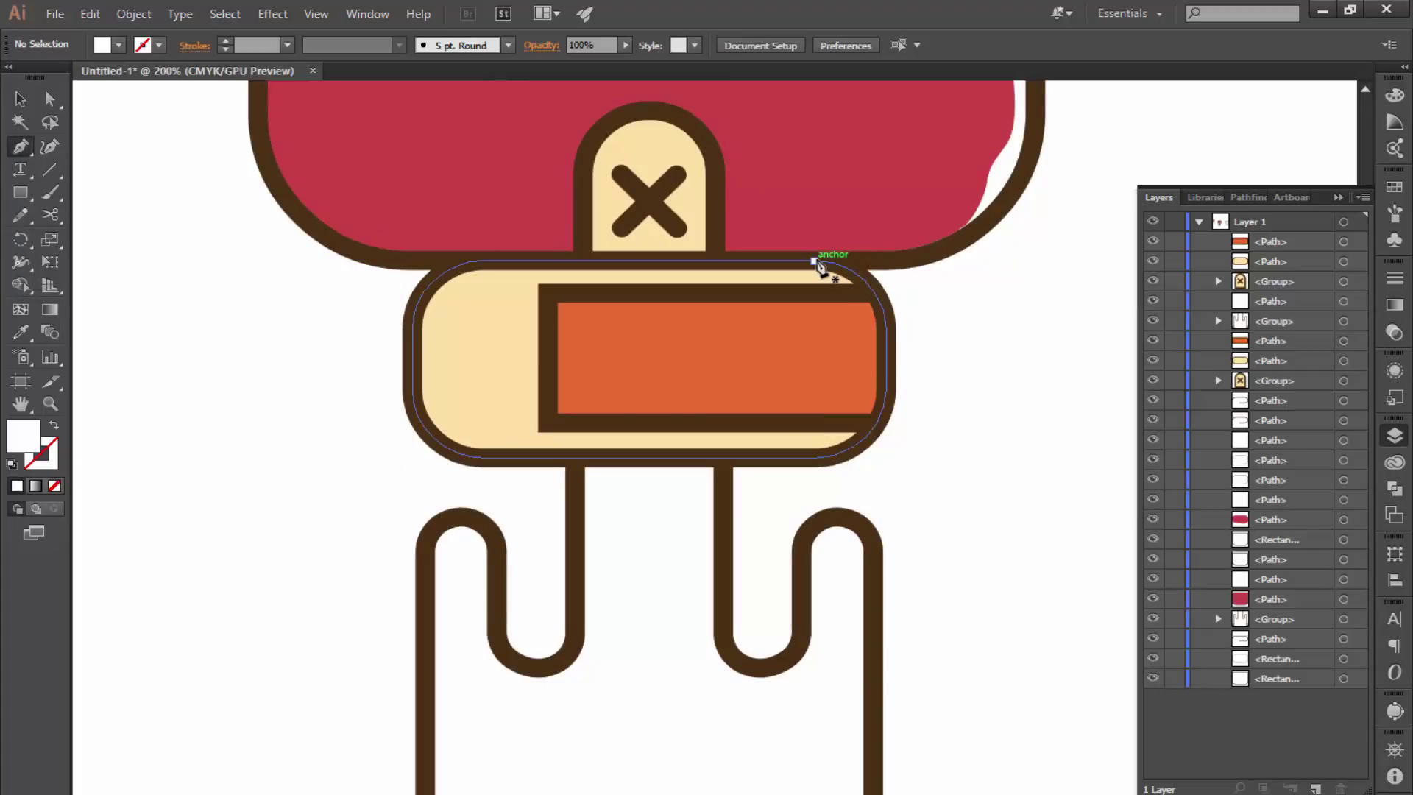
left_click(412, 361)
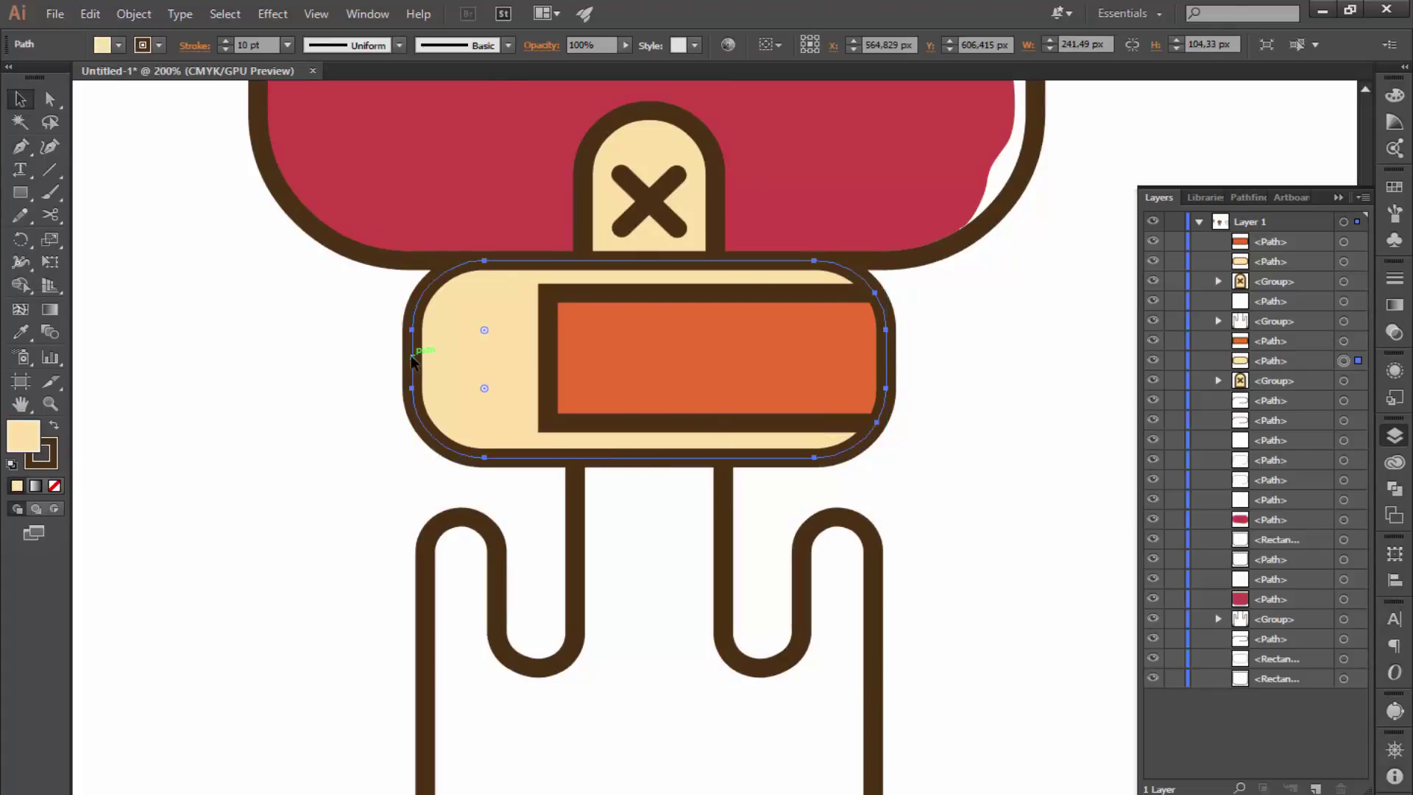
left_click(847, 423, "shift")
right_click(778, 454)
left_click(817, 545)
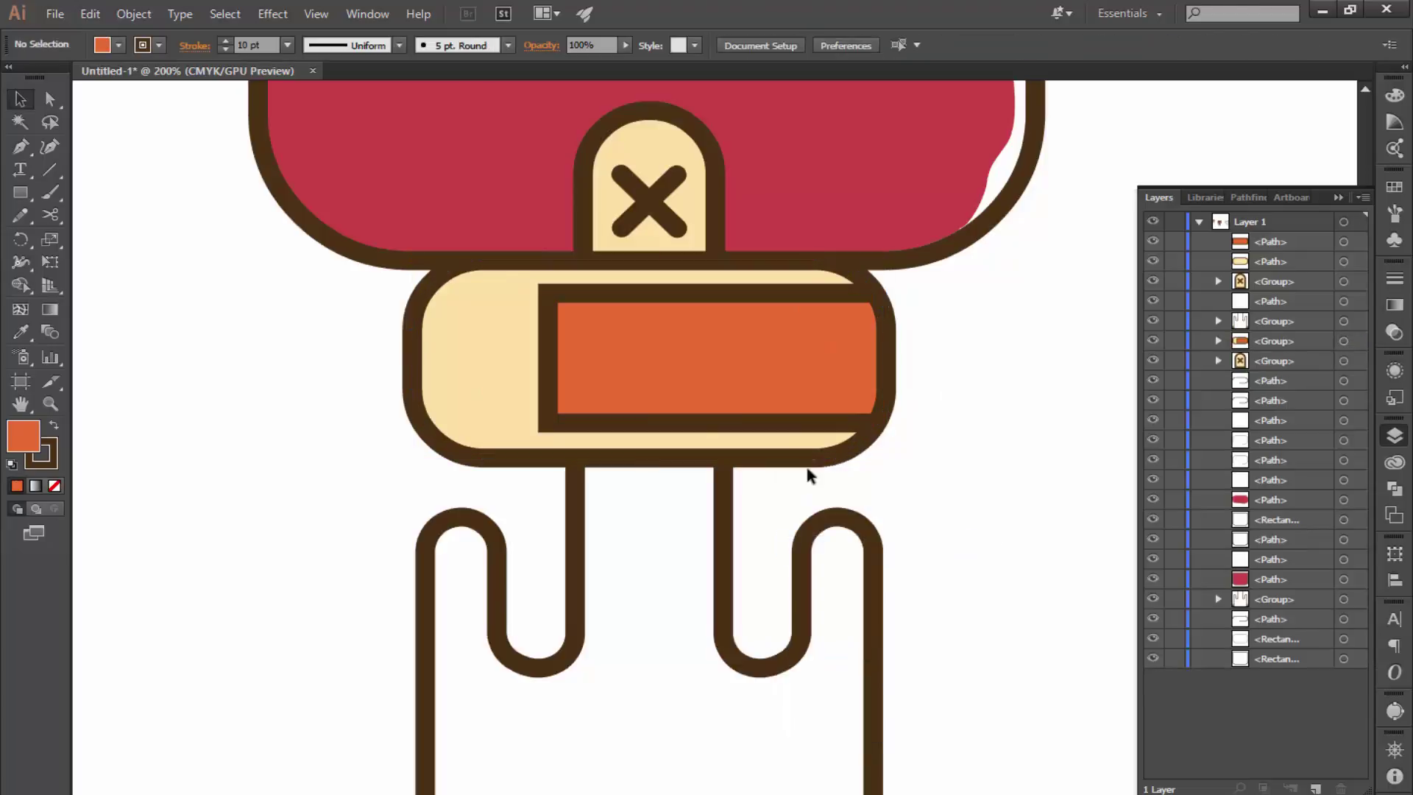
key("ctrl+c")
key("ctrl+f")
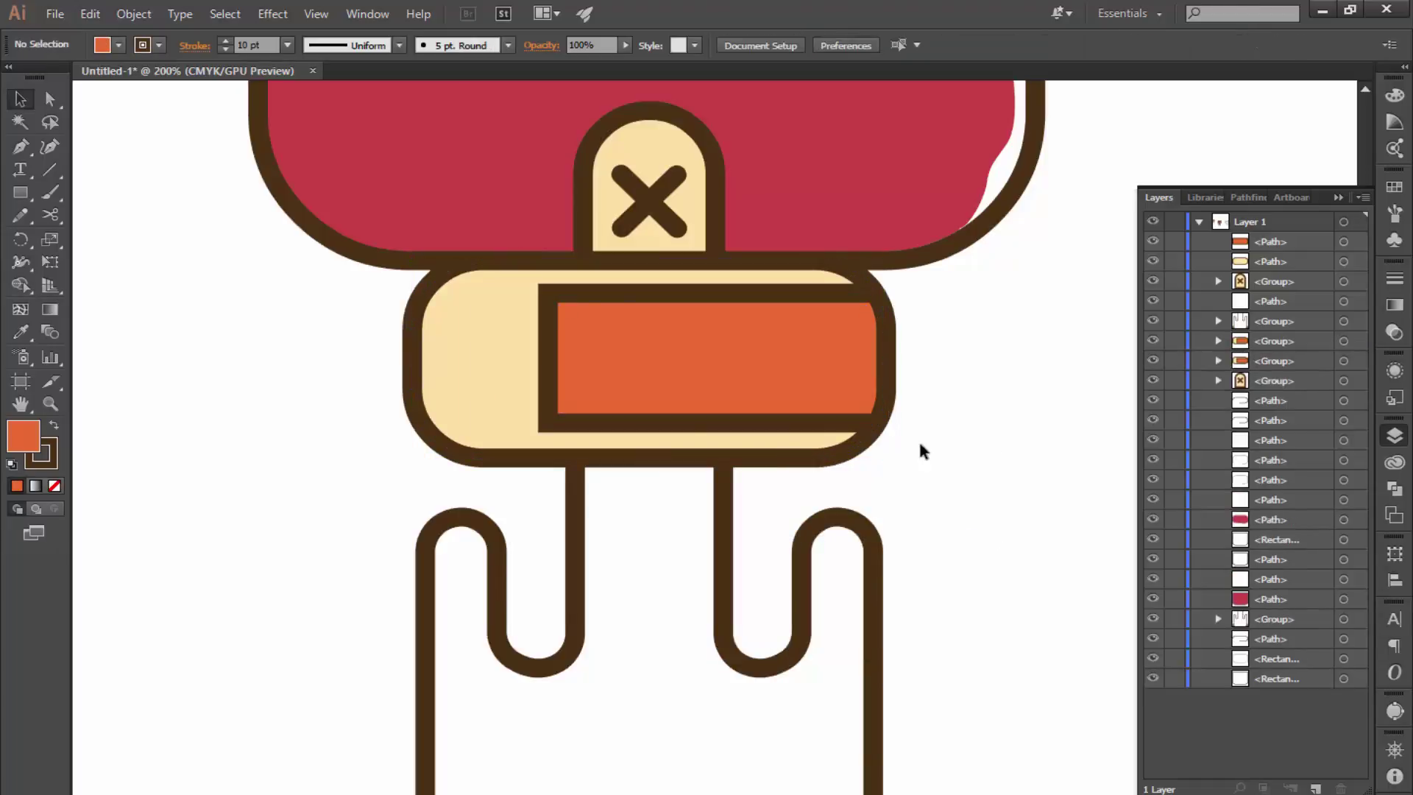
- Ungroup the band copy and merge the duplicate group in the Layers panel
right_click(403, 412)
left_click(473, 511)
left_click_drag(653, 408, 1054, 478)
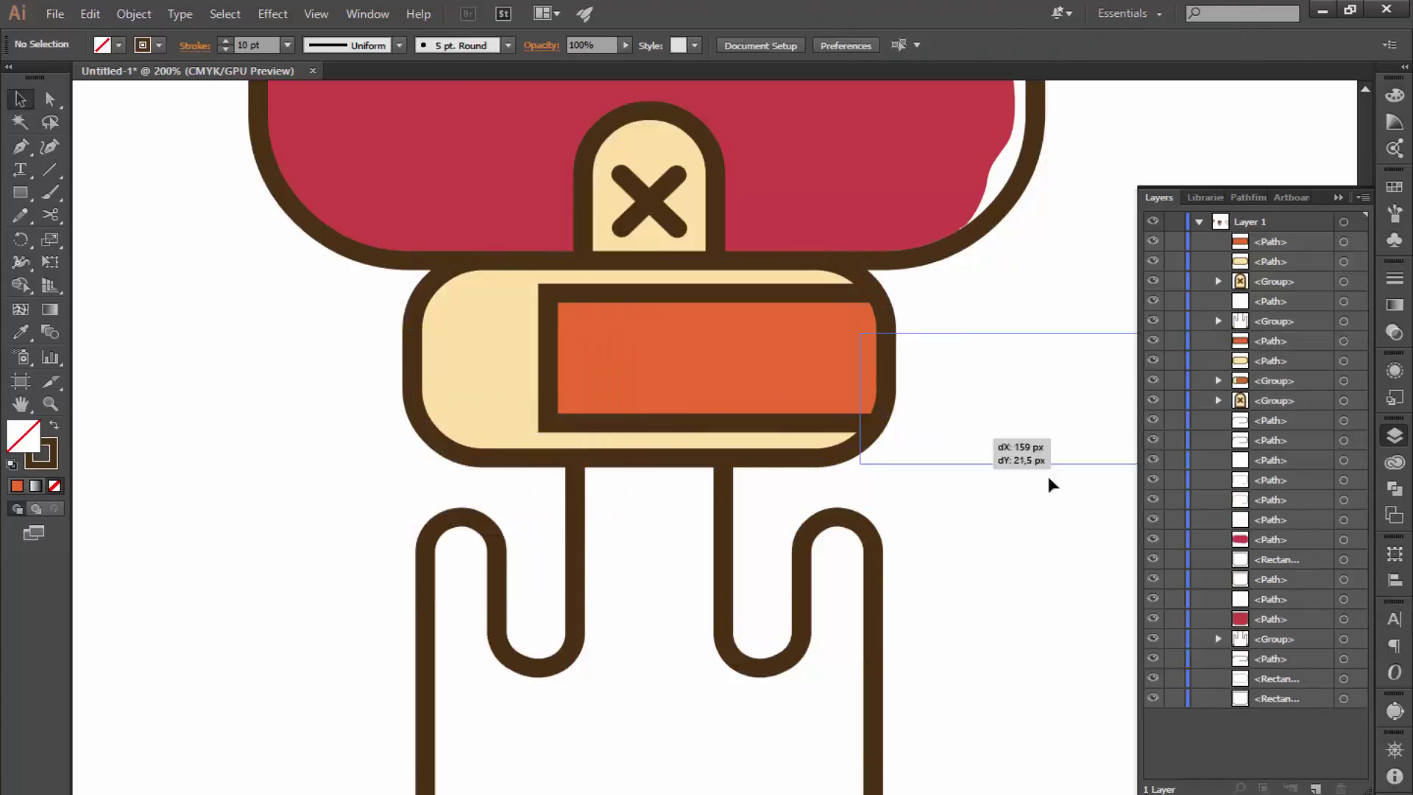
key("ctrl+z")
key("ctrl+z")
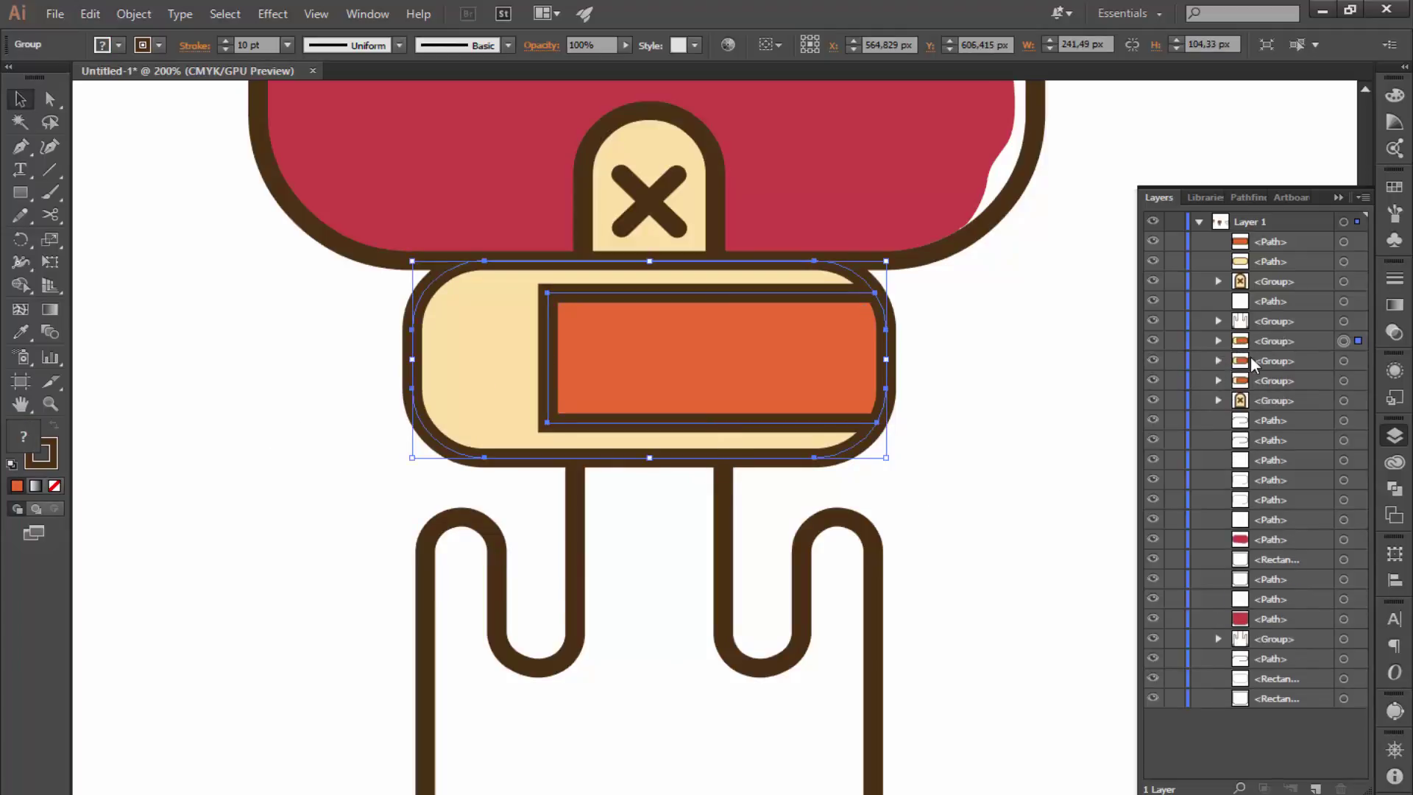
left_click(1218, 361)
left_click(1218, 361)
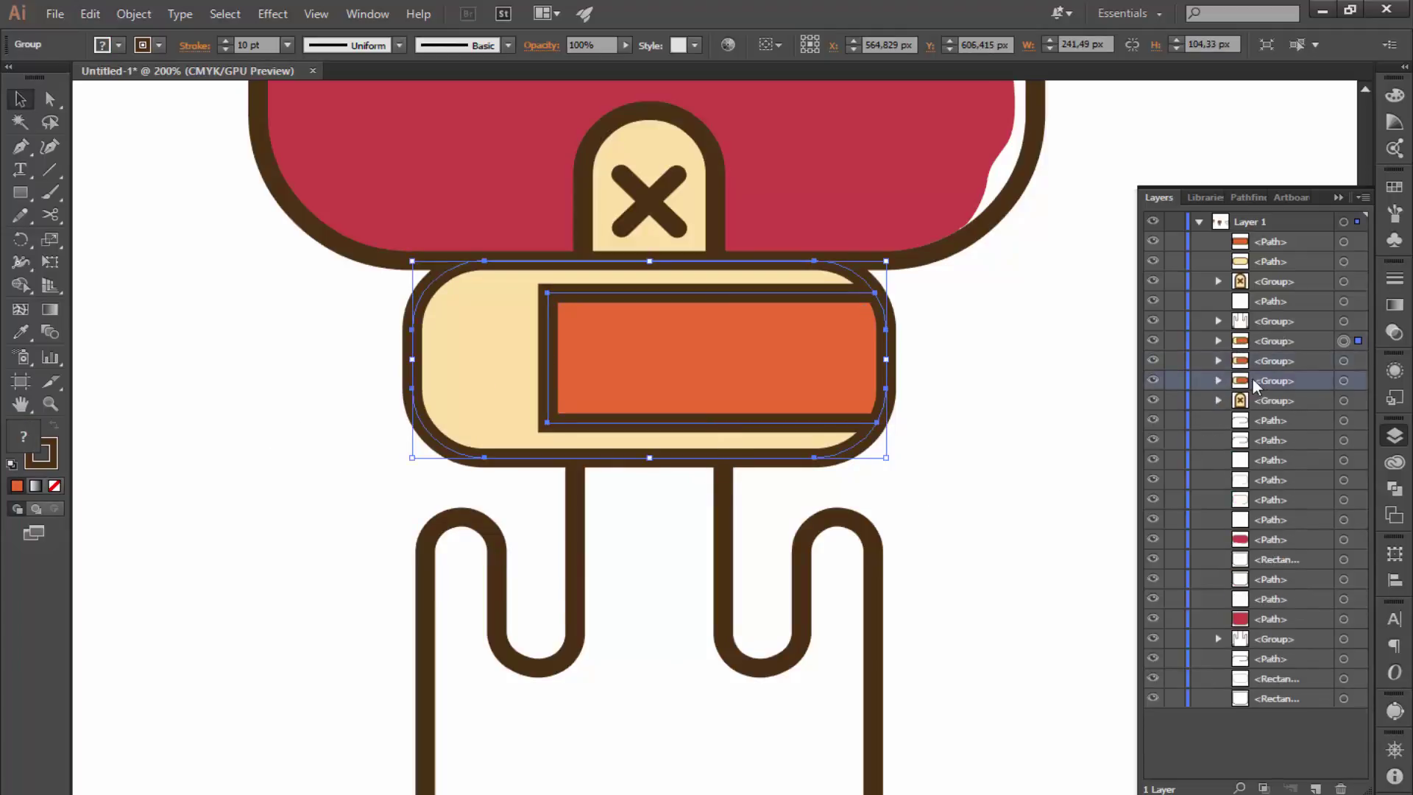
left_click_drag(1252, 379, 1217, 360)
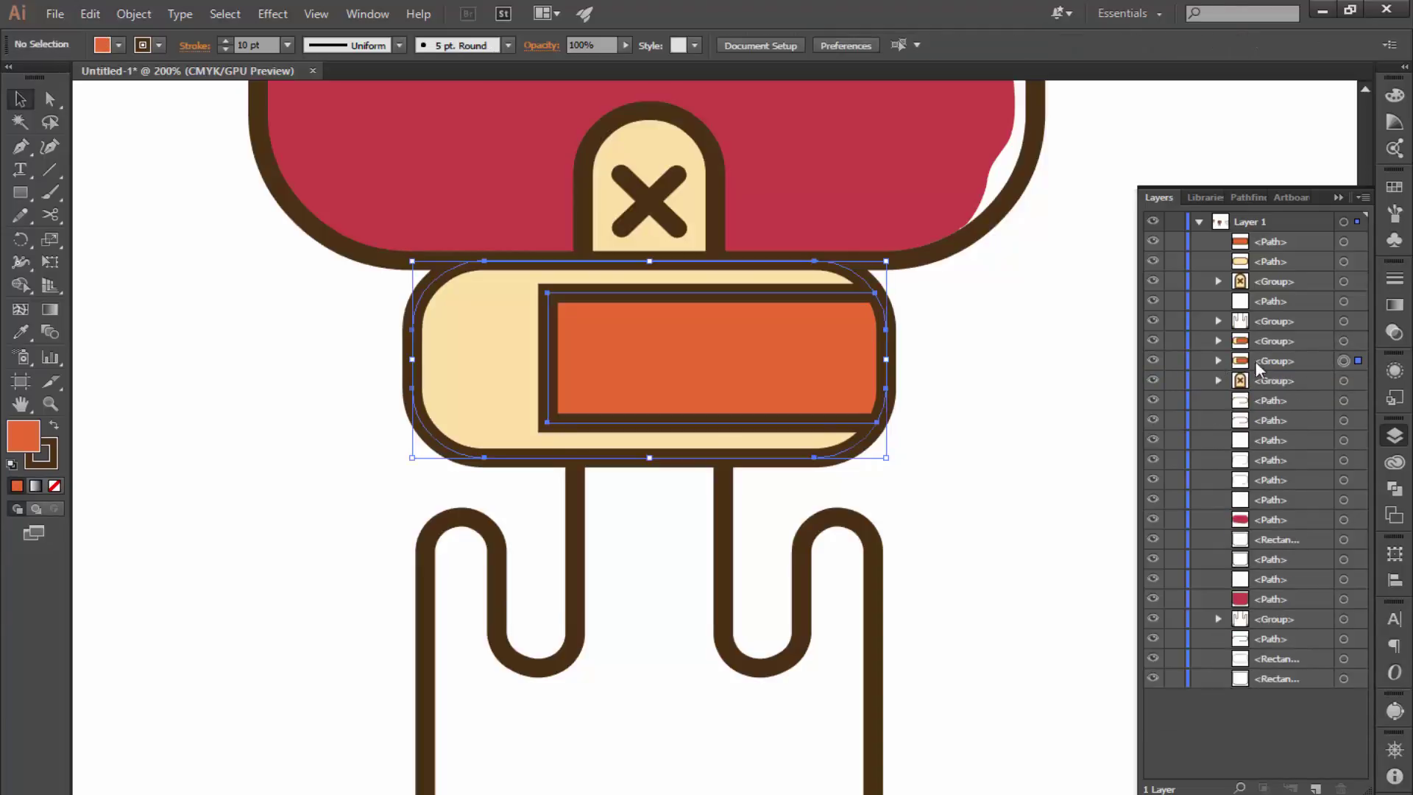
left_click_drag(752, 374, 412, 373)
key("ctrl+z")
- Ungroup the band and restore the orange rectangle inside the cream band's right part
right_click(571, 367)
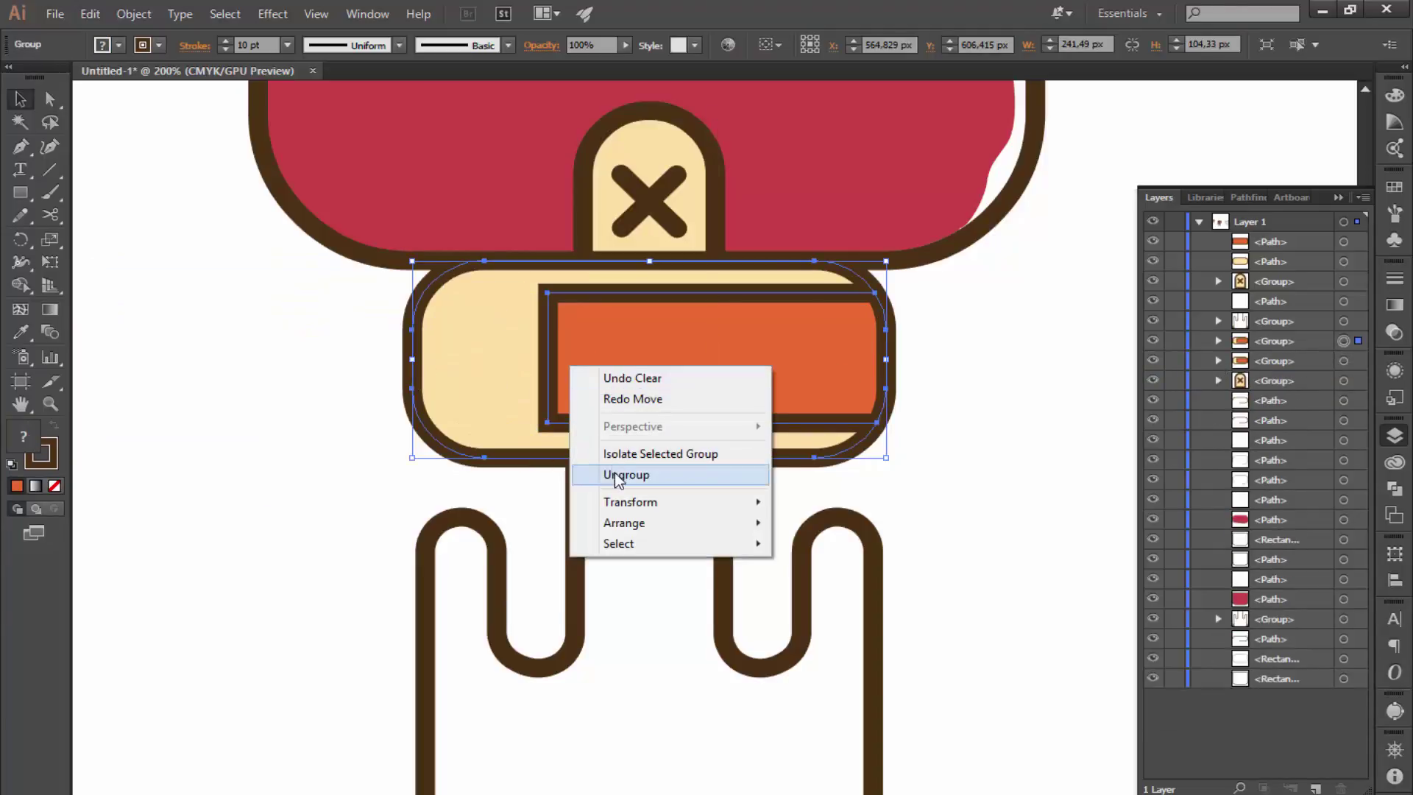
left_click(616, 475)
left_click_drag(599, 387, 730, 392)
key("Delete")
left_click(442, 377)
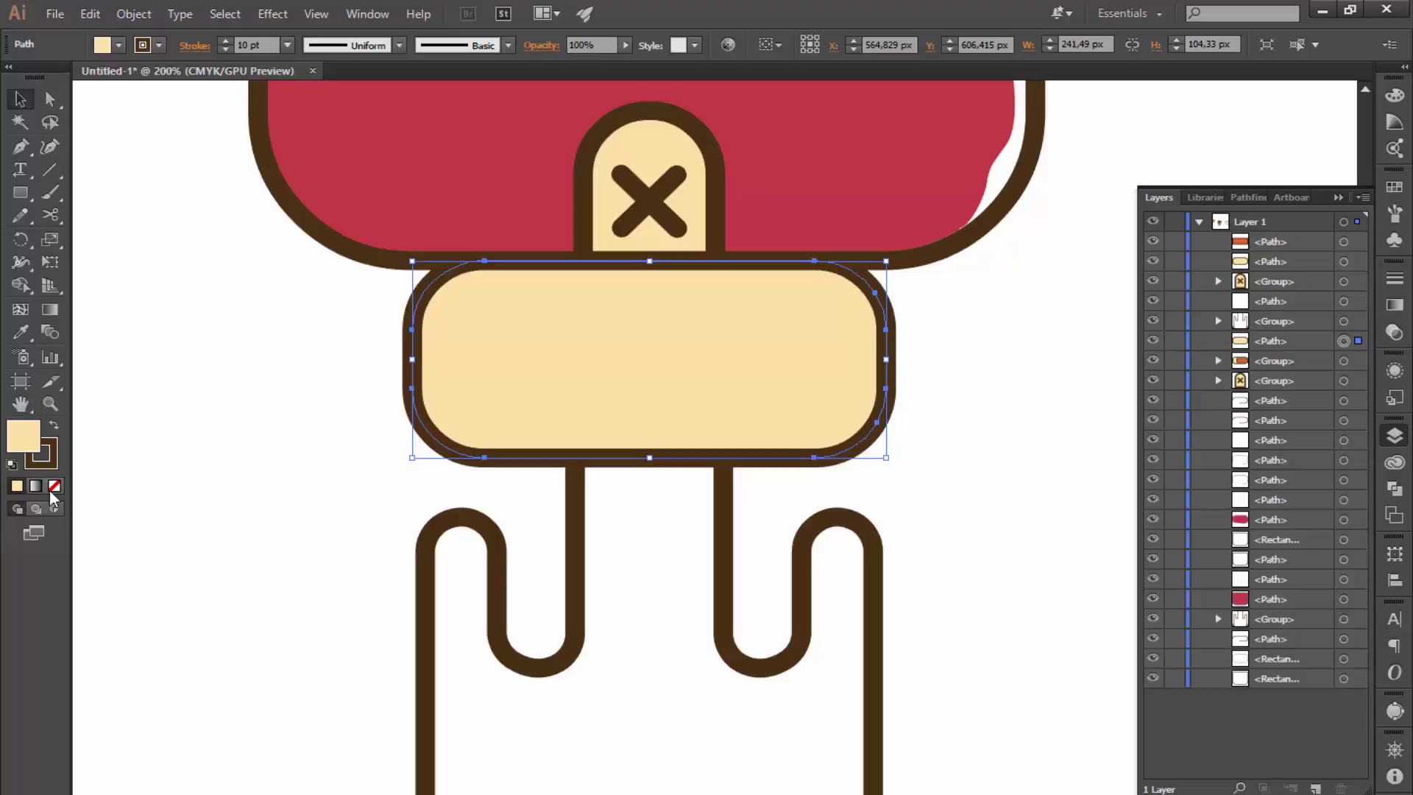
key("ctrl+z")
left_click(463, 479)
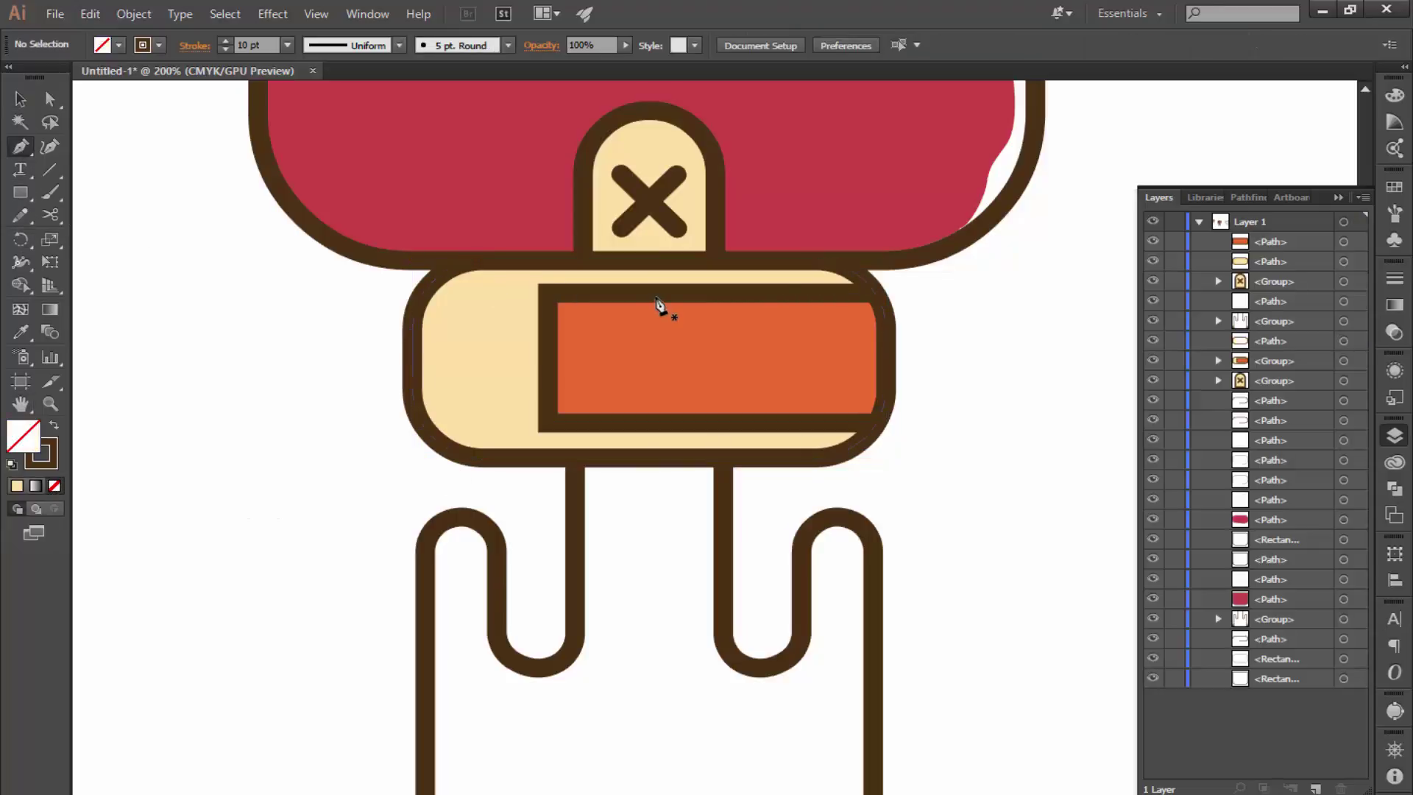
- Pen-draw a closed curved shape over the cream band's right edge
left_click(782, 261)
left_click(829, 292)
mouse_move(829, 366)
left_mouse_down()
mouse_move(857, 432)
mouse_move(836, 441)
left_mouse_up()
left_click_drag(873, 493, 930, 484)
left_click(1006, 363)
left_click(943, 303)
left_click(861, 212)
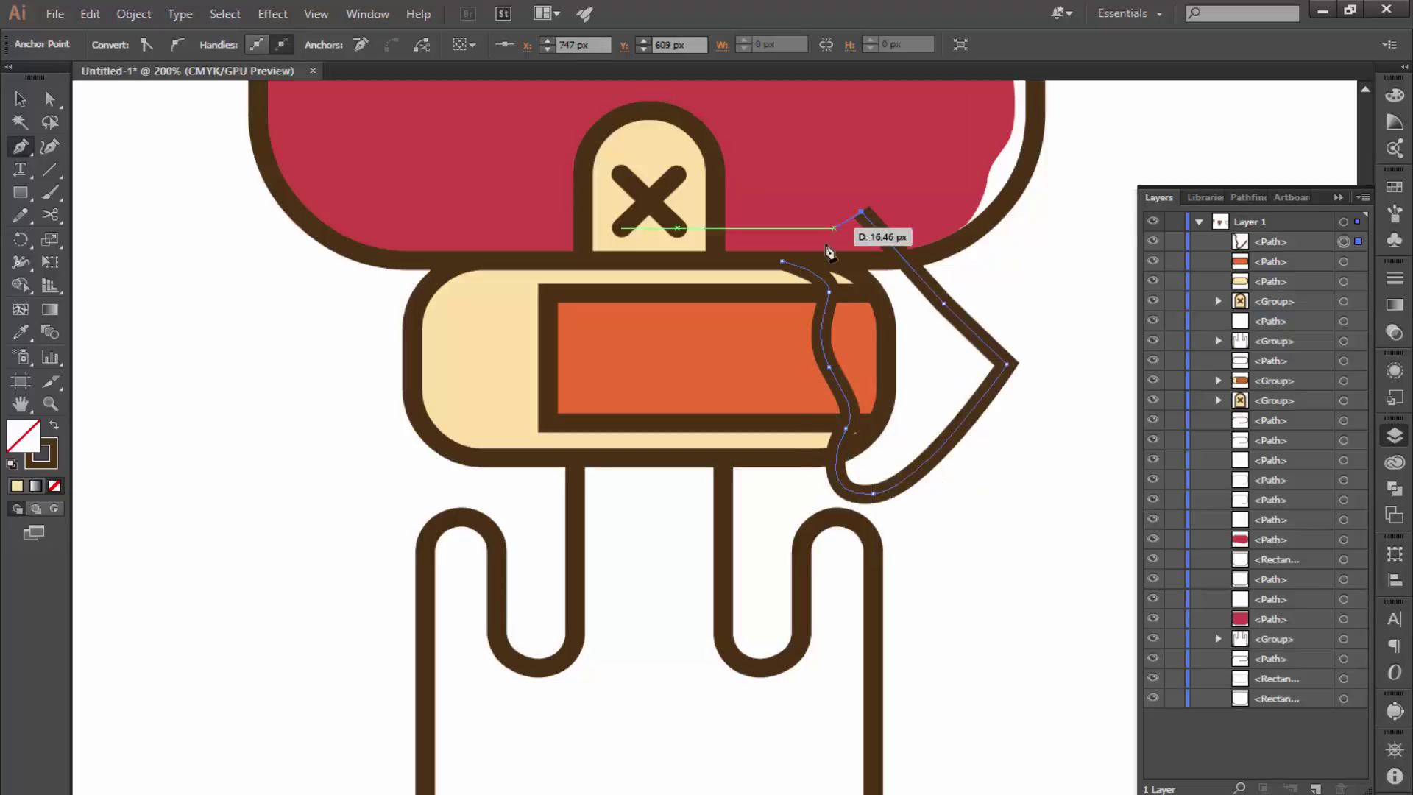
left_click(781, 260)
- Fill the new shape with near-black #161616
key("v")
key("i")
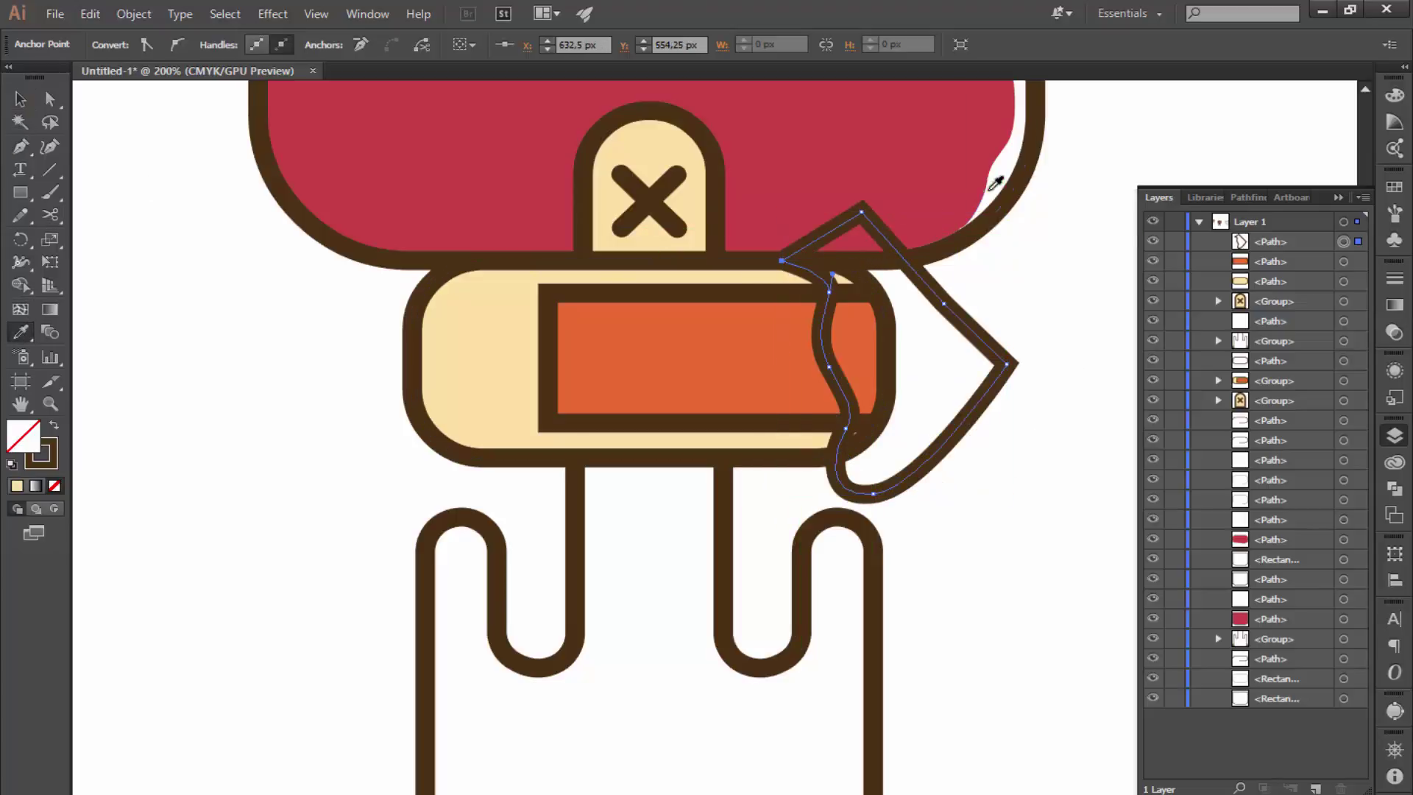
left_click(1019, 184)
double_click(23, 436)
type("161616")
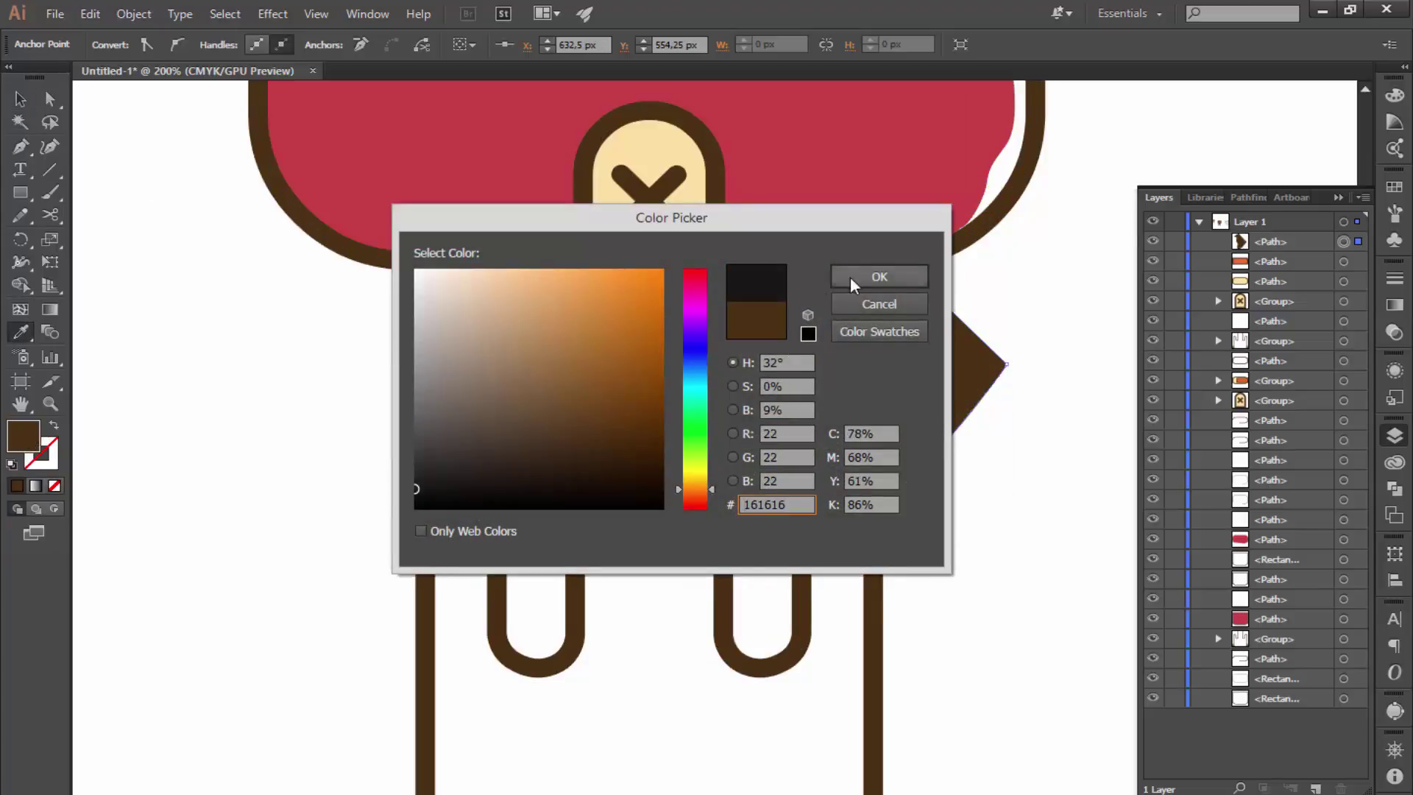
left_click(854, 285)
- Trim the shadow to the band with Shape Builder and stack it below the white highlight
key("v")
left_click(631, 457, "shift")
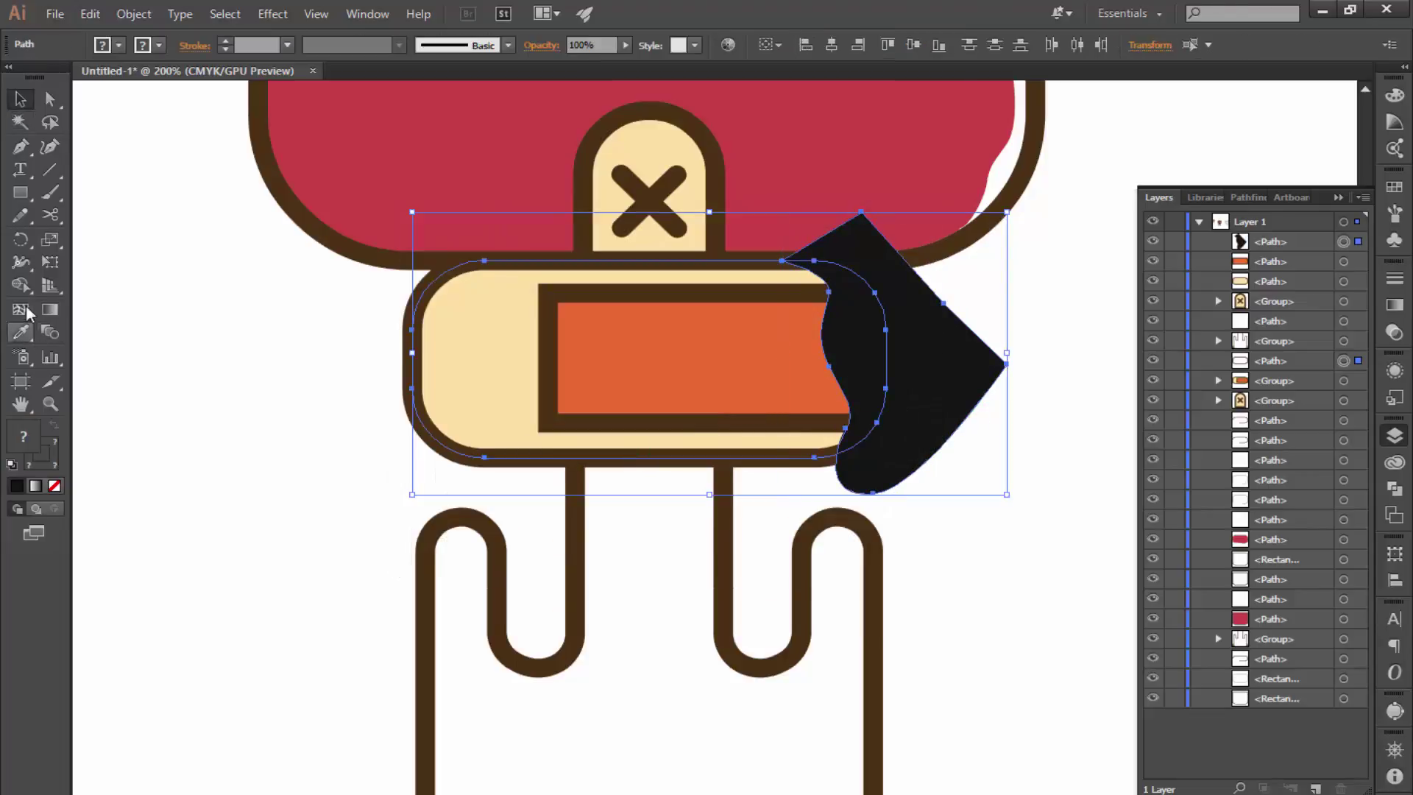
key("shift+m")
left_click(942, 368, "alt")
key("v")
left_click(1129, 351)
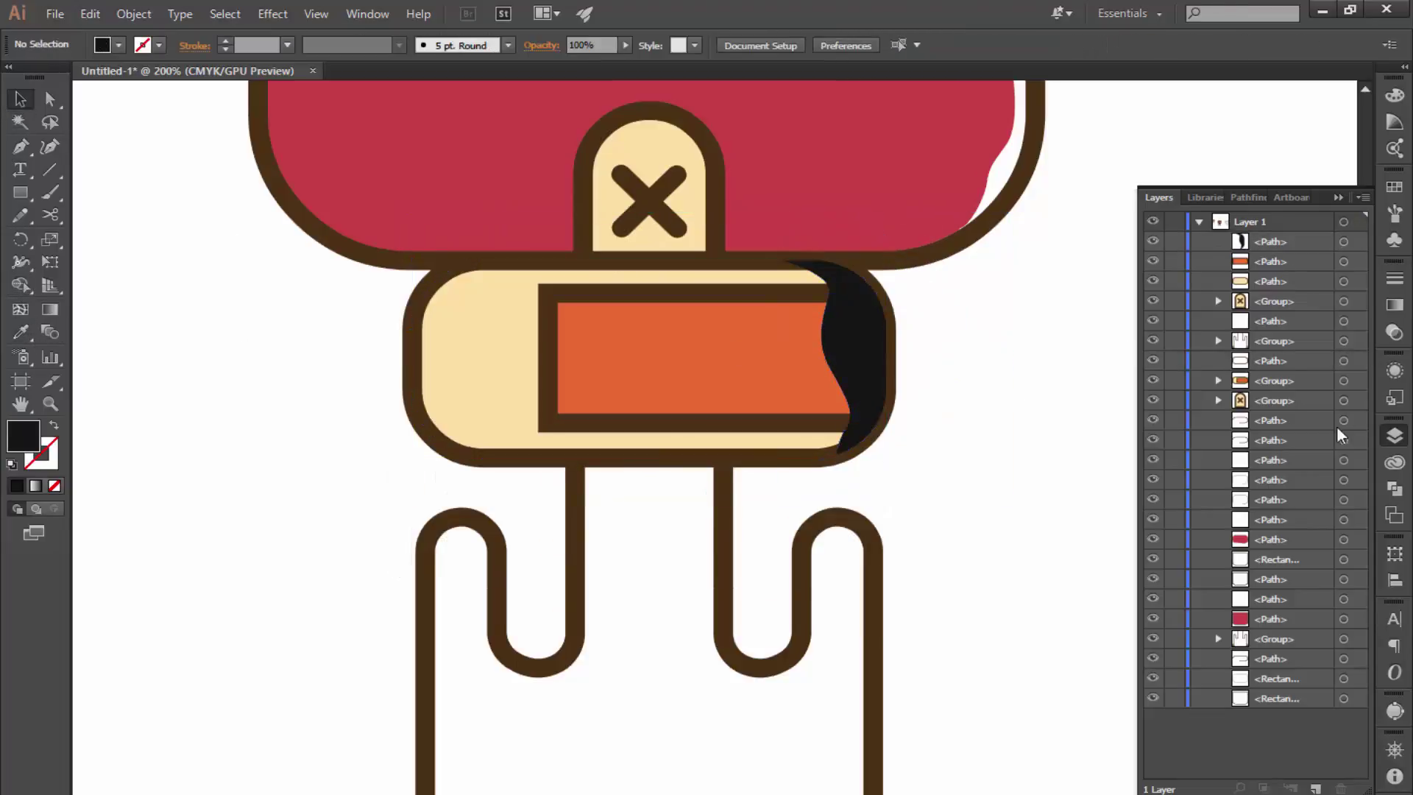
left_click(857, 346)
left_click_drag(1271, 242, 1269, 382)
key("ctrl+minus")
key("ctrl+minus")
key("ctrl+minus")
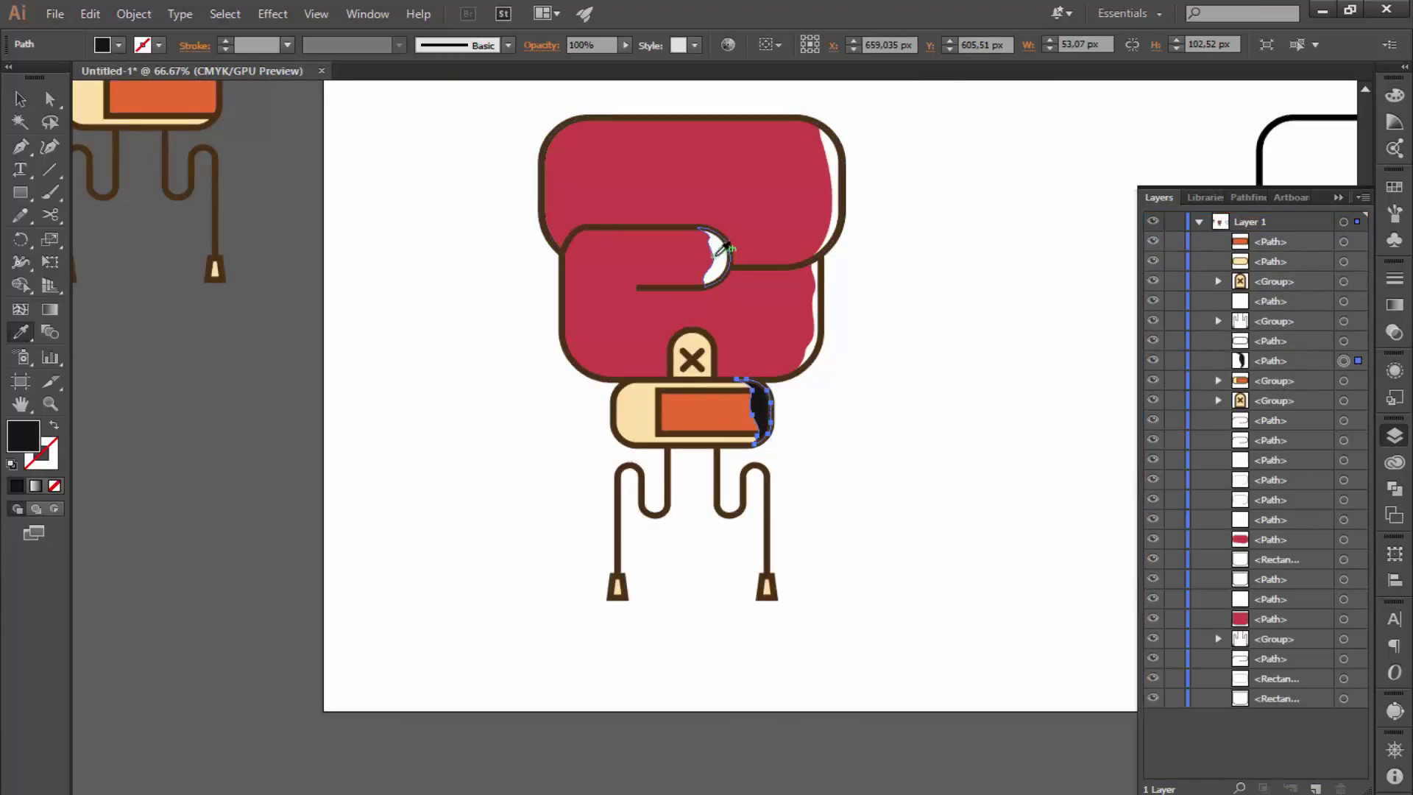
- Lower the white highlights' opacity to 74% in the Transparency panel
left_click(157, 253)
key("ctrl+plus")
key("ctrl+plus")
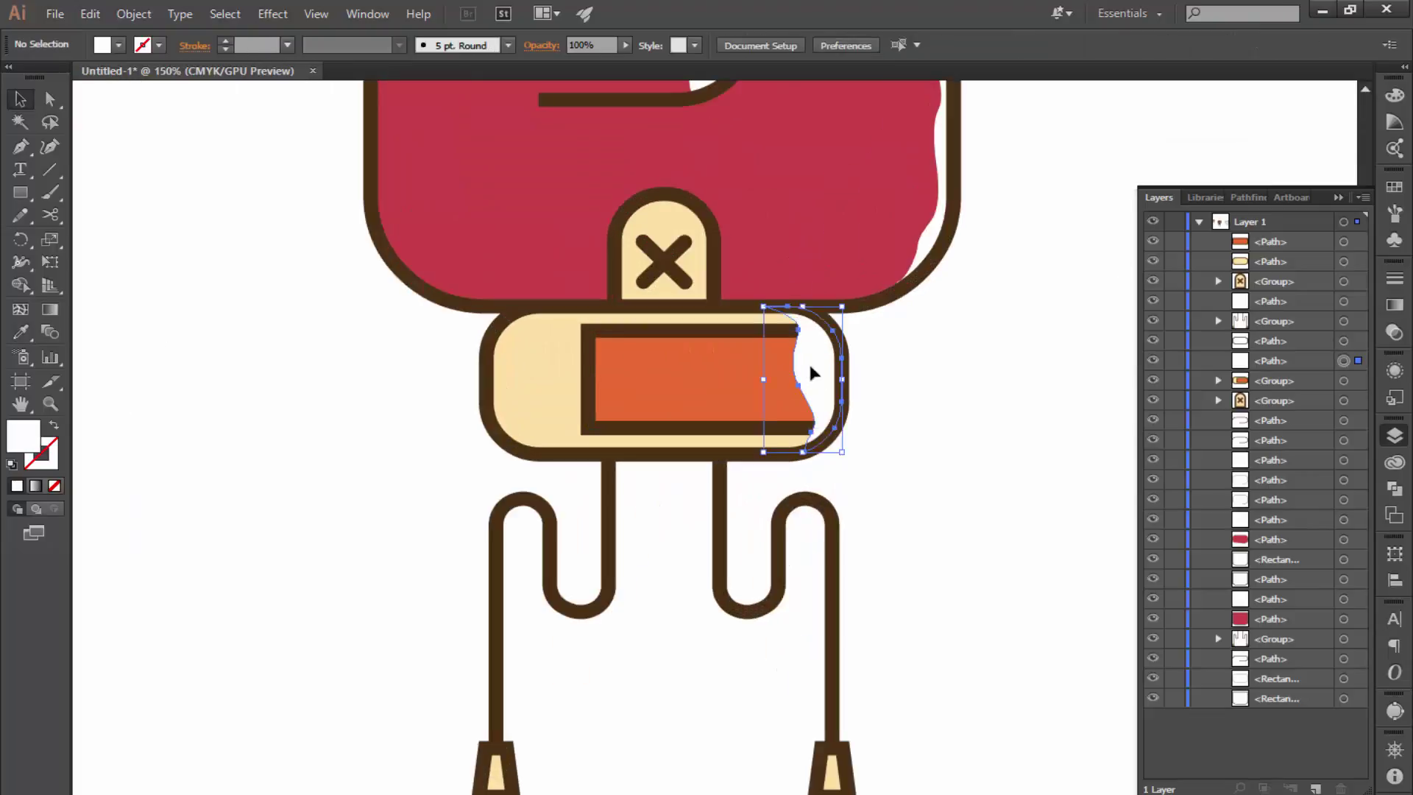
scroll(808, 360, "up", 3)
left_click(673, 333, "shift")
left_click(809, 227, "shift")
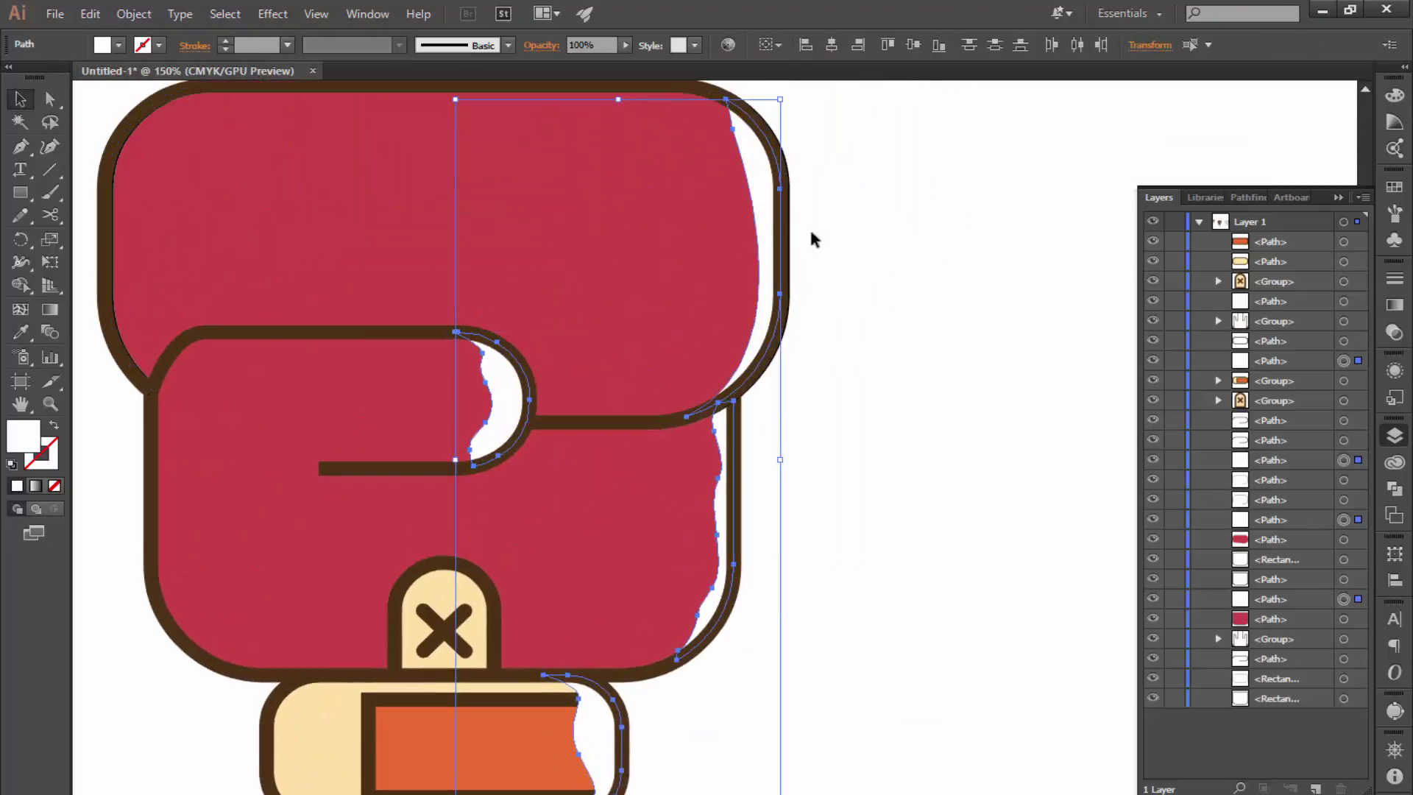
left_click(1394, 304)
left_click(1272, 265)
left_click(1351, 289)
left_click_drag(1352, 305, 1330, 303)
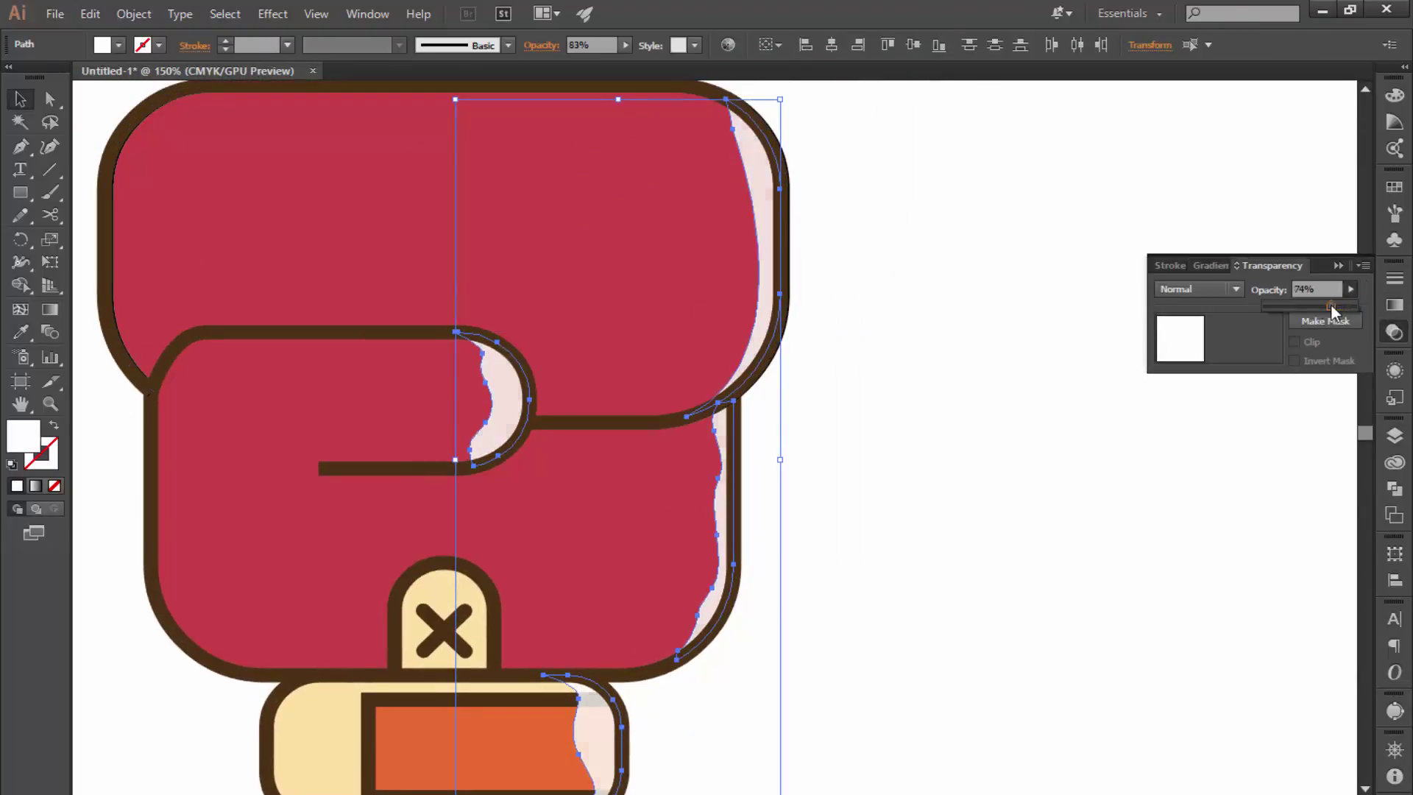
- Delete the black outline sketches on the right of the artboard
left_click(1331, 268)
key("ctrl+minus")
key("ctrl+minus")
key("ctrl+minus")
left_click_drag(1194, 625, 1070, 289)
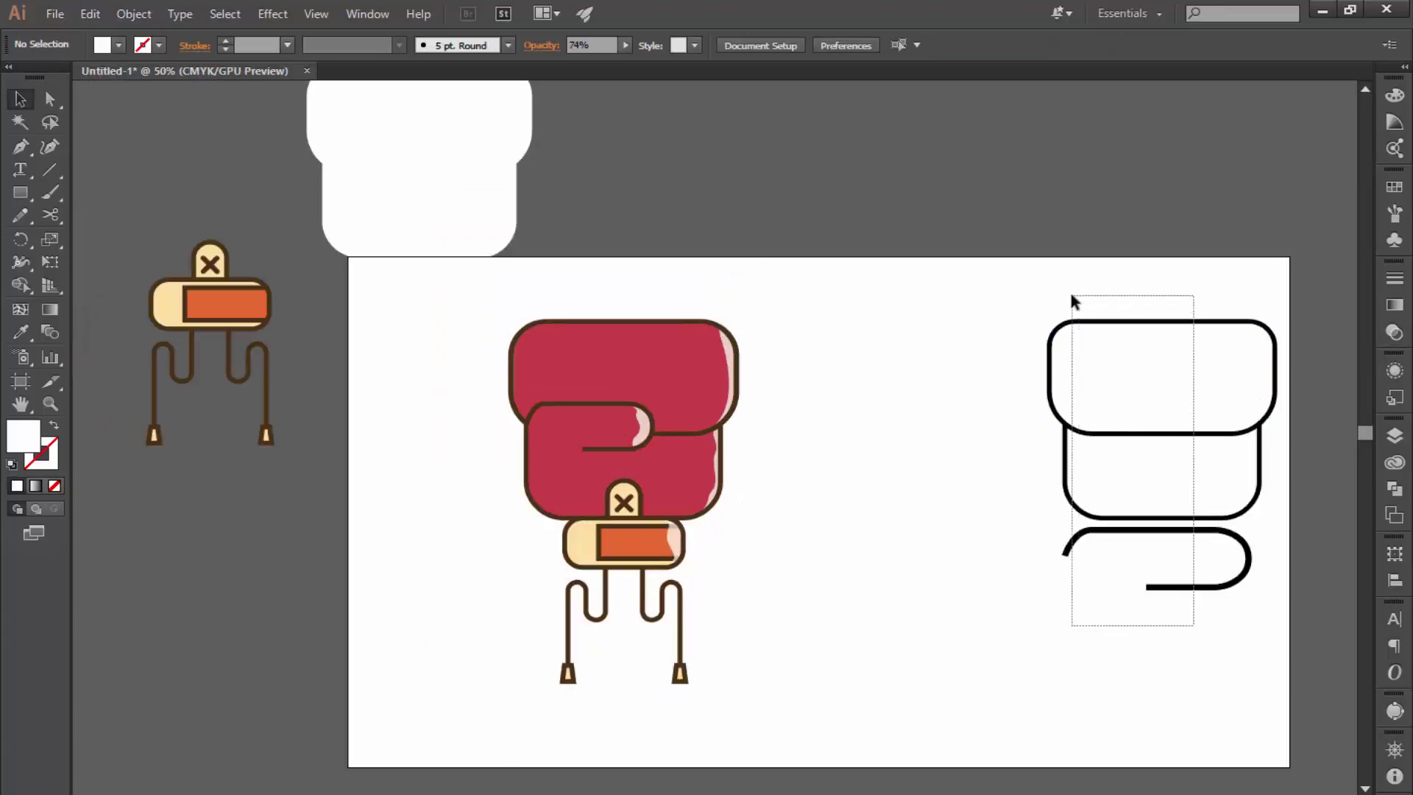
key("Delete")
- Group the character's parts and move the group to the right
left_click_drag(810, 284, 495, 678)
right_click(584, 581)
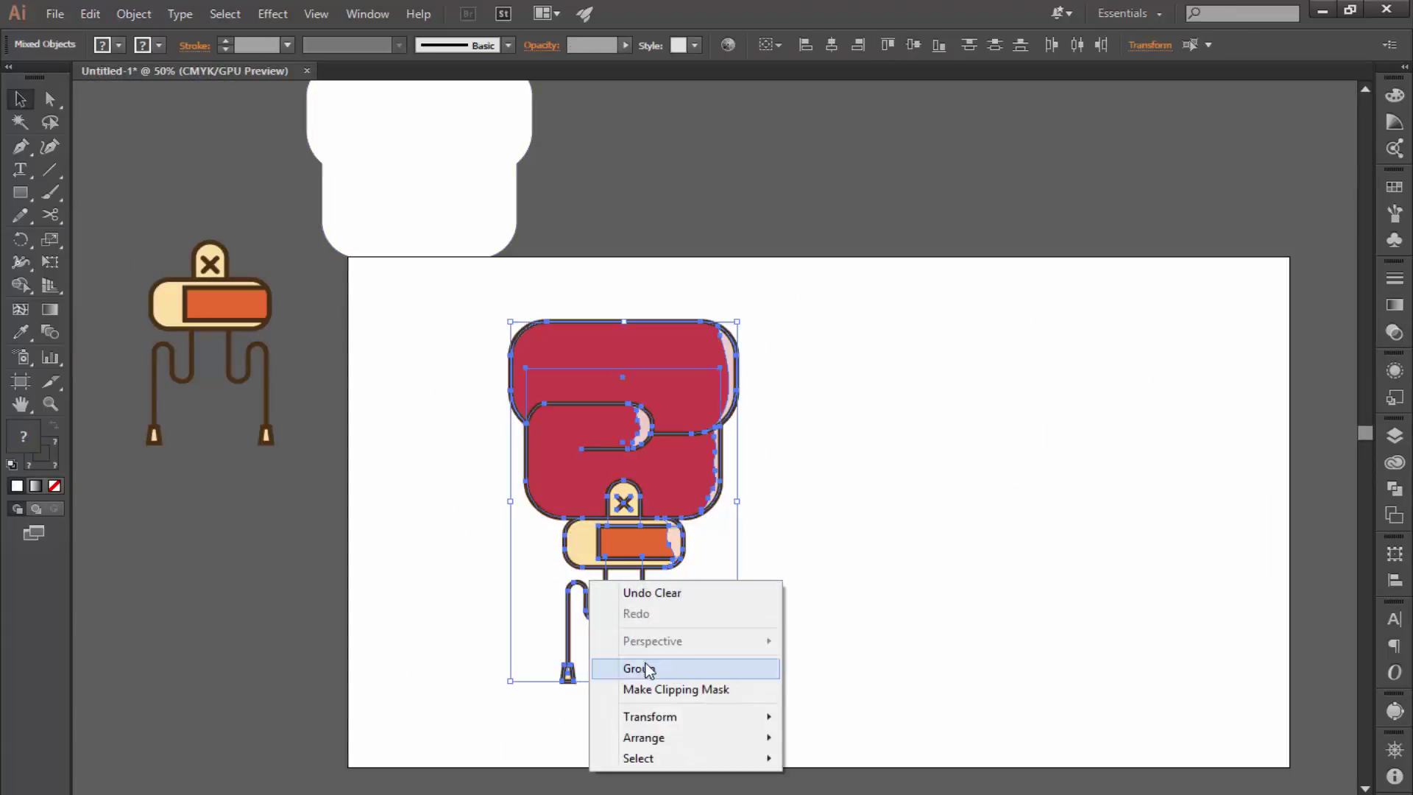
left_click(631, 667)
left_click_drag(631, 480, 869, 506)
left_click(532, 304)
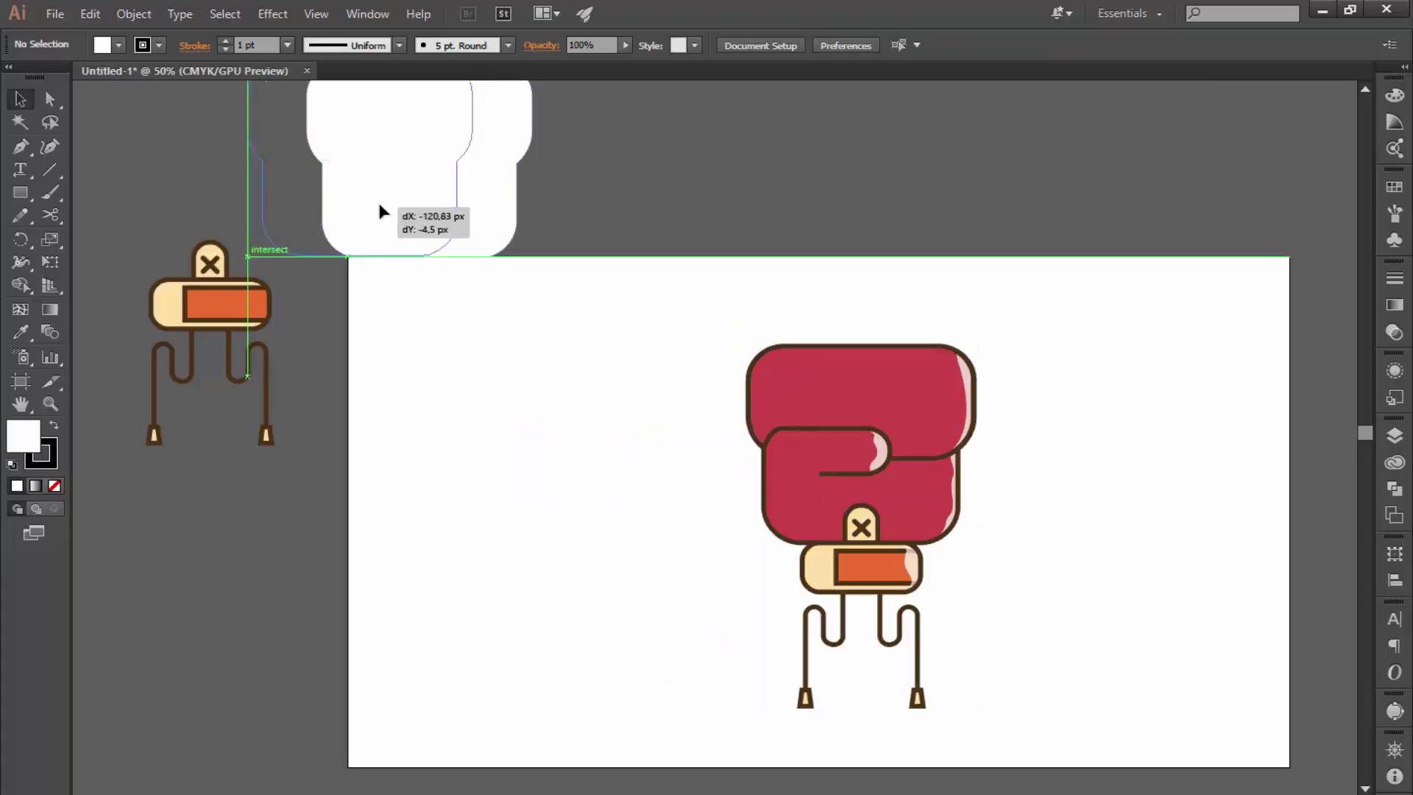
- Delete the spare white shape and the small character copy
left_click_drag(437, 215, 379, 215)
left_click(286, 541)
left_click_drag(336, 137, 190, 354)
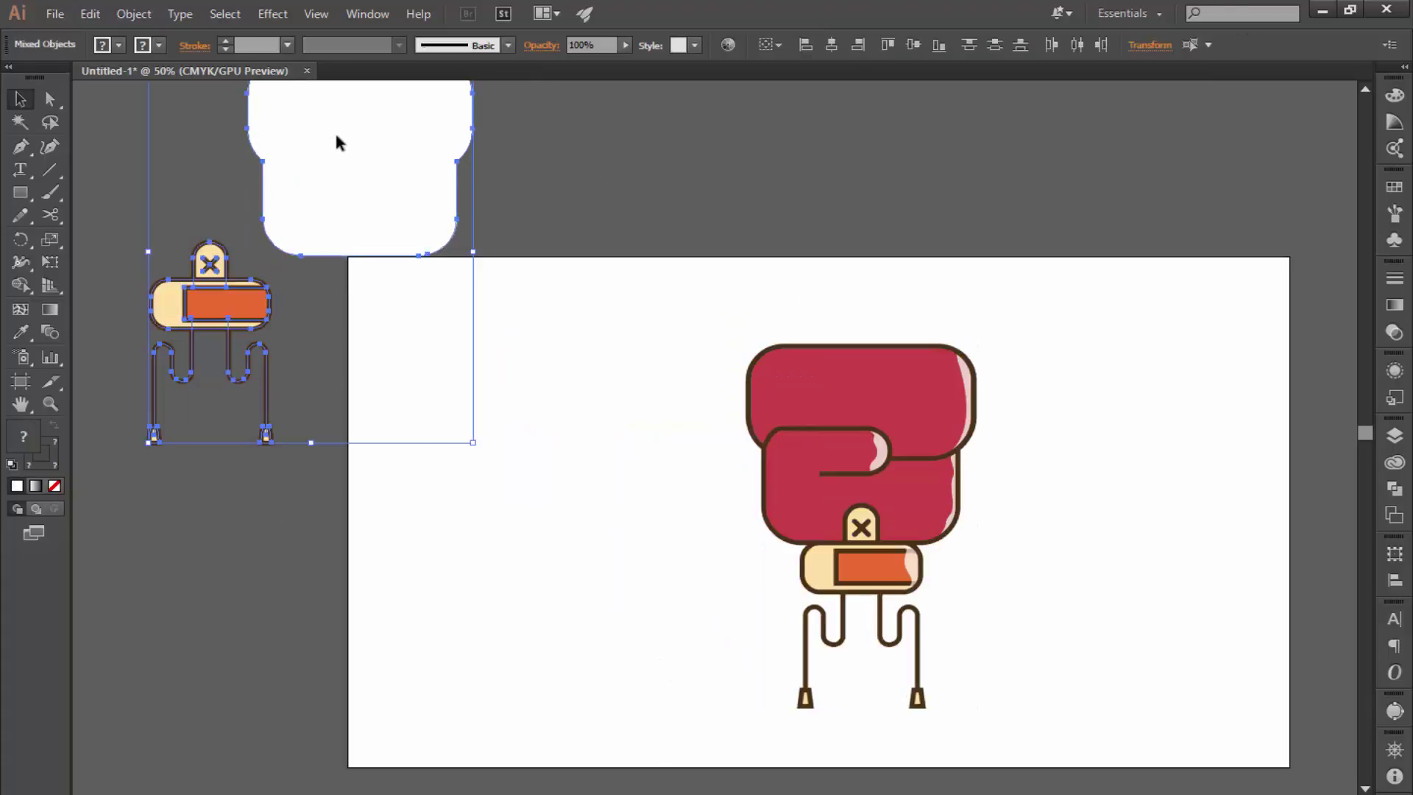
key("Delete")
- Check the glove's inner stroke inside the group, then regroup the whole character
key("ctrl+plus")
left_click_drag(672, 344, 527, 268)
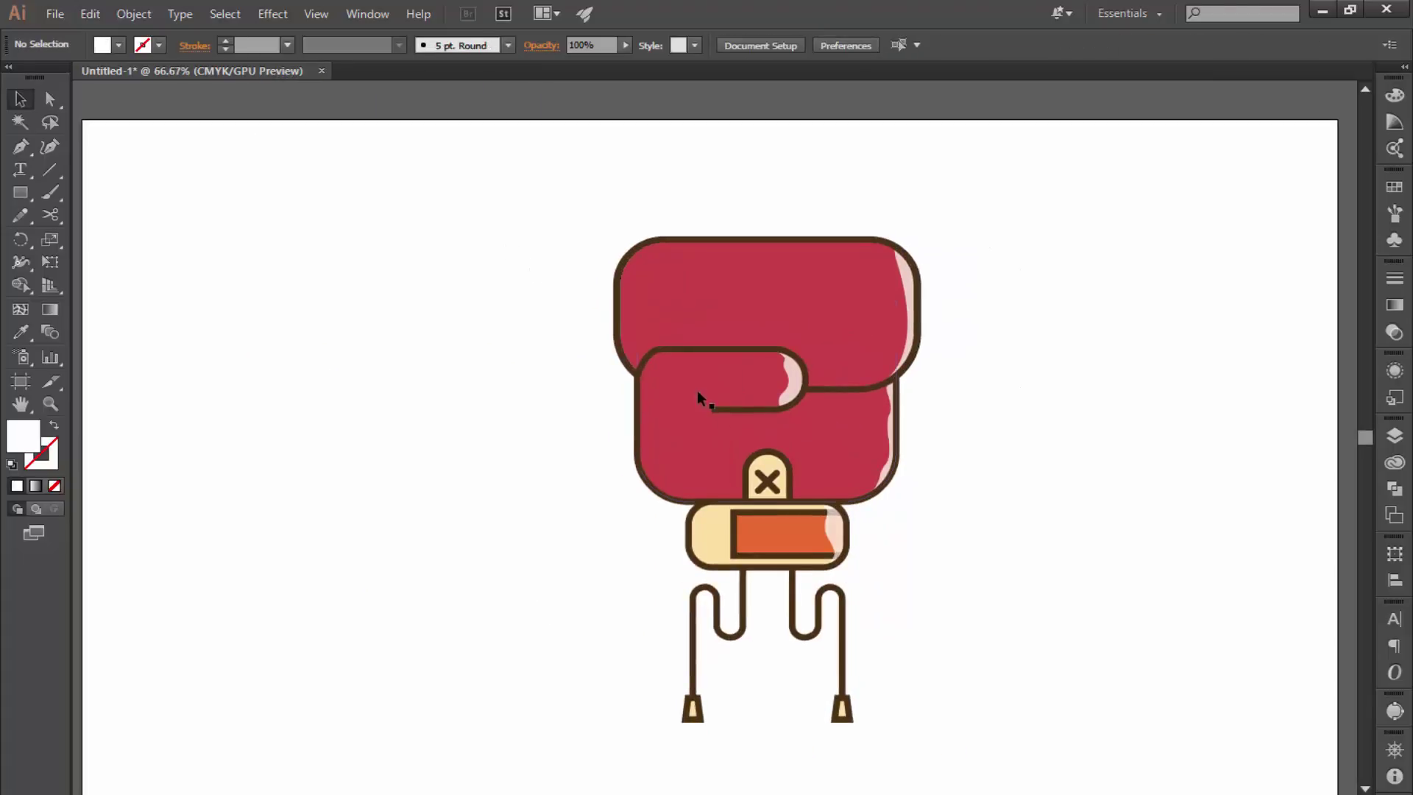
left_click(696, 390)
right_click(691, 343)
left_click(730, 429)
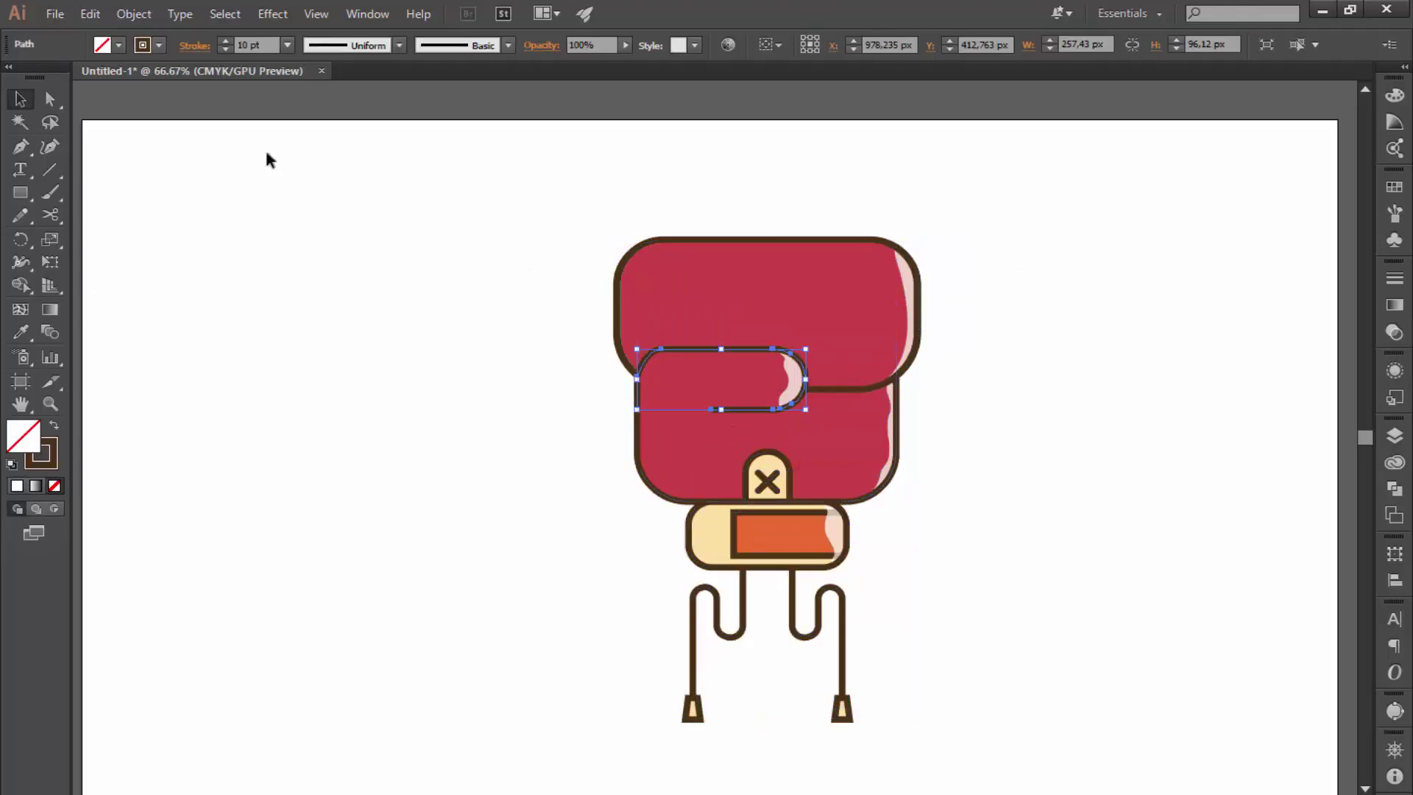
left_click(195, 45)
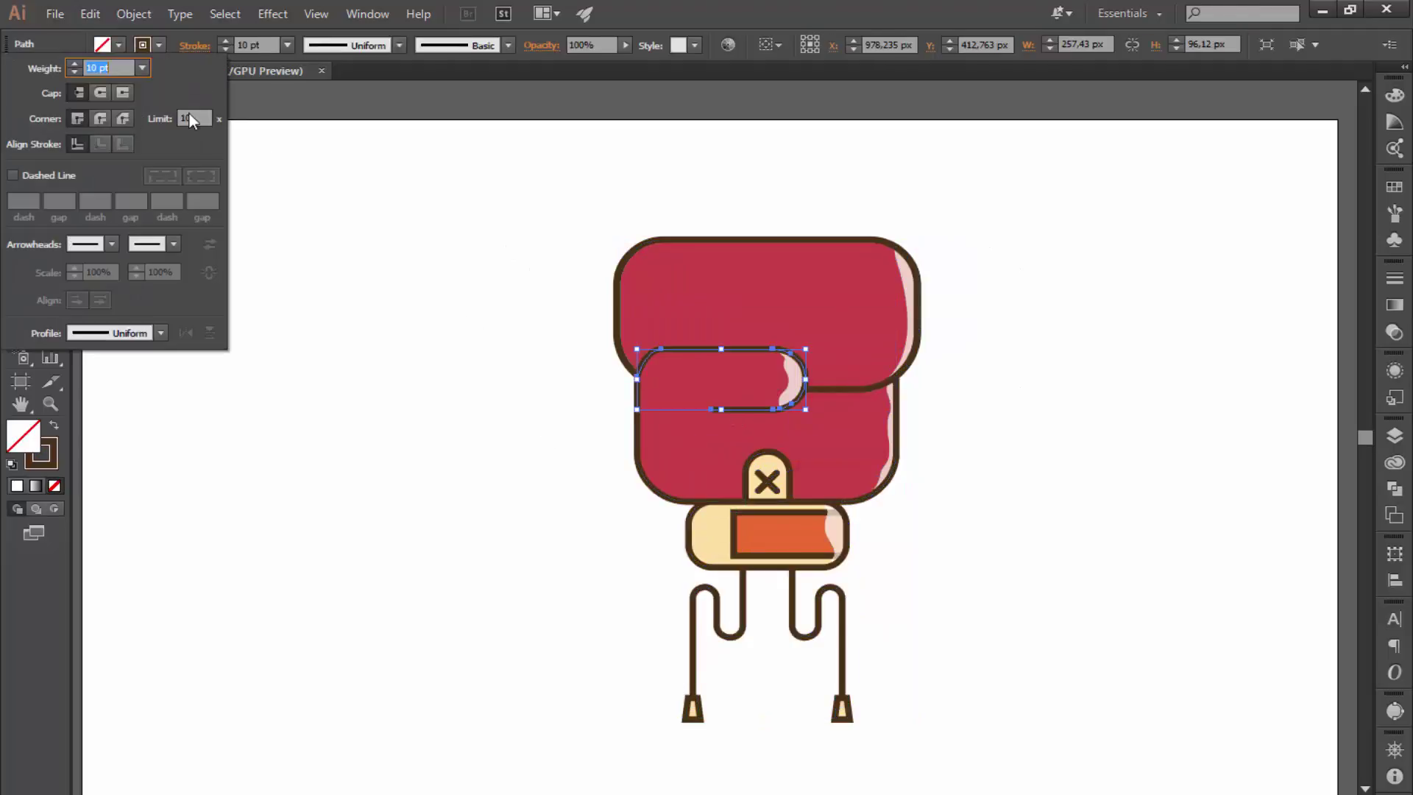
left_click(397, 202)
left_click_drag(987, 208, 612, 668)
right_click(730, 561)
left_click(771, 646)
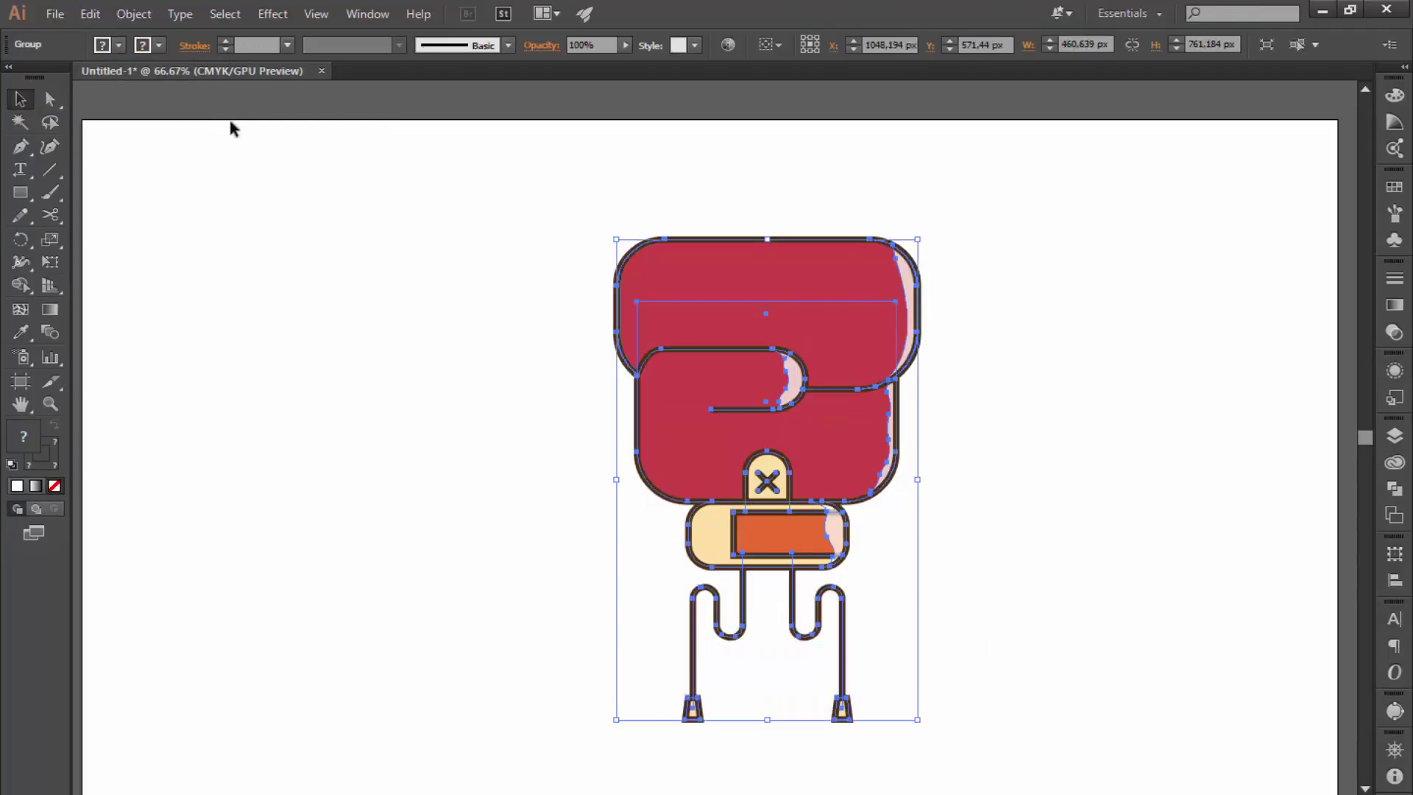
- Expand the character group with Object > Expand
left_click(134, 14)
left_click(148, 214)
left_click(671, 501)
left_click(500, 440)
- Create a new layer and move it below the character's layer
key("ctrl+plus")
key("ctrl+plus")
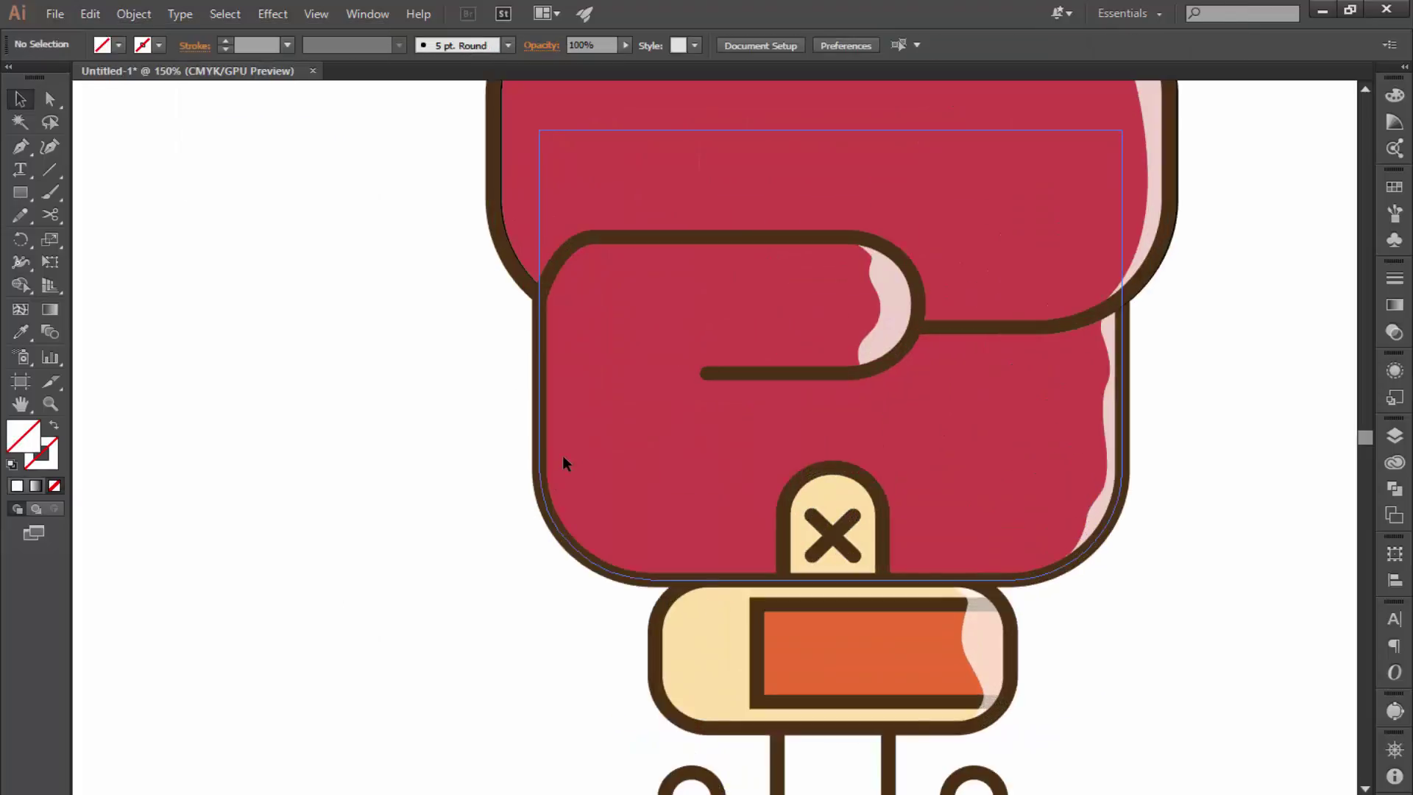
key("ctrl+minus")
key("ctrl+minus")
key("ctrl+minus")
key("ctrl+plus")
key("ctrl+a")
left_click(205, 462)
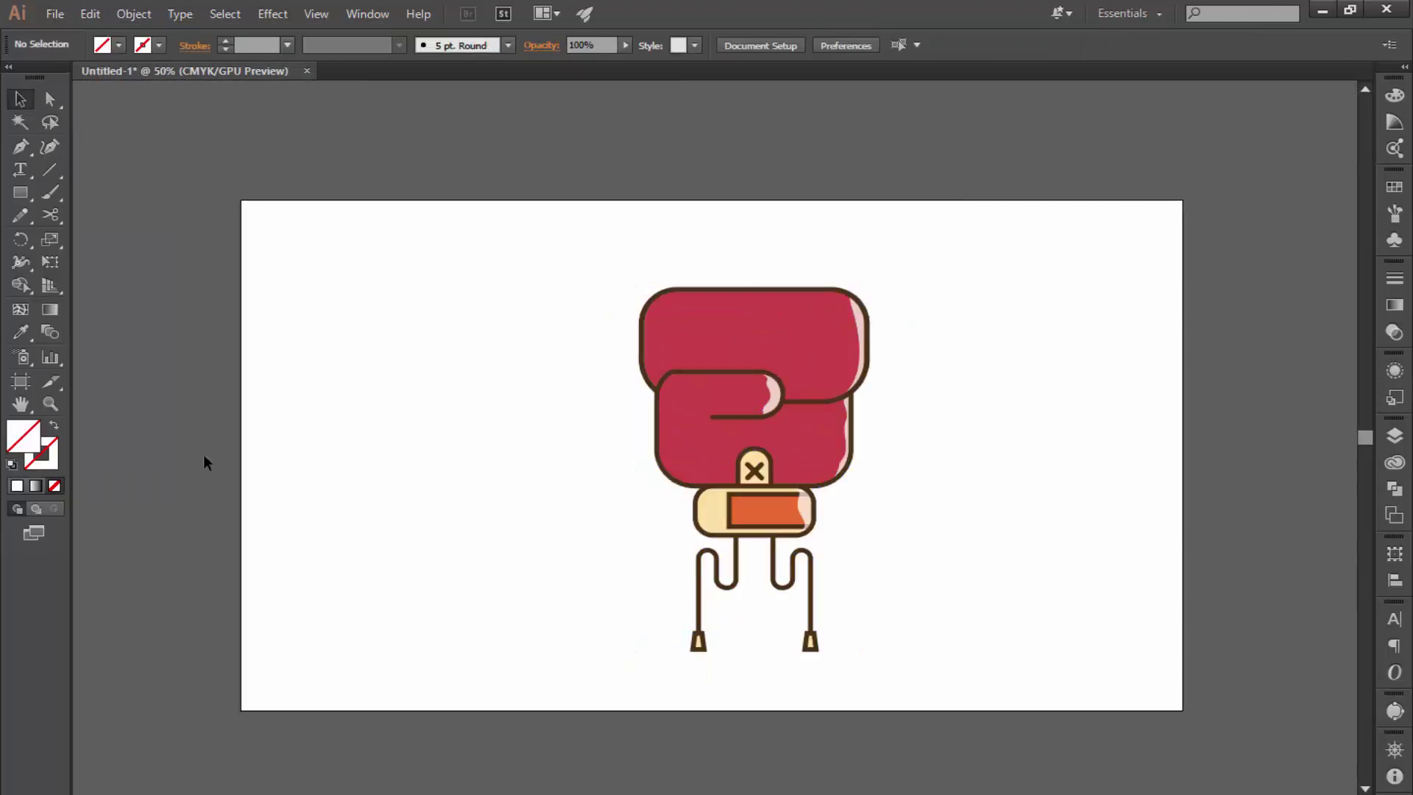
left_click(1395, 434)
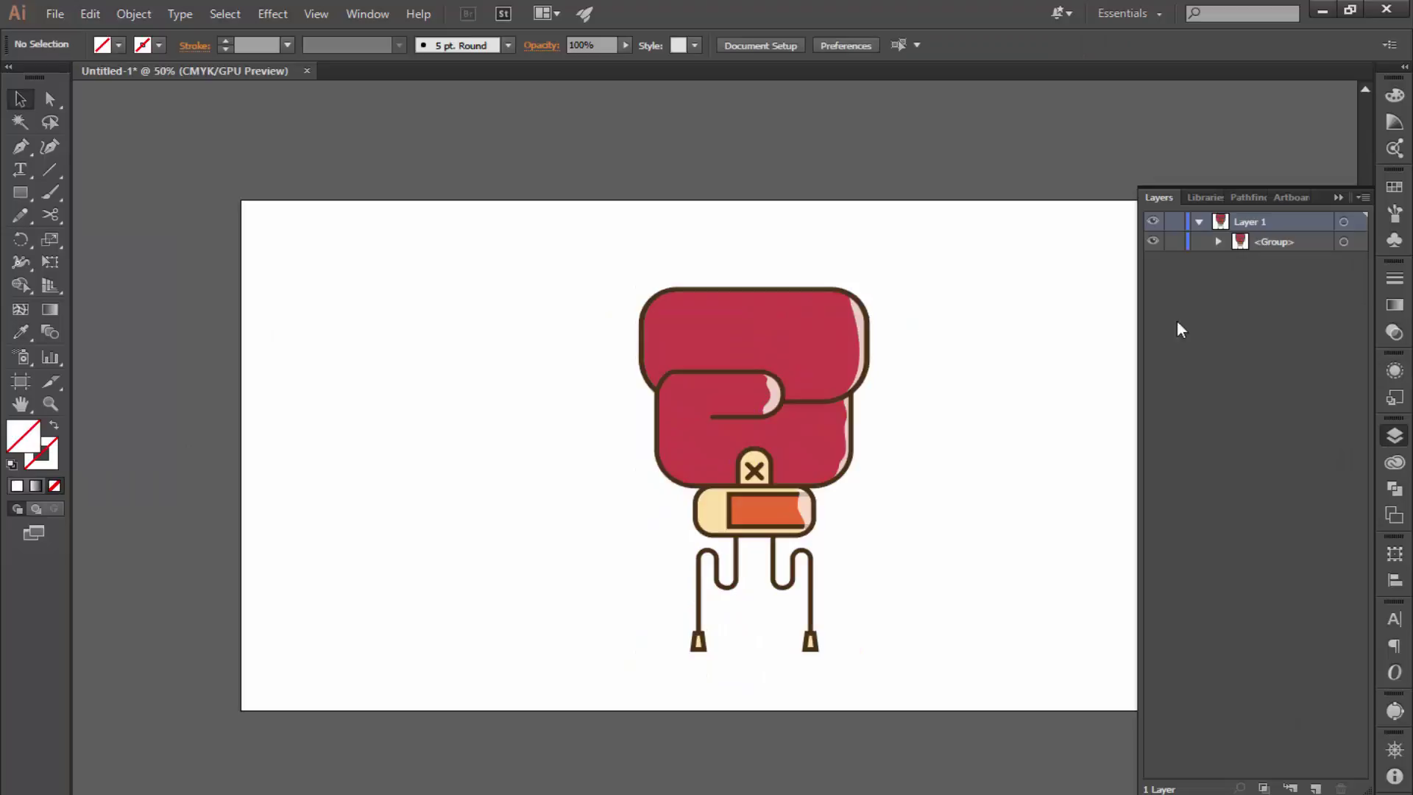
left_click(1316, 787)
left_click_drag(1277, 221, 1213, 281)
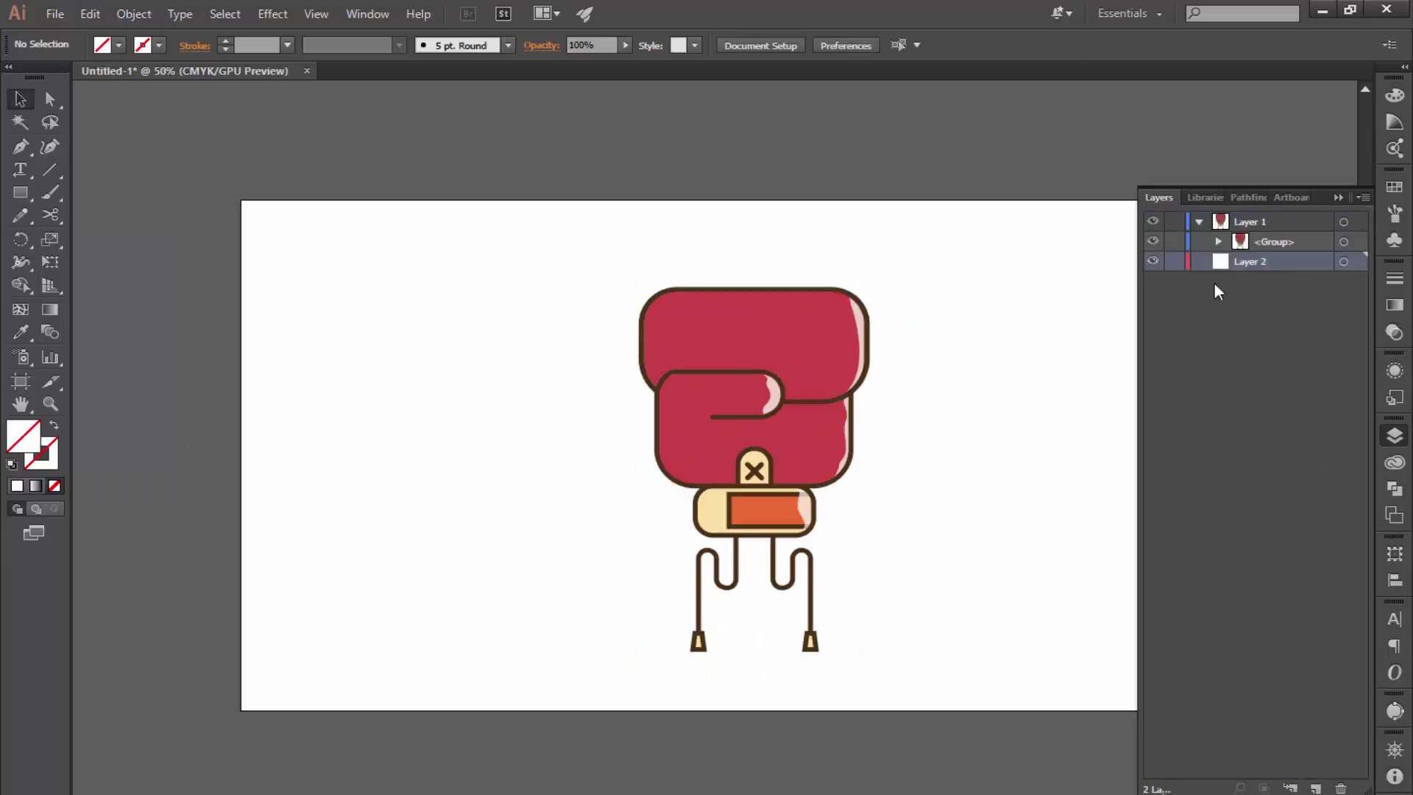
- Draw a 1920×1080 rectangle covering the artboard and fill it bright yellow
left_click(20, 194)
key("ctrl+minus")
left_click_drag(399, 280, 1027, 620)
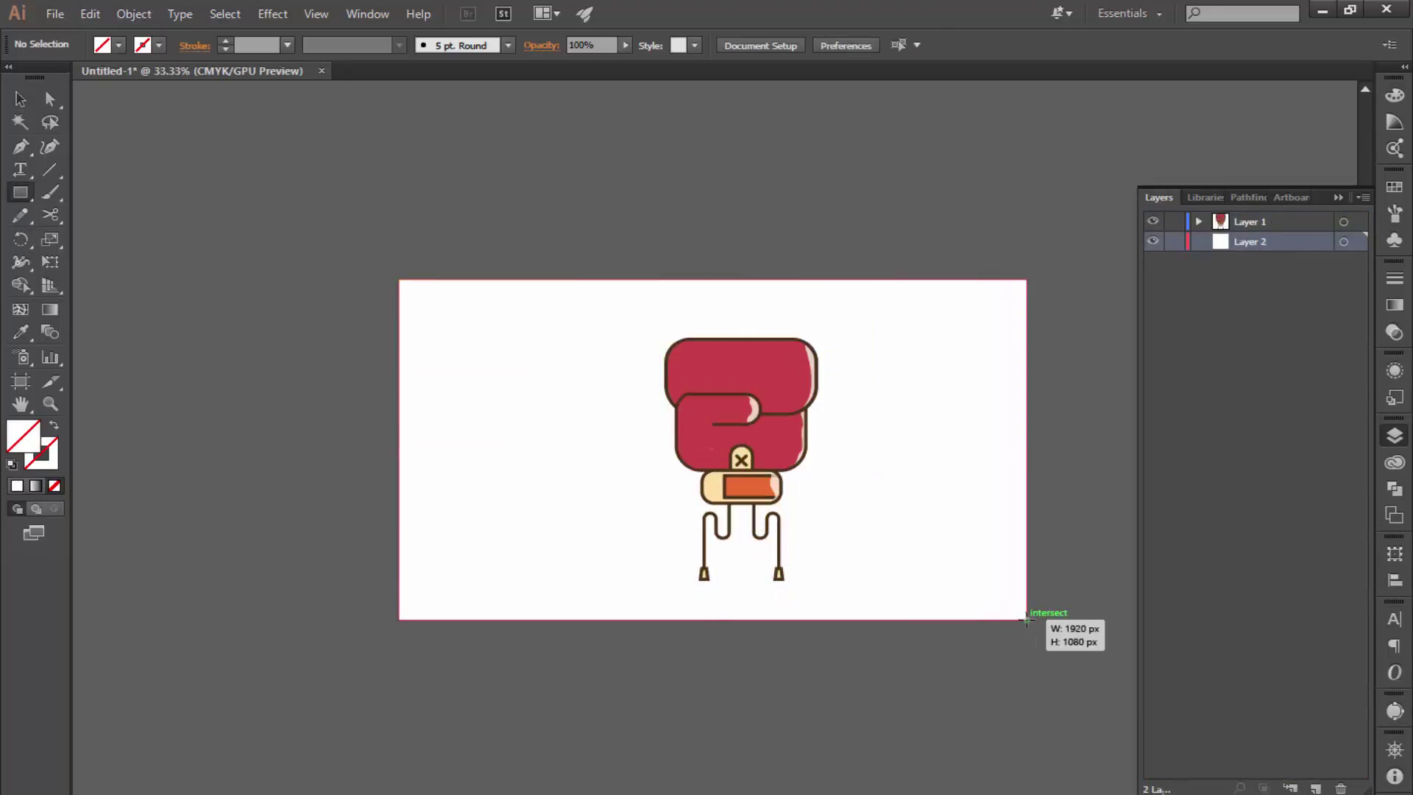
double_click(23, 436)
left_click_drag(702, 475, 702, 481)
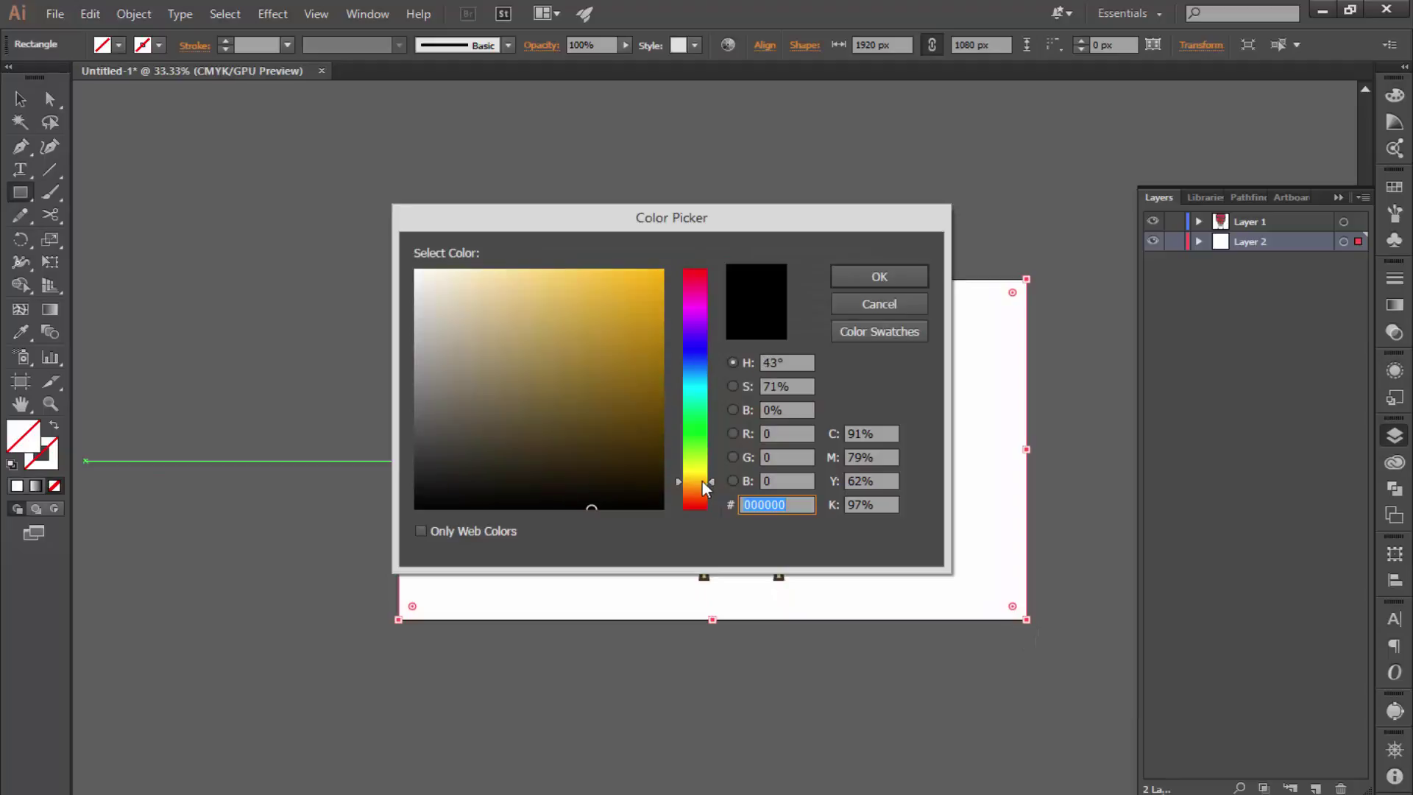
left_click(640, 279)
key("Return")
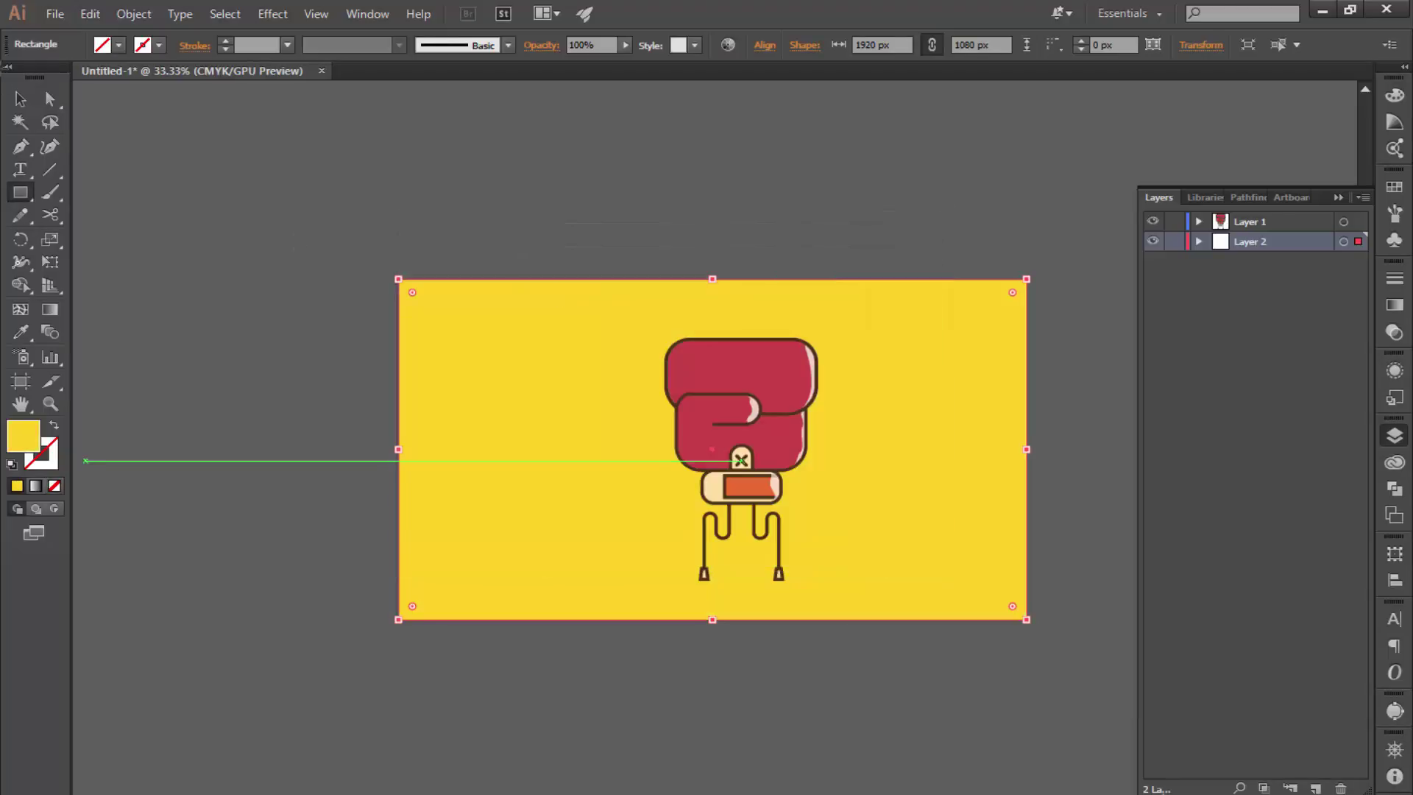
- Lock the background layer and move the character to the left side
key("v")
left_click(307, 275)
left_click(1174, 241)
key("ctrl+plus")
left_click_drag(742, 438, 486, 431)
left_click(156, 431)
- Add large 'Mouhamed Ali' text on the poster at a much bigger font size
key("ctrl+minus")
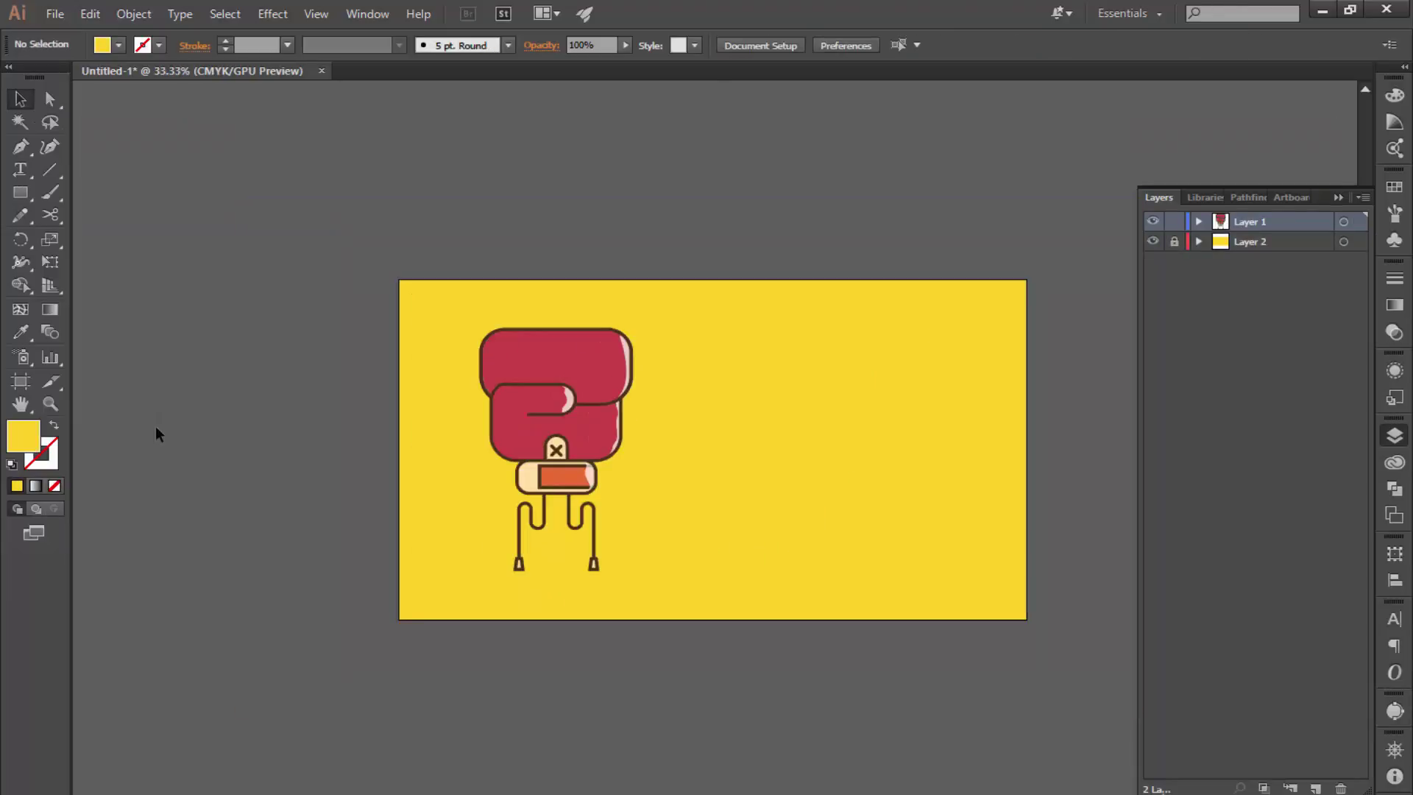
left_click(21, 169)
left_click(704, 435)
left_click(938, 45)
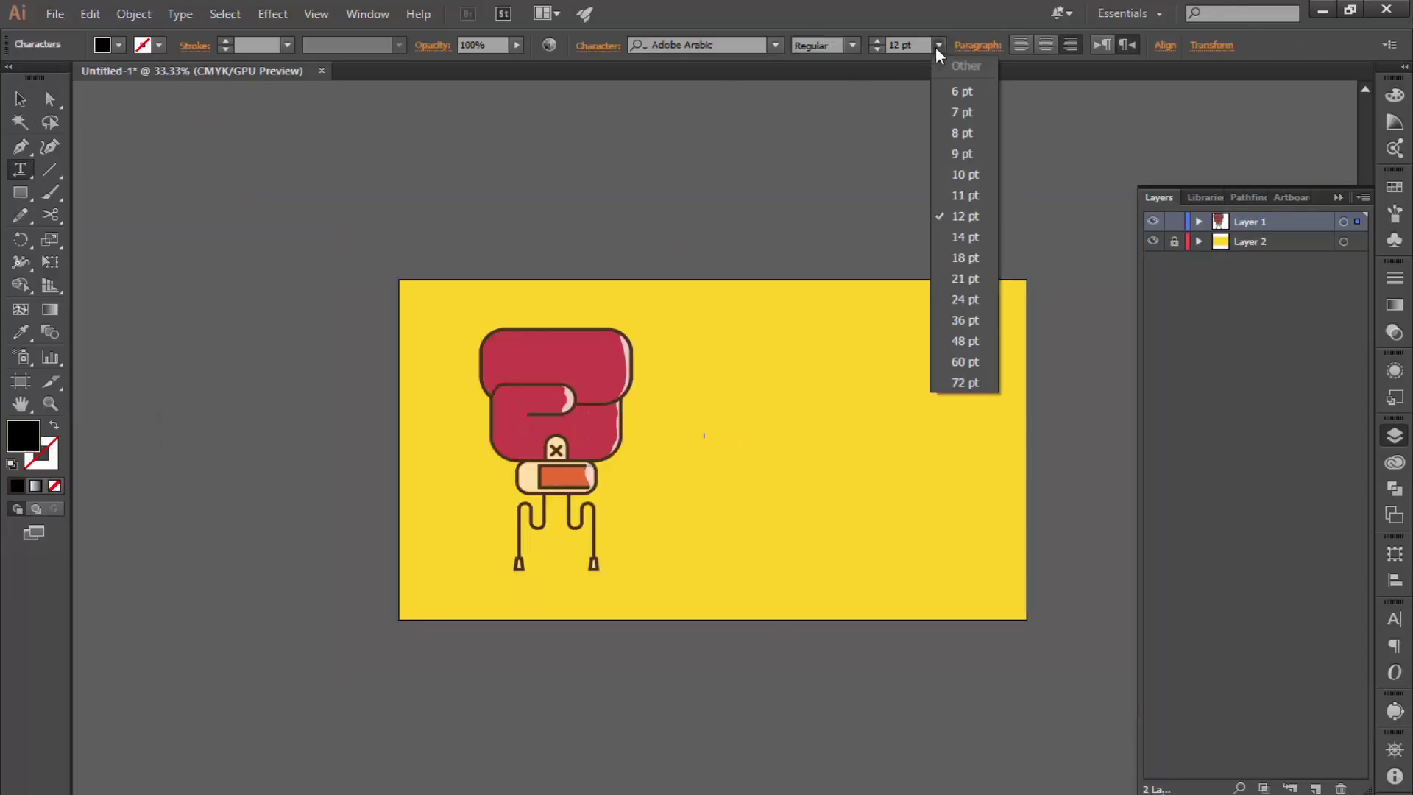
left_click(957, 382)
type("200")
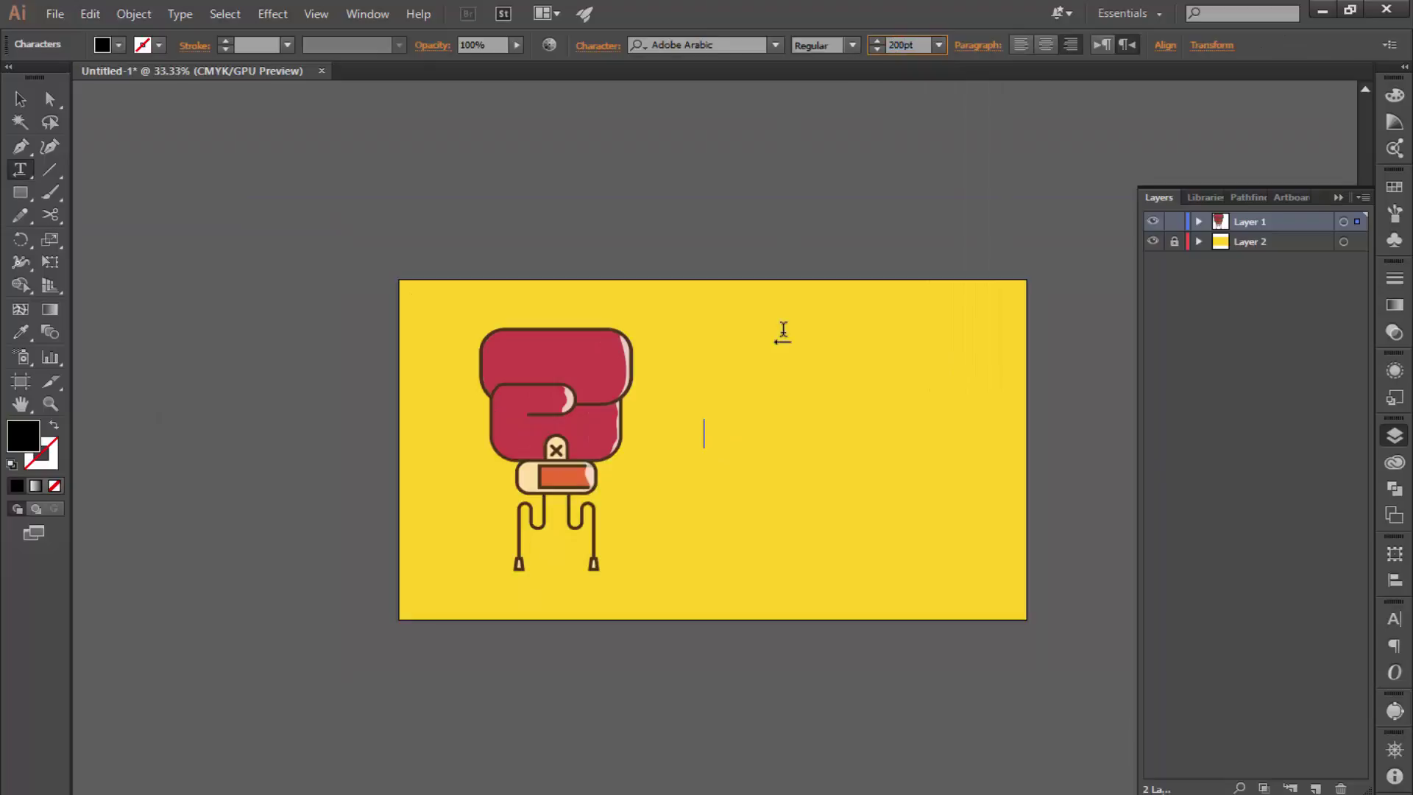
key("ctrl+plus")
key("ctrl+plus")
key("ctrl+plus")
type("M")
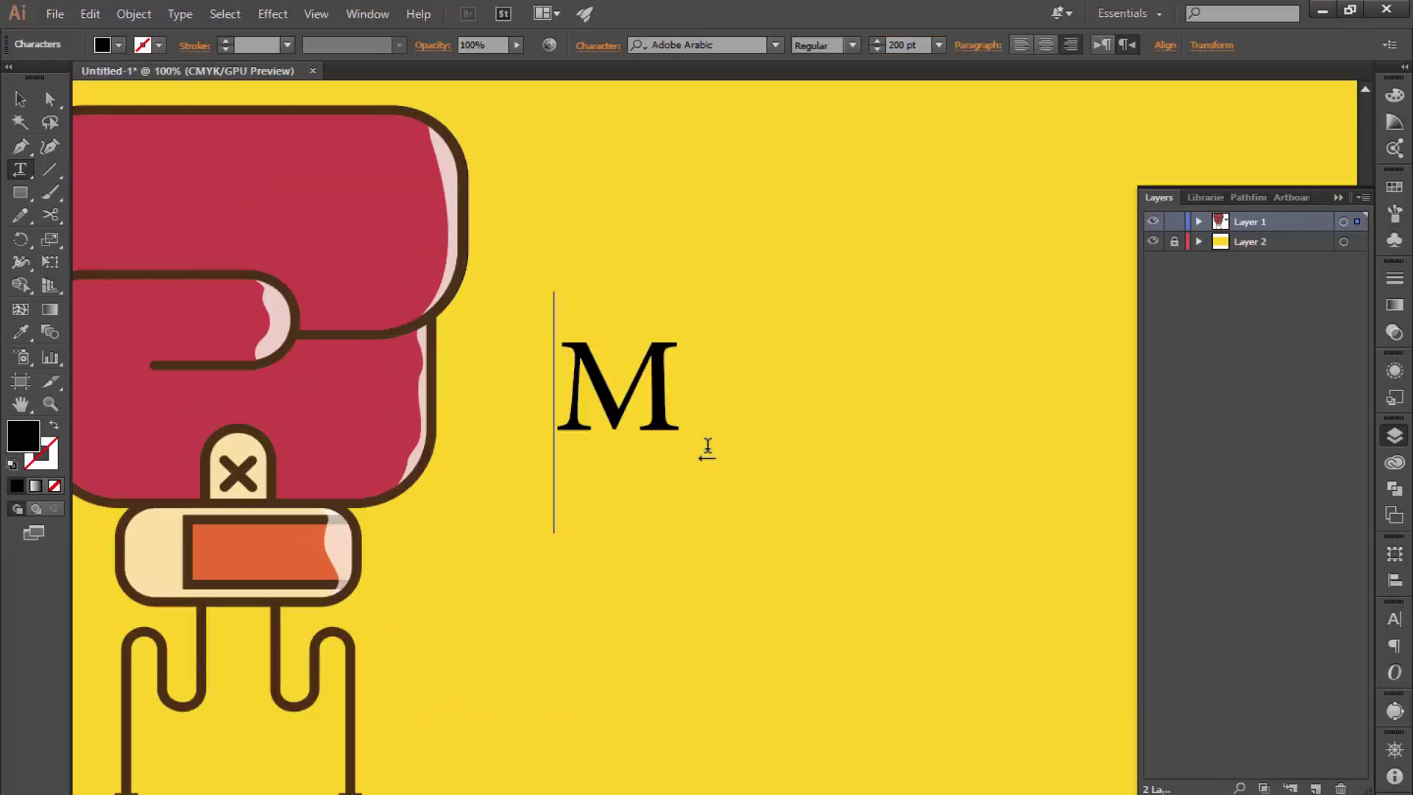
type("ouham")
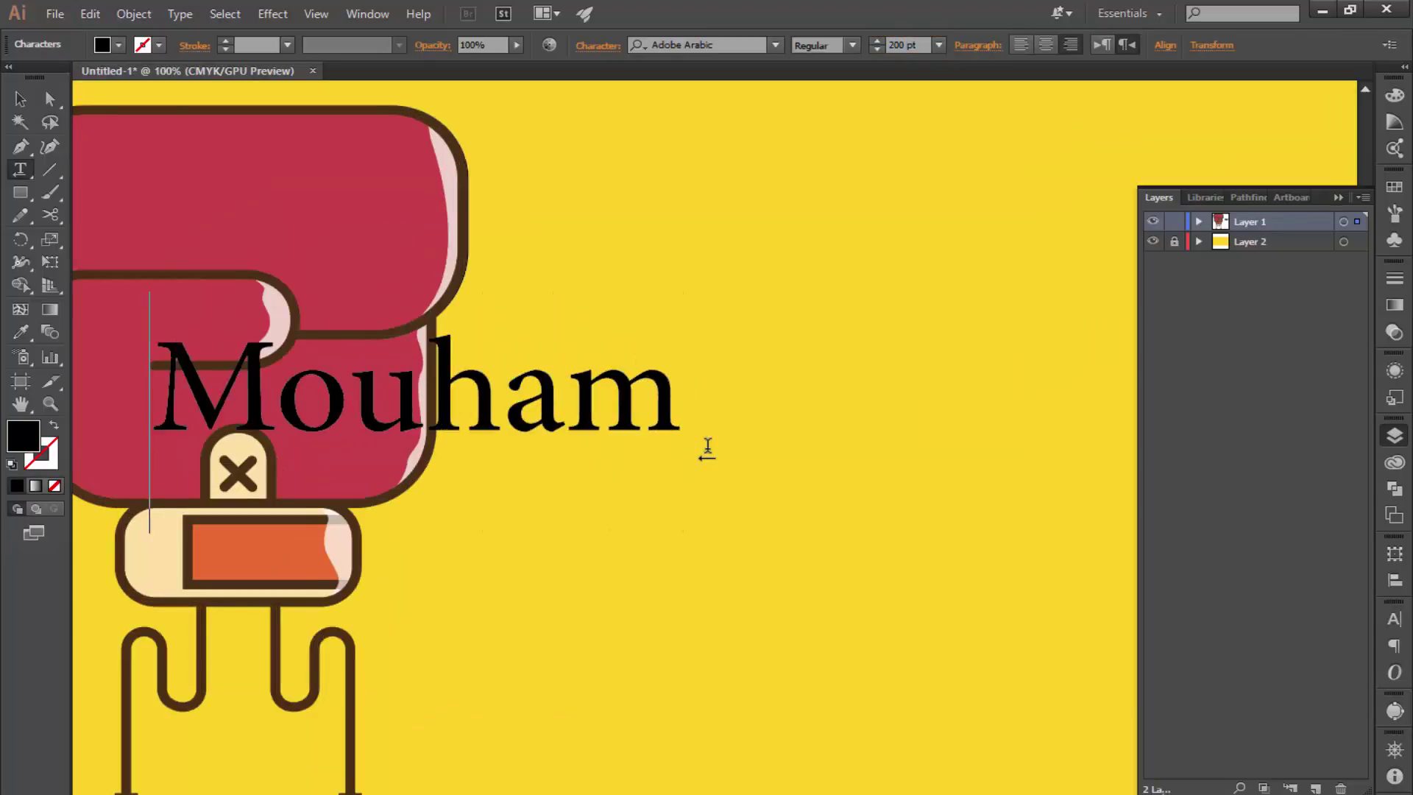
type("ed Ali")
key("ctrl+minus")
key("ctrl+minus")
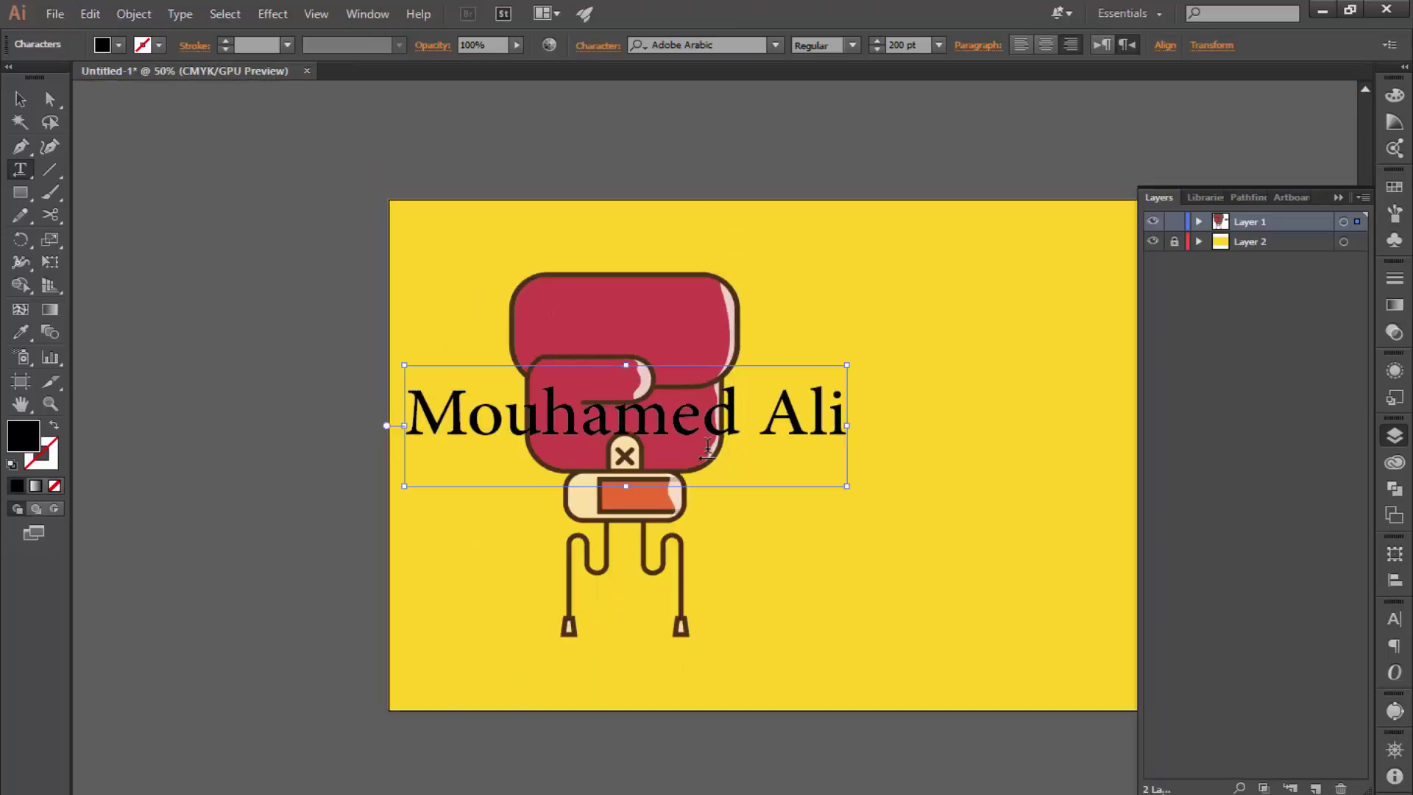
- Change the title's font from ARTSY BRUSH to Adrift
left_click_drag(404, 416, 847, 427)
left_click(776, 45)
left_click(684, 574)
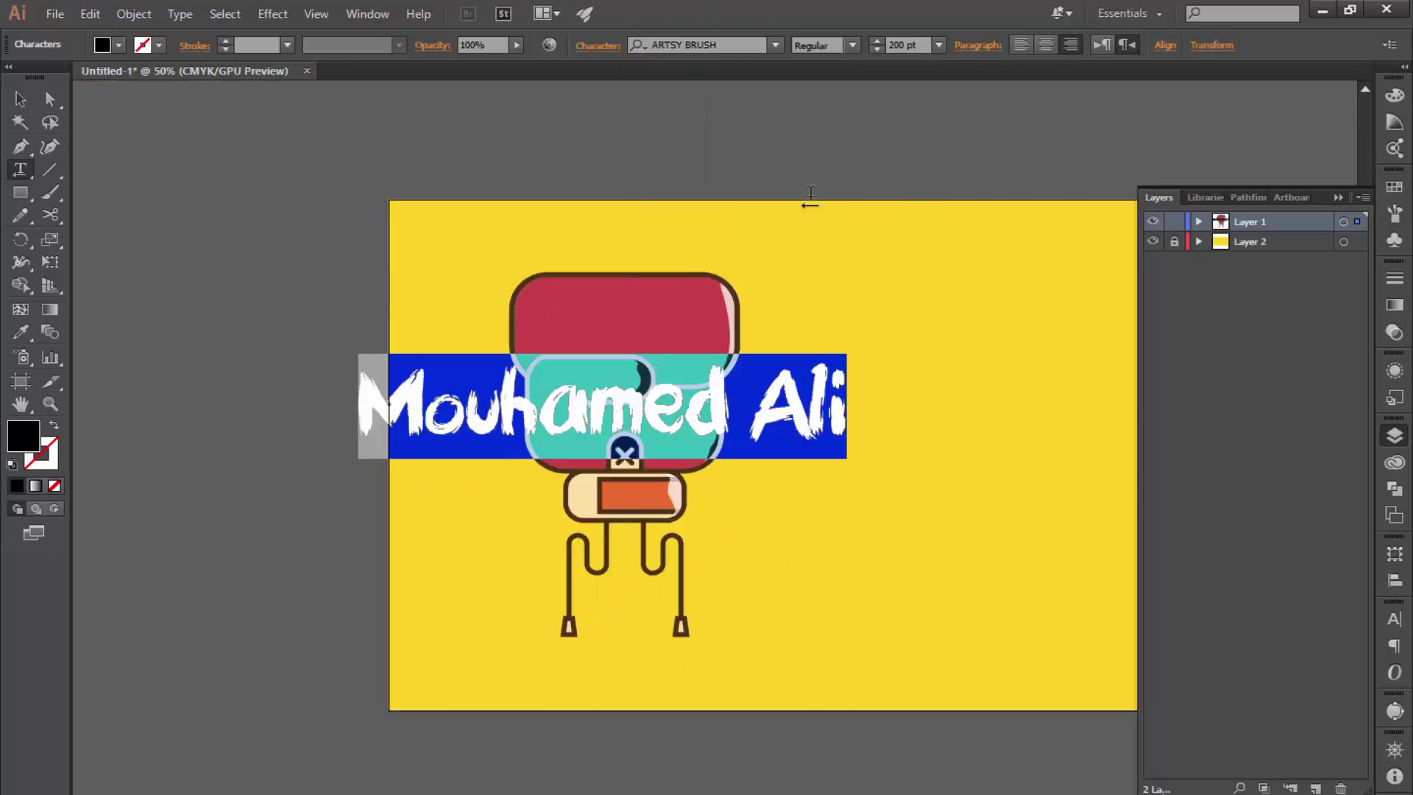
key("Up")
key("Up")
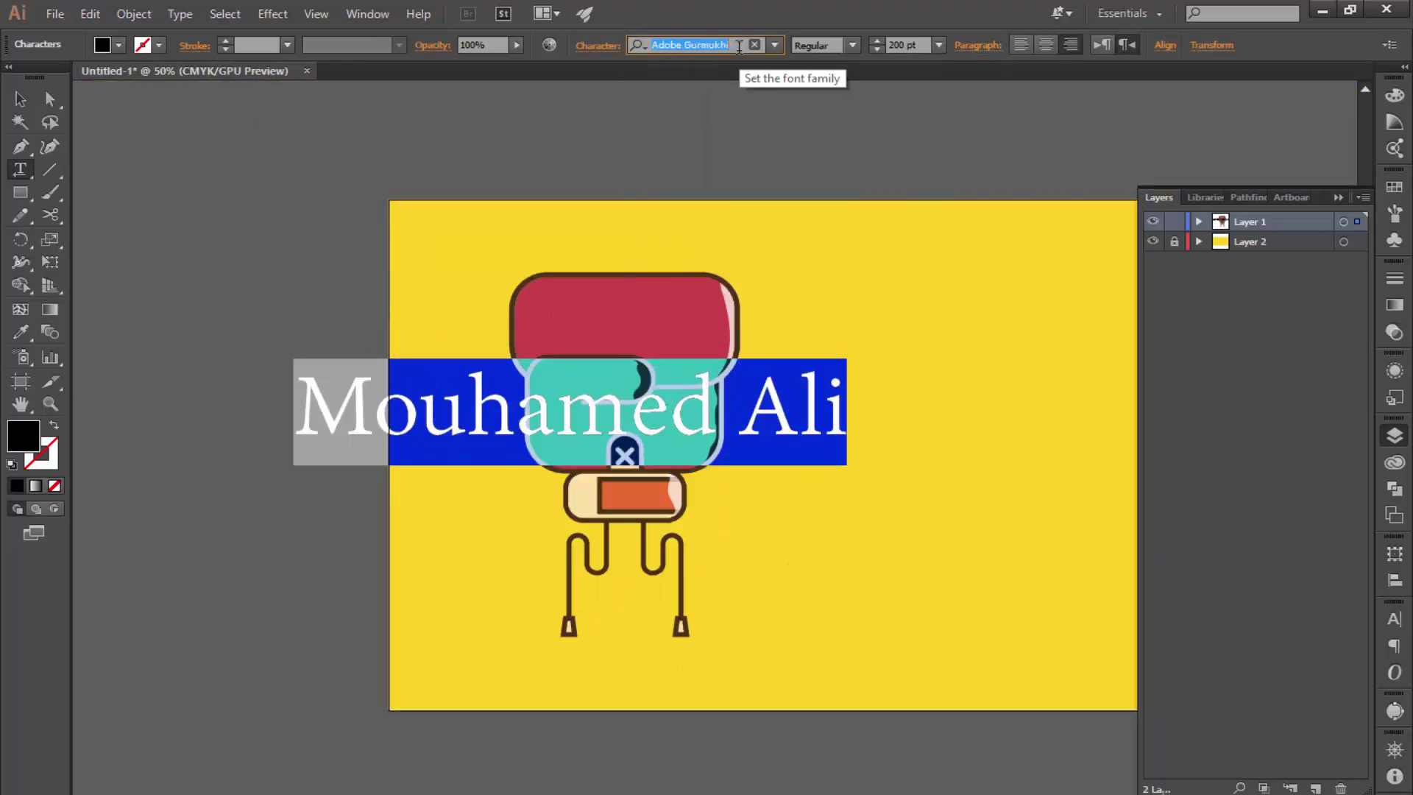
key("Up")
key("Escape")
key("ctrl+minus")
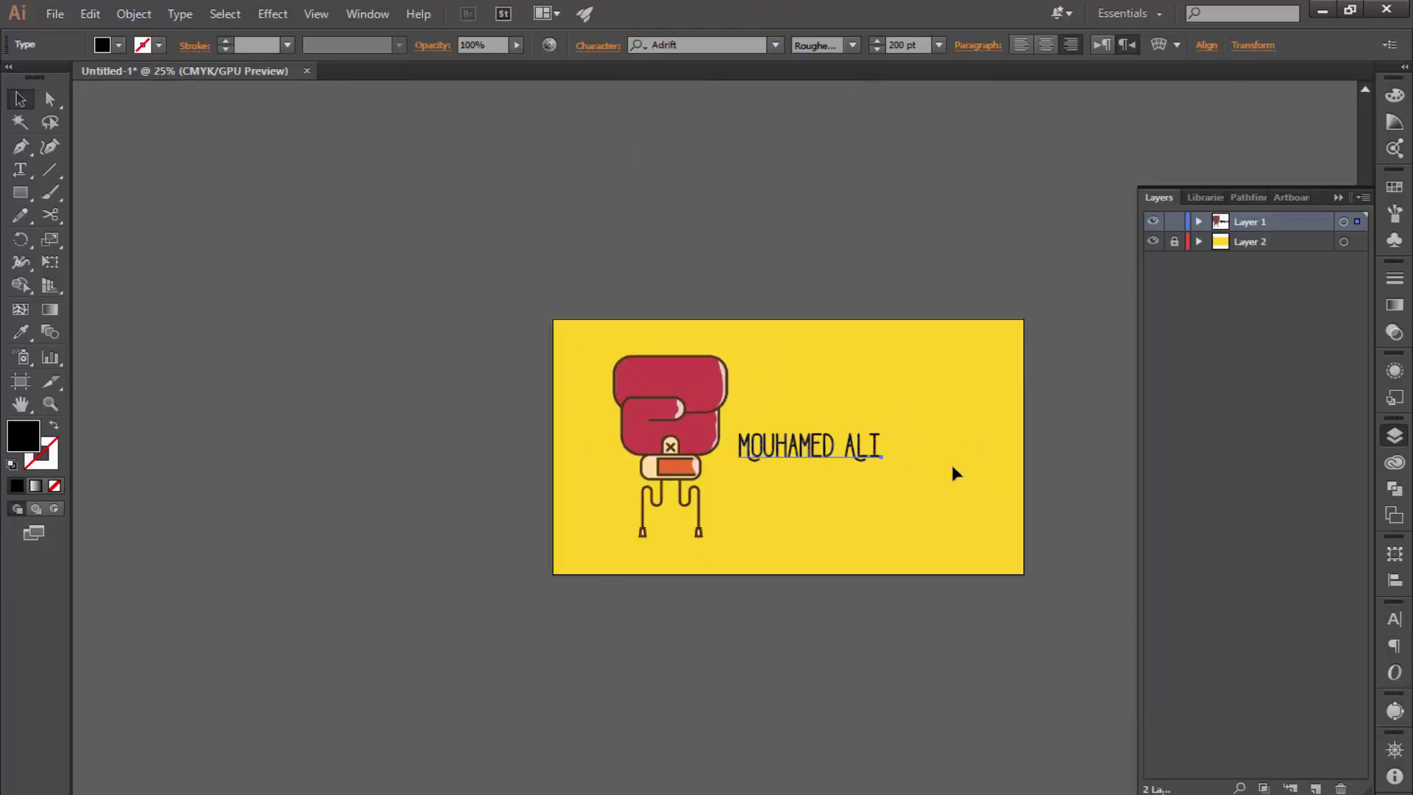
key("ctrl+plus")
key("ctrl+plus")
- Position the MOUHAMED ALI title up beside the glove
left_click(1337, 197)
mouse_move(745, 394)
left_mouse_down()
mouse_move(931, 326)
mouse_move(913, 327)
left_mouse_up()
left_click(916, 471)
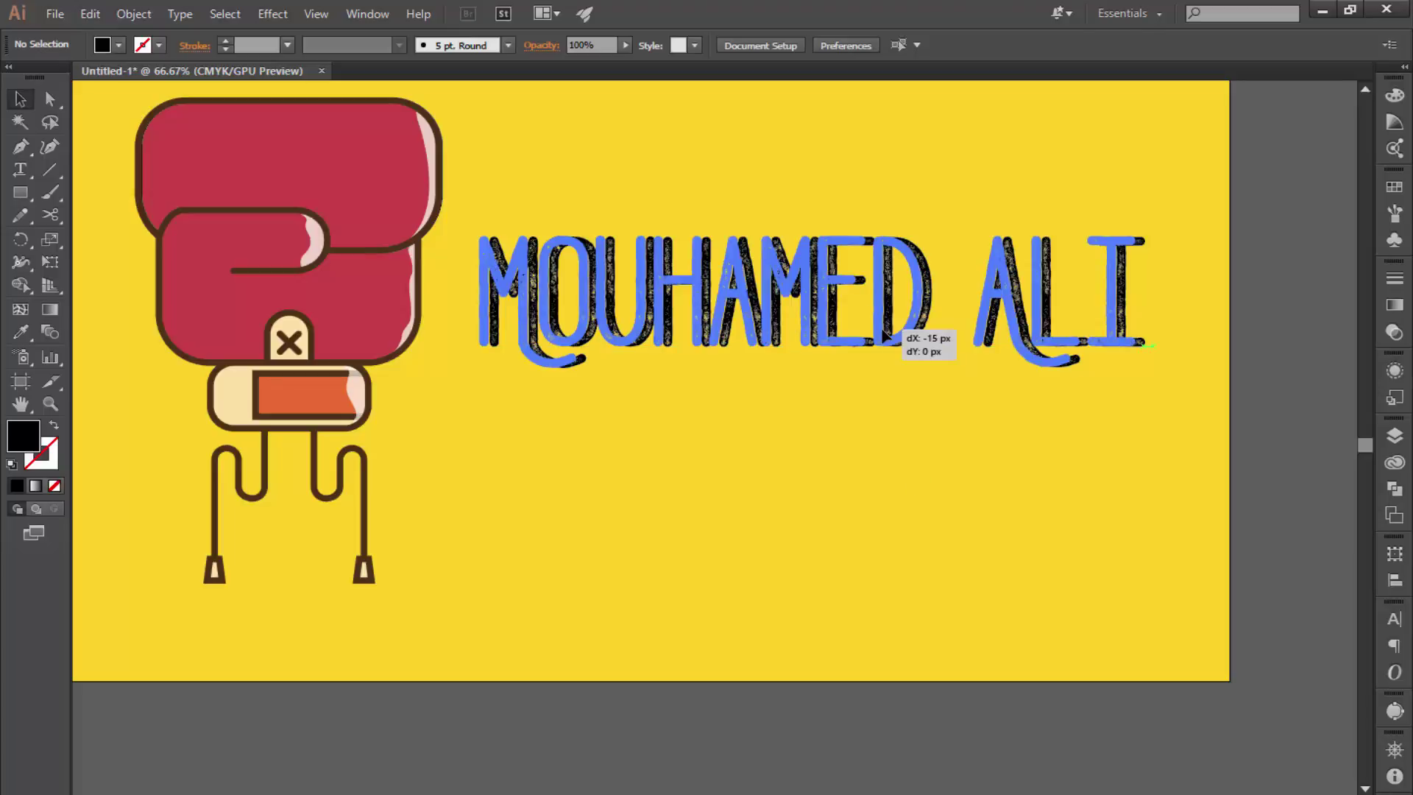
left_click(898, 440)
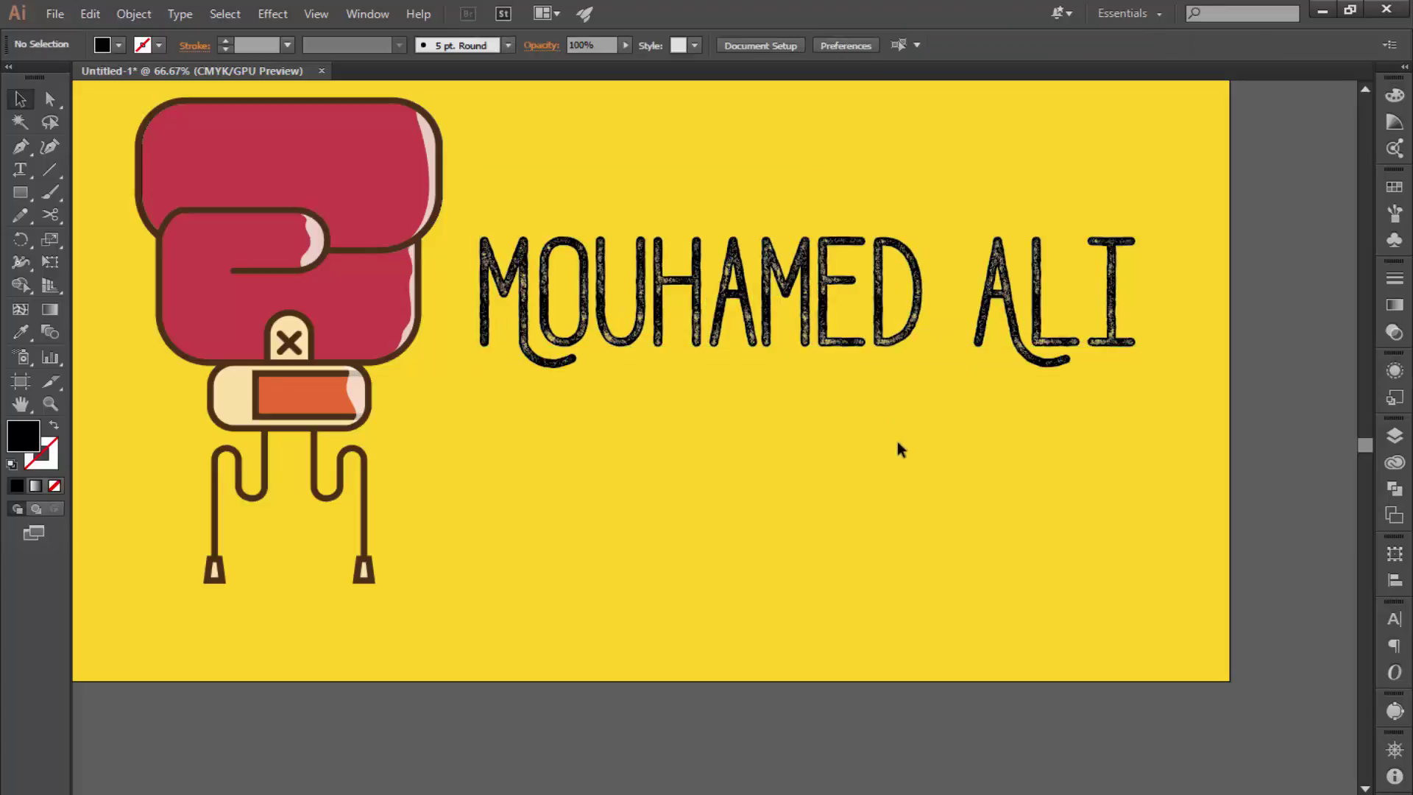
mouse_move(654, 354)
left_mouse_down()
mouse_move(664, 345)
mouse_move(647, 354)
left_mouse_up()
- Duplicate the title below, retype the copy as 1946, and move it beneath ALI
left_click_drag(753, 346, 751, 530)
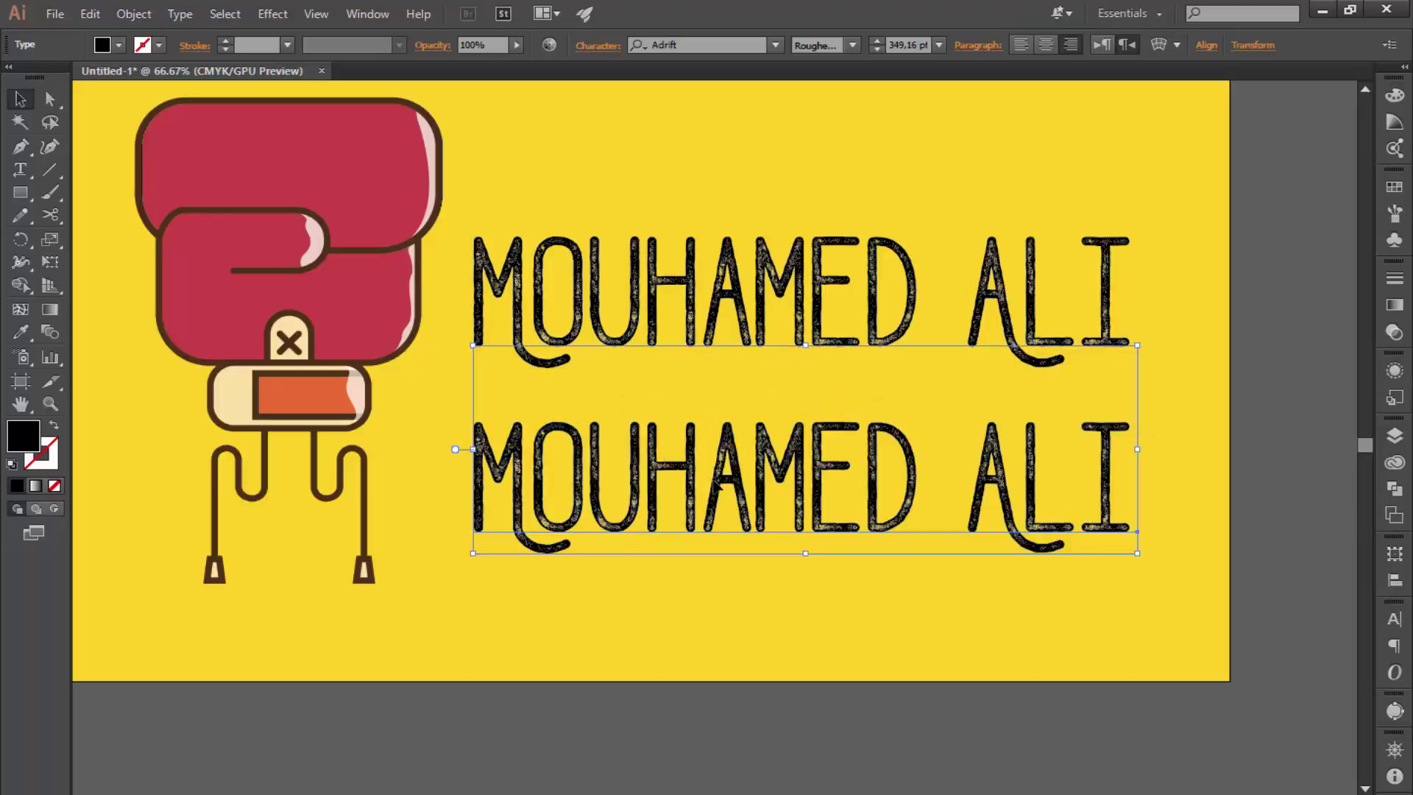
double_click(714, 471)
key("ctrl+a")
type("1946")
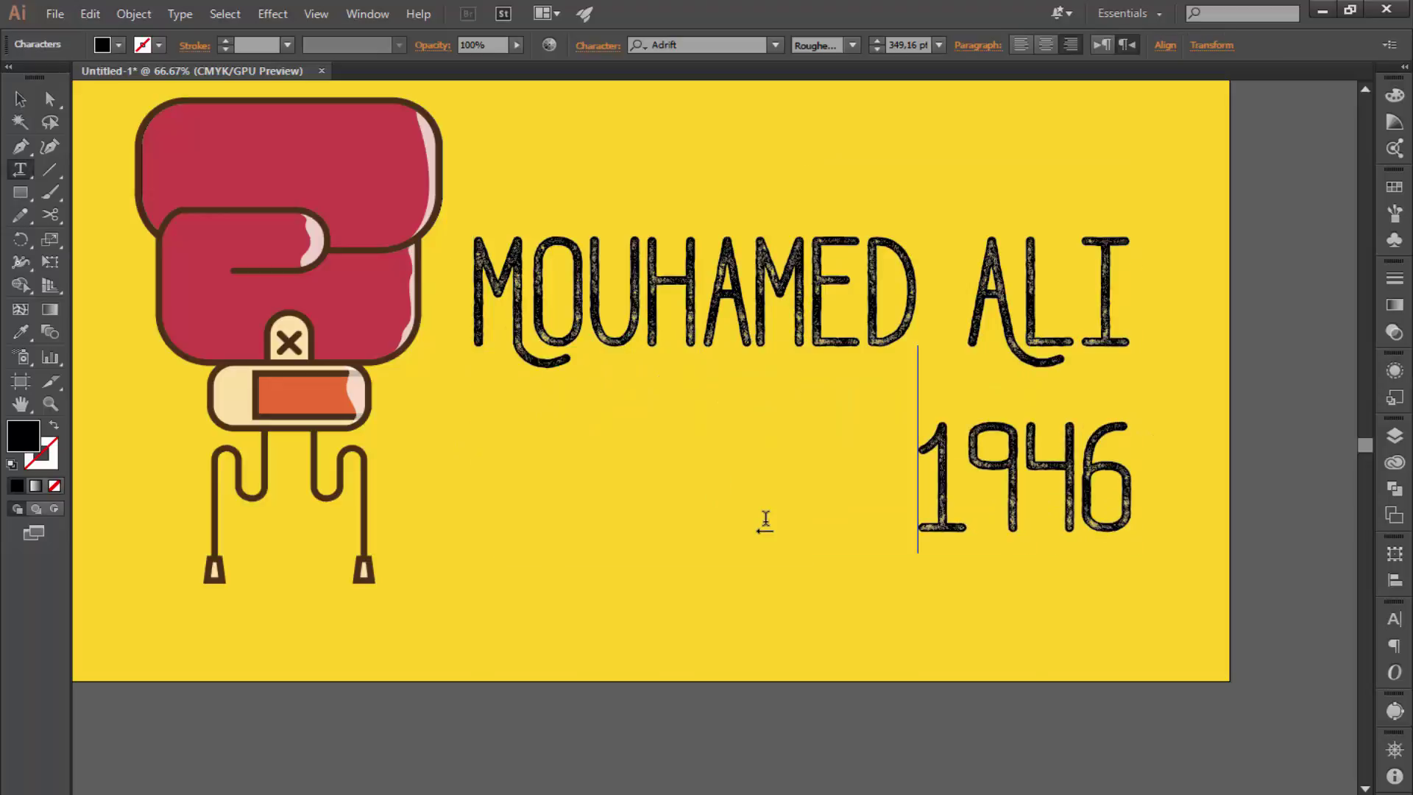
key("Home")
type("20")
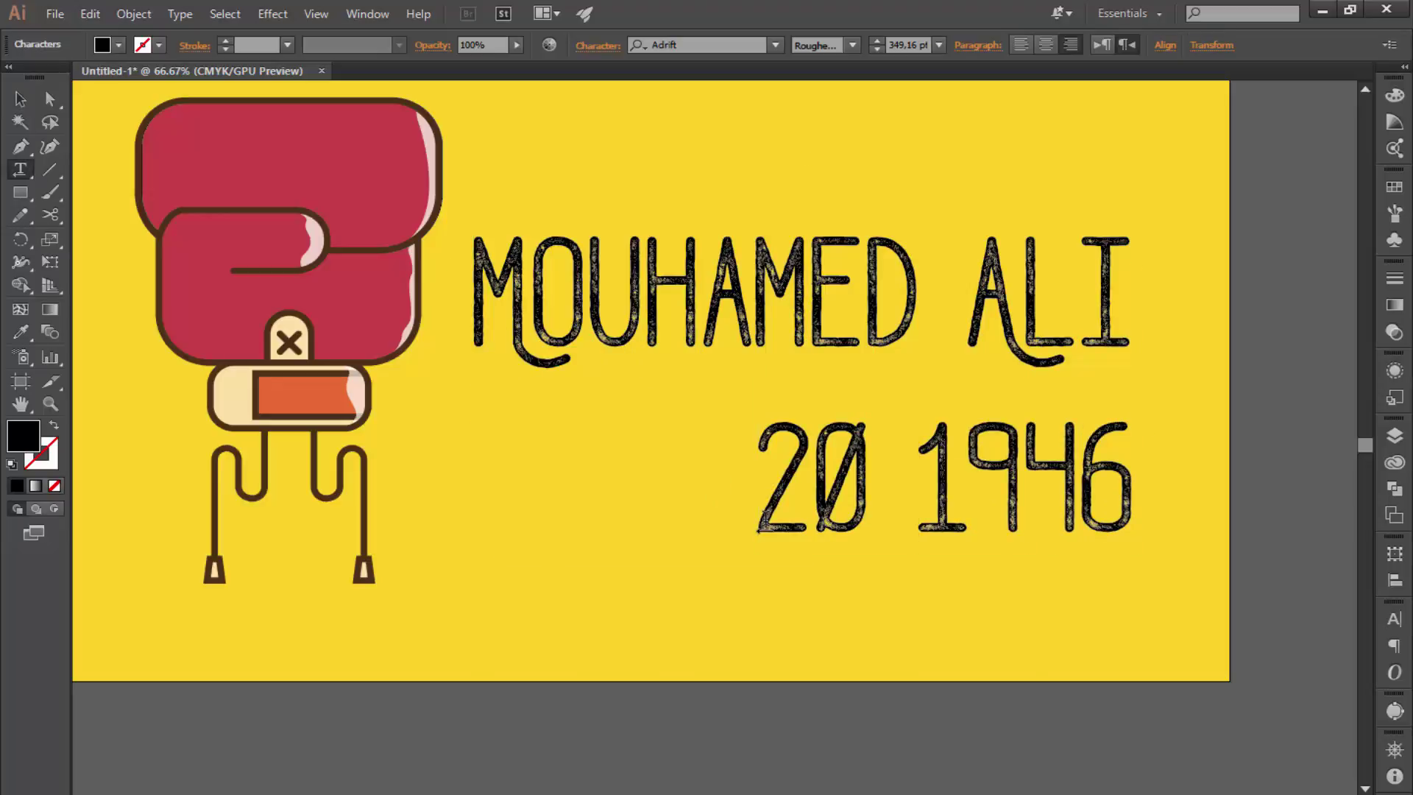
key("BackSpace")
key("BackSpace")
key("BackSpace")
left_click(20, 101)
left_click(1088, 552)
mouse_move(1139, 552)
left_mouse_down()
mouse_move(1097, 530)
mouse_move(1101, 465)
left_mouse_up()
- Show rulers and drag a vertical alignment guide to the edge of 1946
left_click(1066, 549)
key("ctrl+1")
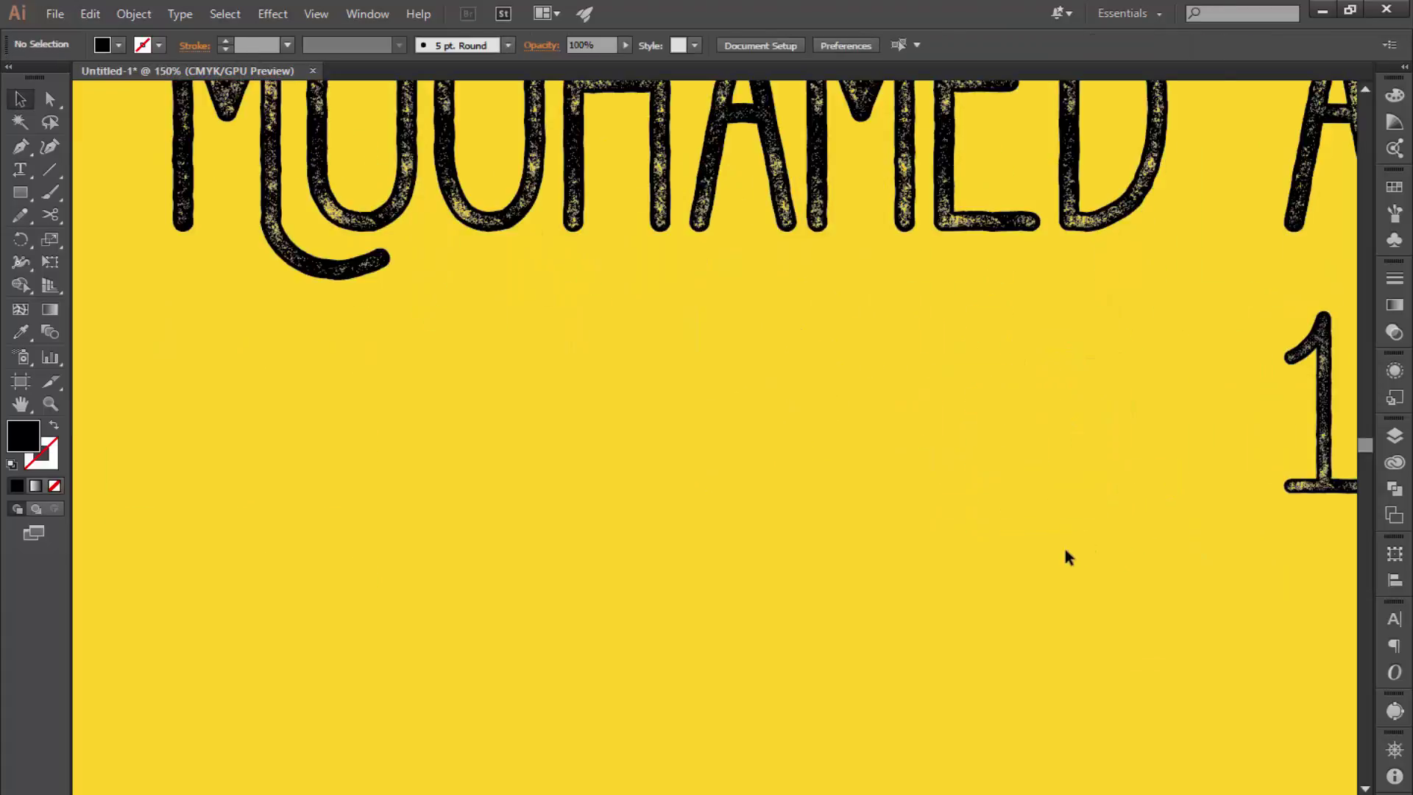
left_click(1033, 453)
left_click(1136, 350)
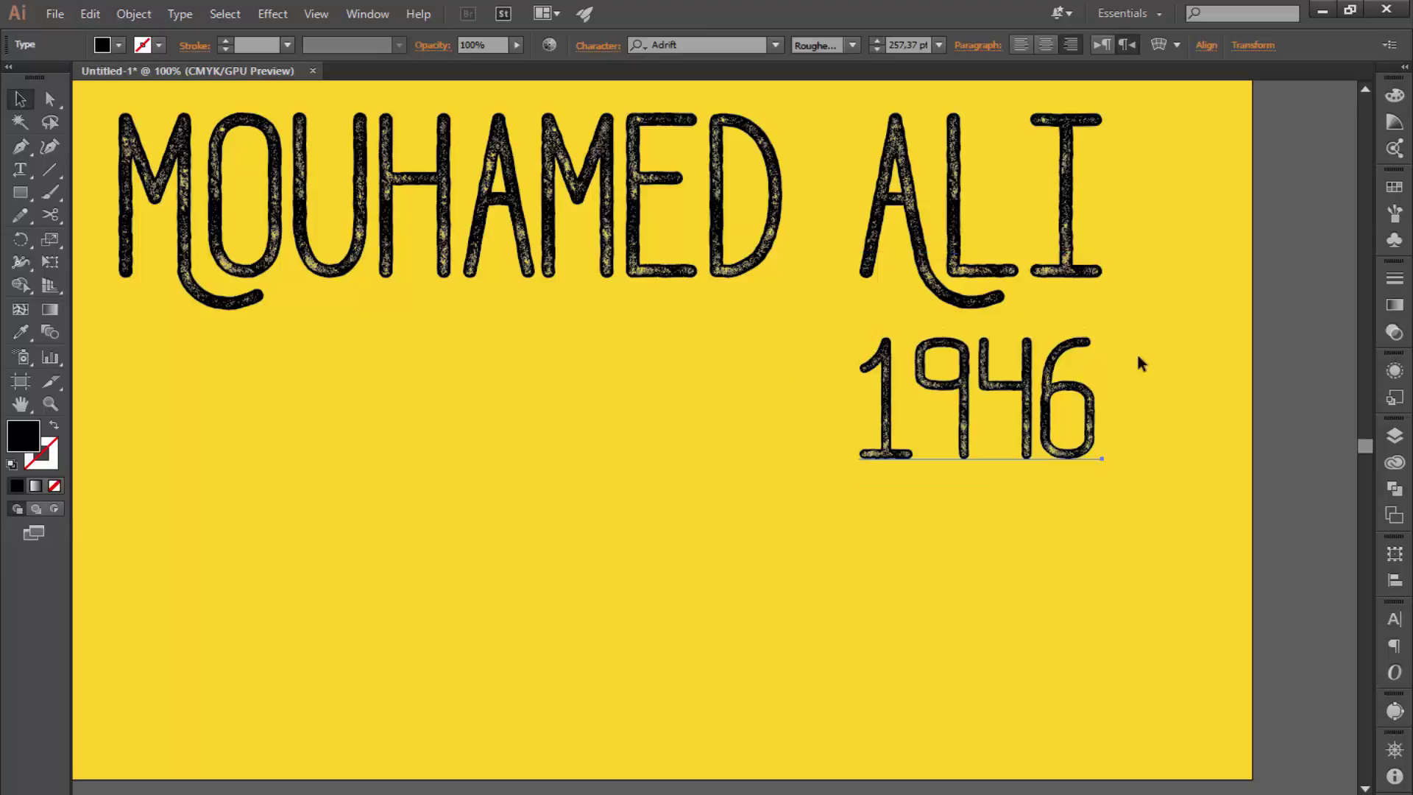
key("ctrl+minus")
key("ctrl+minus")
key("ctrl+r")
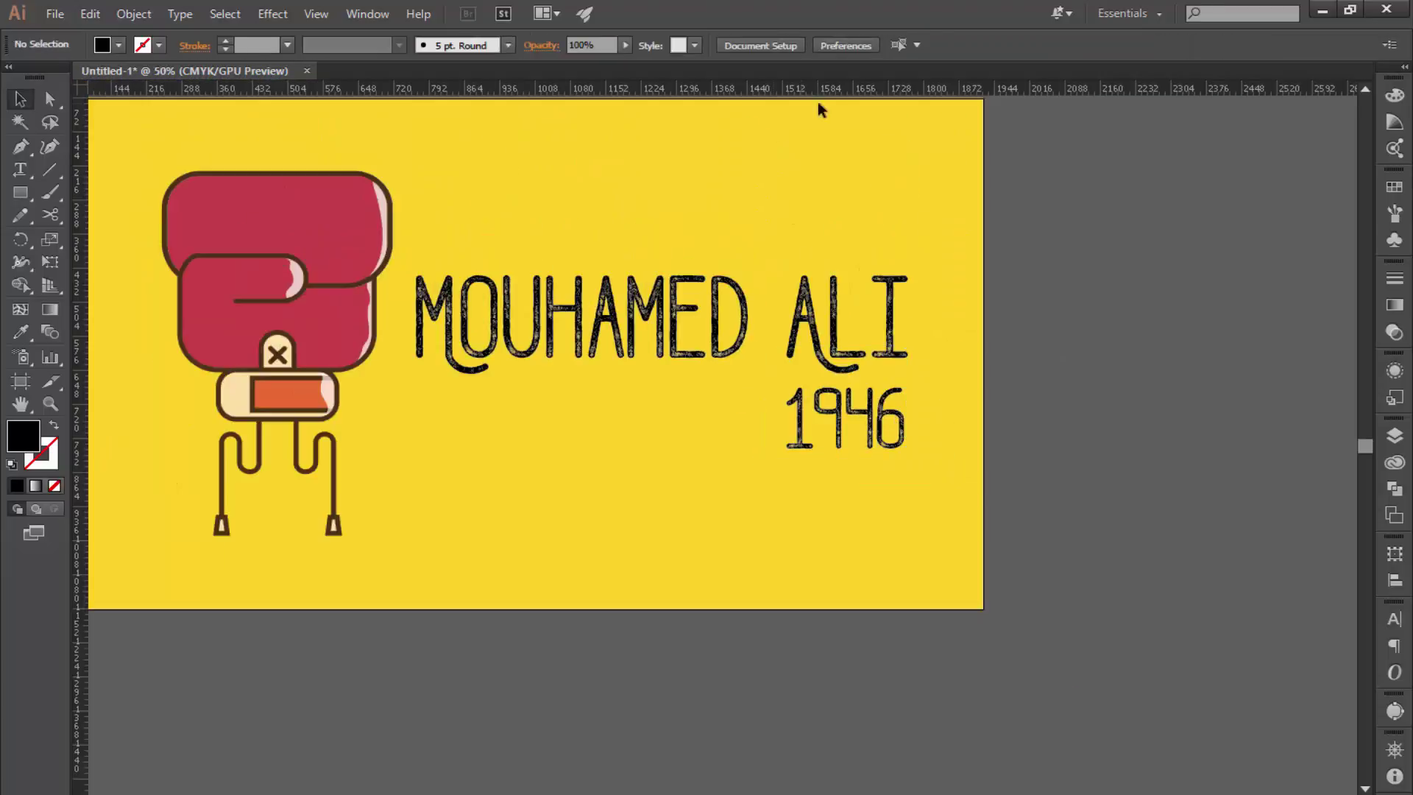
key("ctrl+1")
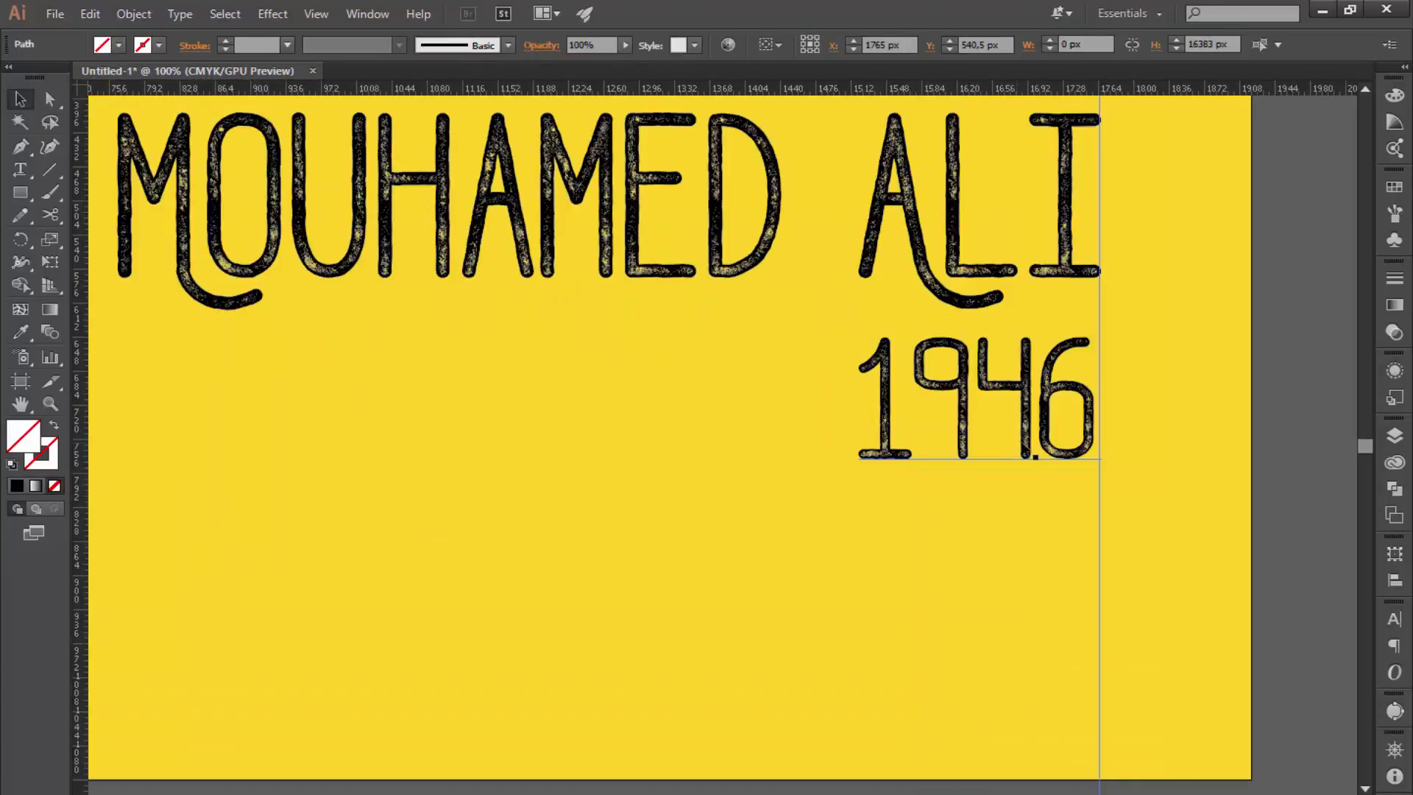
left_click(1037, 438)
left_click_drag(77, 411, 861, 445)
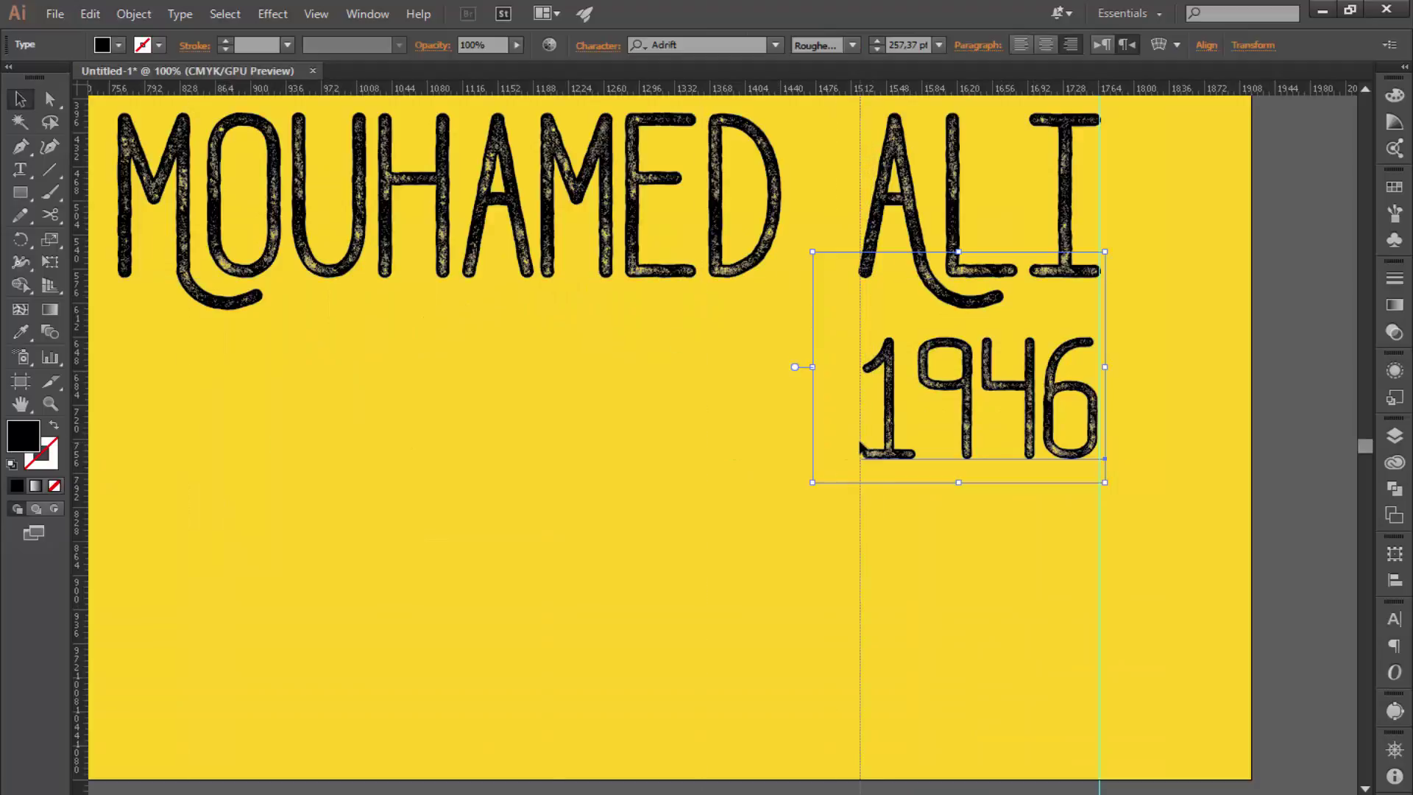
- Adjust the letter spacing of the 1946 year in the Character settings
double_click(871, 452)
key("ctrl+a")
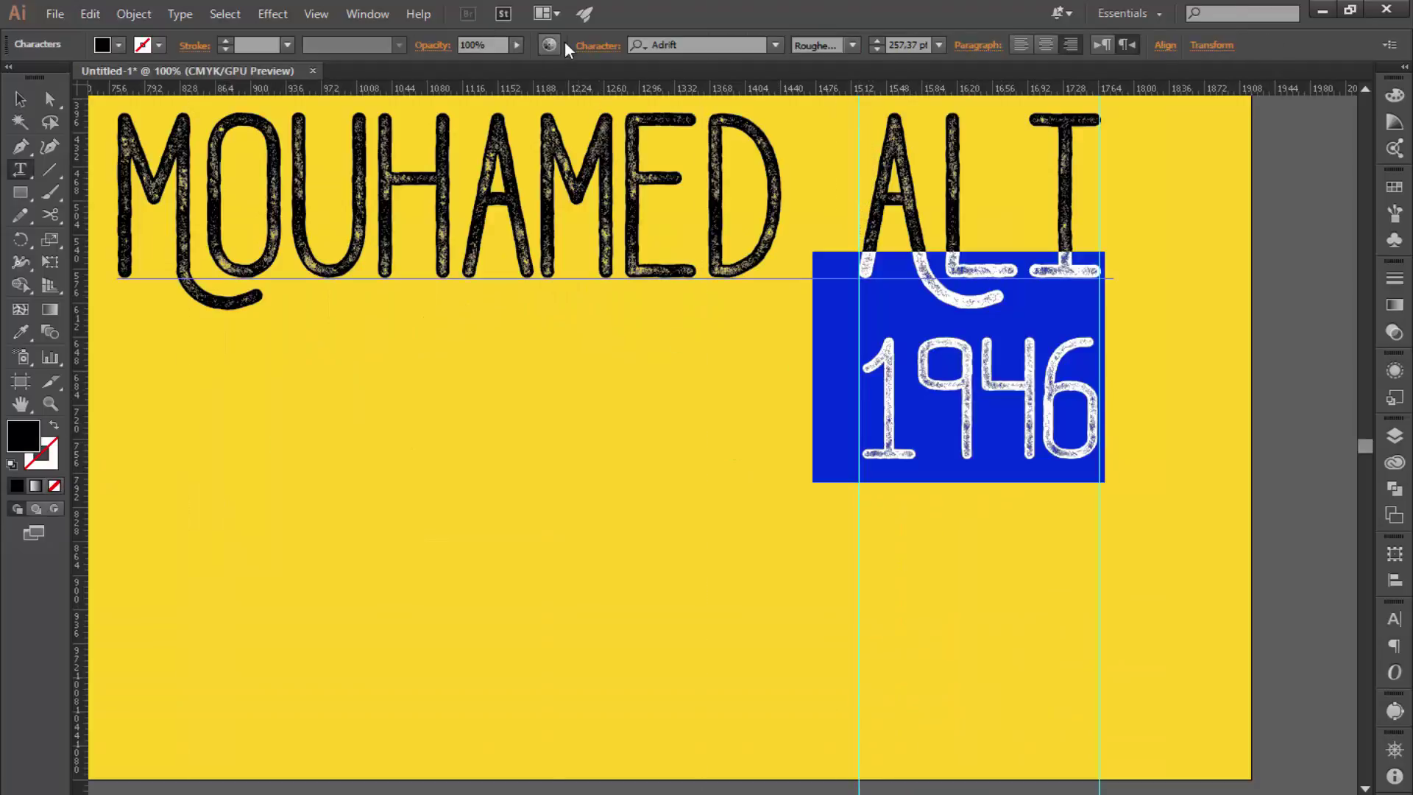
left_click(589, 45)
left_click(543, 183)
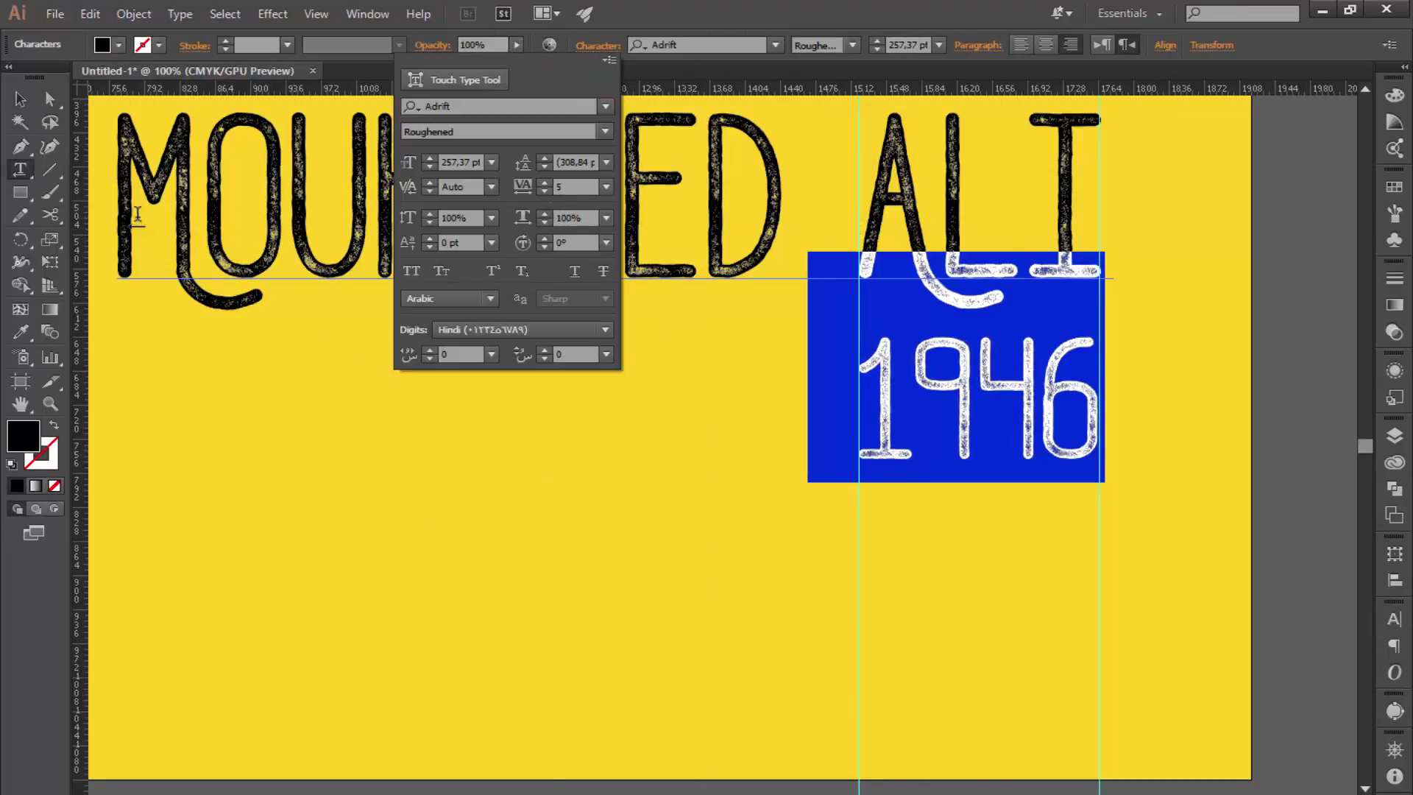
key("Escape")
key("Escape")
left_click(421, 418)
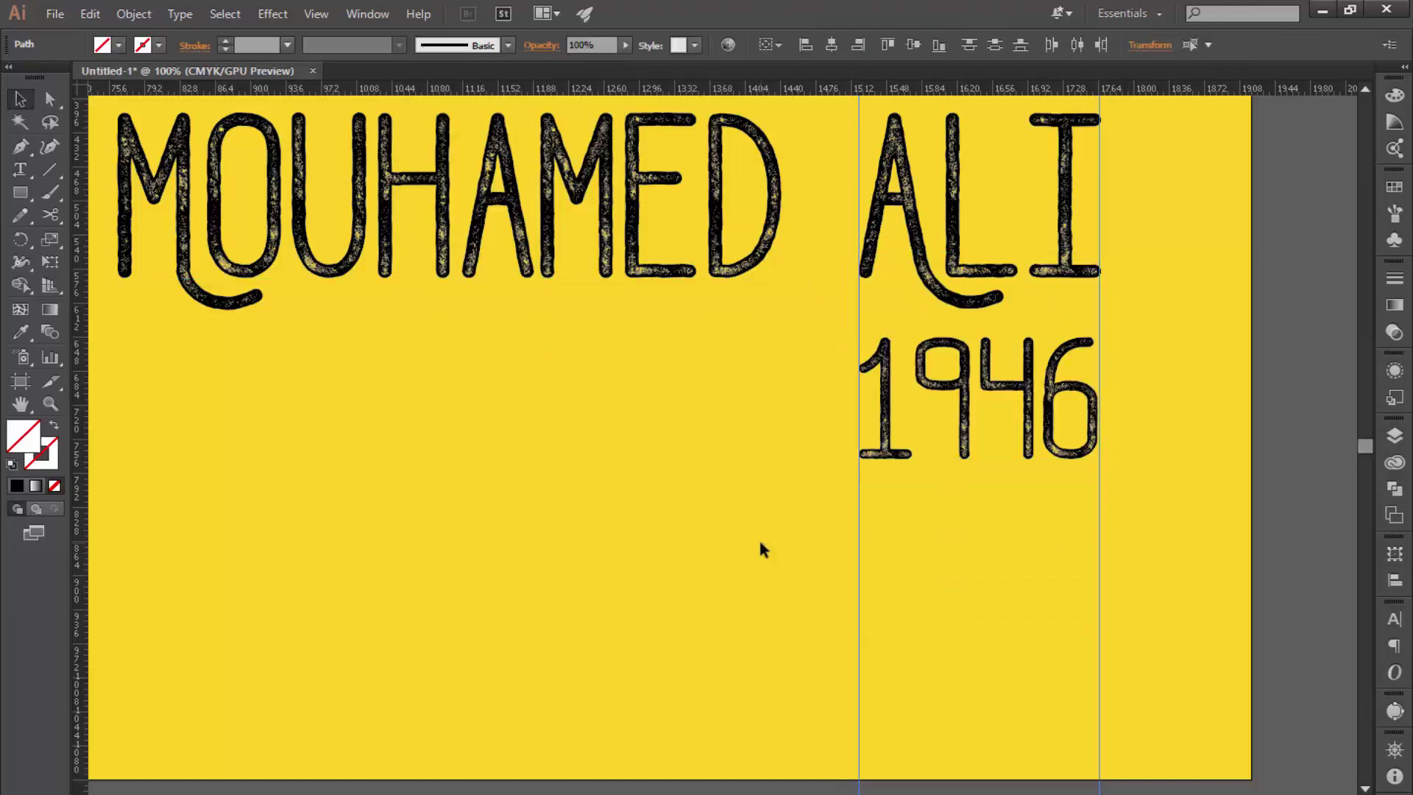
key("ctrl+minus")
key("ctrl+minus")
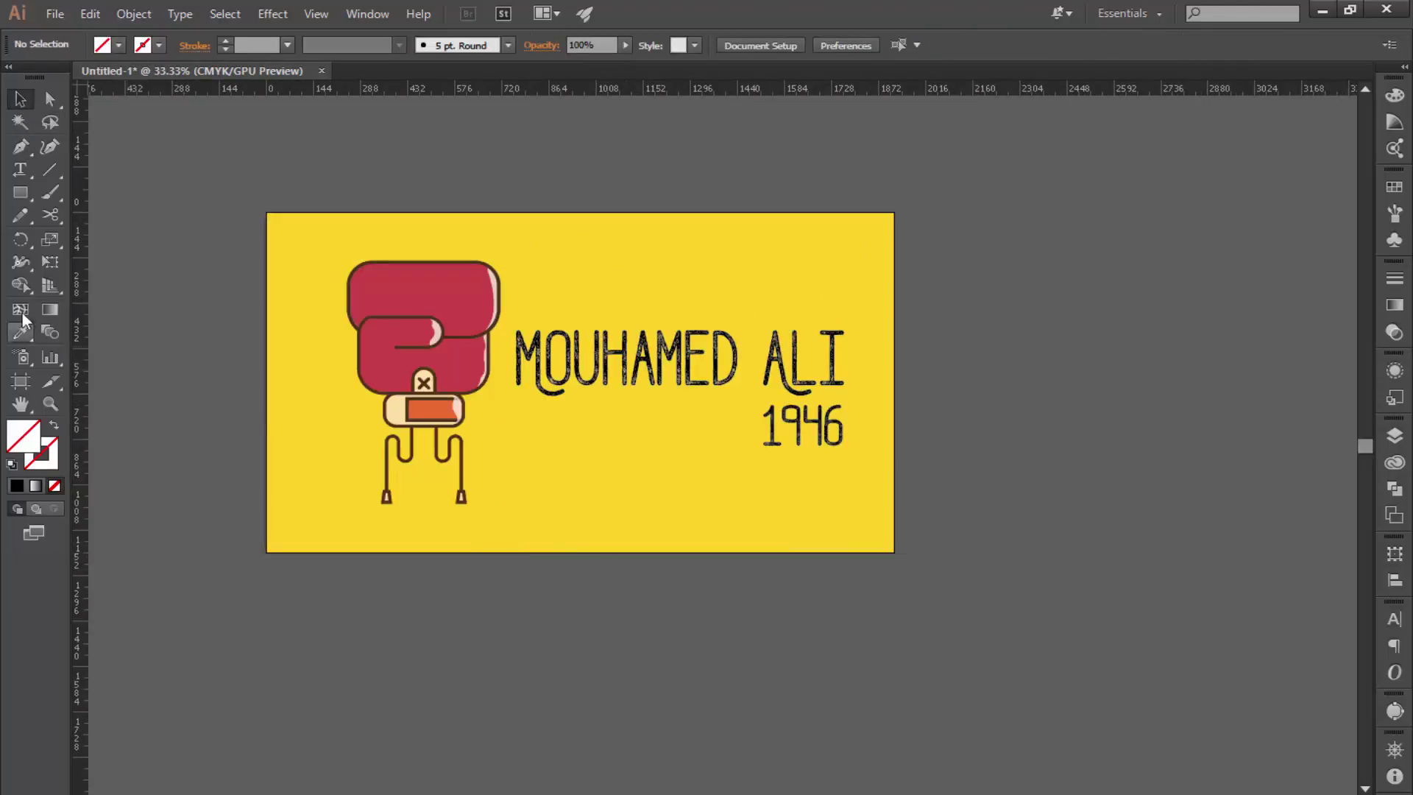
- Duplicate 1946 lower down, retype it as ABDELBR, and scale it small
key("ctrl+plus")
left_click_drag(871, 452, 692, 646)
double_click(722, 624)
key("ctrl+a")
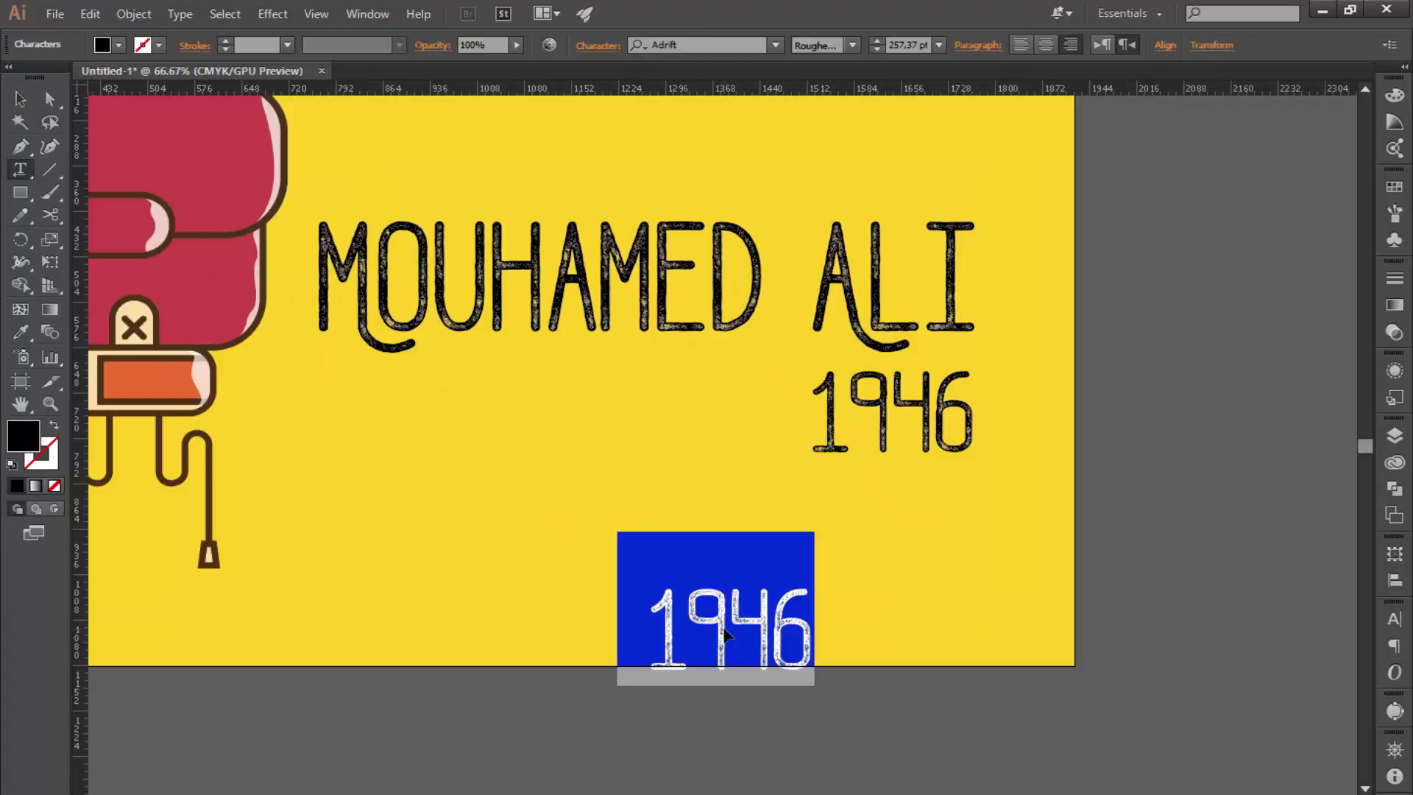
type("ABDEL")
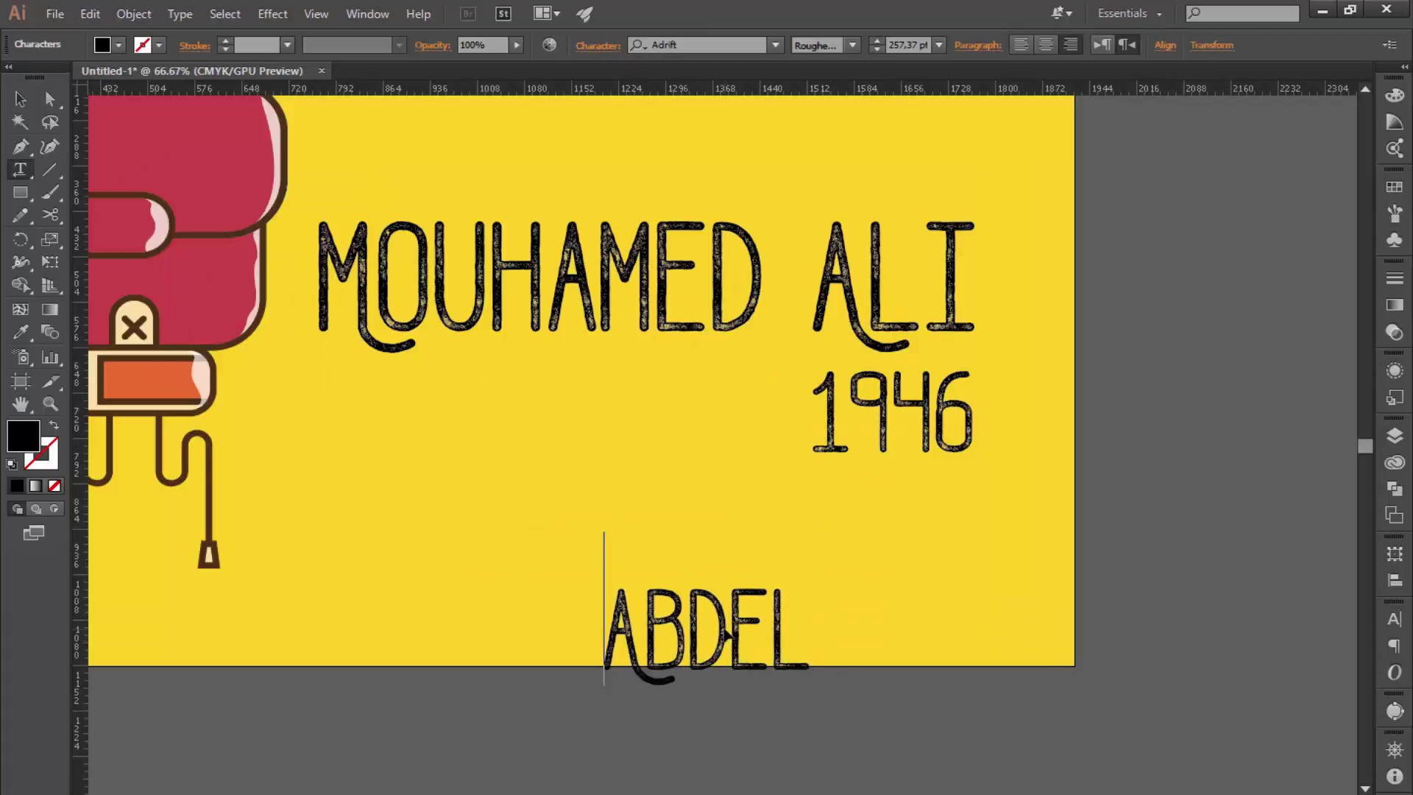
type("BR")
key("Escape")
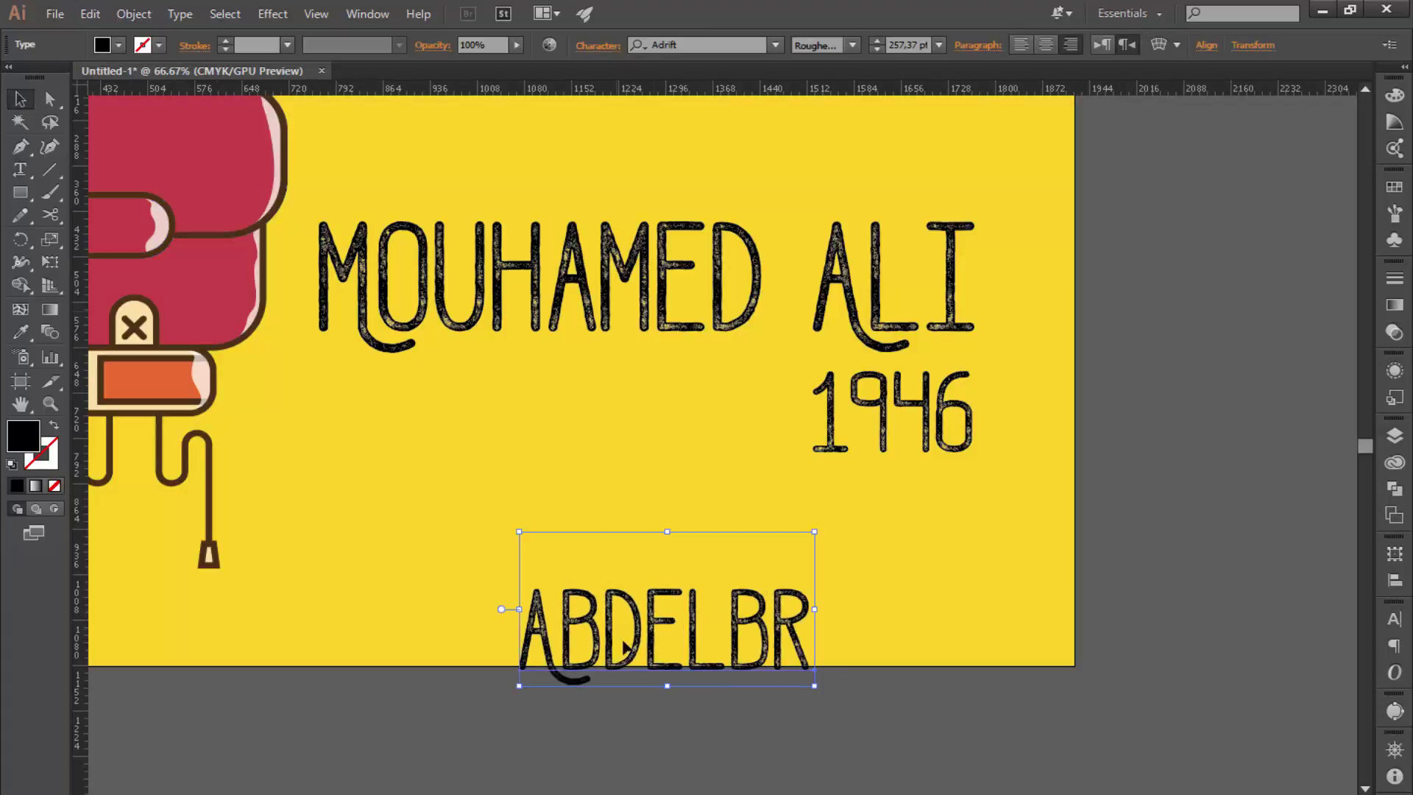
left_click_drag(814, 681, 717, 631)
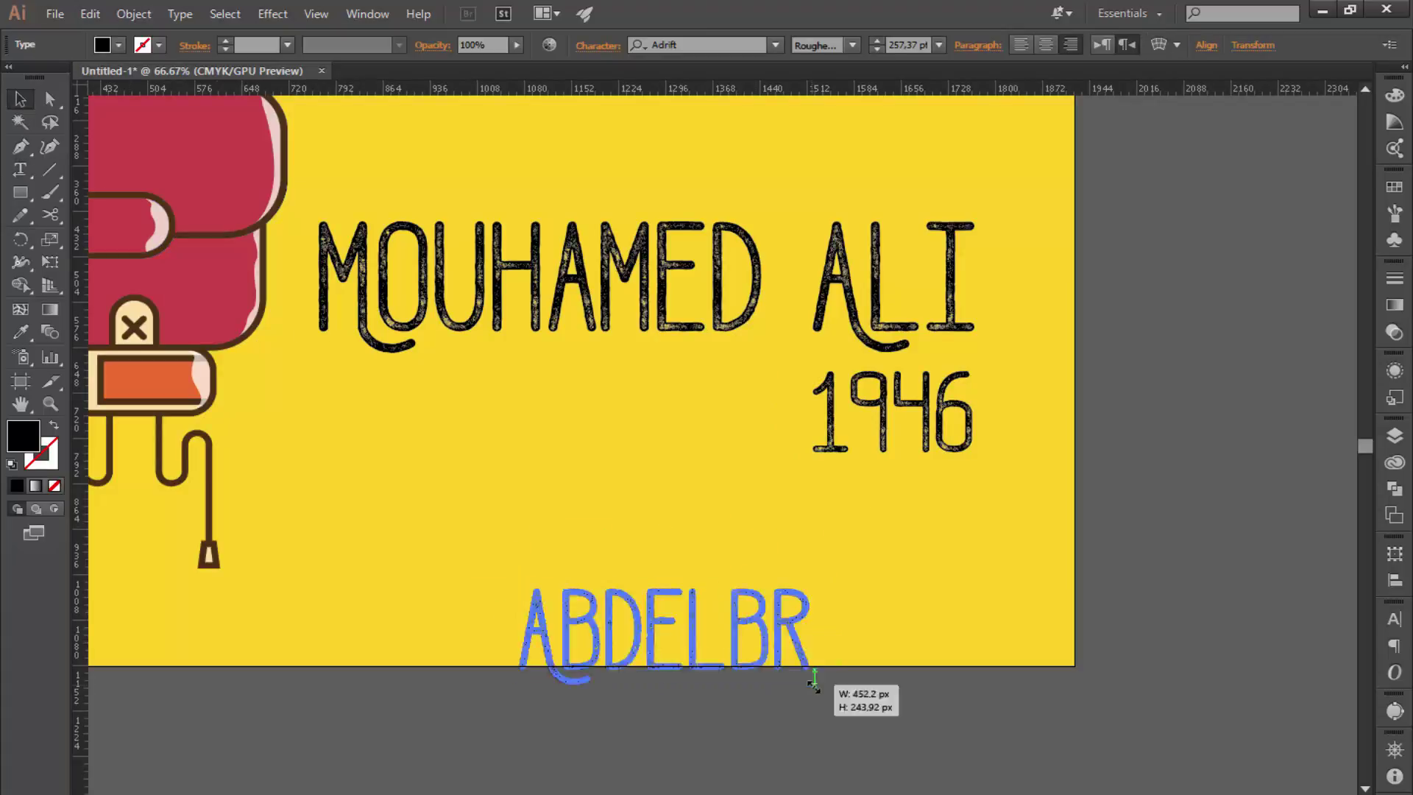
- Set ABDELBR's tracking to 200 and place it just beneath 1946
double_click(667, 611)
key("ctrl+a")
left_click(597, 44)
left_click(622, 337)
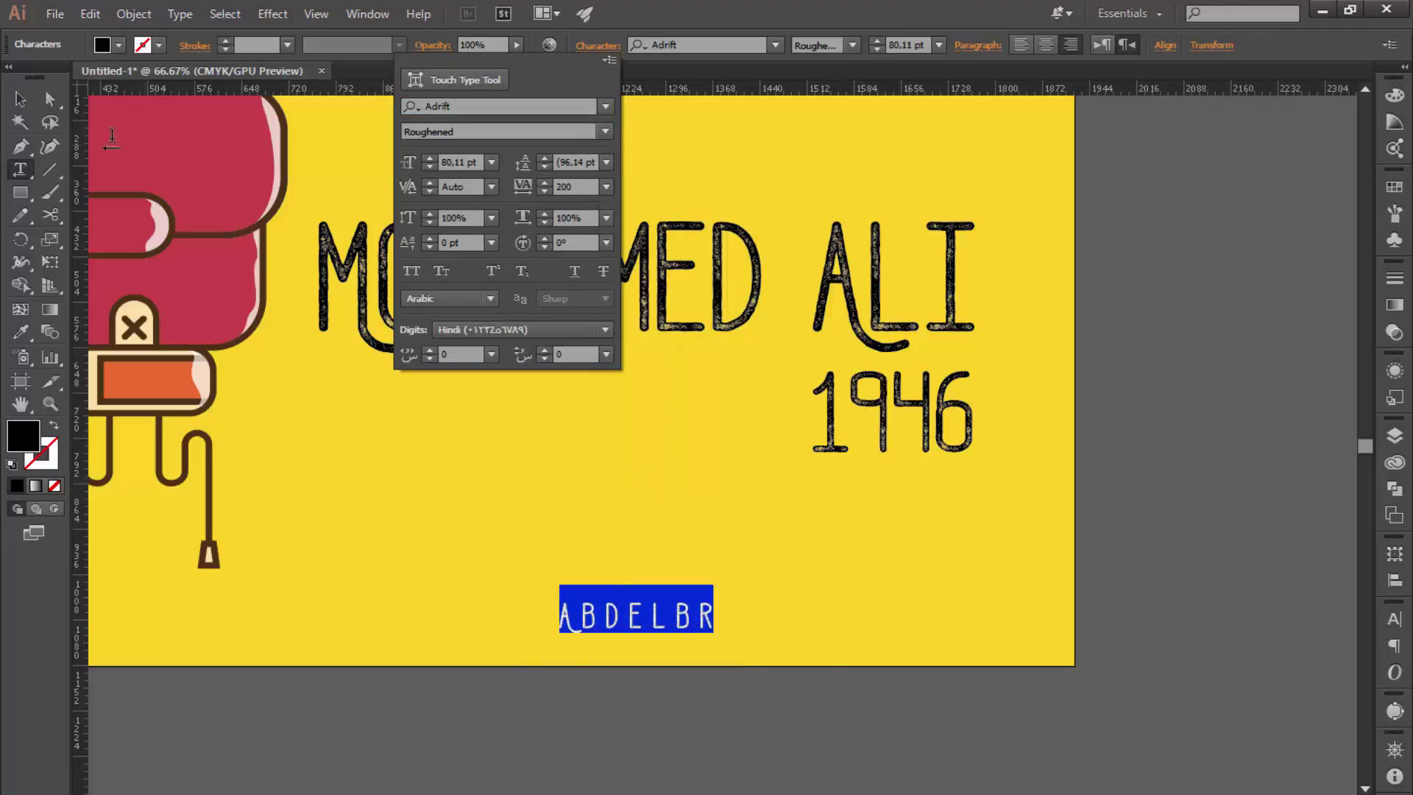
key("Escape")
left_click(20, 99)
mouse_move(665, 603)
left_mouse_down()
mouse_move(893, 509)
mouse_move(916, 479)
mouse_move(898, 509)
left_mouse_up()
left_click(877, 580)
left_click(882, 556)
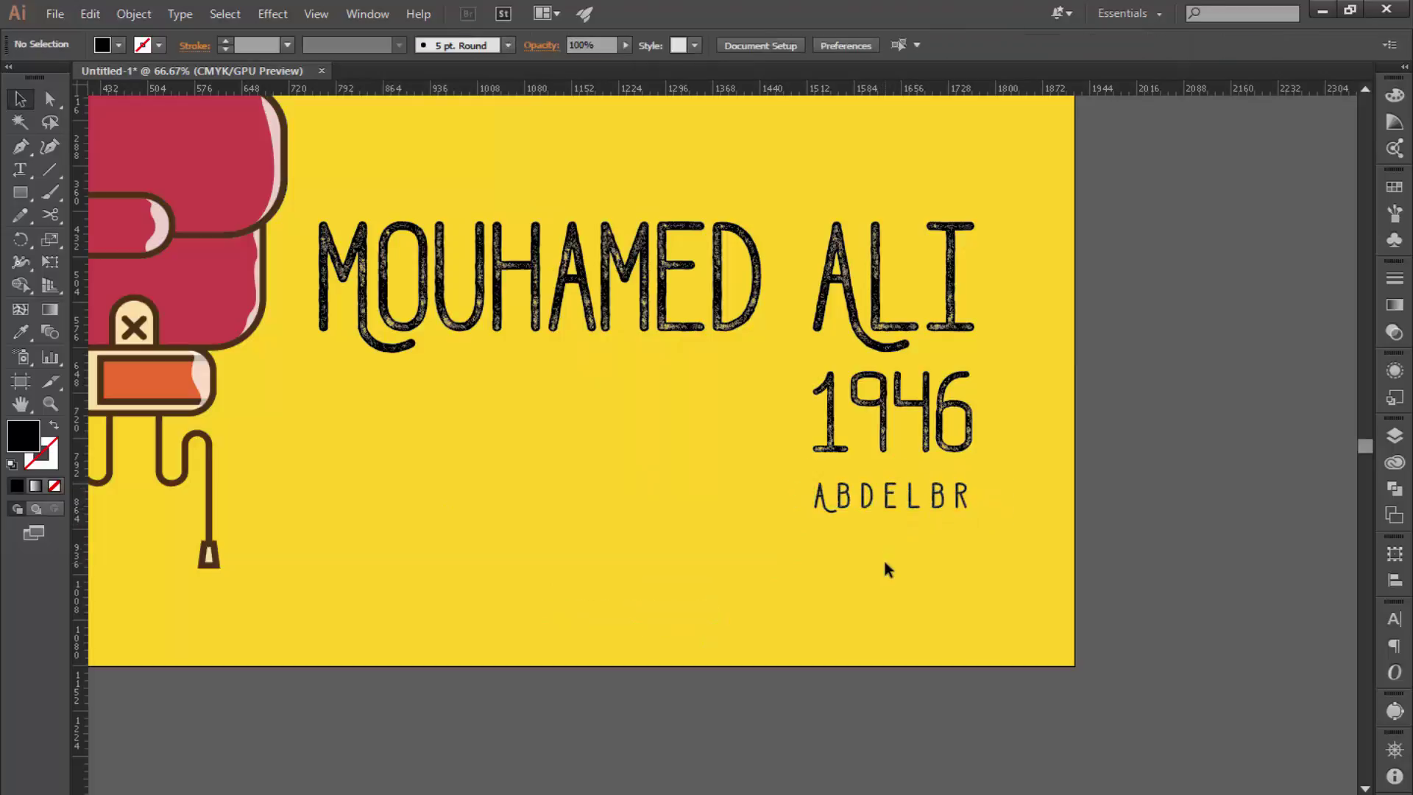
- Fit the poster in the window and replace the year's final 6 with 2
key("ctrl+minus")
key("ctrl+minus")
key("ctrl+0")
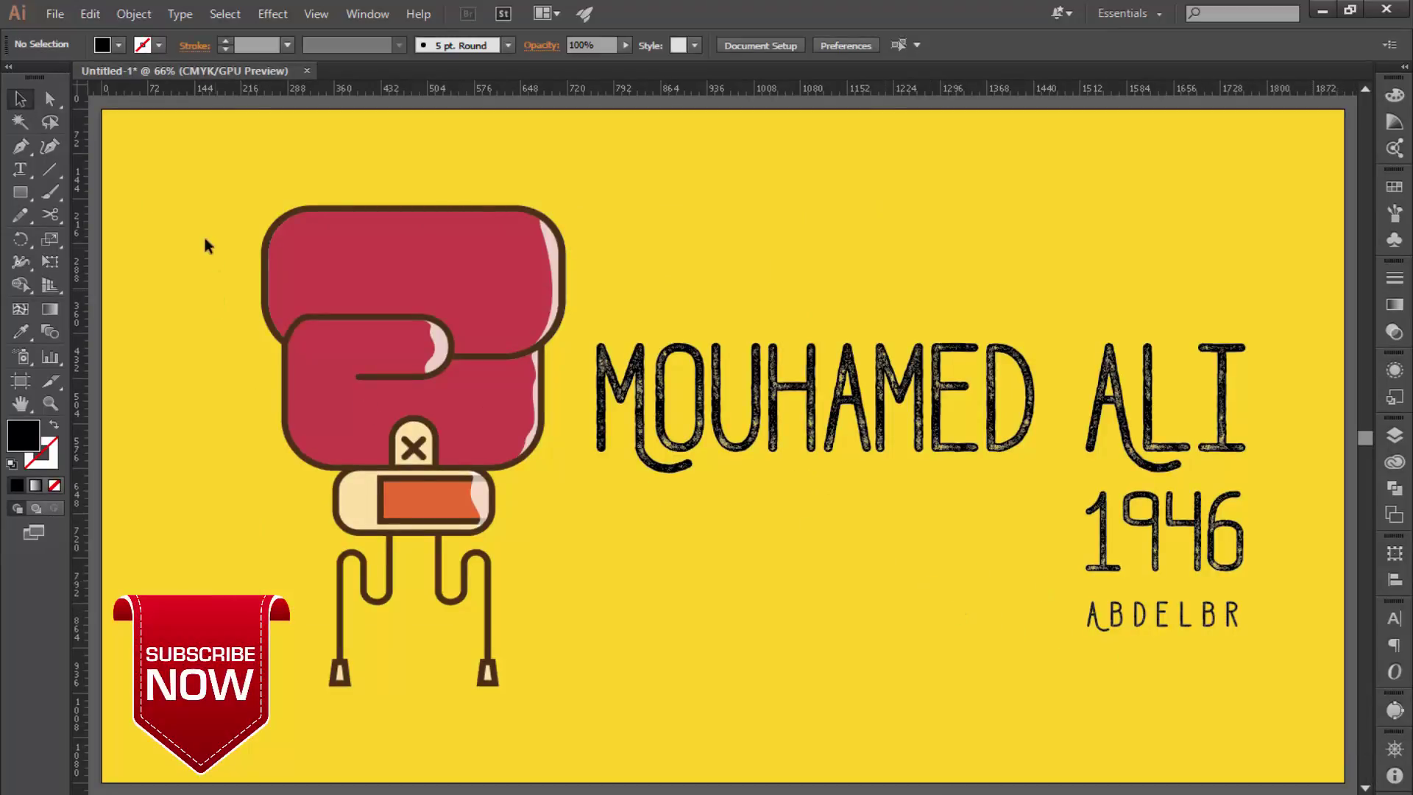
double_click(1215, 524)
left_click_drag(1219, 522, 1245, 524)
type("2")
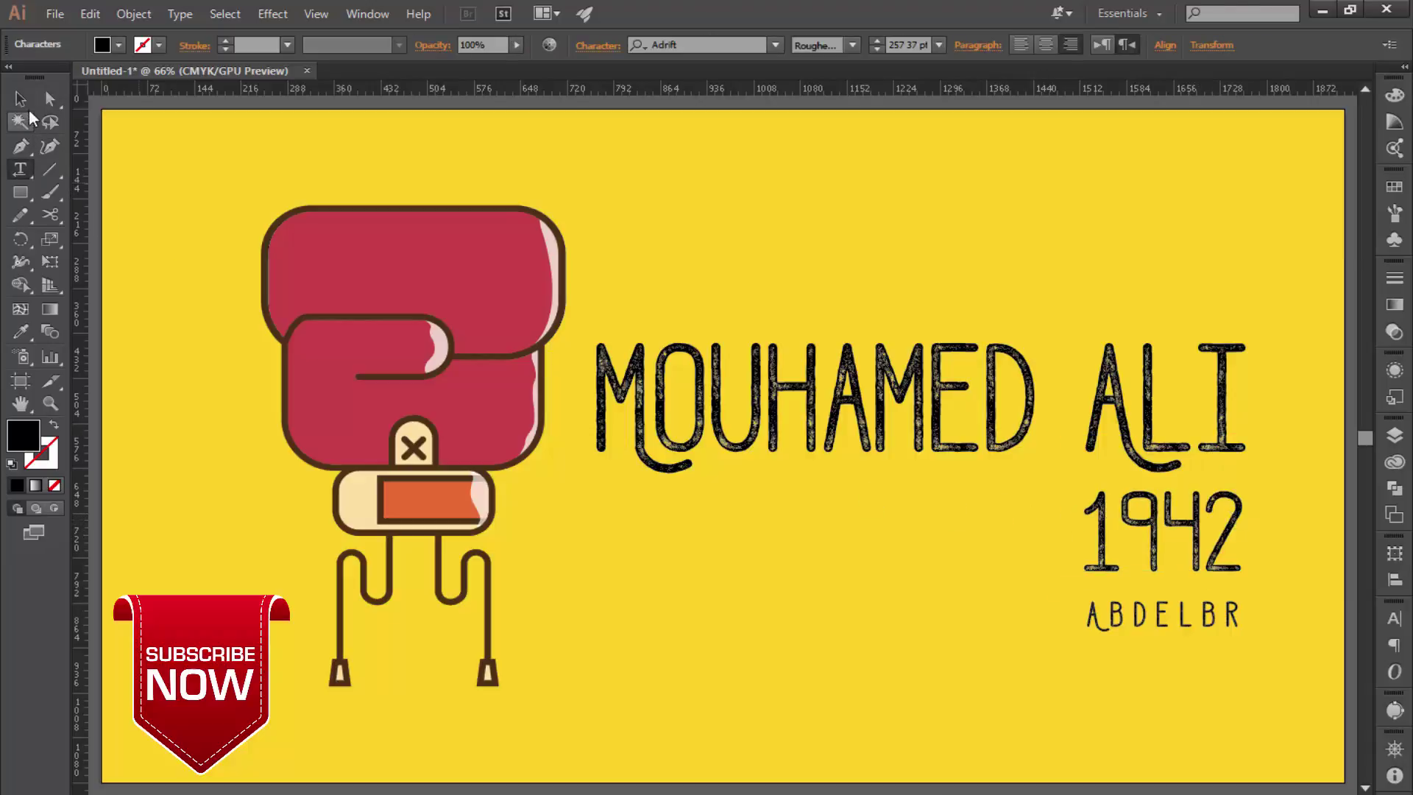
left_click(21, 98)
left_click(955, 554)
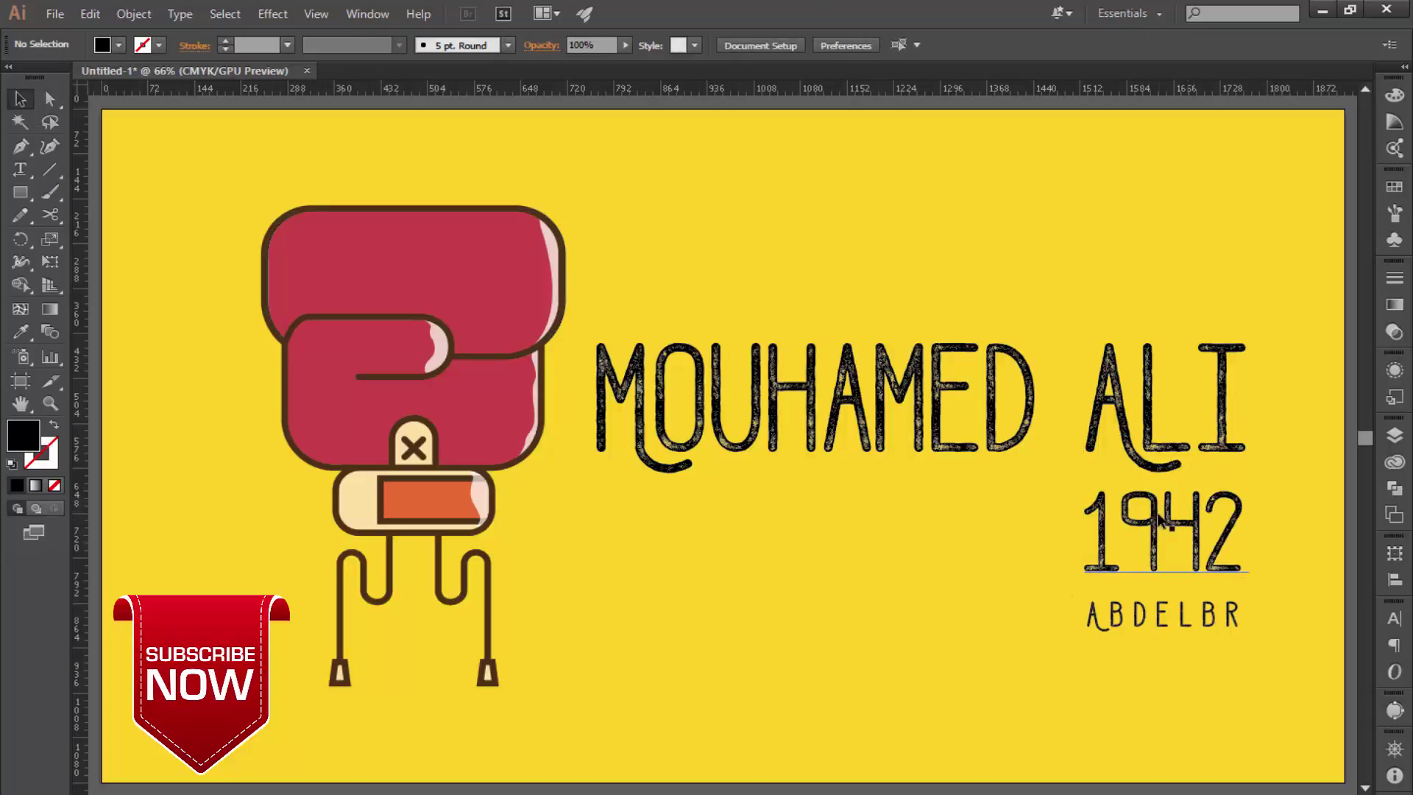